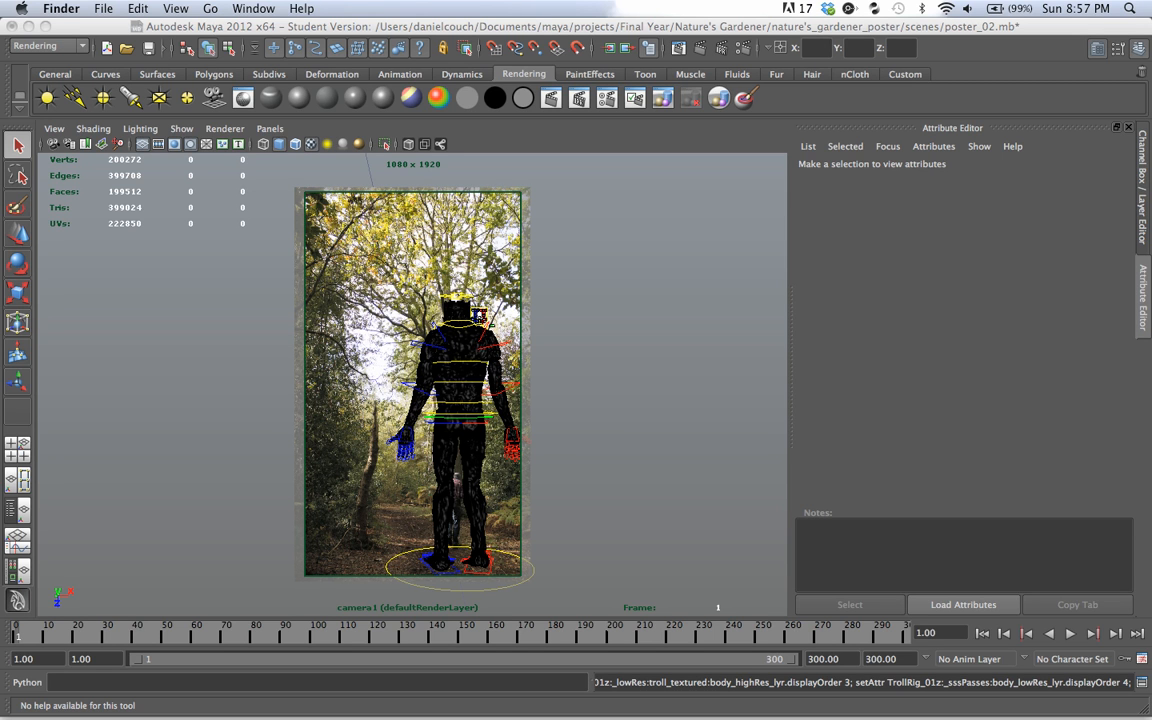
Step: Examine the contents of the two layer1 render layers and the masterLayer
{"action": "left_click", "coordinate": [690, 27]}
{"action": "left_click", "coordinate": [1142, 188]}
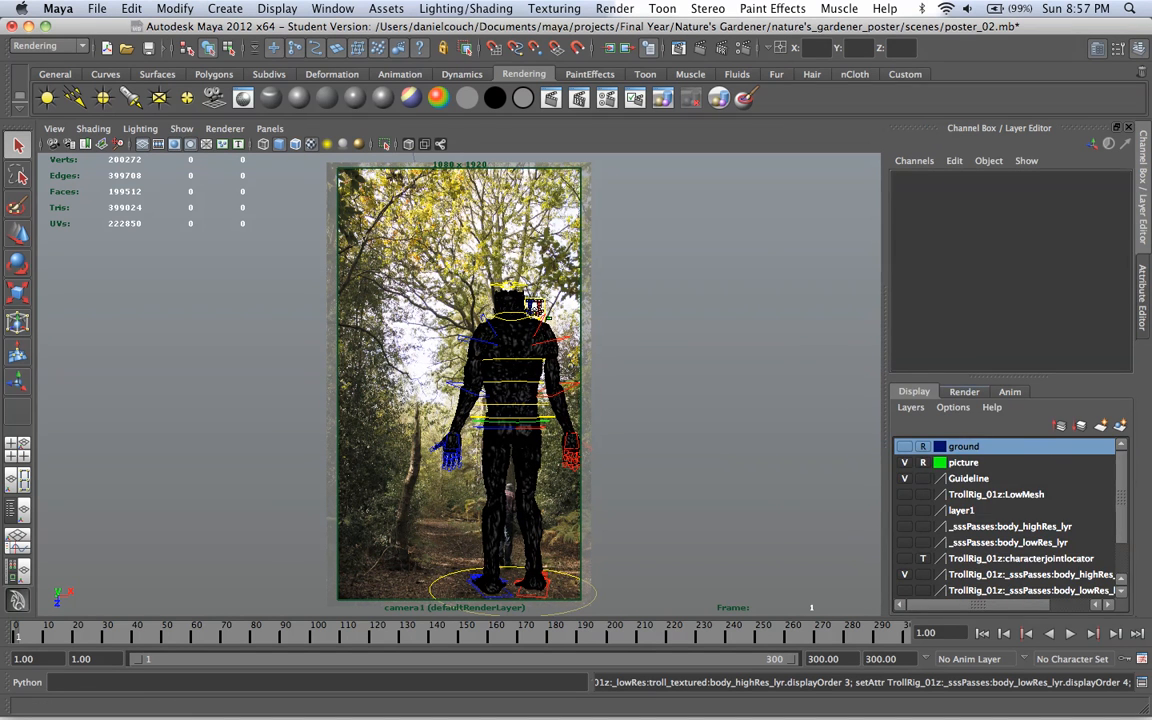
{"action": "left_click", "coordinate": [964, 392]}
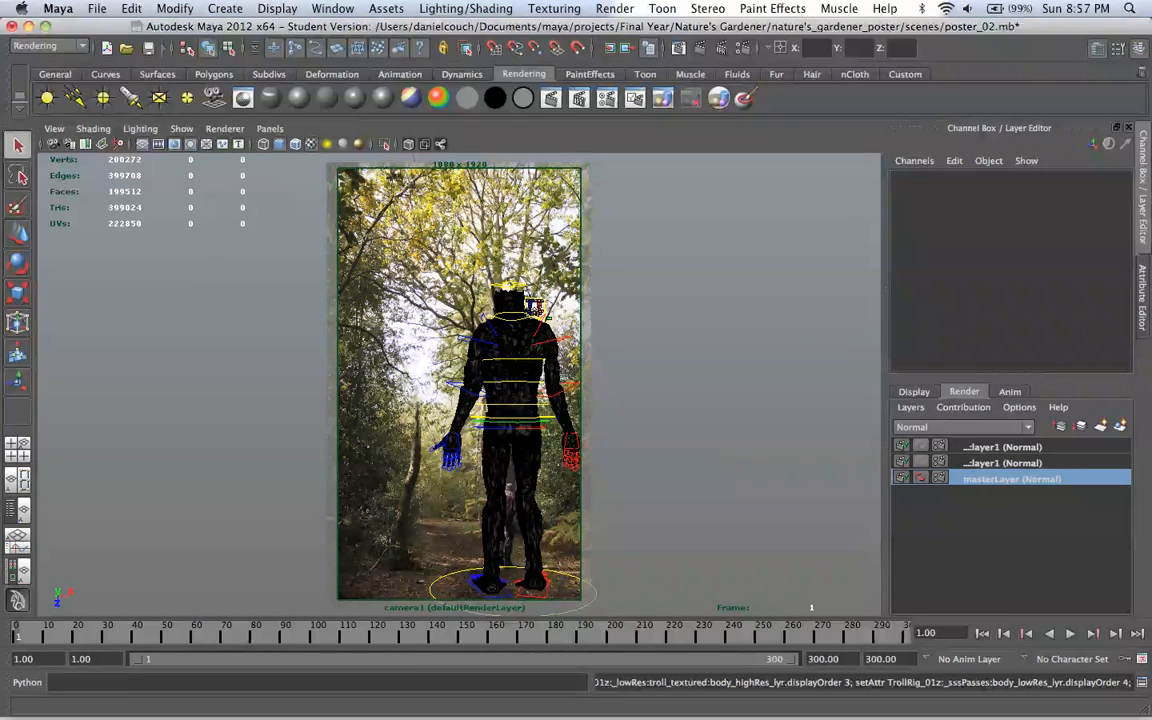
{"action": "left_click", "coordinate": [1002, 447]}
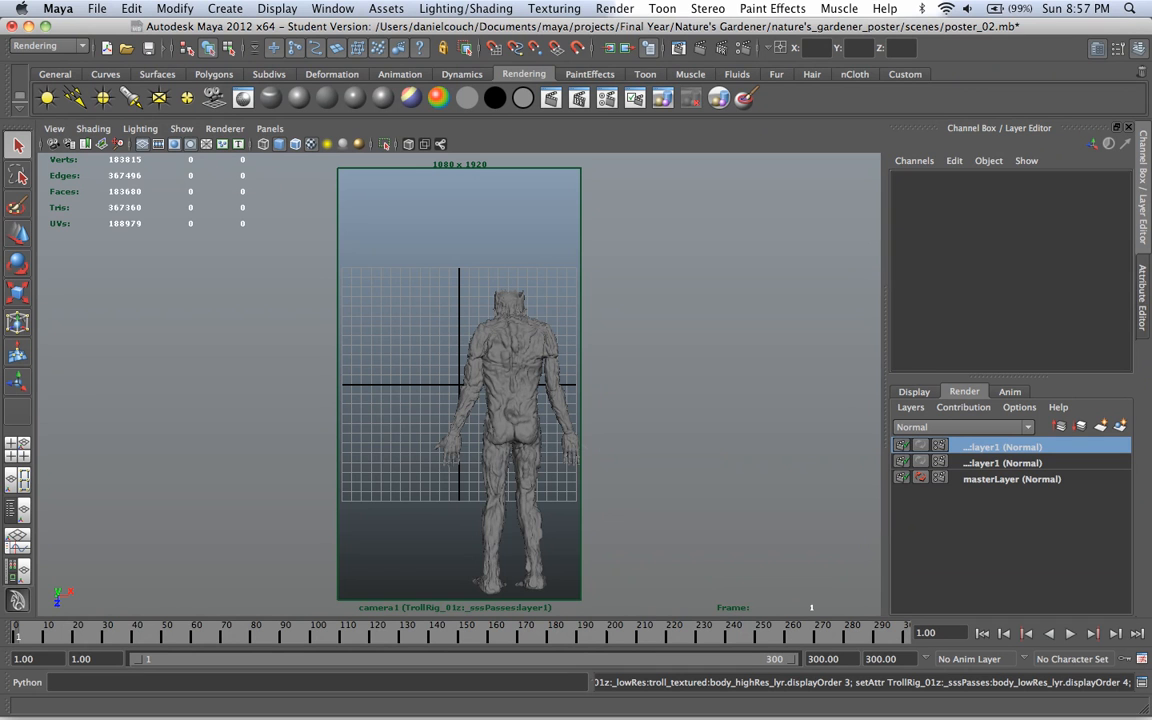
{"action": "left_click", "coordinate": [1002, 463]}
{"action": "left_click", "coordinate": [1012, 479]}
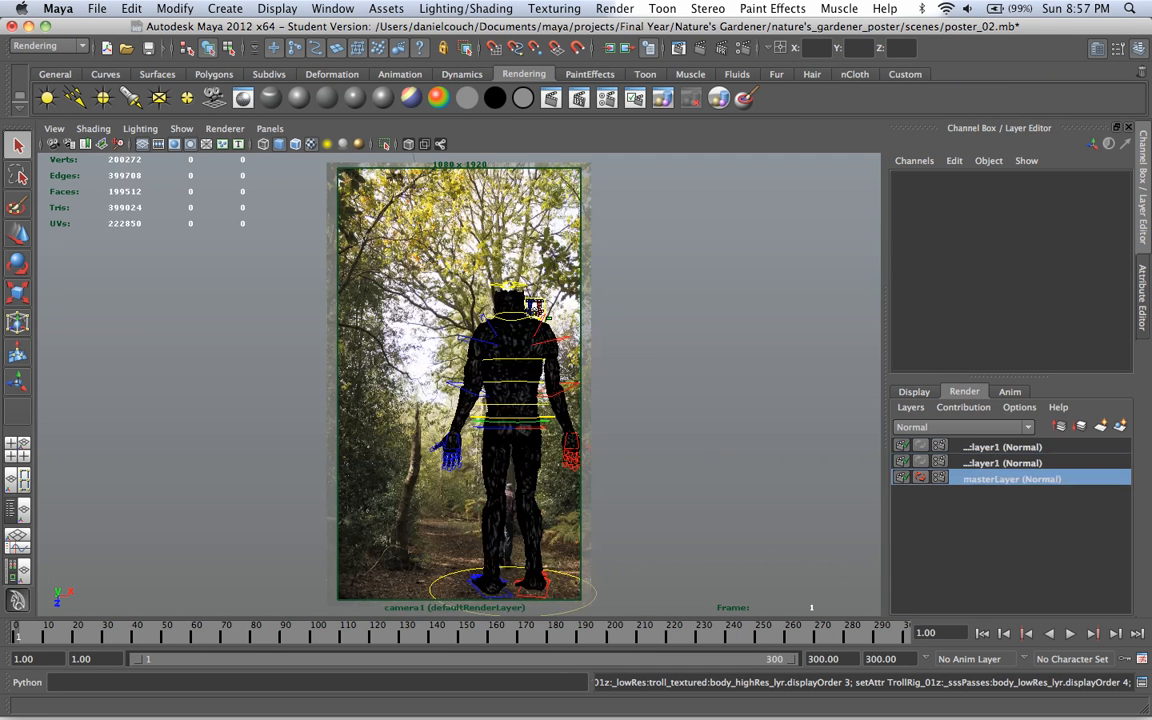
Step: Delete the empty layer1 render layer directly above the masterLayer
{"action": "left_click", "coordinate": [1002, 463]}
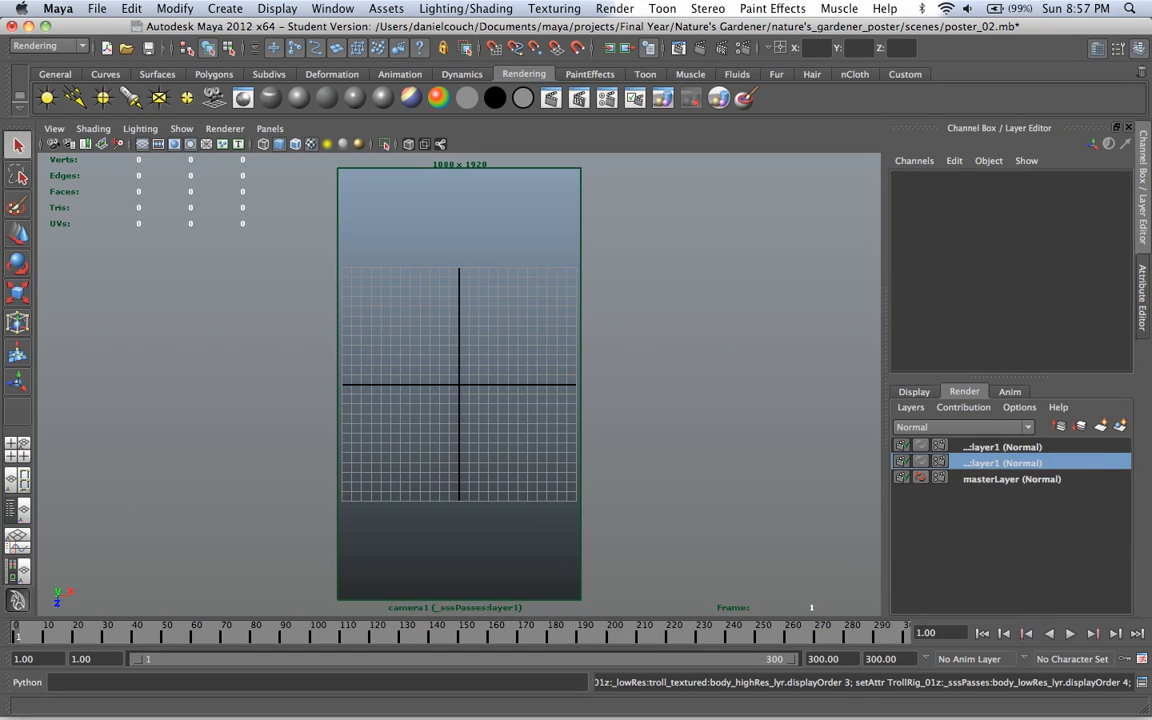
{"action": "right_click", "coordinate": [964, 462]}
{"action": "left_click", "coordinate": [1007, 566]}
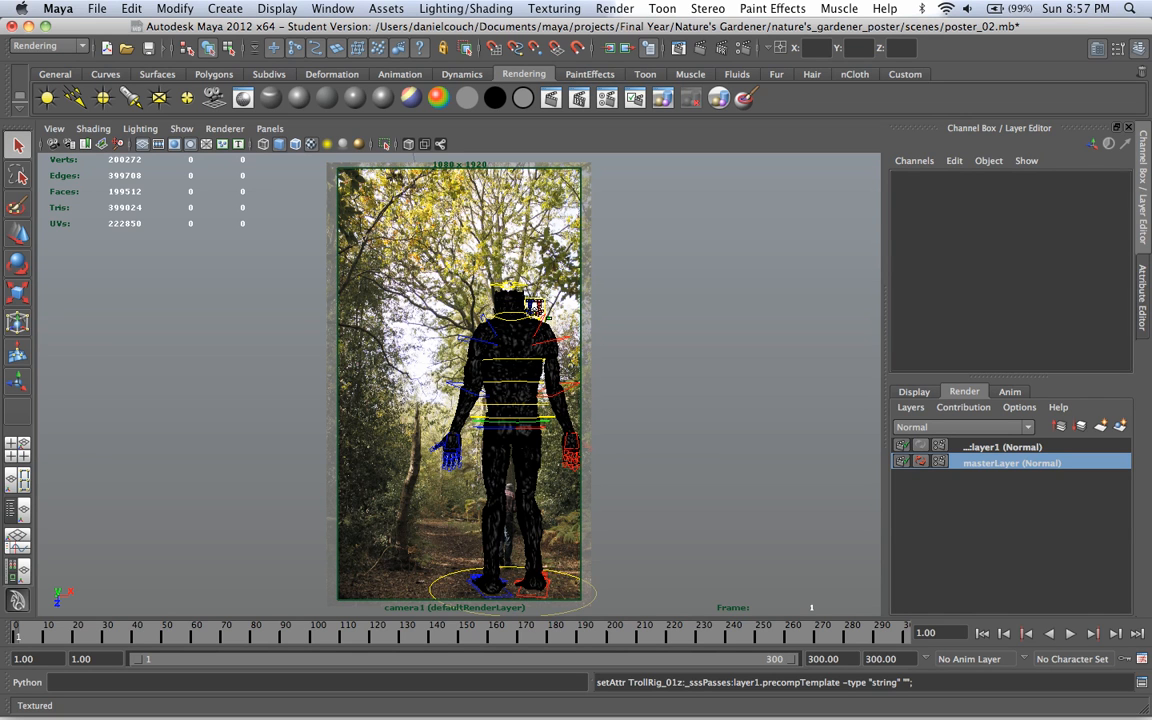
Step: Switch to Preview to examine the walking man and the lighting in the reference photo _MG_5612.JPG, and return to Maya
{"action": "mouse_move", "coordinate": [930, 692]}
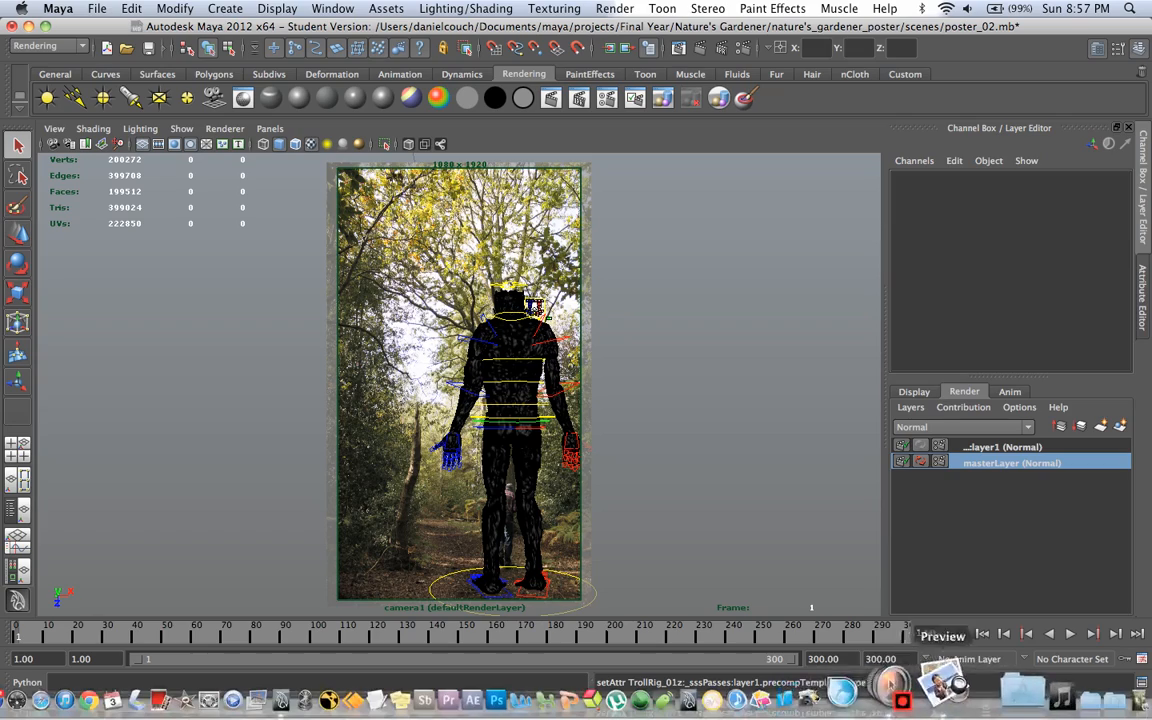
{"action": "left_click", "coordinate": [948, 686]}
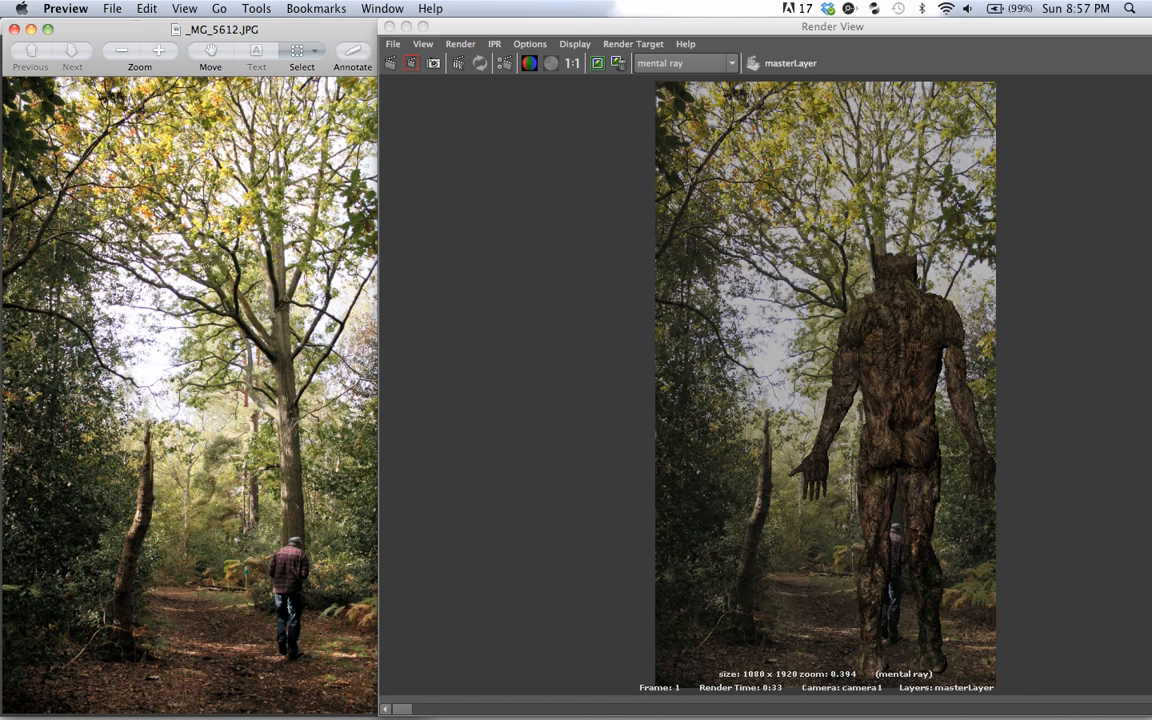
{"action": "left_click_drag", "start_coordinate": [311, 664], "coordinate": [322, 664]}
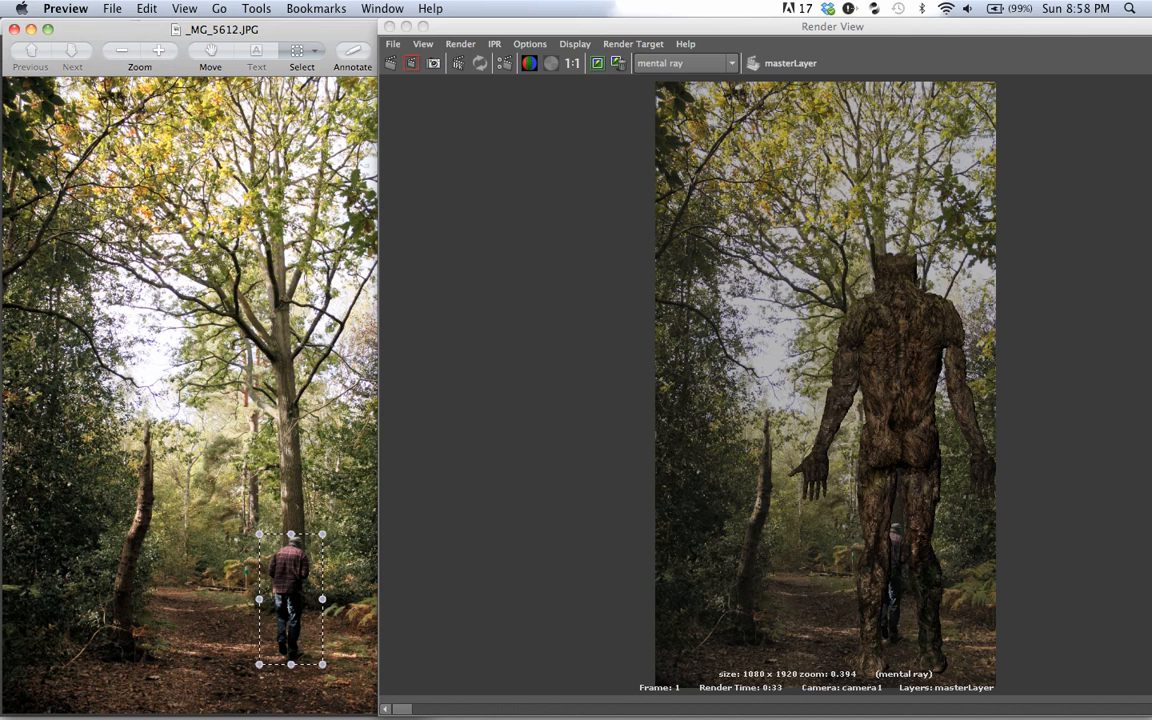
{"action": "left_click", "coordinate": [31, 29]}
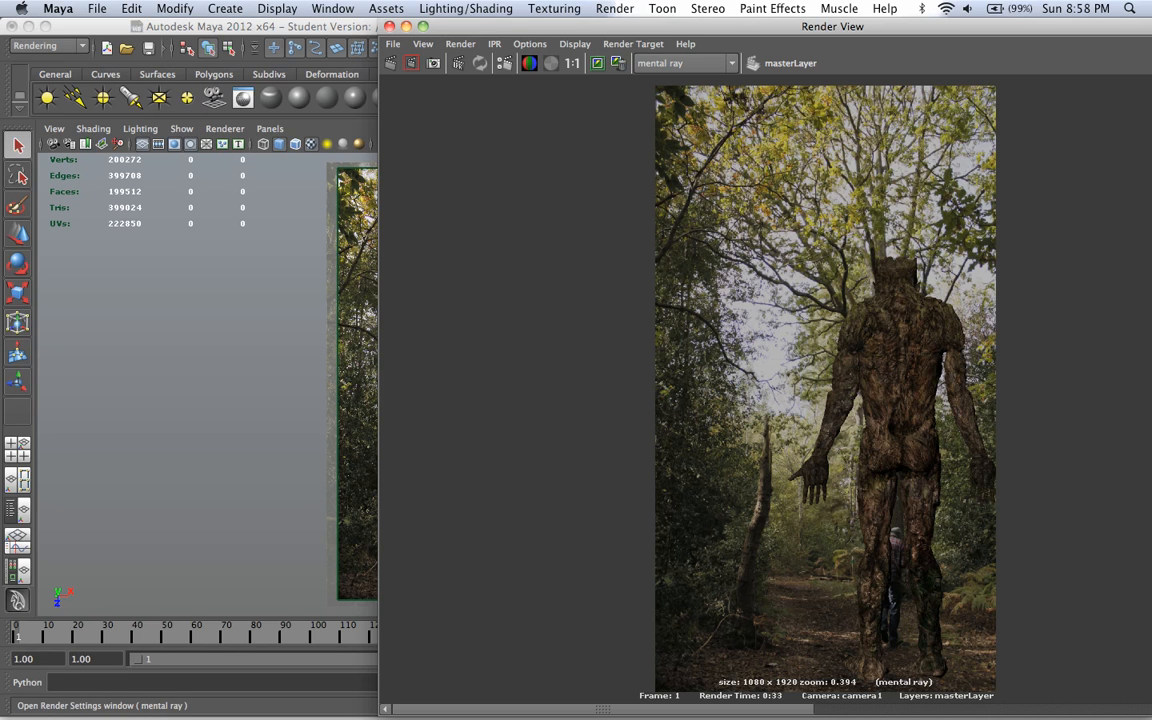
Step: Set the master layer's render output format to TIFF (tif) and its renderable camera to camera1
{"action": "left_click", "coordinate": [411, 63]}
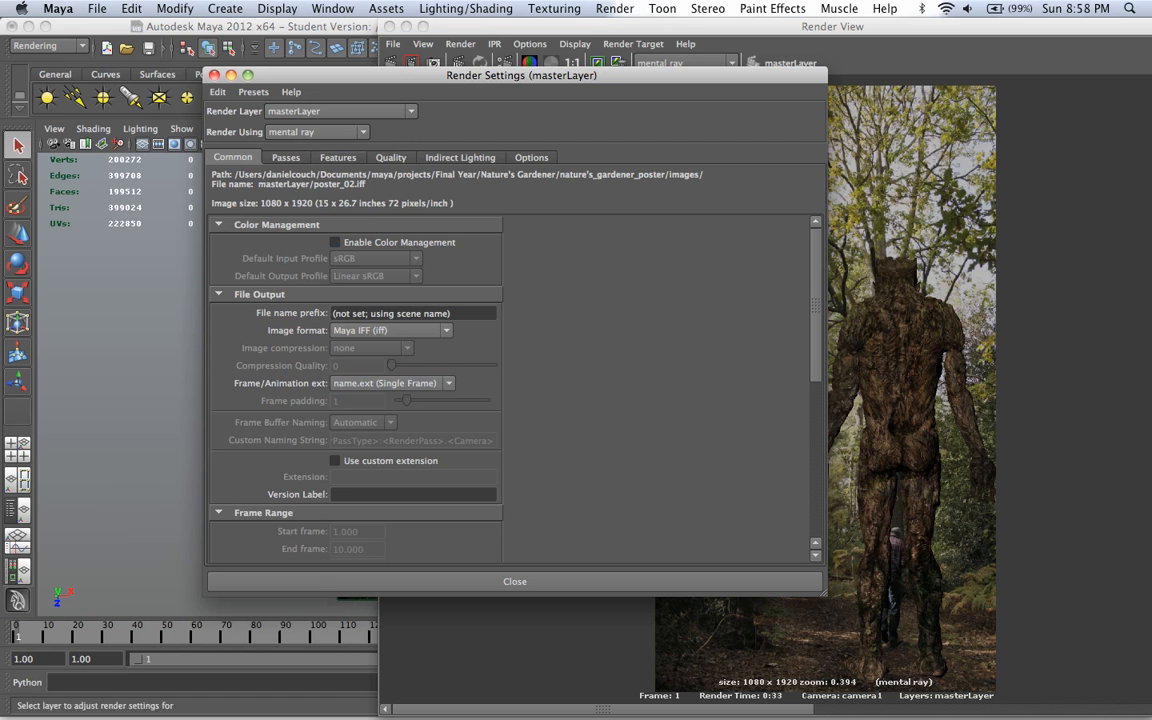
{"action": "left_click", "coordinate": [390, 331]}
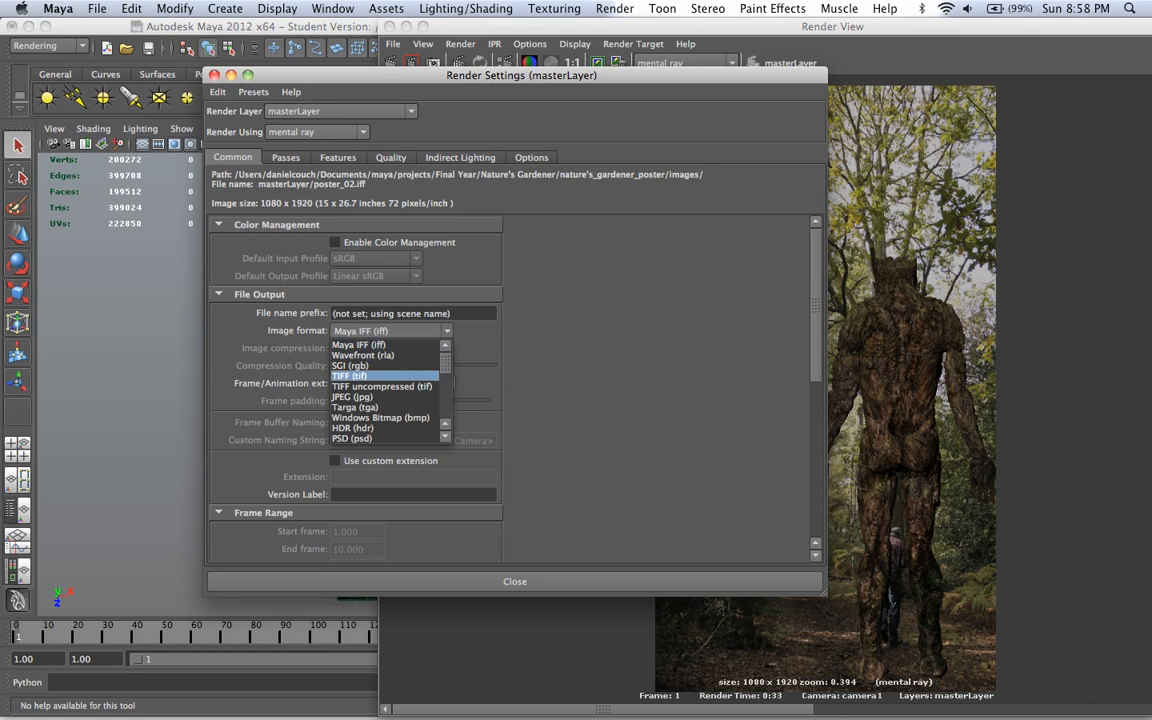
{"action": "left_click", "coordinate": [388, 376]}
{"action": "scroll", "coordinate": [388, 380], "scroll_direction": "down", "scroll_amount": 5}
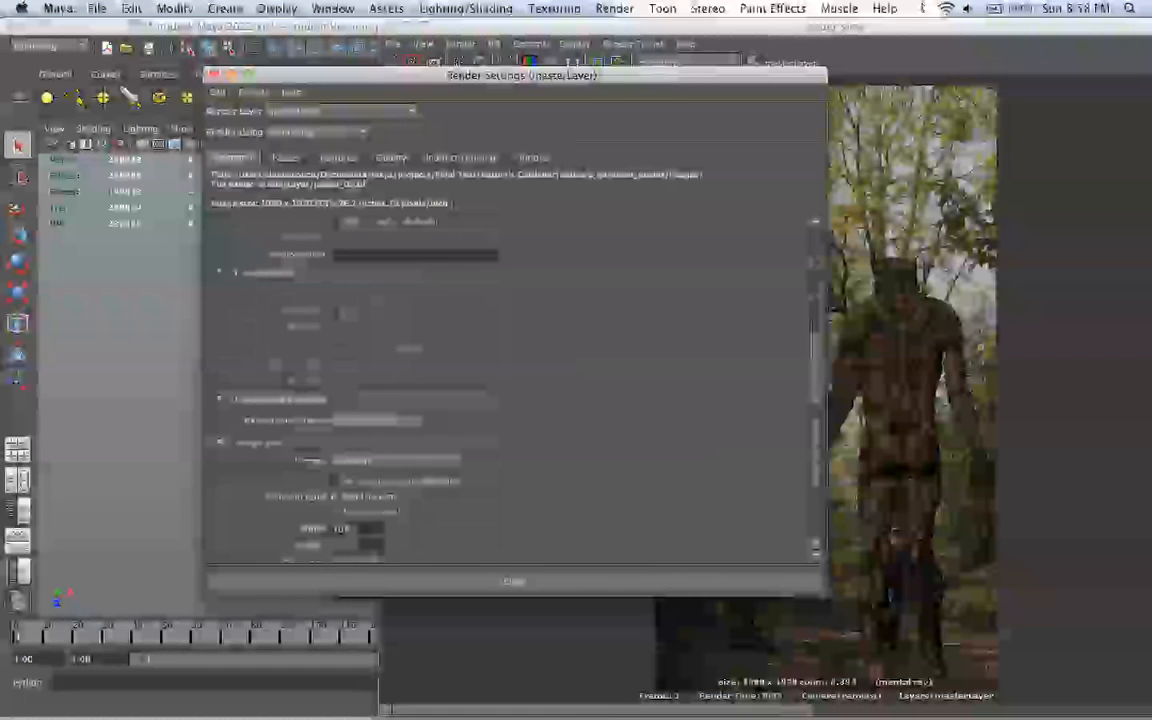
{"action": "left_click", "coordinate": [373, 420]}
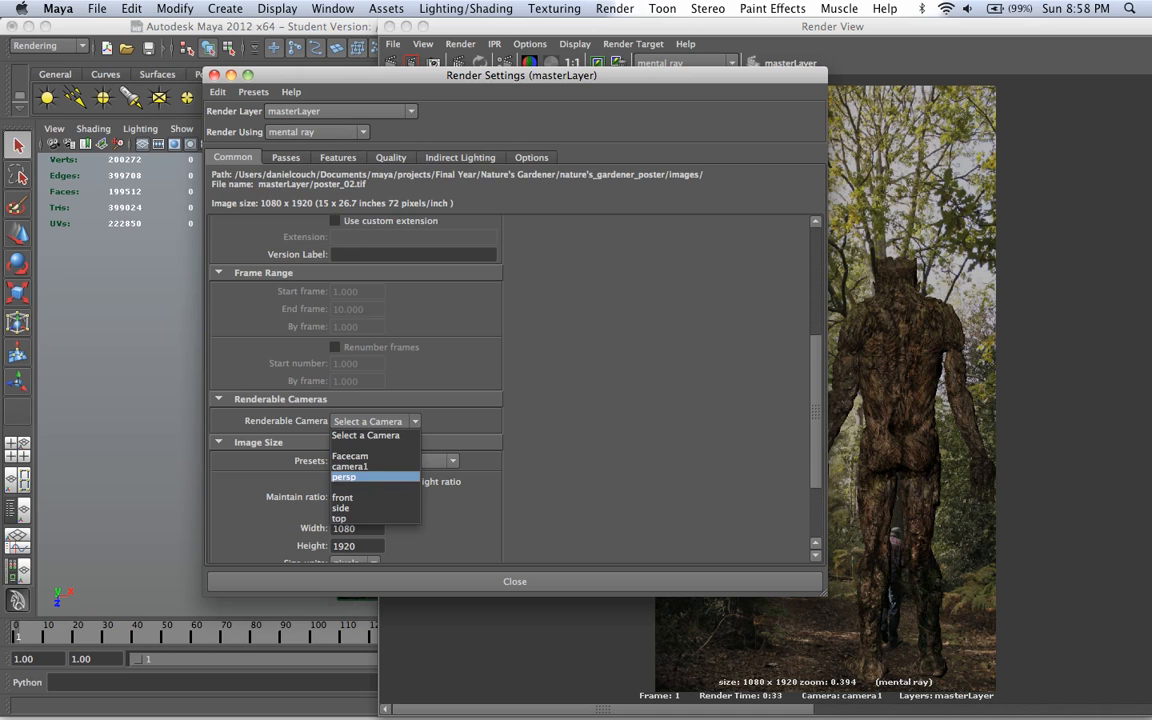
{"action": "left_click", "coordinate": [350, 466]}
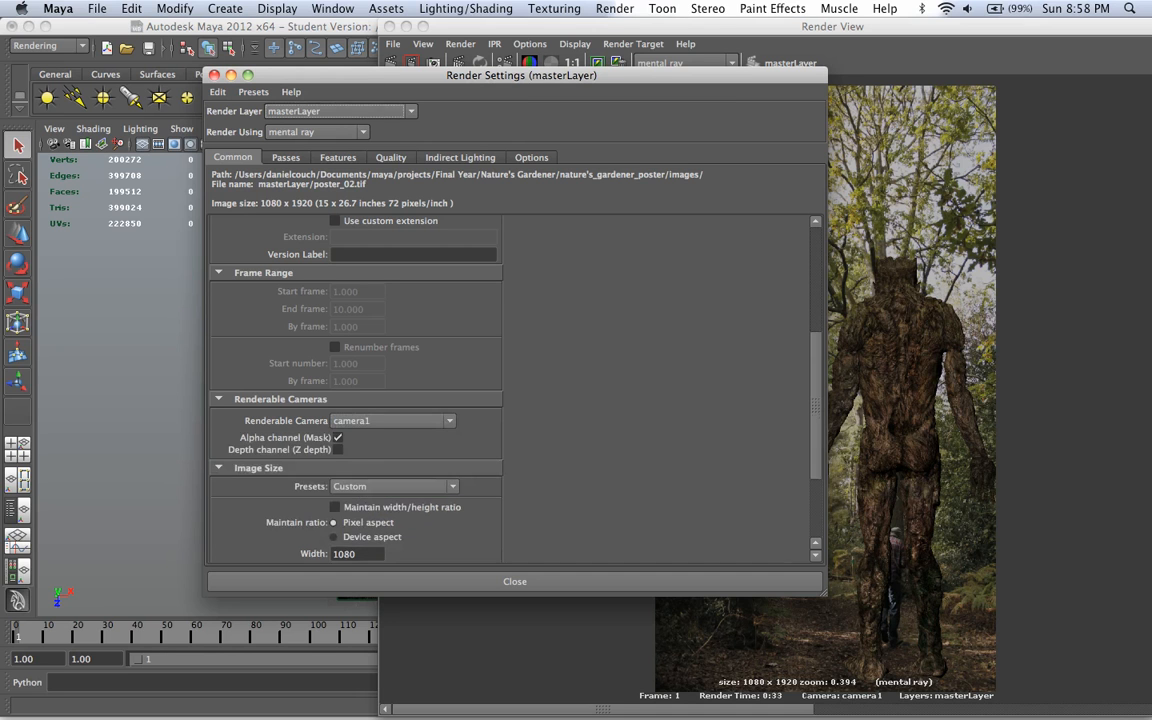
Step: Review the image size, render options and anti-aliasing quality in the render settings, and close them
{"action": "scroll", "coordinate": [355, 390], "scroll_direction": "down", "scroll_amount": 3}
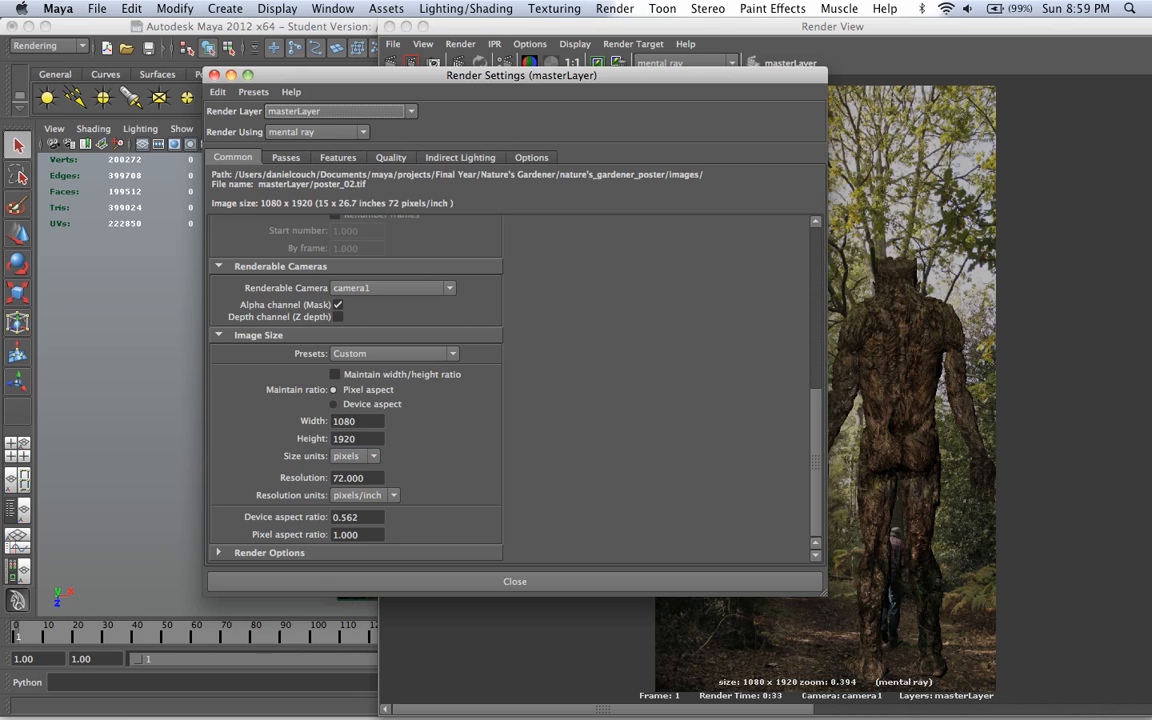
{"action": "scroll", "coordinate": [355, 390], "scroll_direction": "down", "scroll_amount": 3}
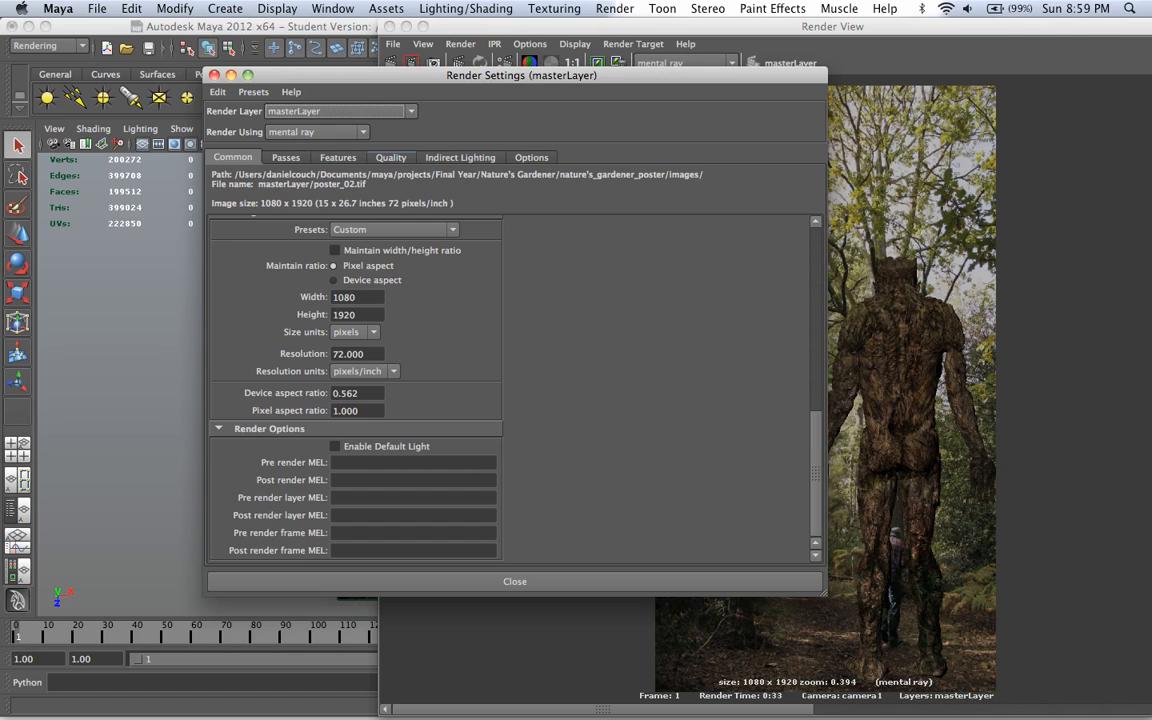
{"action": "left_click", "coordinate": [391, 157]}
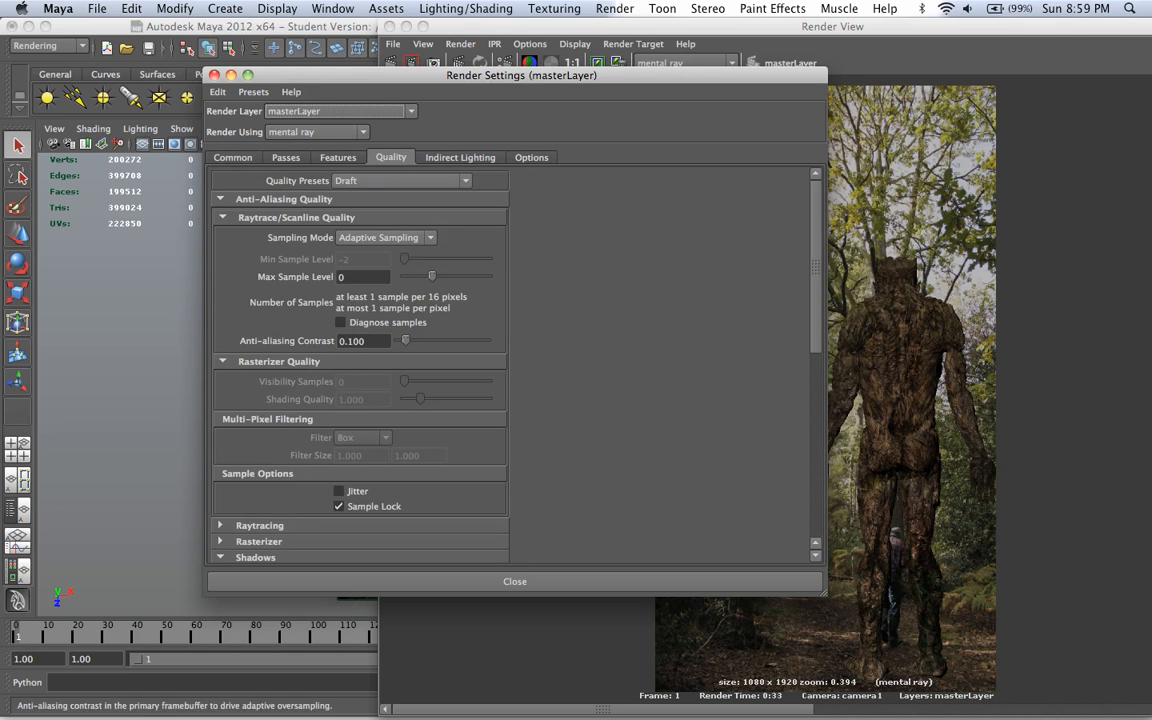
{"action": "left_click", "coordinate": [514, 581]}
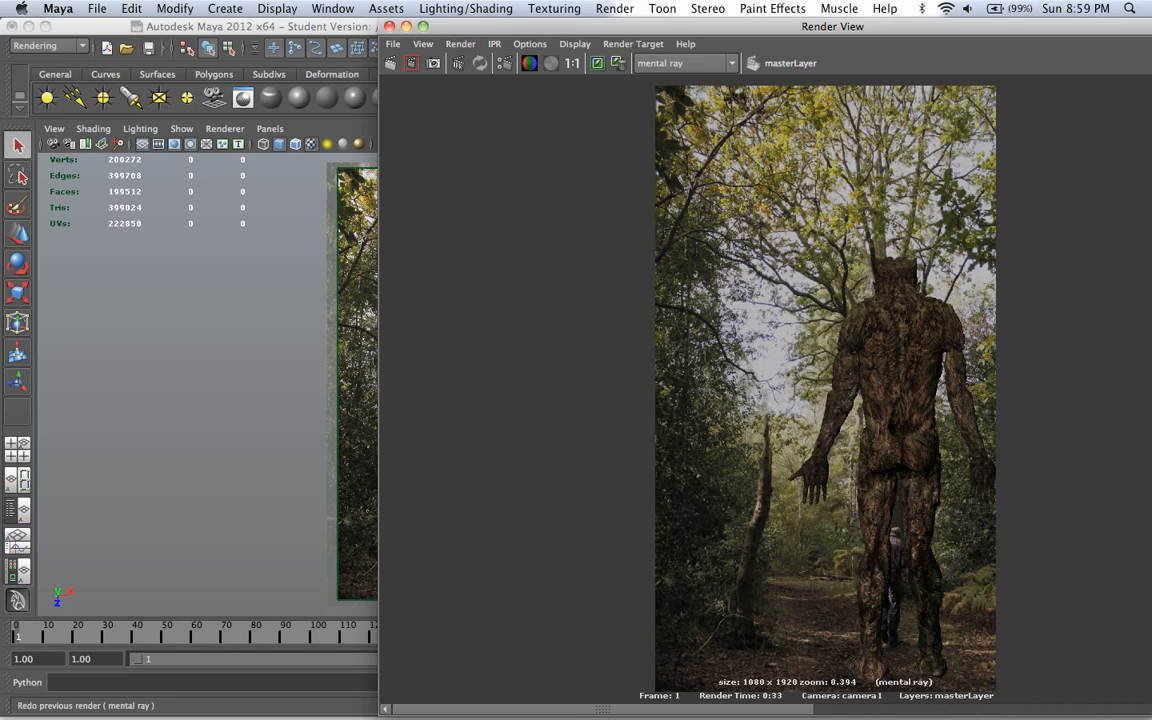
Step: Render a test frame of the master layer and return to the scene with the master layer selected
{"action": "left_click", "coordinate": [391, 63]}
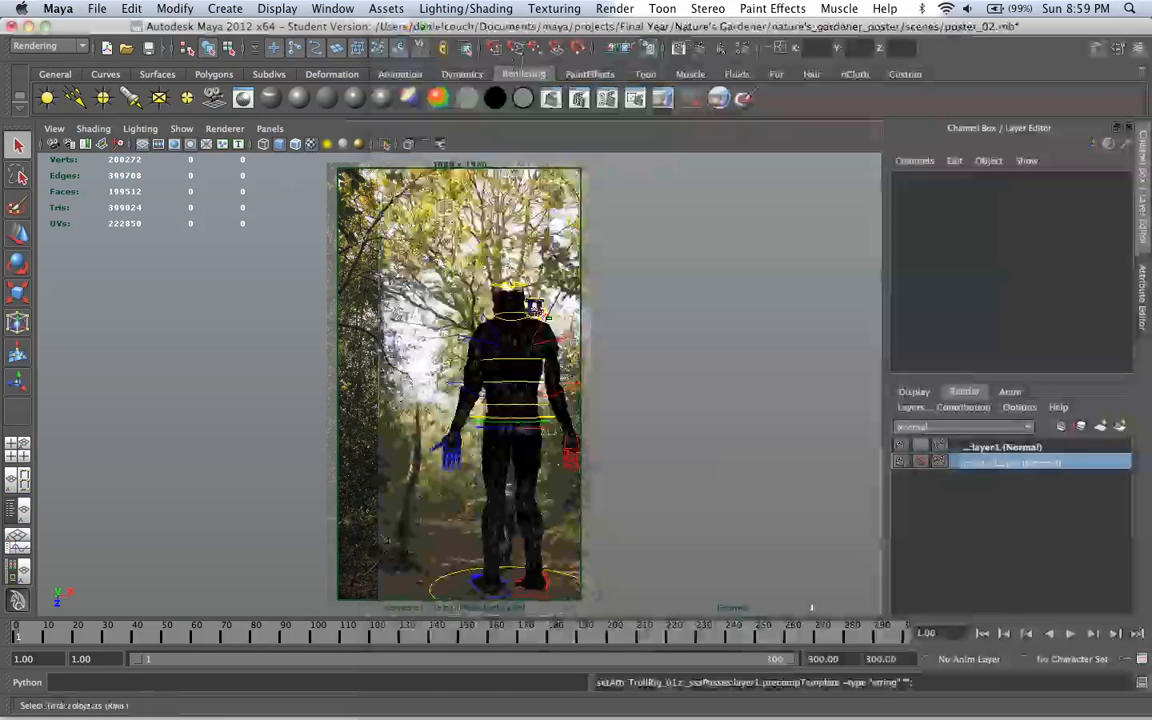
{"action": "left_click", "coordinate": [1012, 462]}
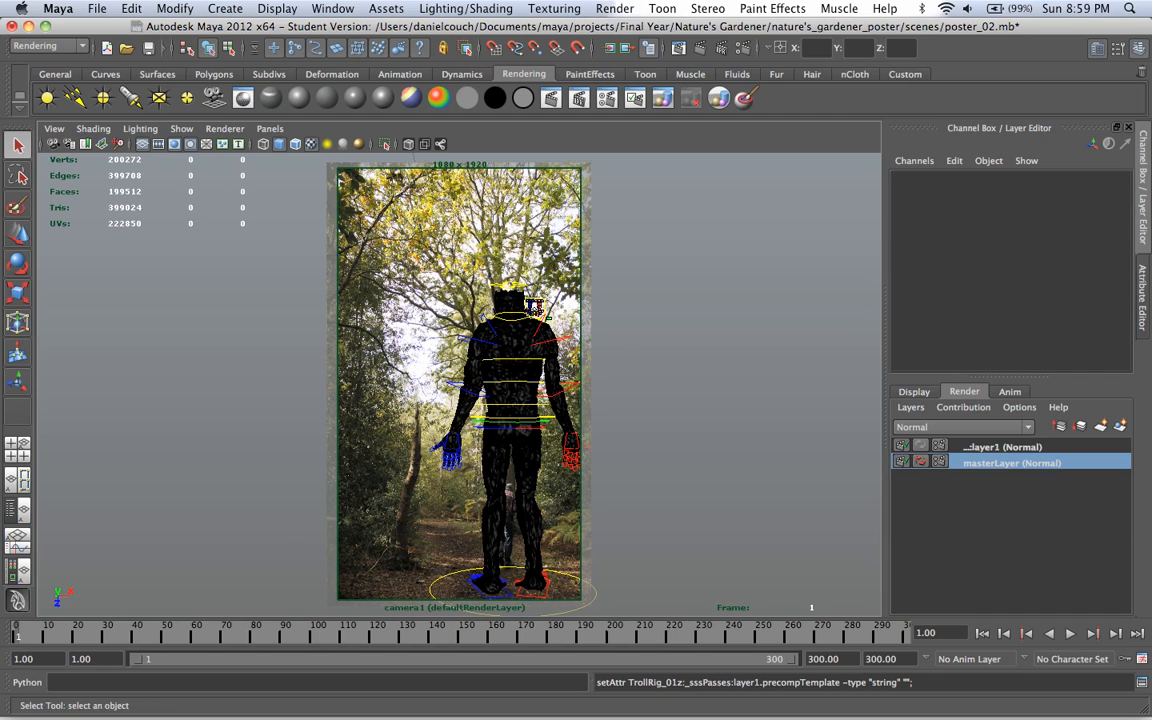
Step: Enable Final Gathering and create an image-based lighting node with Spherical mapping for the master layer
{"action": "left_click", "coordinate": [535, 47]}
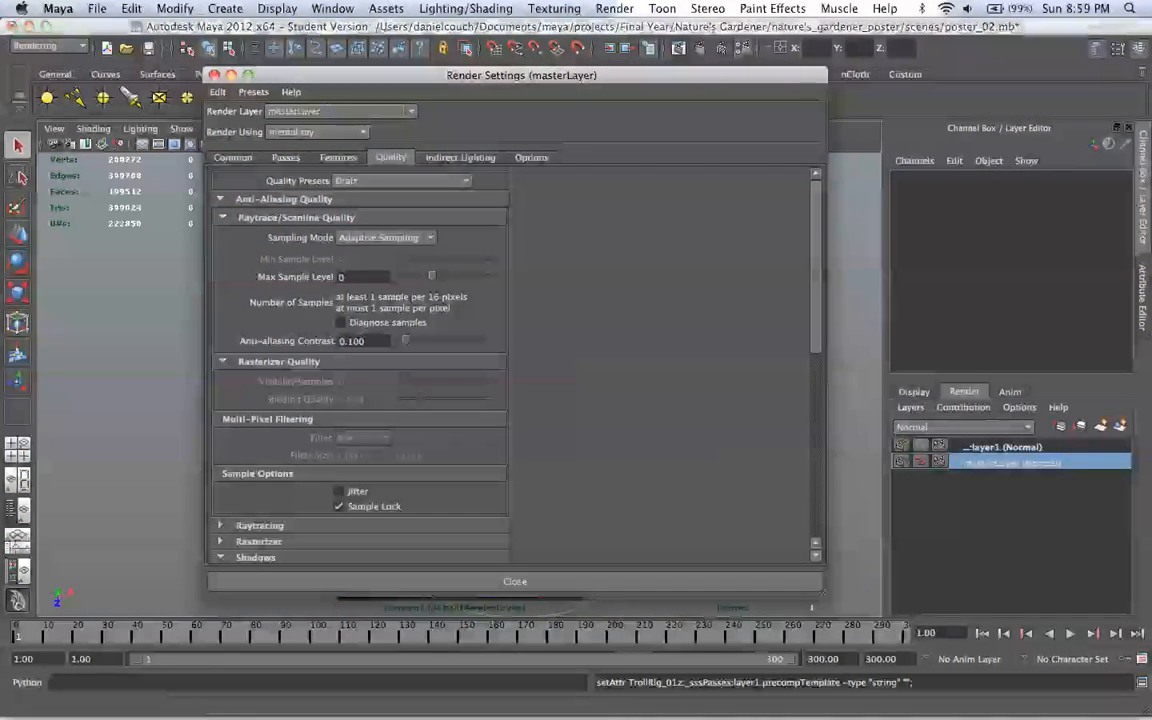
{"action": "left_click", "coordinate": [460, 157]}
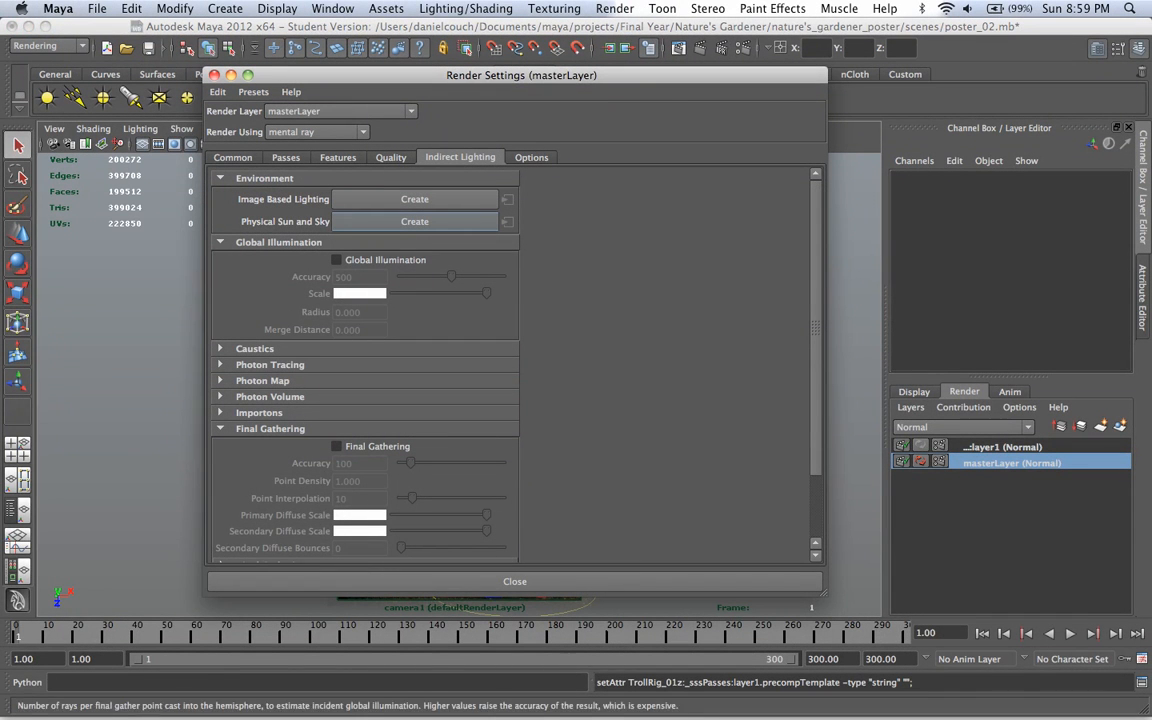
{"action": "left_click", "coordinate": [336, 446]}
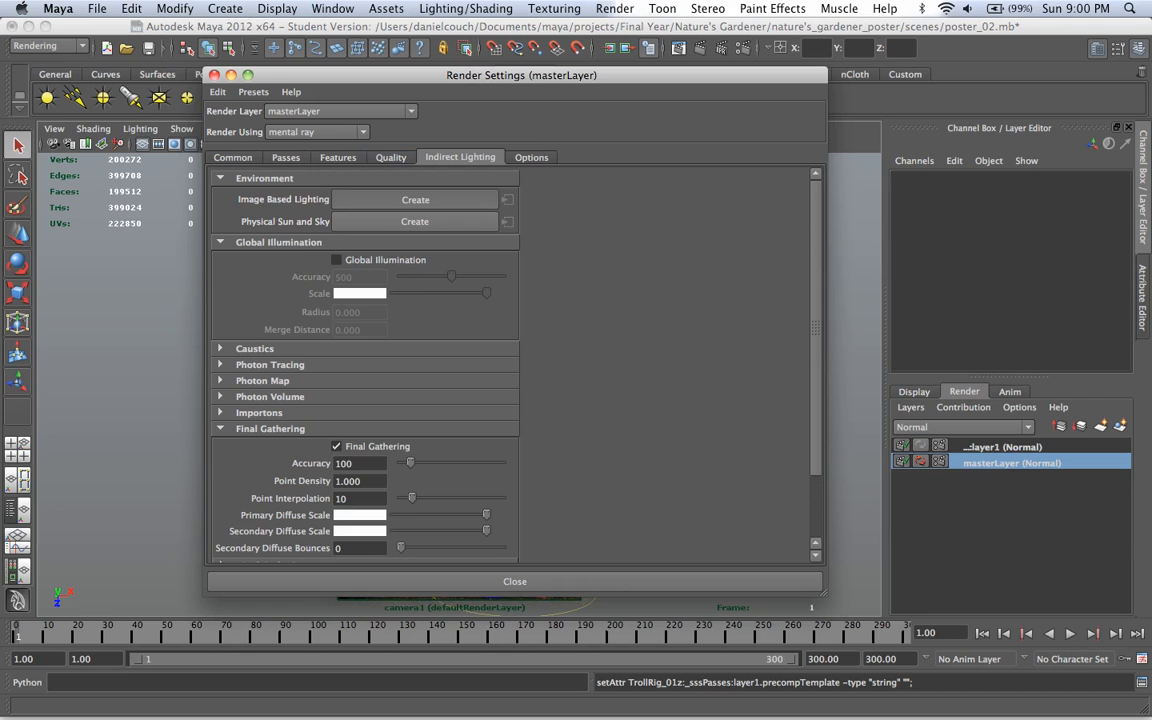
{"action": "left_click", "coordinate": [415, 199]}
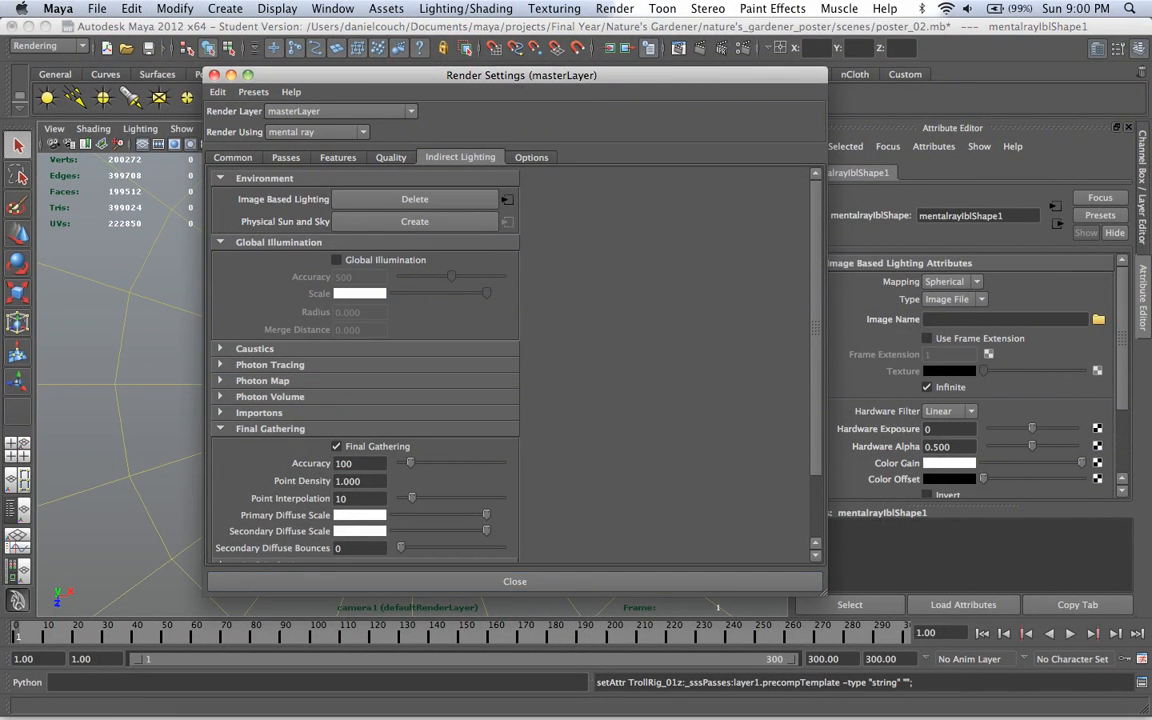
{"action": "left_click", "coordinate": [515, 581]}
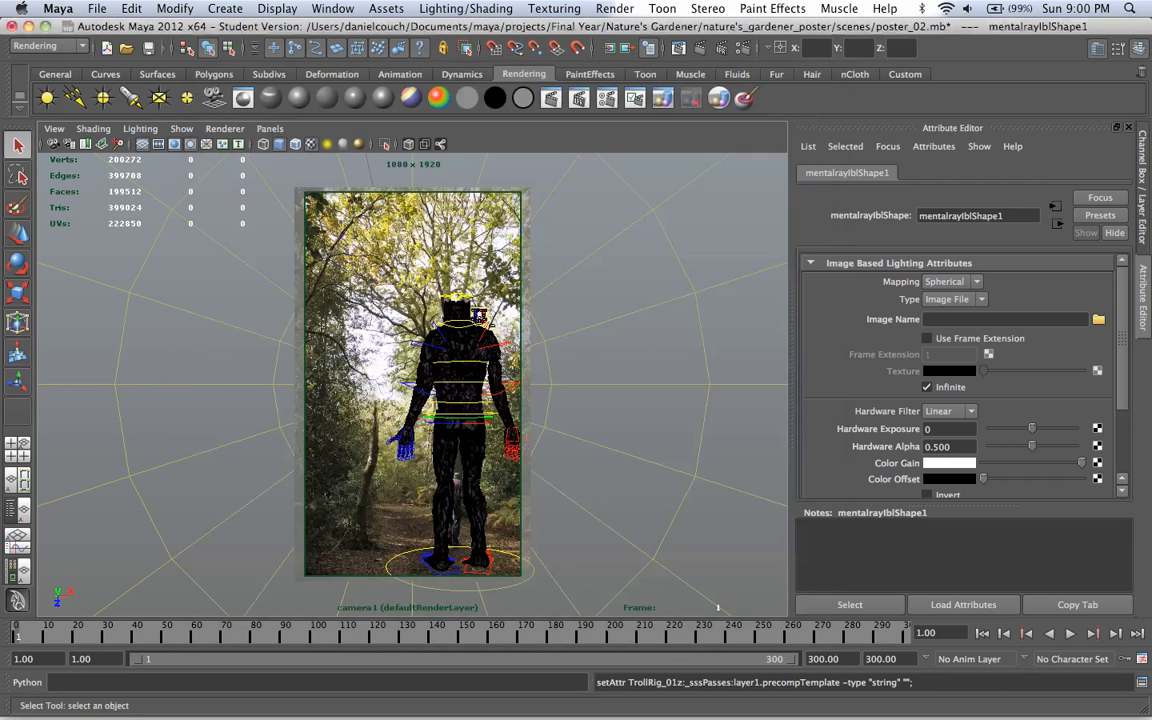
{"action": "left_click", "coordinate": [951, 282]}
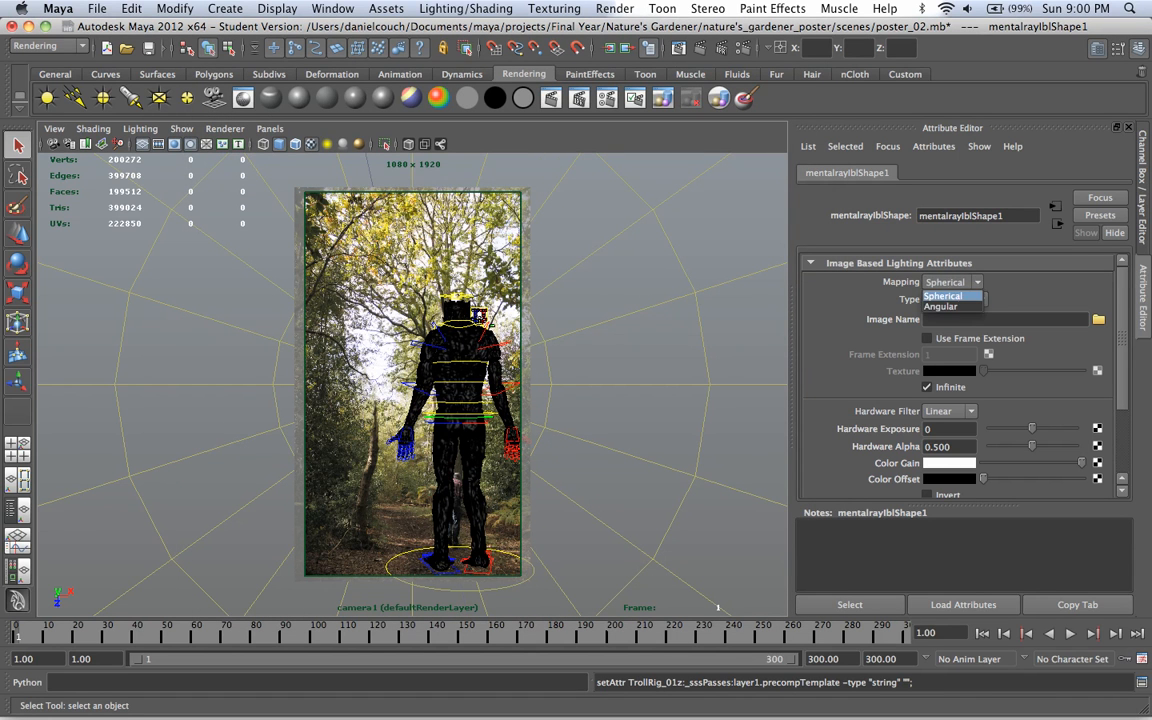
{"action": "left_click", "coordinate": [949, 293]}
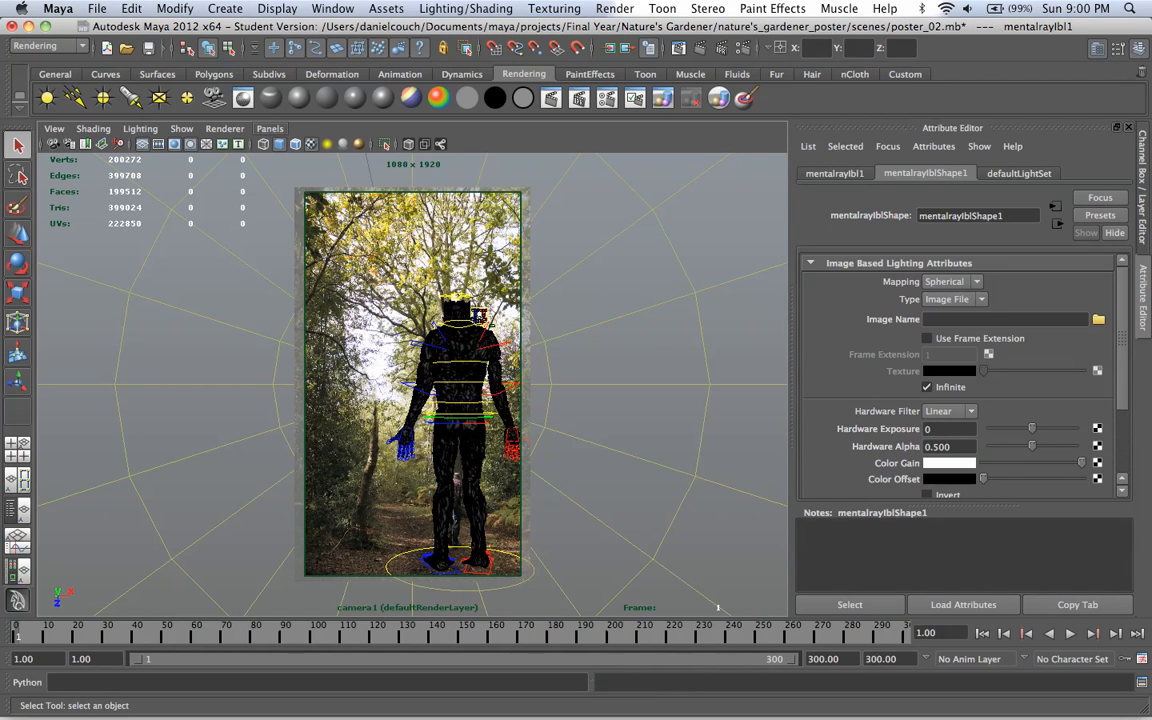
Step: In the perspective view, set the image-based lighting sphere's Rotate X to 90
{"action": "left_click", "coordinate": [270, 129]}
{"action": "mouse_move", "coordinate": [340, 145]}
{"action": "left_click", "coordinate": [422, 174]}
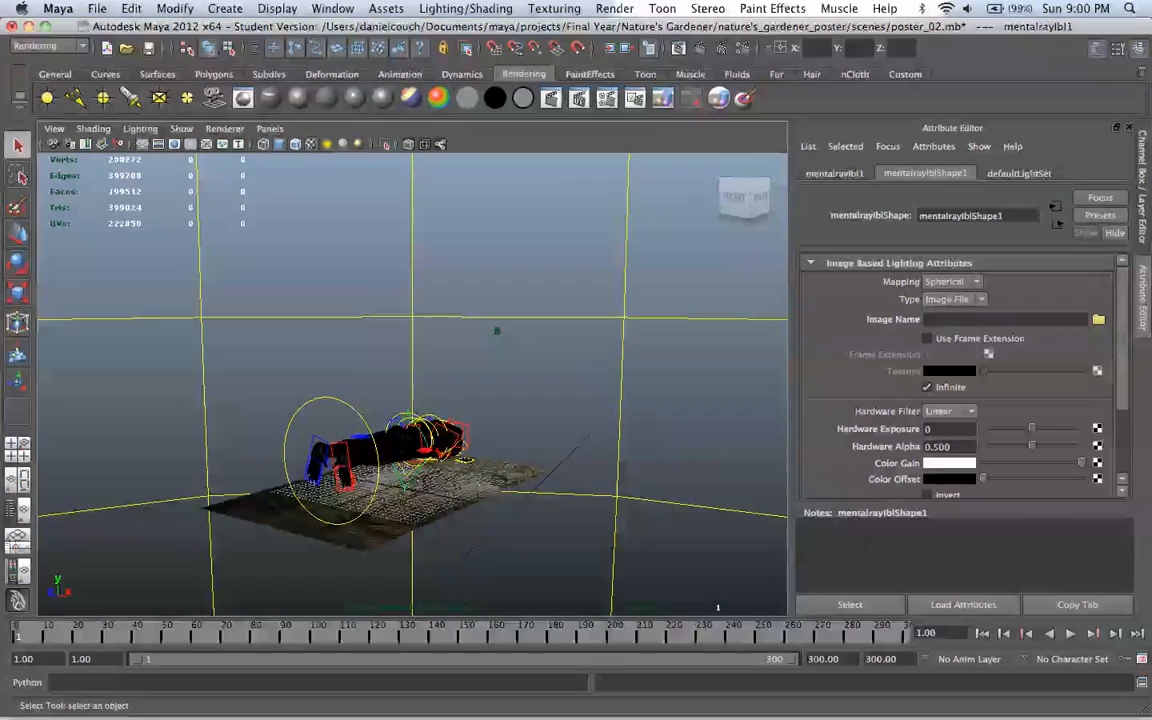
{"action": "scroll", "coordinate": [412, 384], "scroll_direction": "down", "scroll_amount": 20}
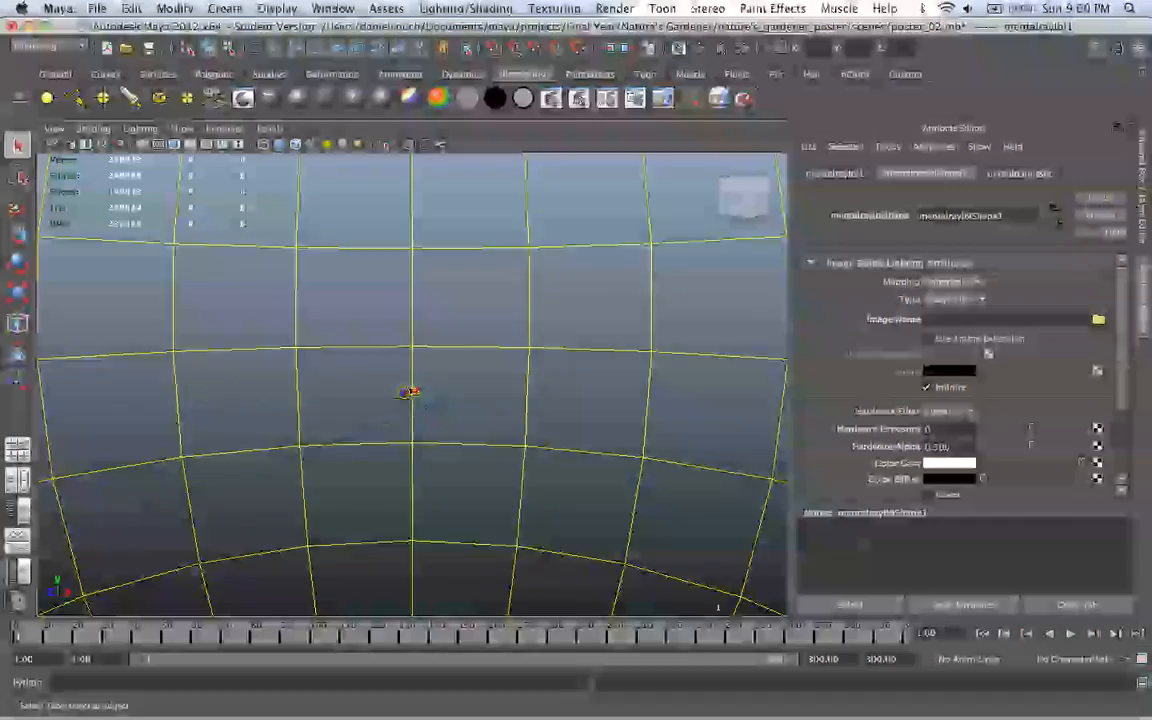
{"action": "scroll", "coordinate": [412, 384], "scroll_direction": "down", "scroll_amount": 5}
{"action": "left_click_drag", "start_coordinate": [412, 384], "coordinate": [412, 575], "text": "alt"}
{"action": "key", "text": "ctrl+a"}
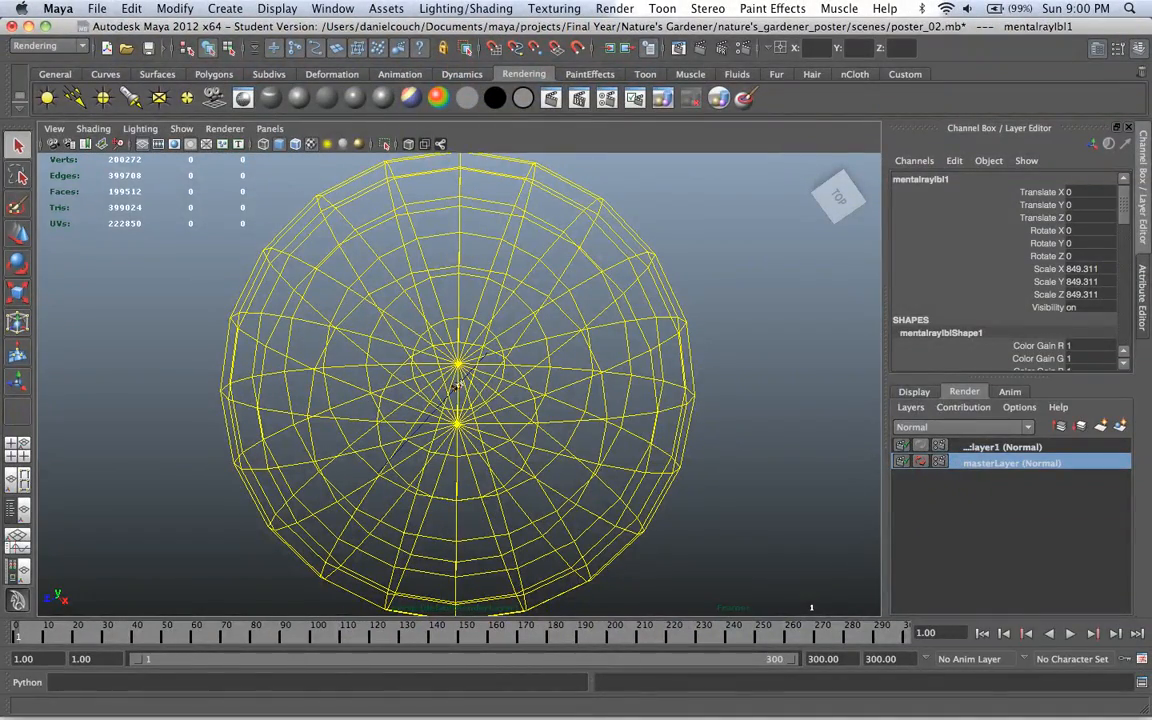
{"action": "left_click", "coordinate": [1088, 230]}
{"action": "type", "text": "90"}
{"action": "key", "text": "Return"}
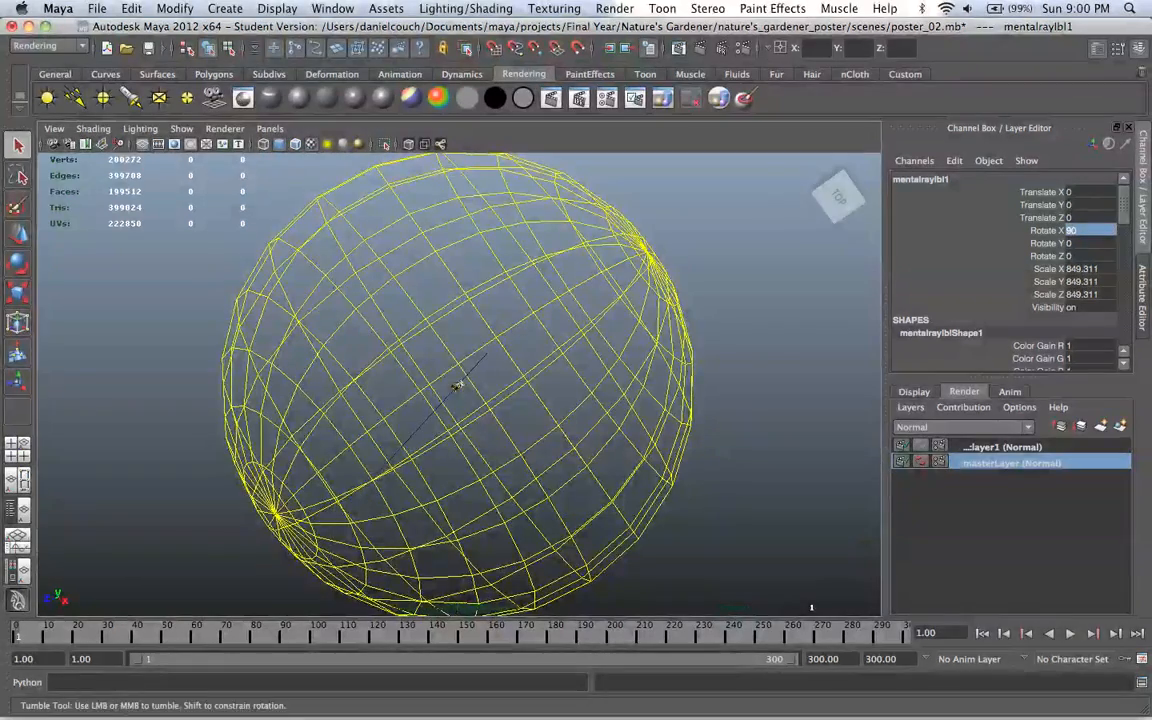
Step: Scale the image-based lighting sphere down uniformly to about 112 around the character
{"action": "key", "text": "f"}
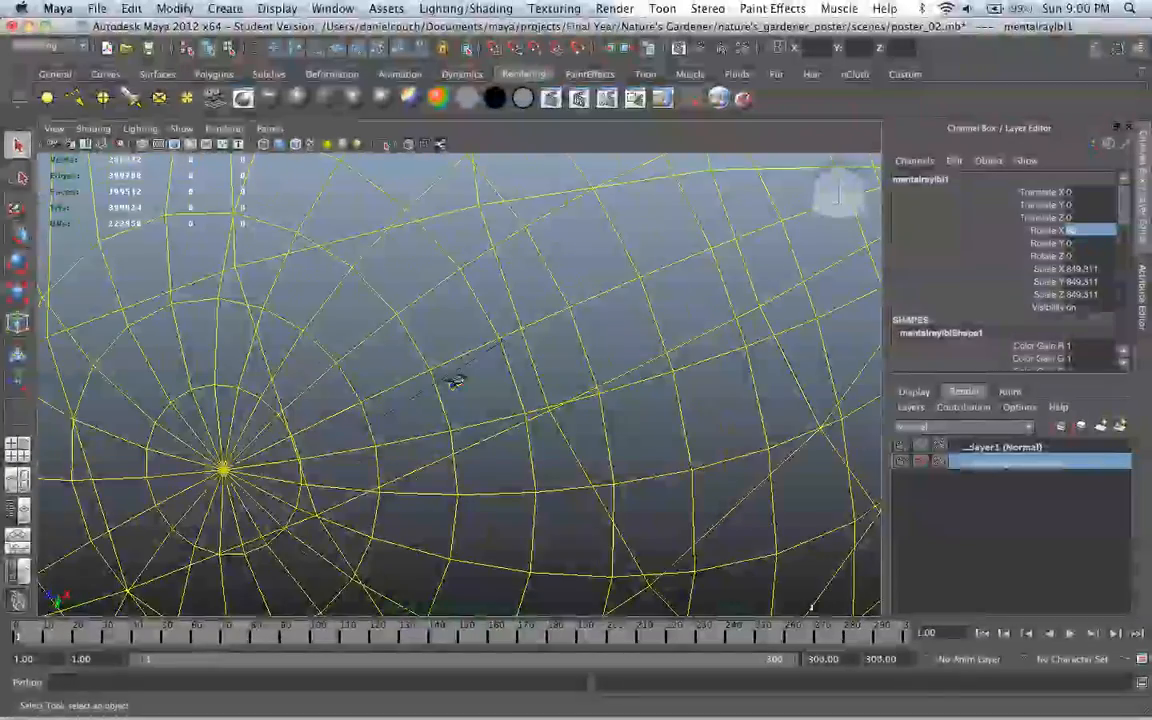
{"action": "left_click_drag", "start_coordinate": [497, 327], "coordinate": [474, 455], "text": "alt"}
{"action": "scroll", "coordinate": [474, 392], "scroll_direction": "down", "scroll_amount": 10}
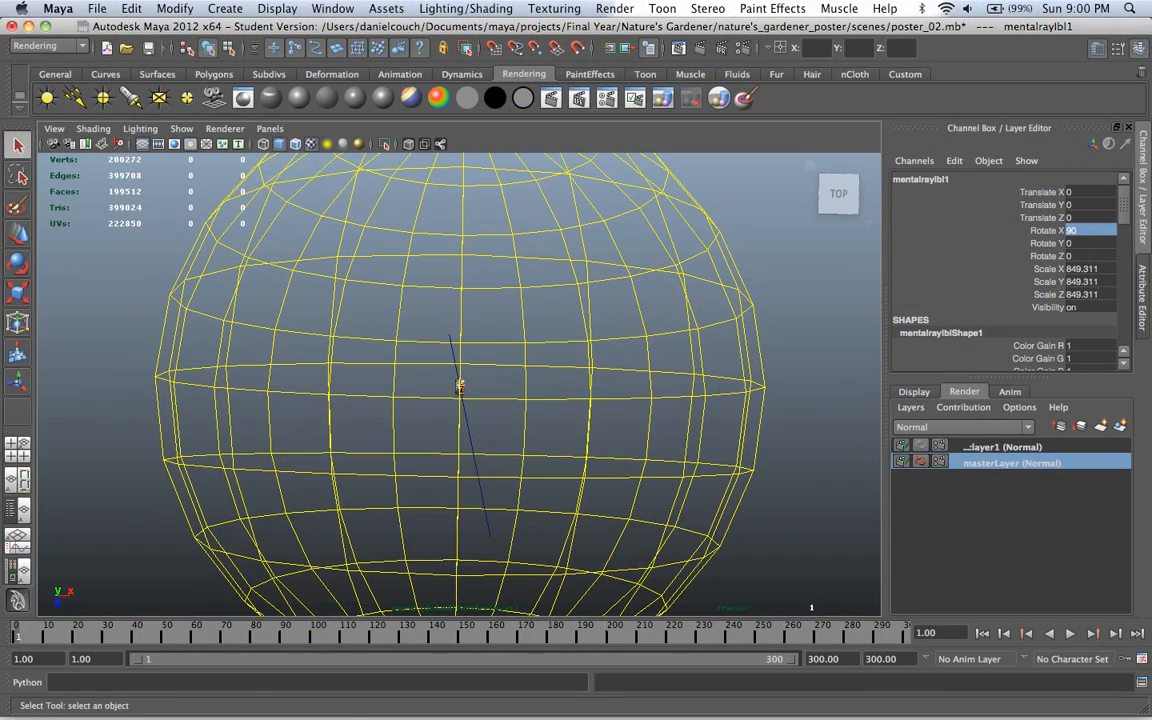
{"action": "key", "text": "r"}
{"action": "left_click_drag", "start_coordinate": [460, 387], "coordinate": [394, 387]}
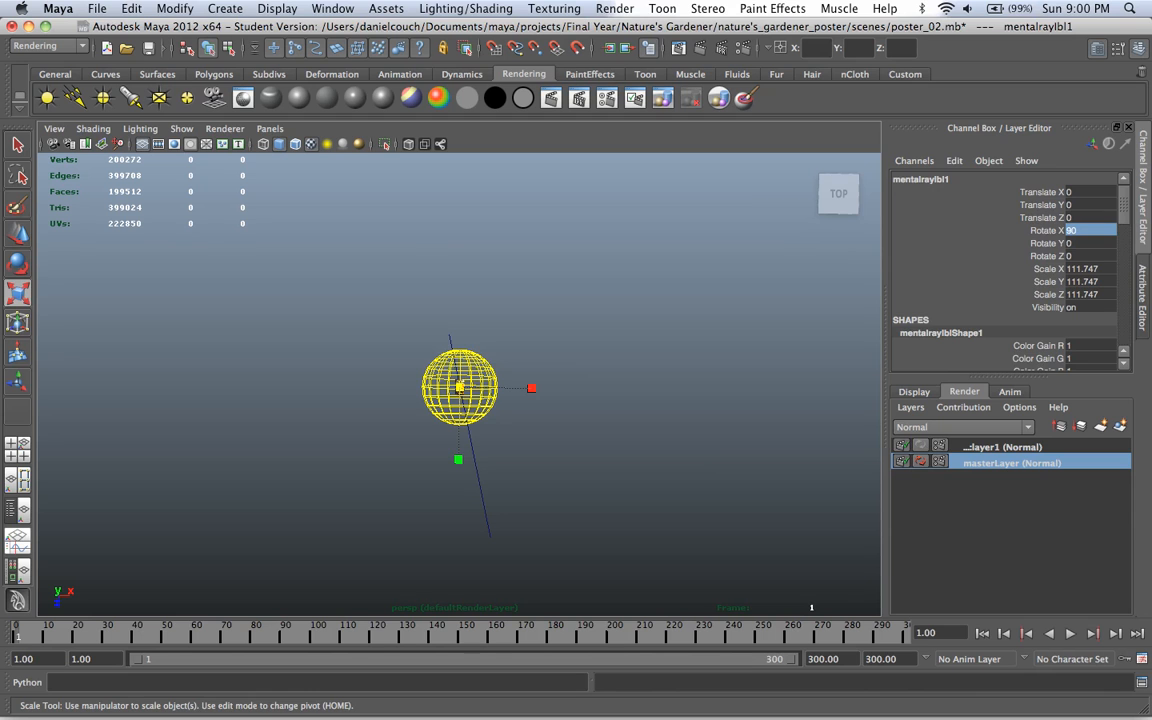
Step: Delete the long guideline curve that passes through the image-based lighting sphere
{"action": "left_click", "coordinate": [385, 320]}
{"action": "left_click", "coordinate": [453, 350]}
{"action": "left_click", "coordinate": [385, 320]}
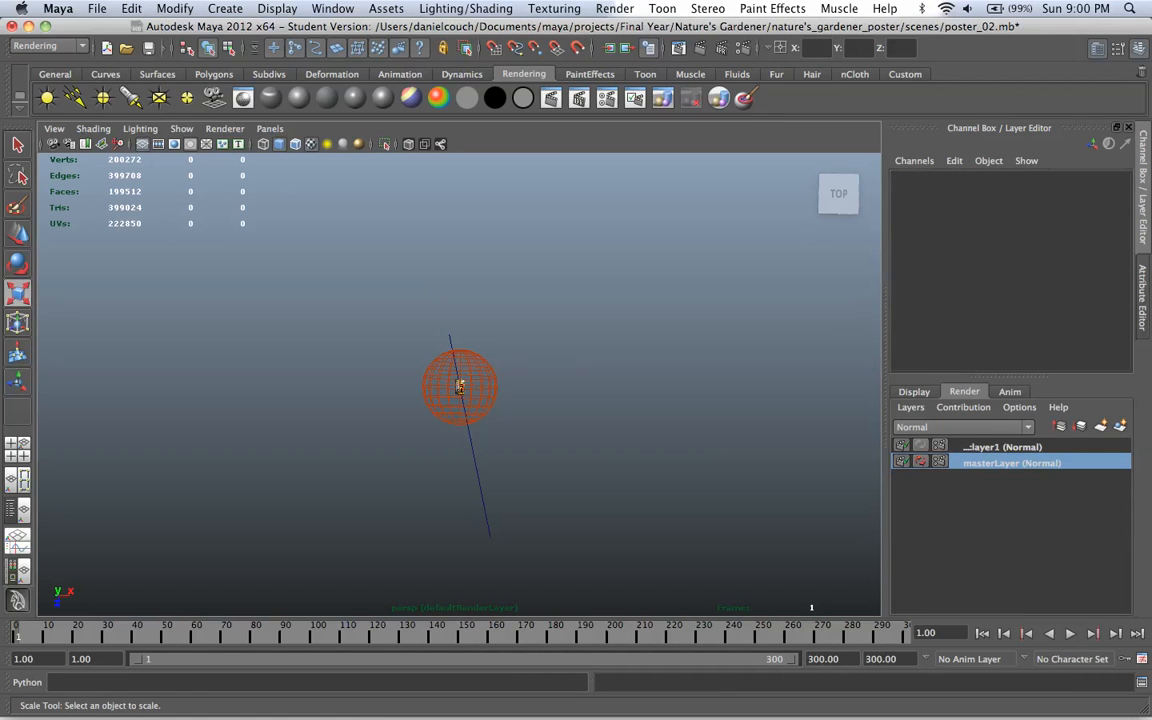
{"action": "left_click", "coordinate": [475, 463]}
{"action": "left_click_drag", "start_coordinate": [475, 463], "coordinate": [370, 530], "text": "alt"}
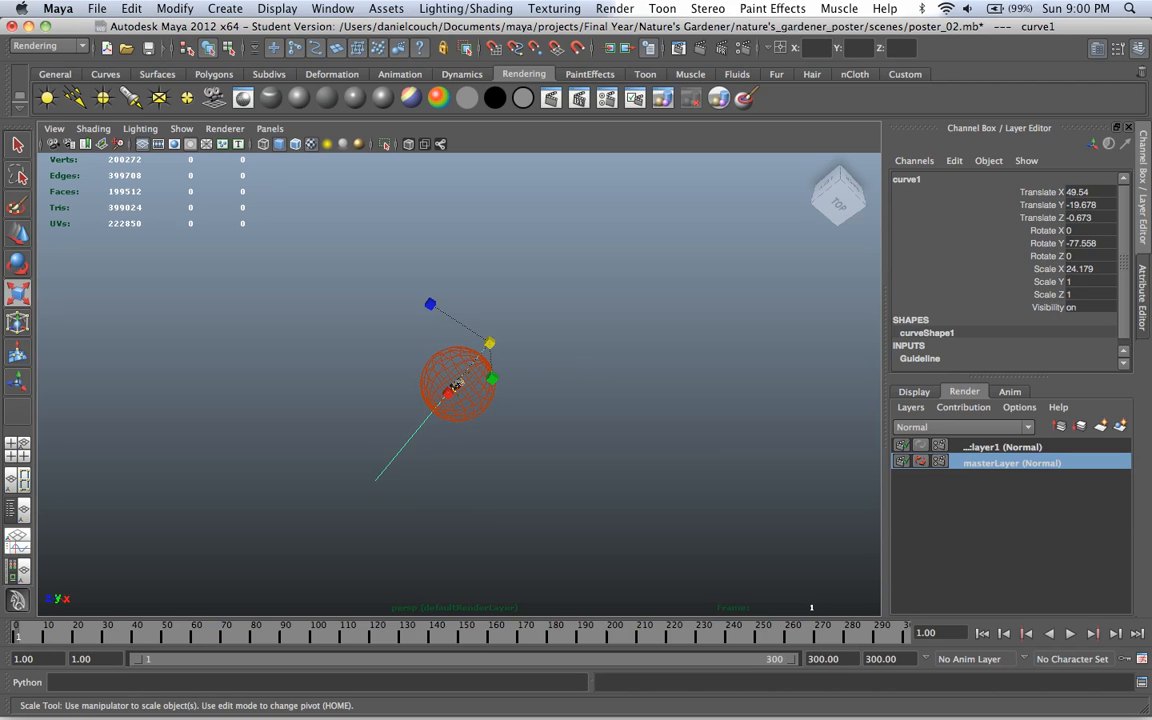
{"action": "left_click", "coordinate": [455, 385]}
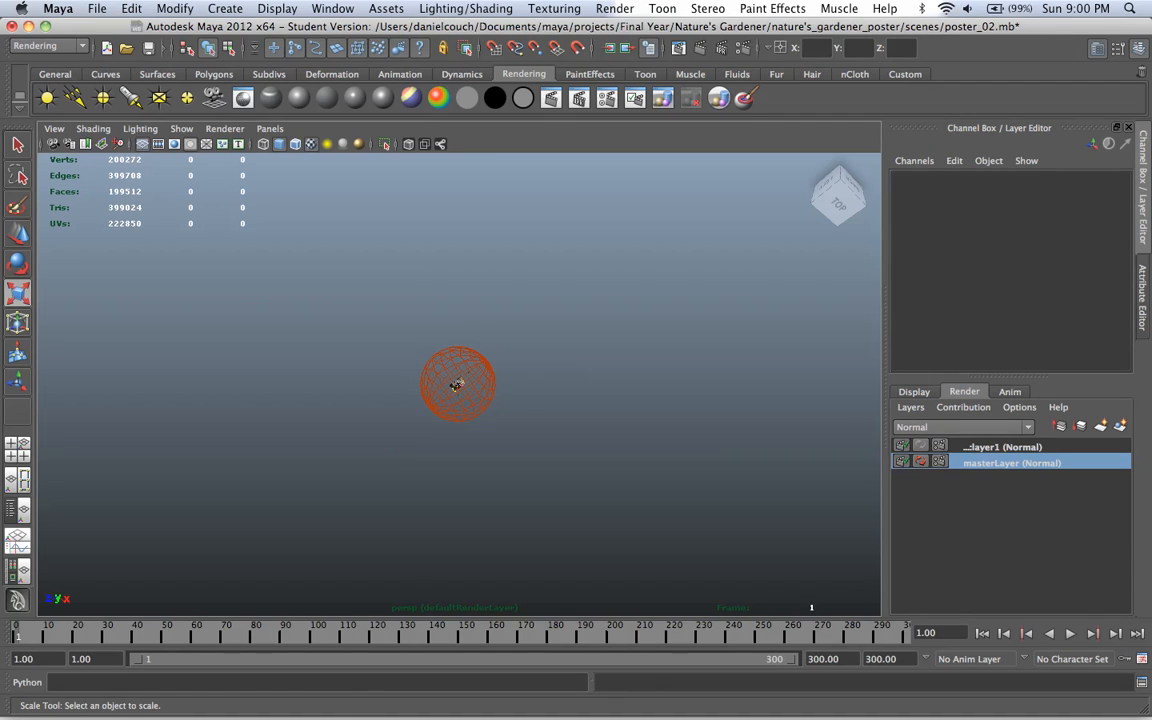
{"action": "left_click", "coordinate": [455, 385]}
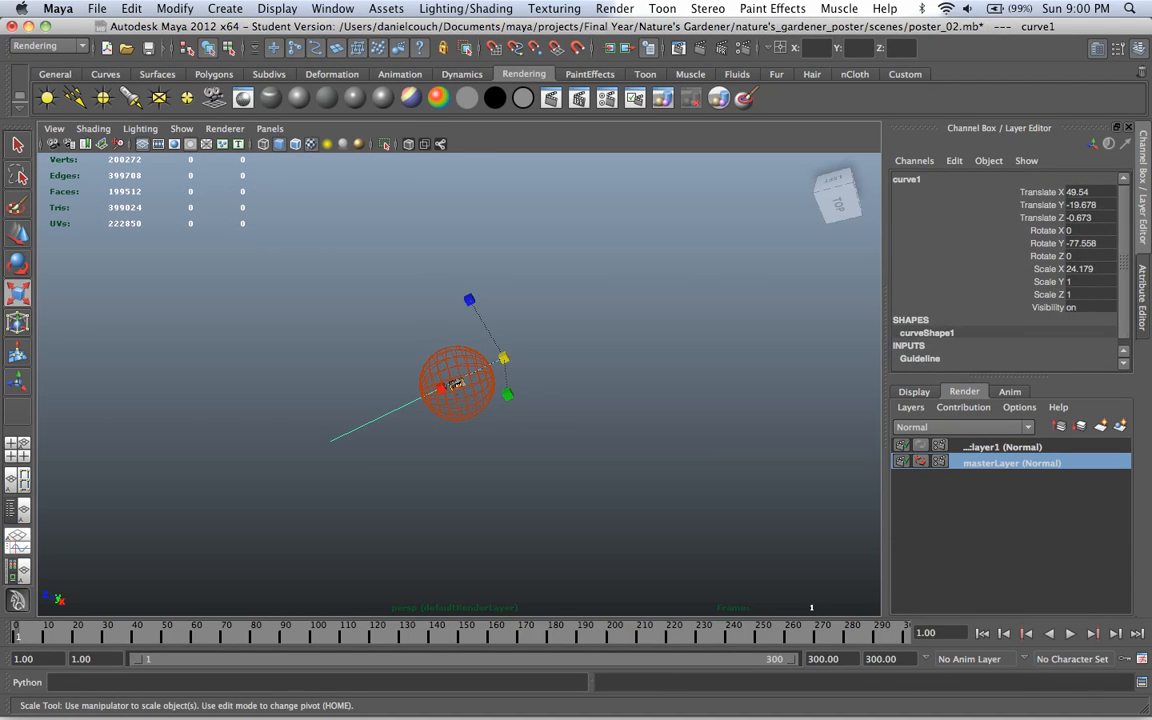
{"action": "left_click", "coordinate": [455, 385]}
{"action": "left_click_drag", "start_coordinate": [455, 385], "coordinate": [390, 383], "text": "alt"}
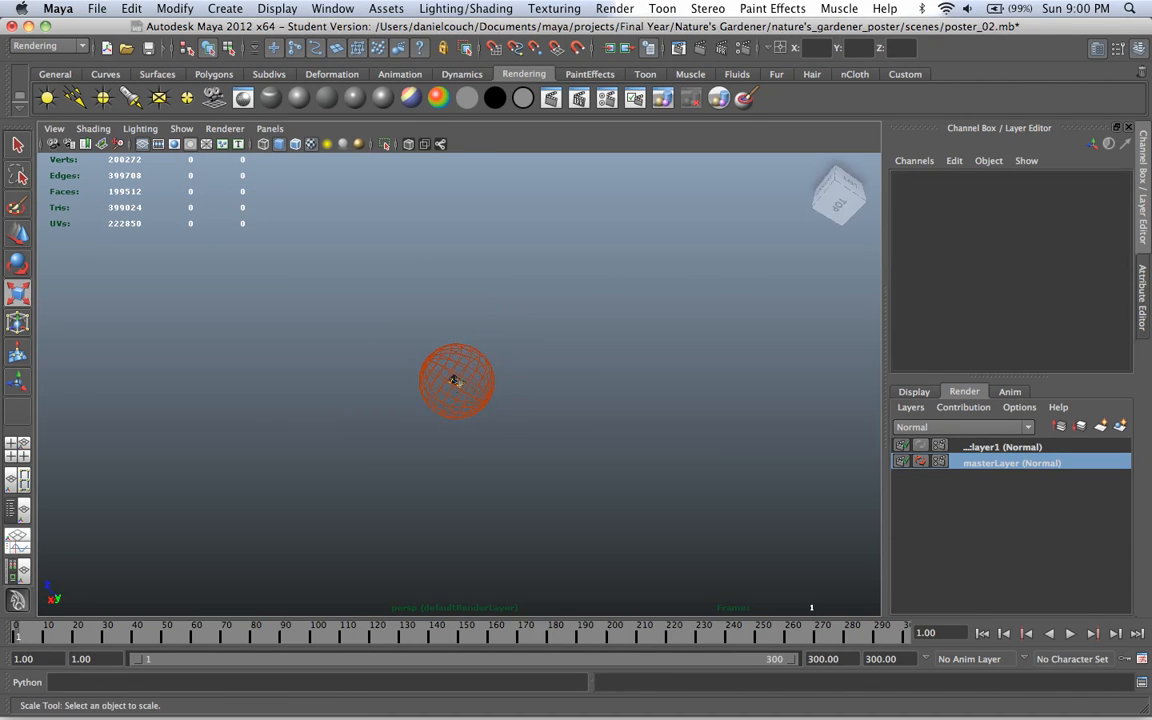
Step: Look through camera1, select the image-based lighting sphere and show its attributes
{"action": "left_click", "coordinate": [270, 128]}
{"action": "mouse_move", "coordinate": [296, 144]}
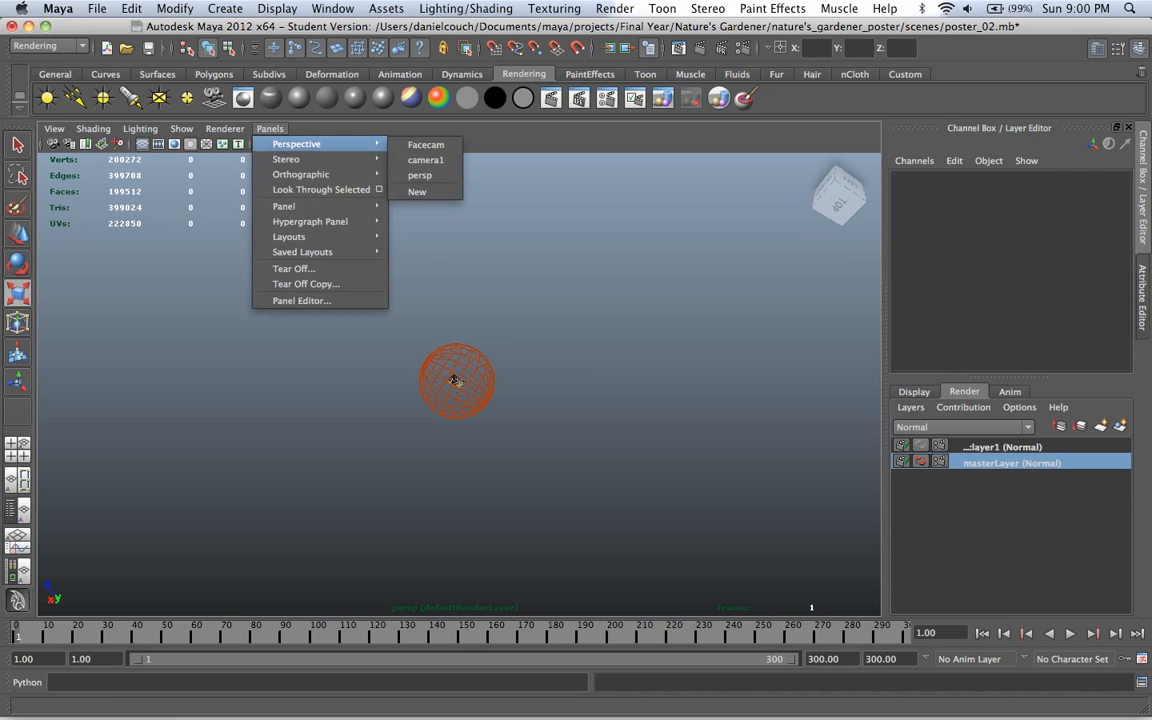
{"action": "left_click", "coordinate": [425, 160]}
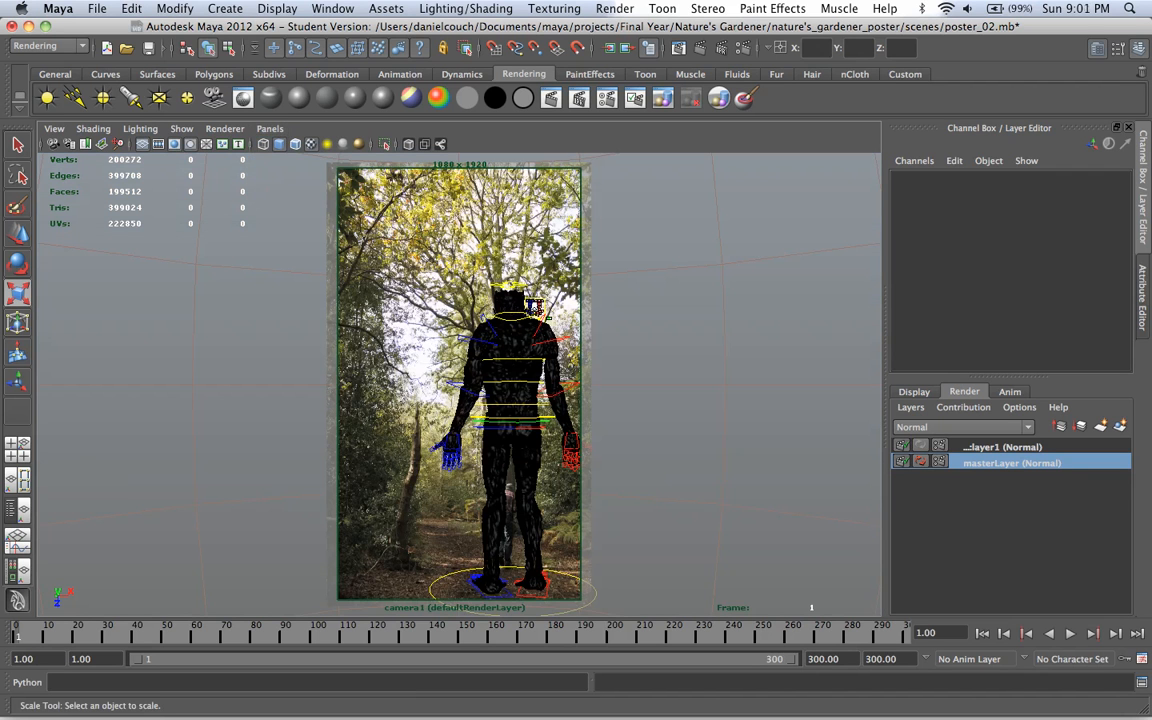
{"action": "left_click", "coordinate": [535, 306]}
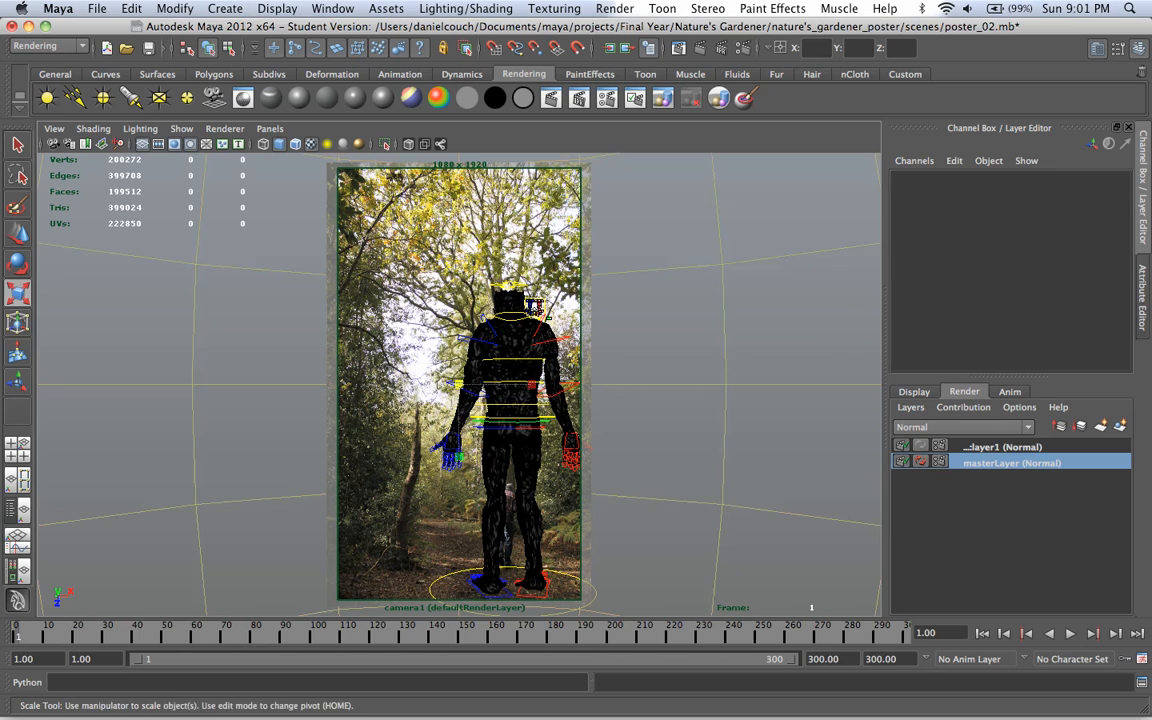
{"action": "key", "text": "ctrl+a"}
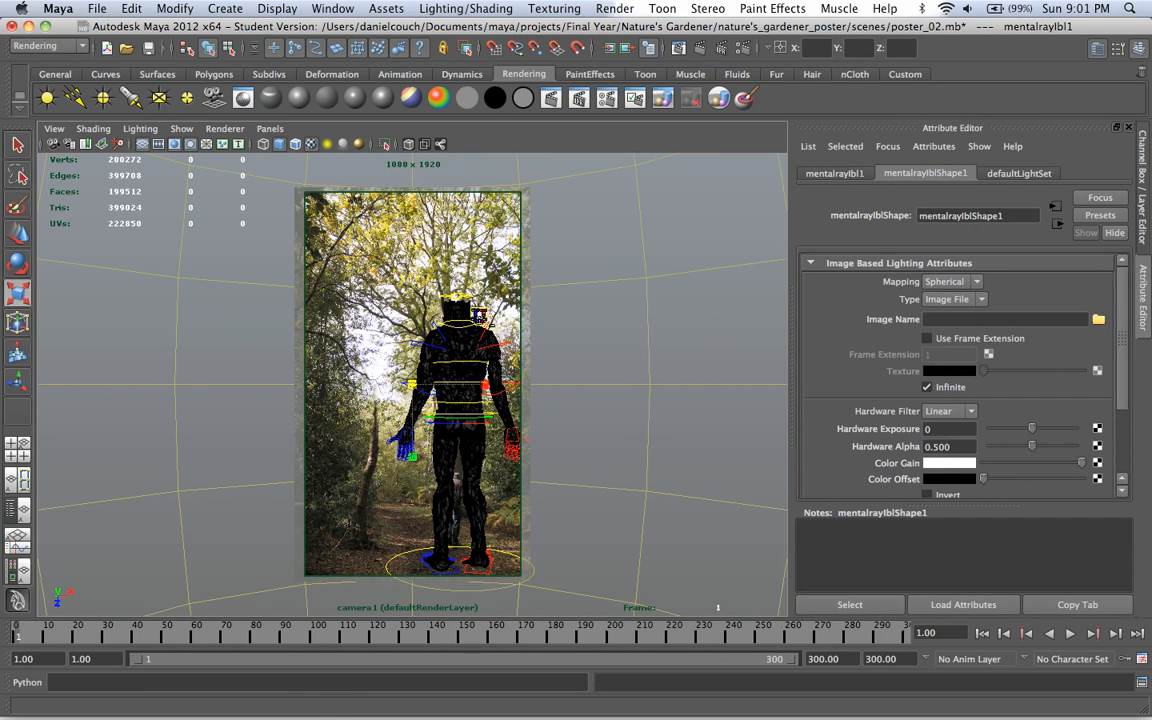
Step: Browse for the image-based lighting sphere's image file in the Documents/maya/projects/Final Year folder
{"action": "left_click", "coordinate": [1098, 319]}
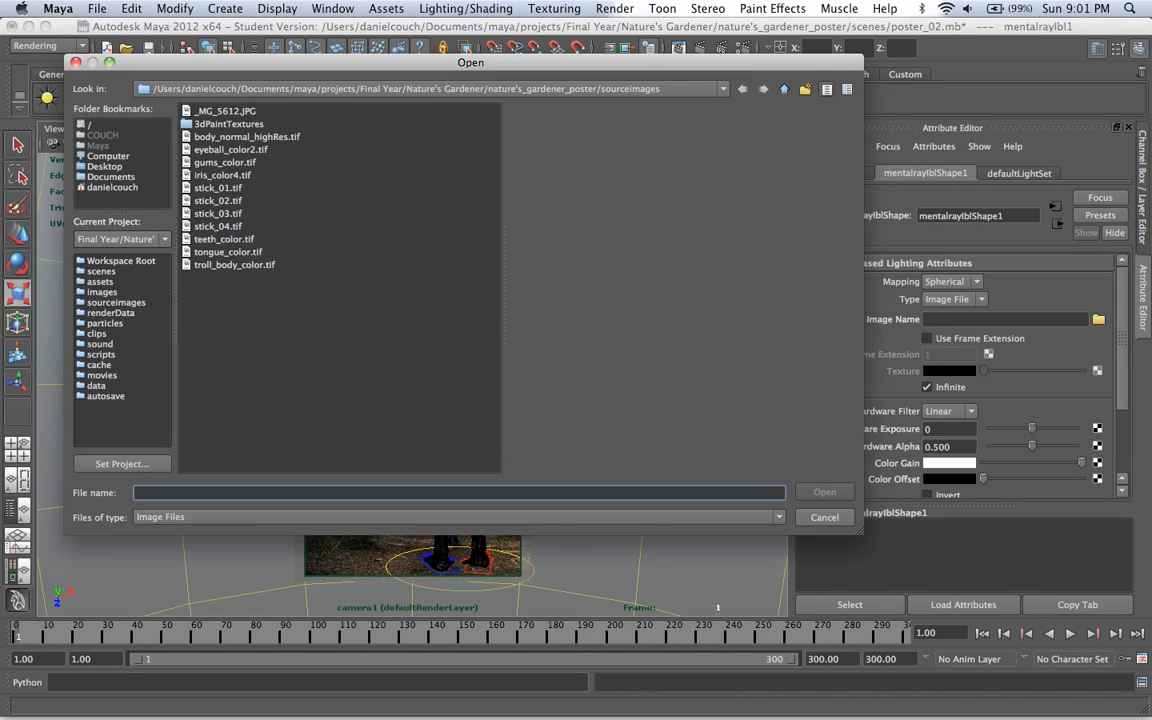
{"action": "key", "text": "Escape"}
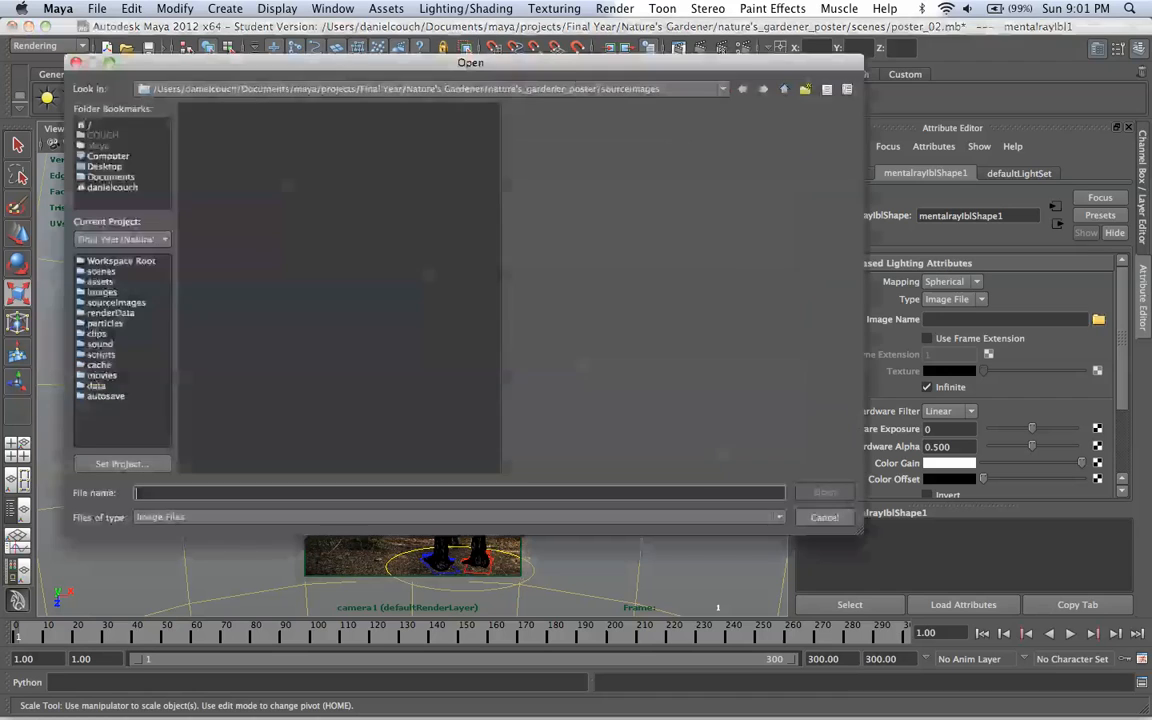
{"action": "left_click", "coordinate": [1098, 319]}
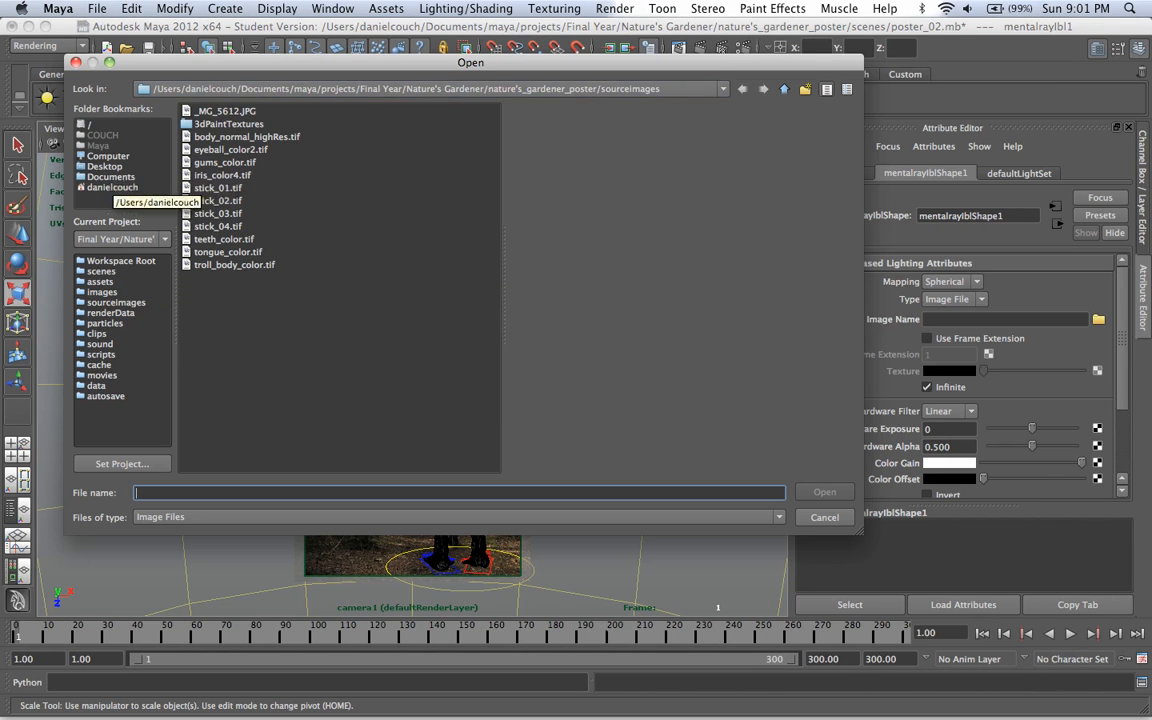
{"action": "left_click", "coordinate": [113, 188]}
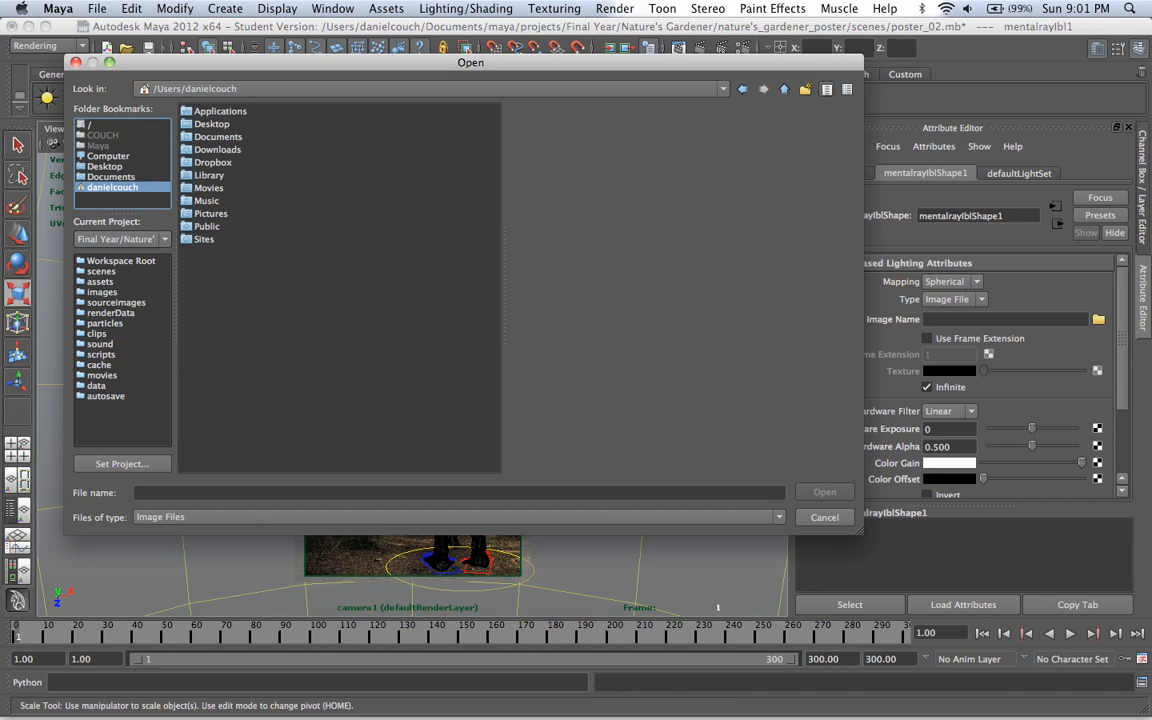
{"action": "left_click", "coordinate": [111, 177]}
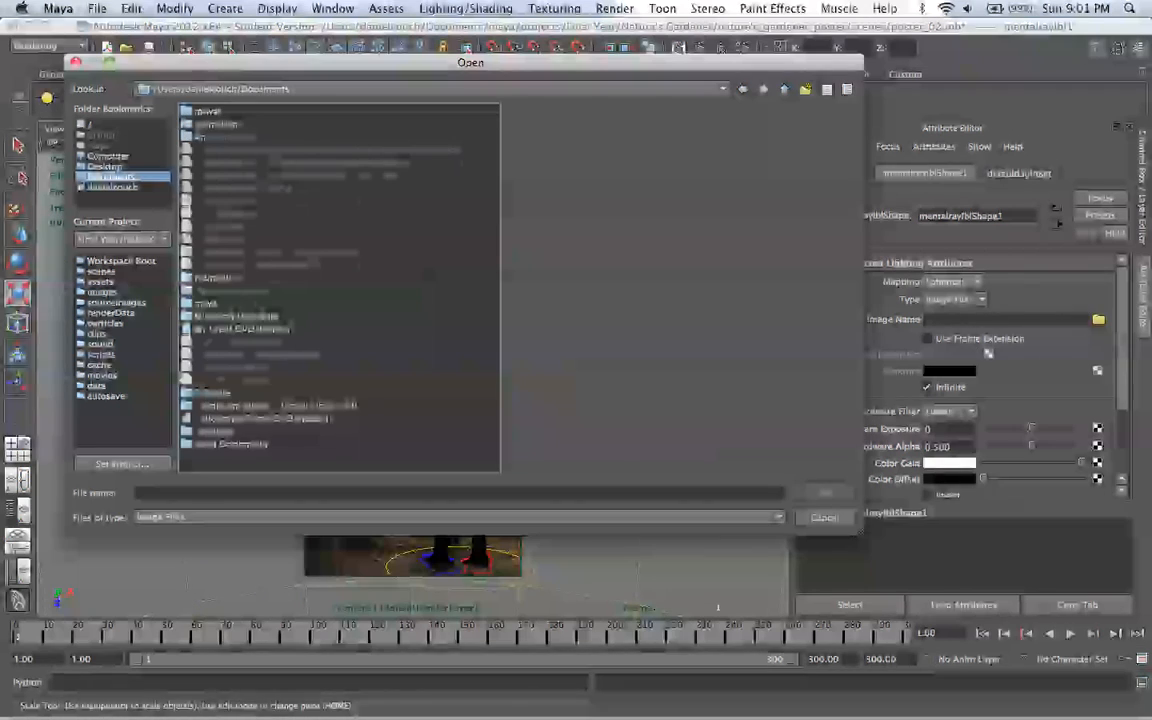
{"action": "double_click", "coordinate": [206, 303]}
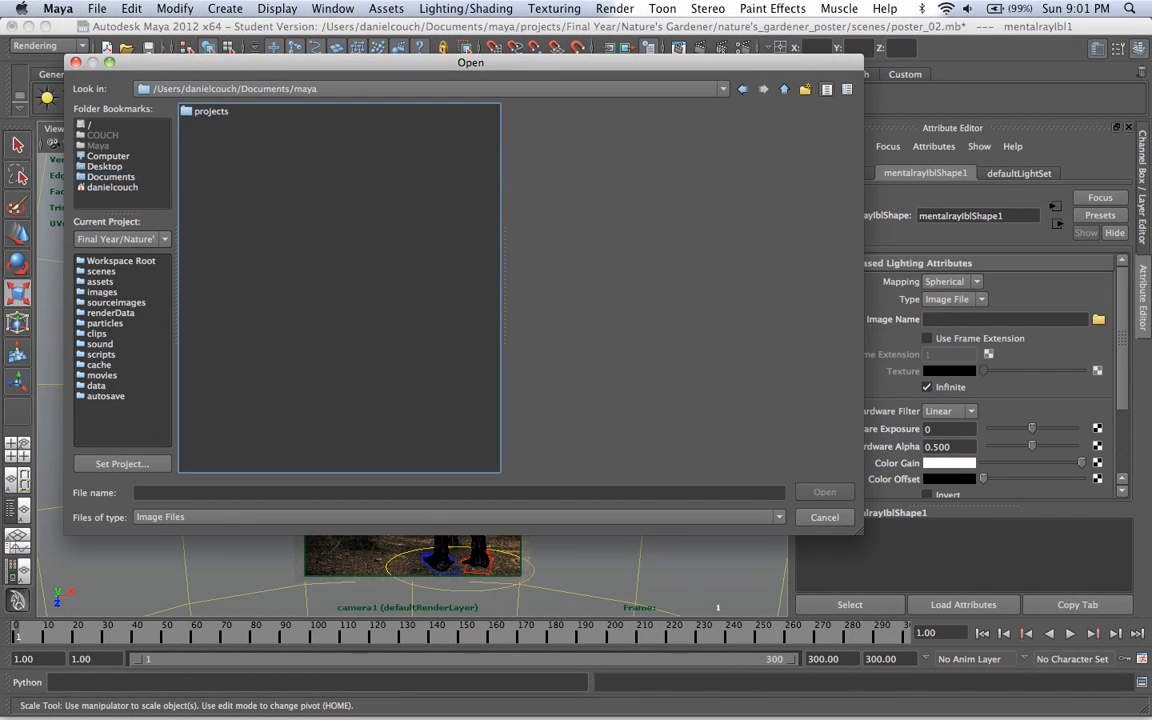
{"action": "double_click", "coordinate": [211, 112]}
{"action": "left_click", "coordinate": [214, 124]}
{"action": "double_click", "coordinate": [214, 124]}
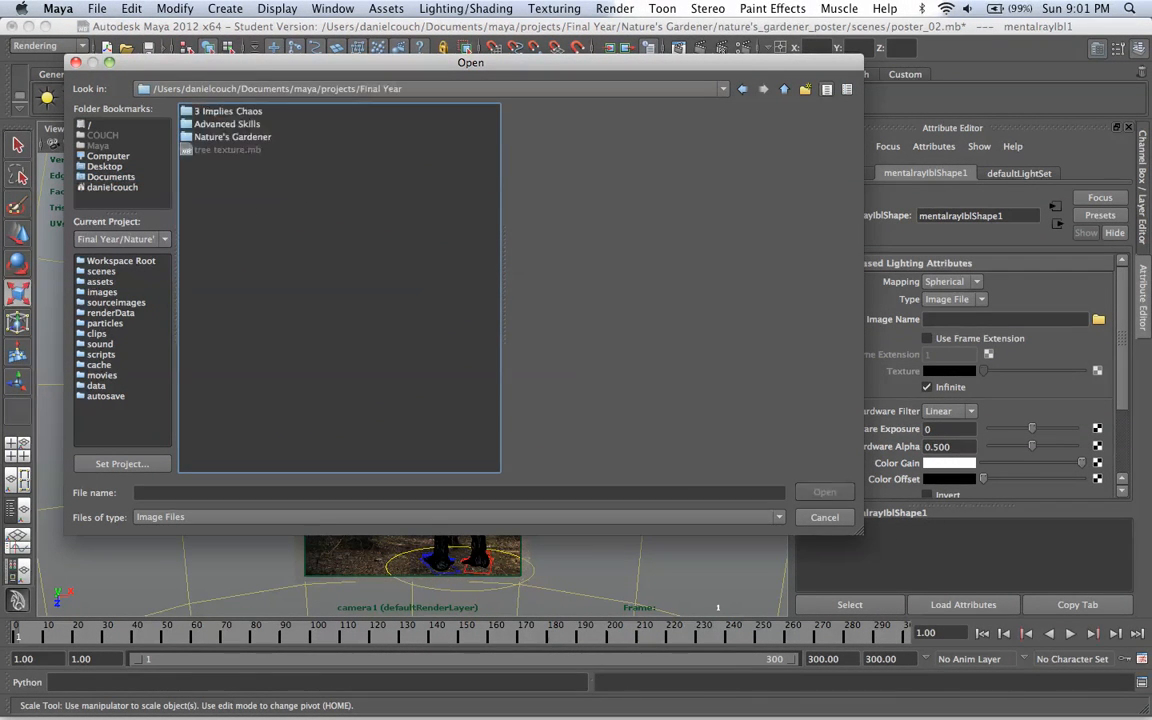
Step: Load NeBA_S05_Final.tif from Nature's Gardener/Ne_BA_S05/sourceimages as the image-based lighting image
{"action": "double_click", "coordinate": [230, 137]}
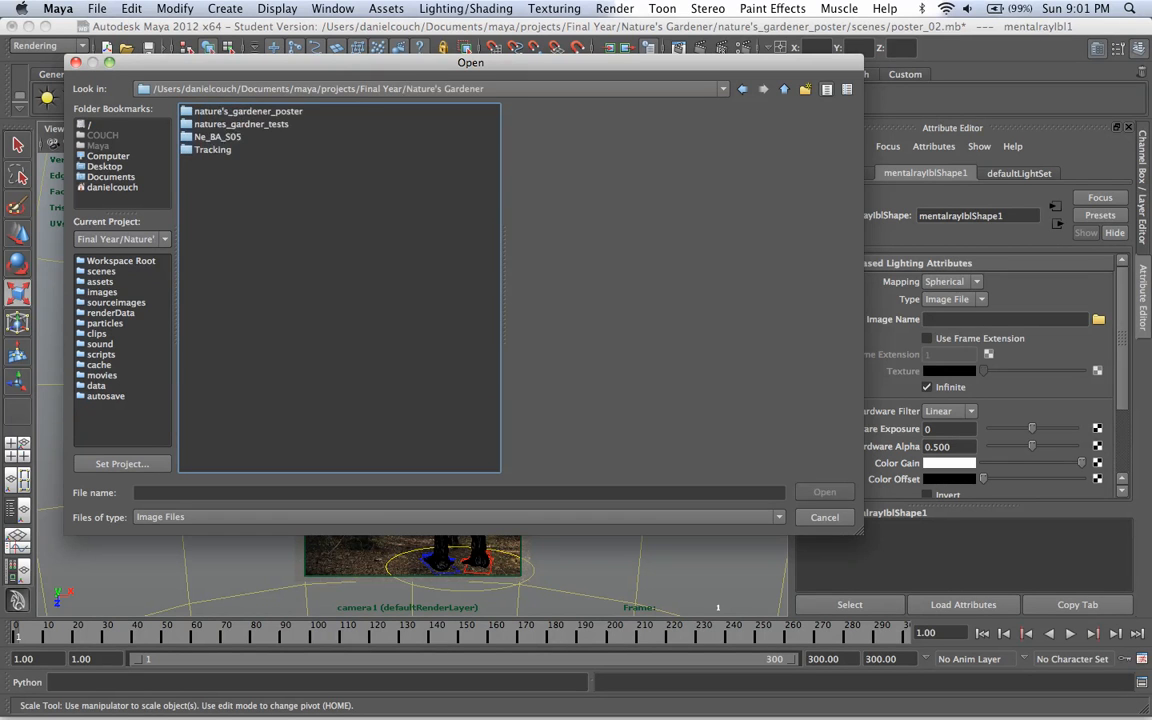
{"action": "double_click", "coordinate": [217, 137]}
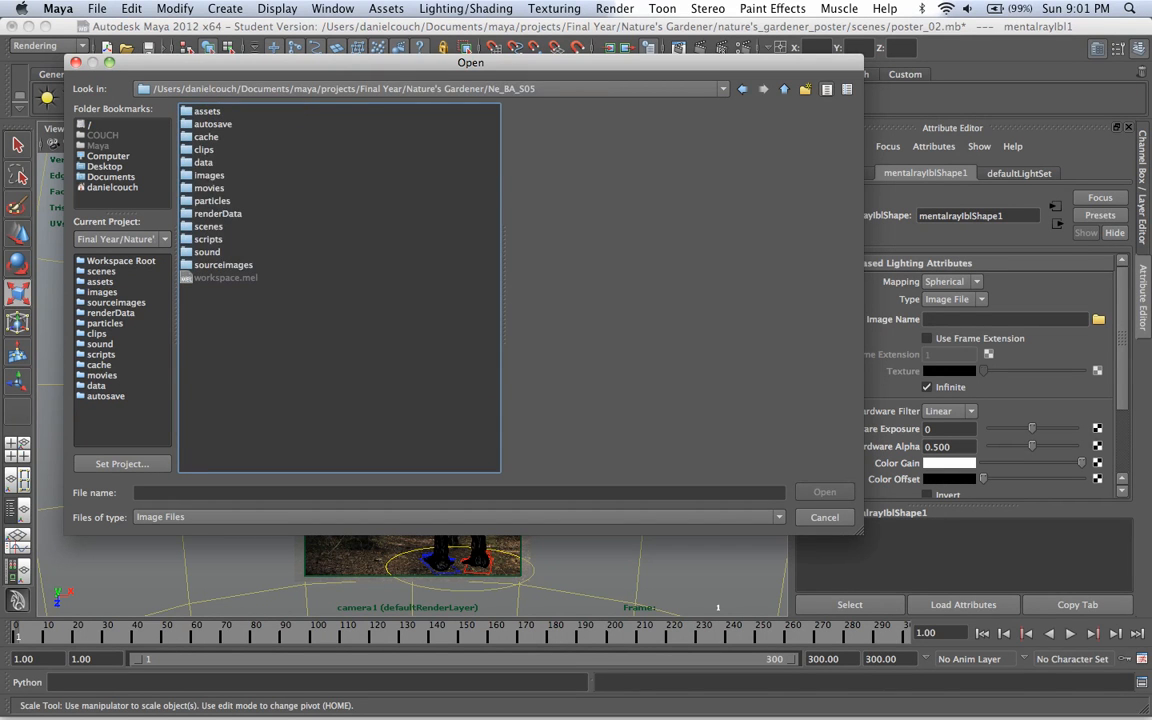
{"action": "double_click", "coordinate": [223, 264]}
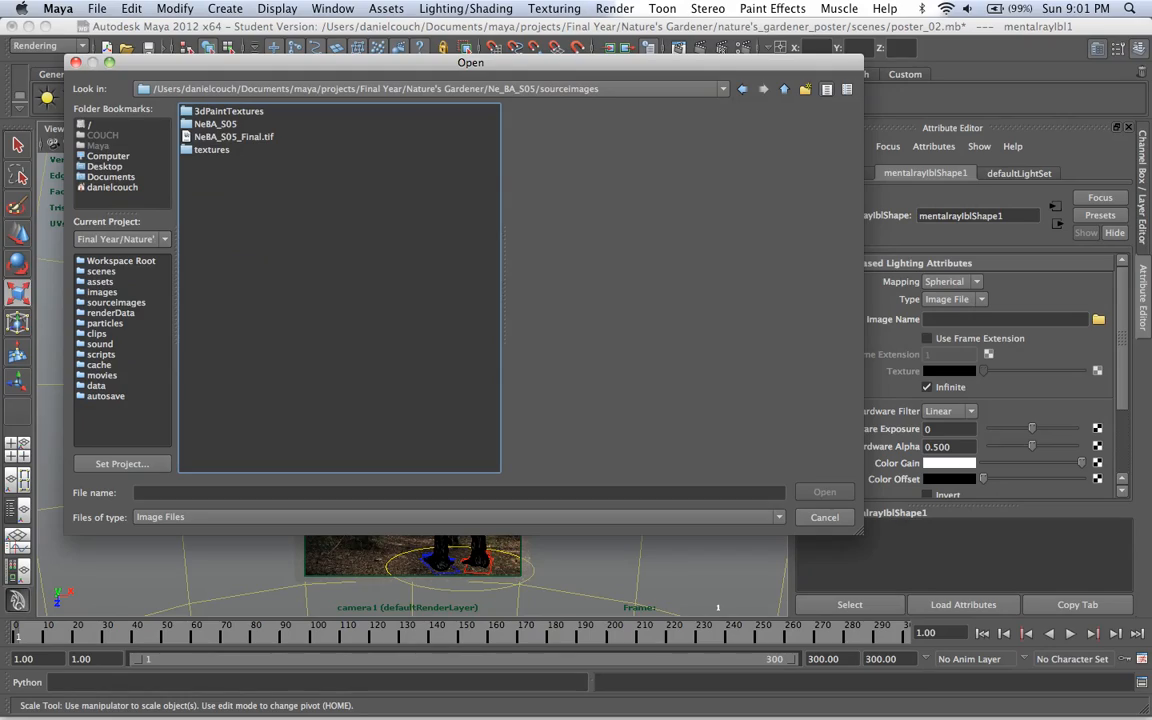
{"action": "left_click", "coordinate": [233, 137]}
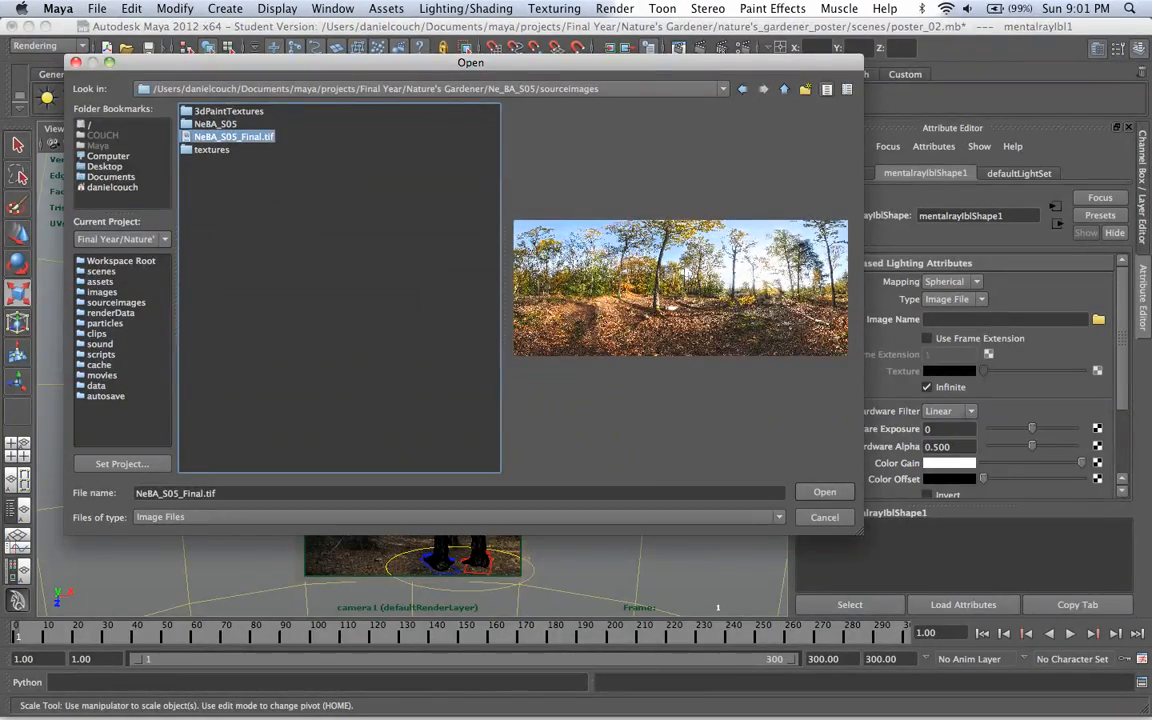
{"action": "left_click", "coordinate": [825, 492]}
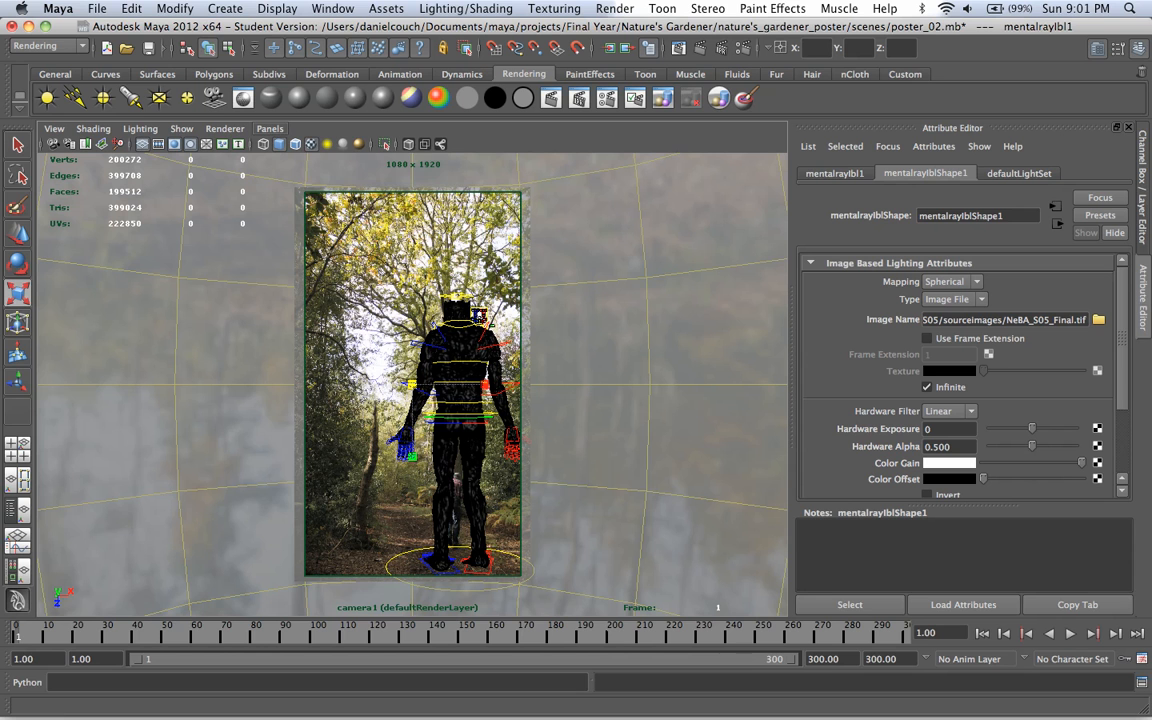
Step: Return to the persp view and examine how the forest image is oriented on the image-based lighting sphere
{"action": "left_click", "coordinate": [270, 129]}
{"action": "mouse_move", "coordinate": [300, 144]}
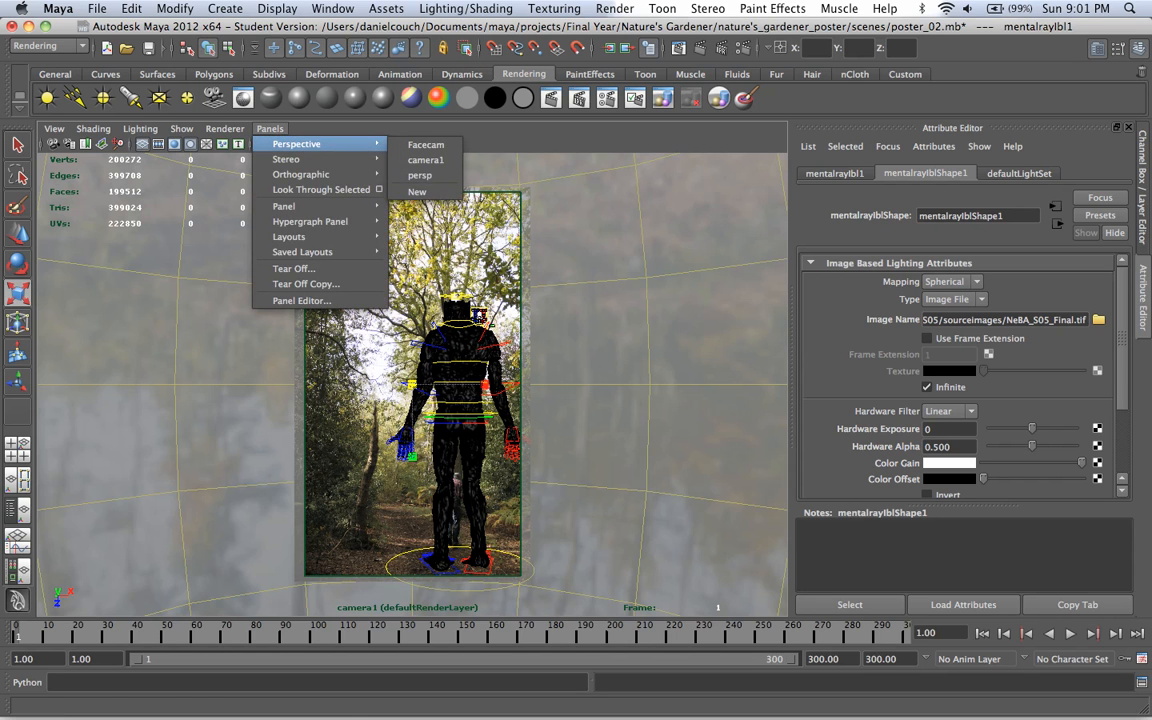
{"action": "left_click", "coordinate": [420, 175]}
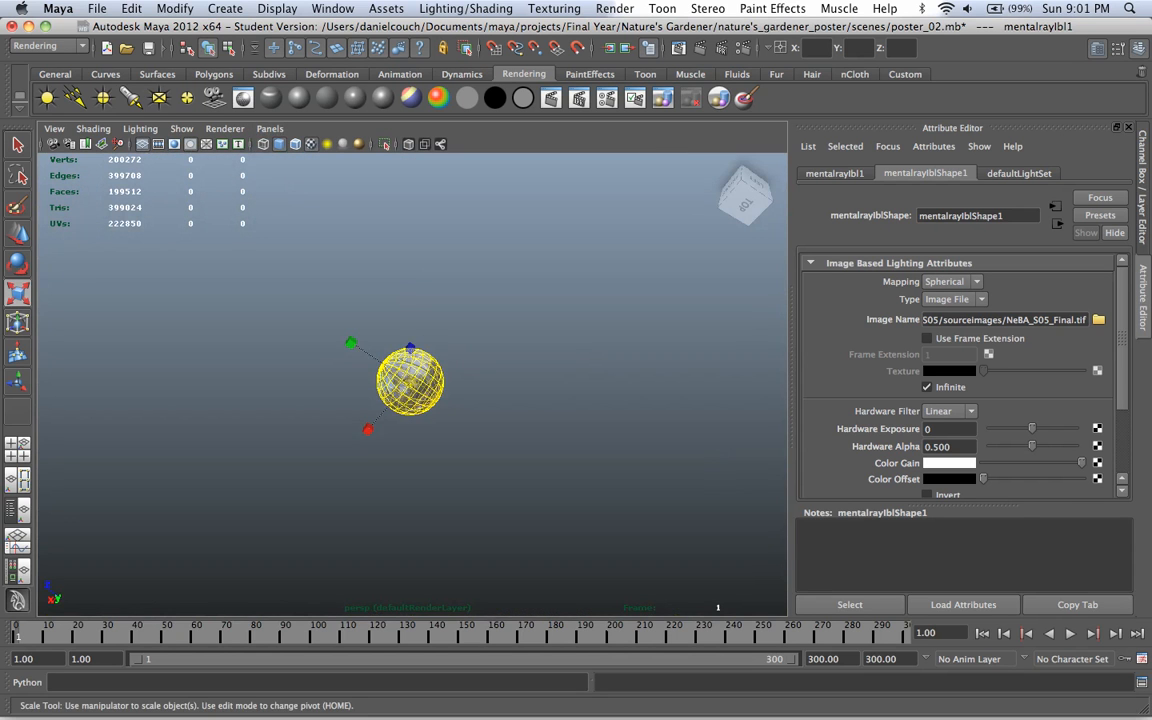
{"action": "key", "text": "f"}
{"action": "left_click_drag", "start_coordinate": [300, 335], "coordinate": [368, 237], "text": "alt"}
{"action": "scroll", "coordinate": [368, 237], "scroll_direction": "up", "scroll_amount": 10}
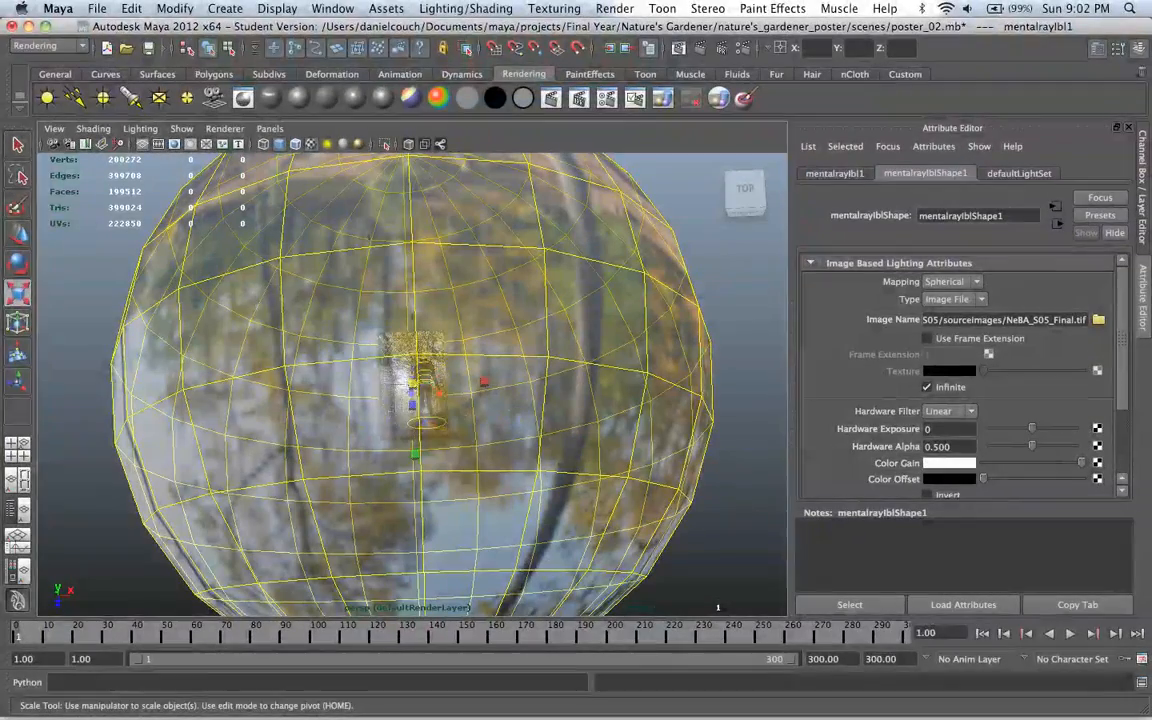
{"action": "key", "text": "e"}
{"action": "left_click_drag", "start_coordinate": [367, 235], "coordinate": [250, 280], "text": "alt"}
{"action": "left_click_drag", "start_coordinate": [406, 365], "coordinate": [396, 440]}
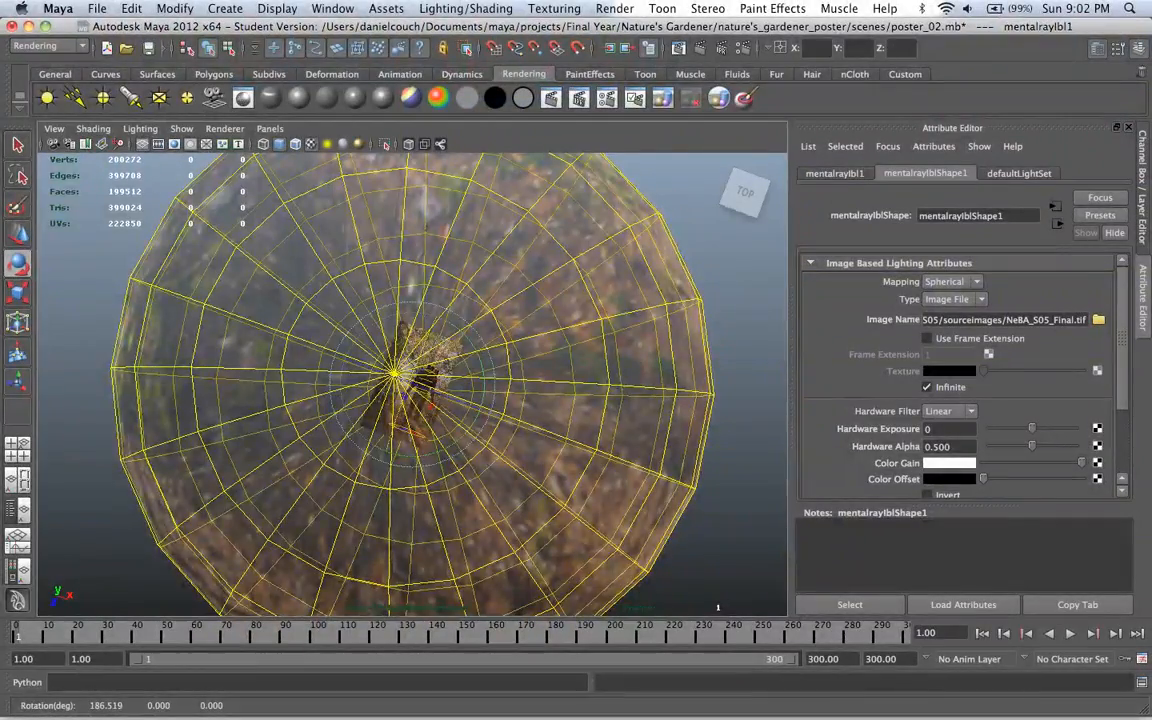
{"action": "key", "text": "ctrl+z"}
Step: Set the image-based lighting sphere's Rotate X to 270 and check the image's orientation around the character
{"action": "key", "text": "ctrl+a"}
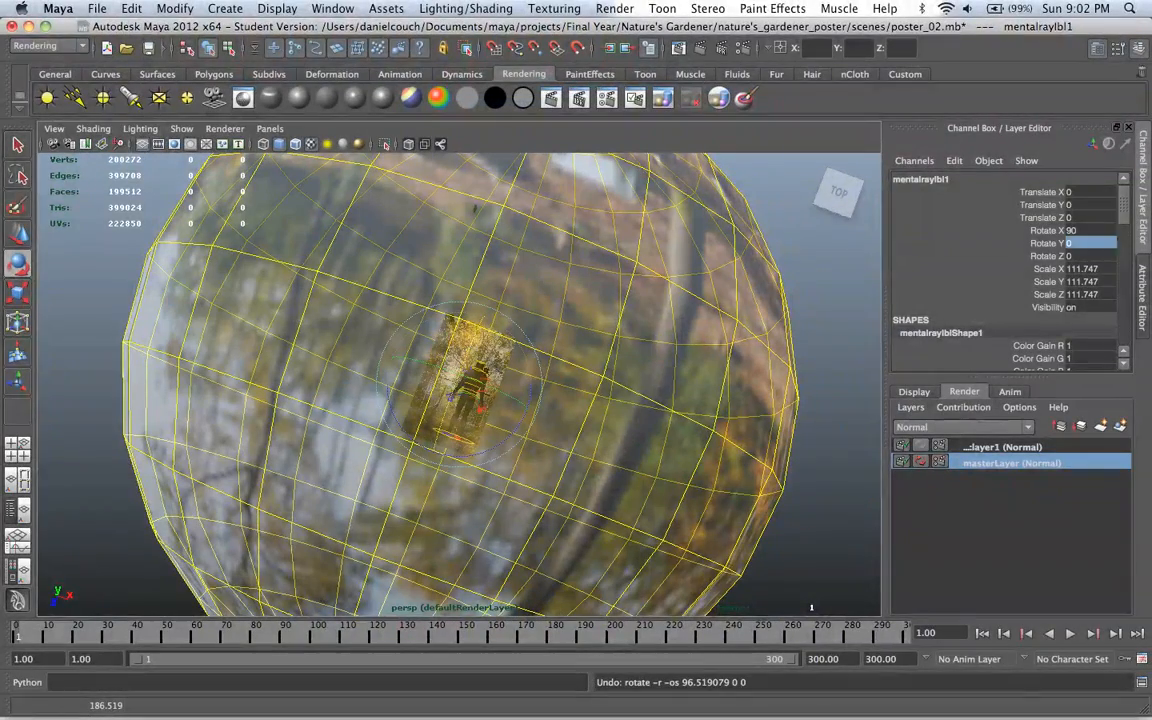
{"action": "left_click", "coordinate": [1088, 243]}
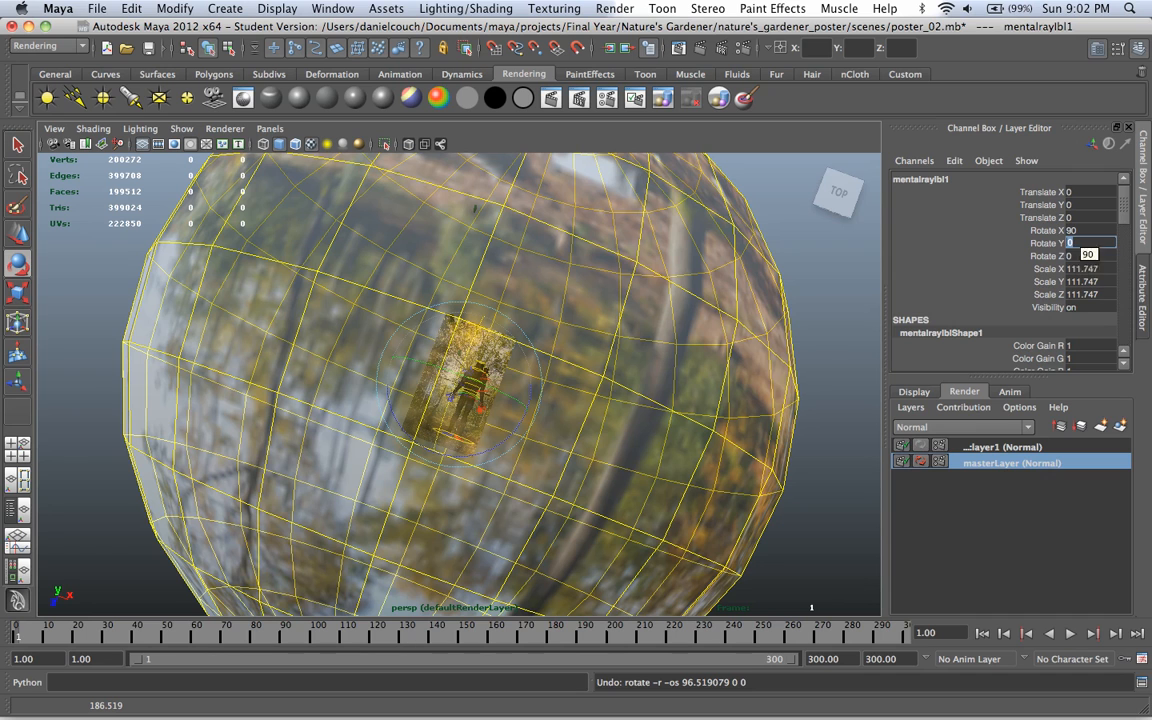
{"action": "left_click", "coordinate": [1082, 231]}
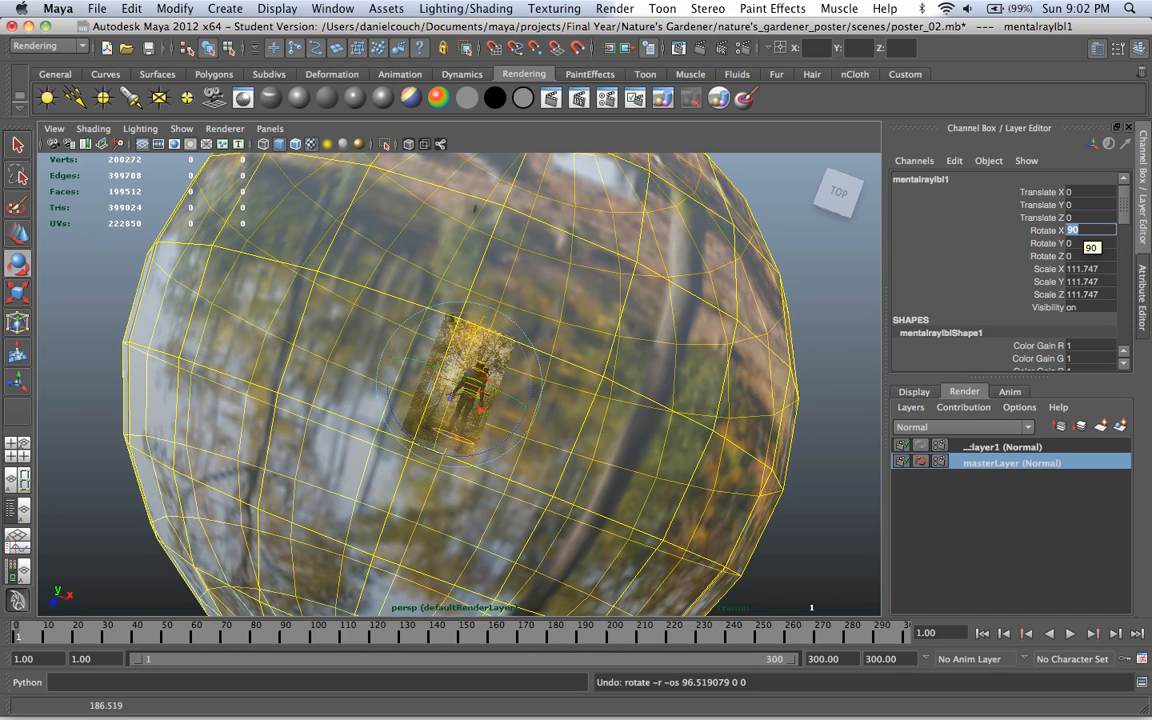
{"action": "type", "text": "270"}
{"action": "key", "text": "Return"}
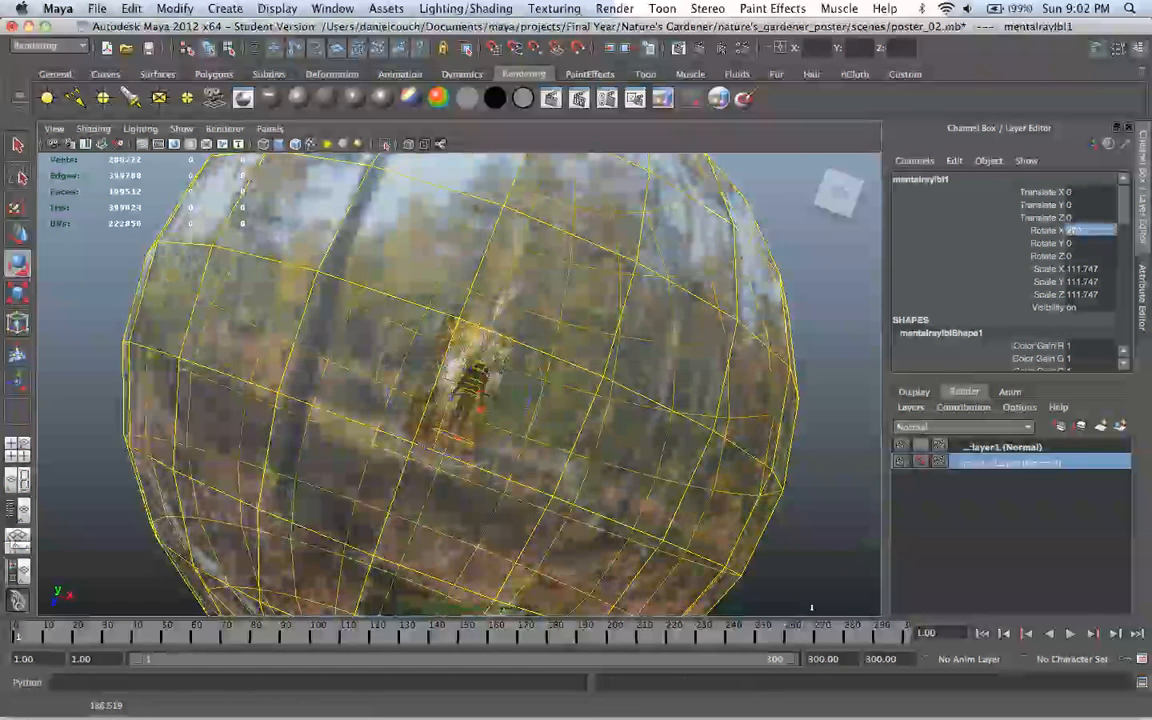
{"action": "left_click_drag", "start_coordinate": [480, 400], "coordinate": [487, 448], "text": "alt"}
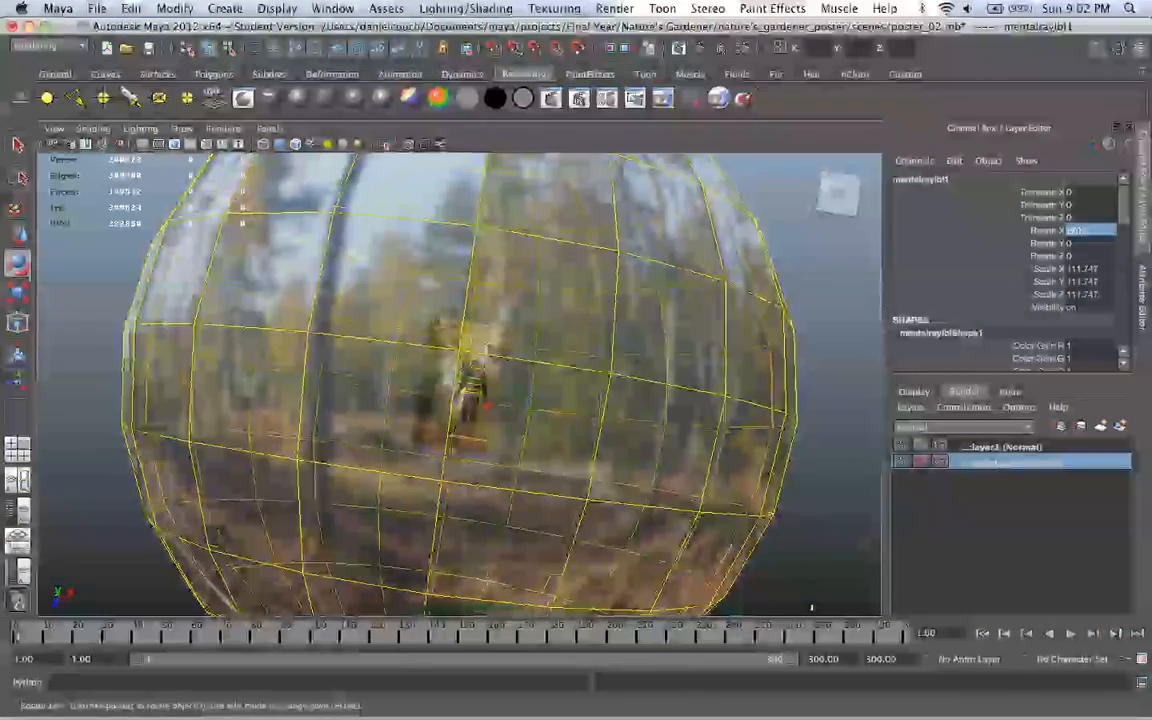
{"action": "key", "text": "f"}
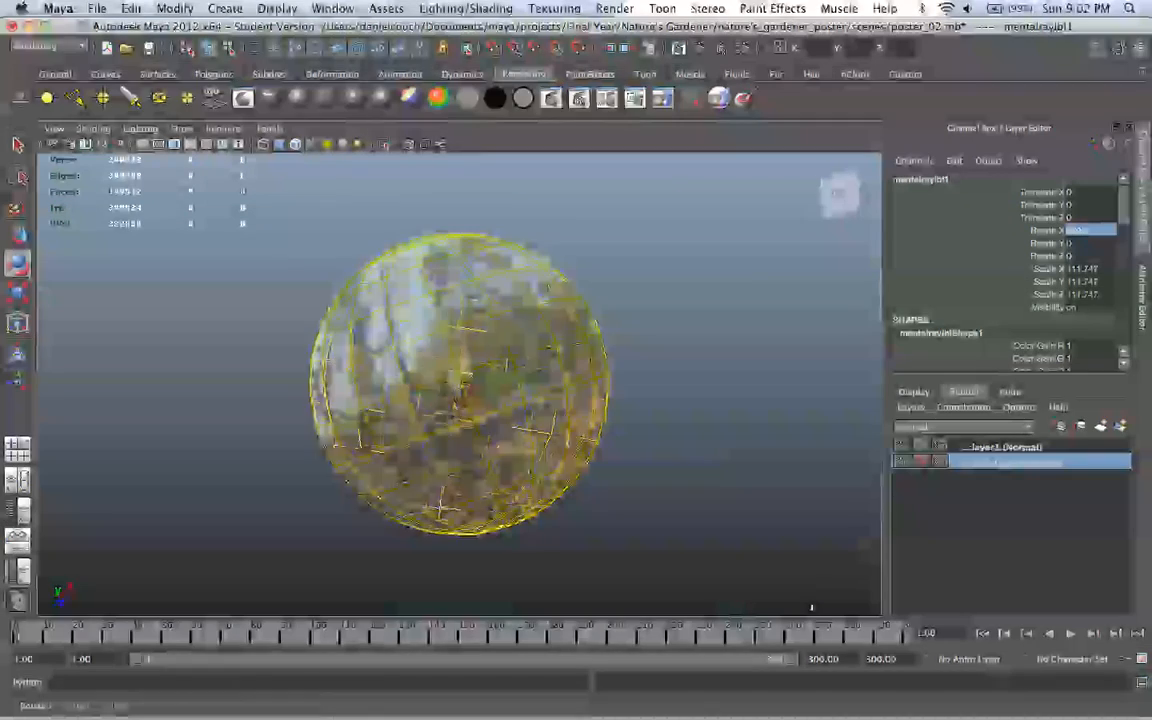
{"action": "left_click_drag", "start_coordinate": [487, 448], "coordinate": [349, 455], "text": "alt"}
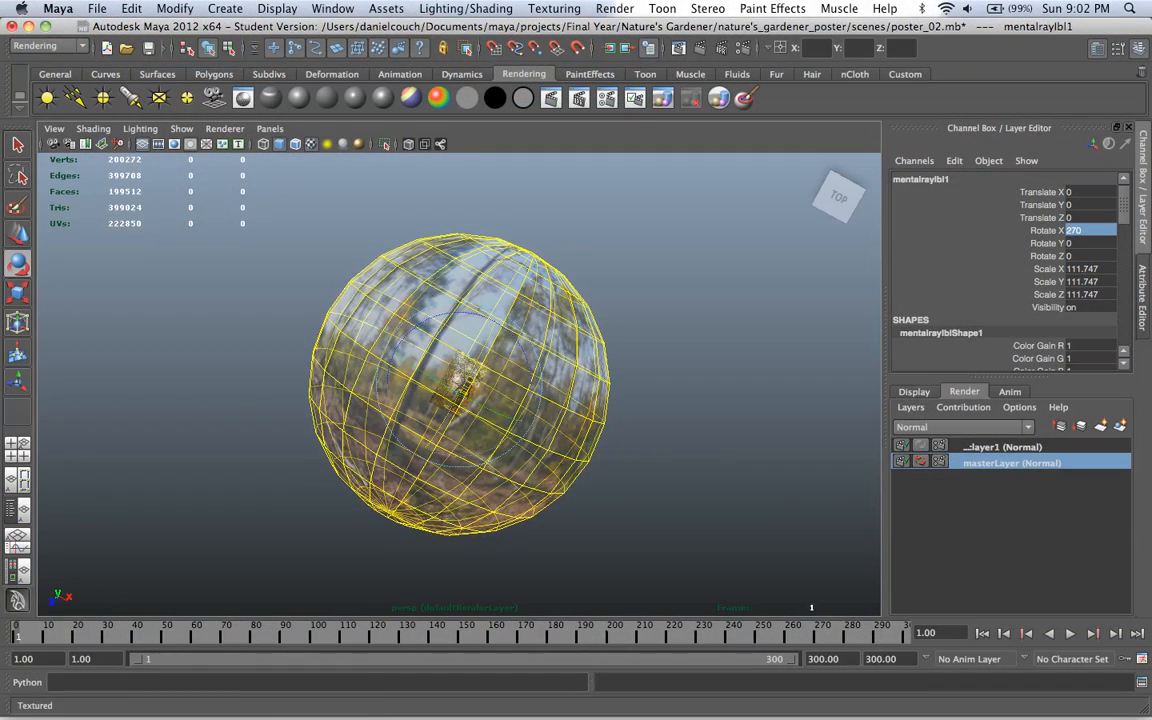
Step: Return to the four-view layout and show the Render View in place of the top view
{"action": "key", "text": "space"}
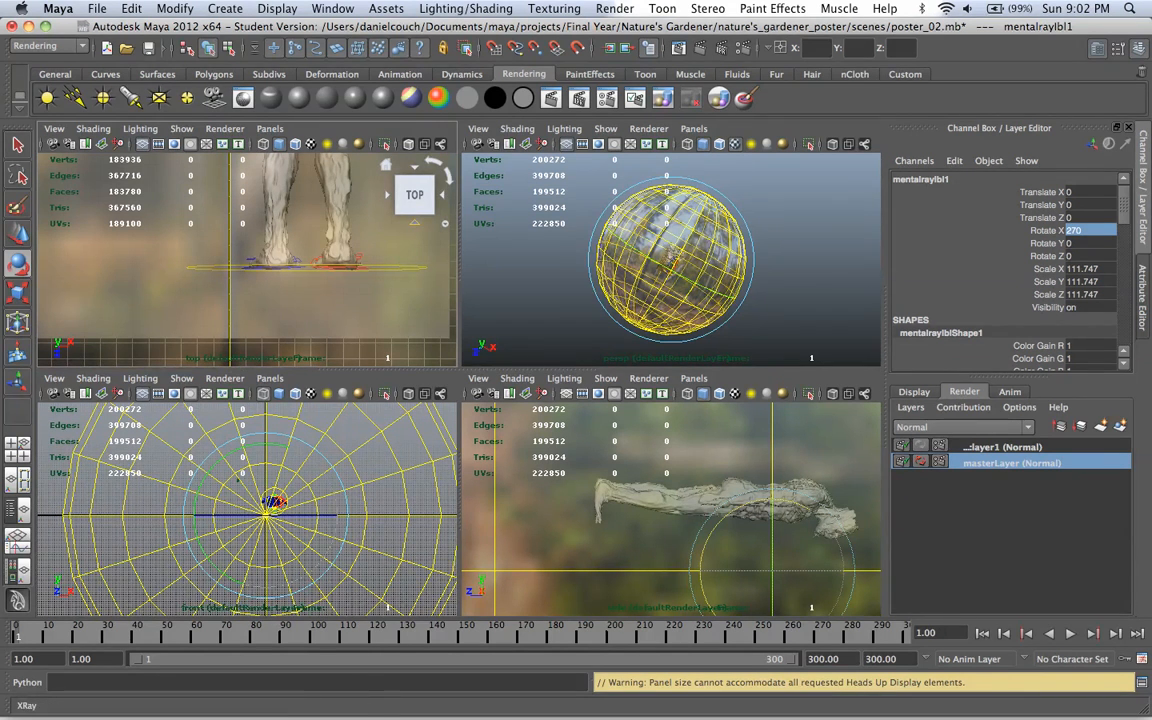
{"action": "left_click", "coordinate": [270, 128]}
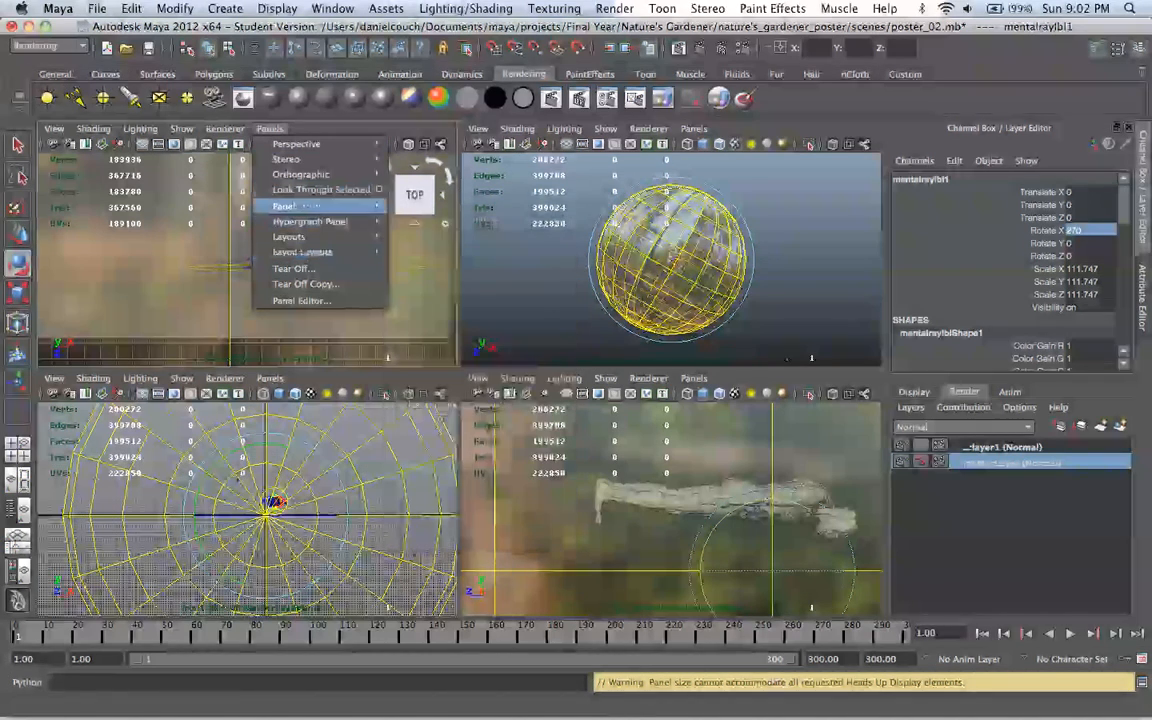
{"action": "mouse_move", "coordinate": [288, 206]}
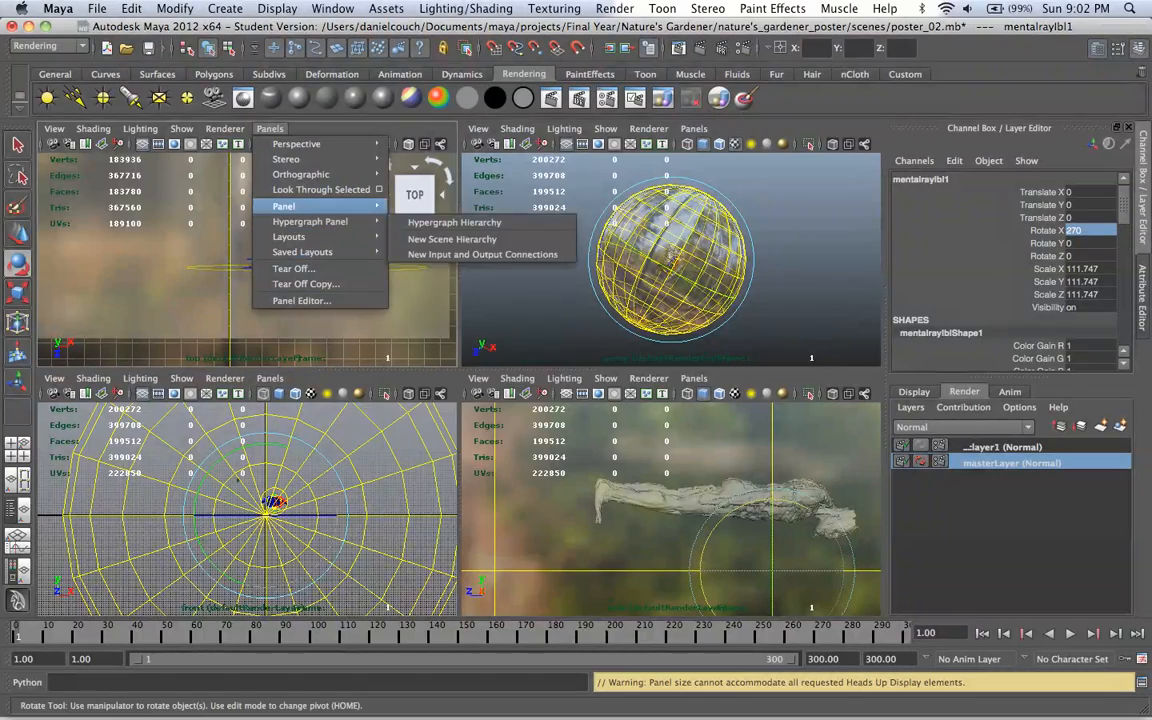
{"action": "left_click", "coordinate": [434, 348]}
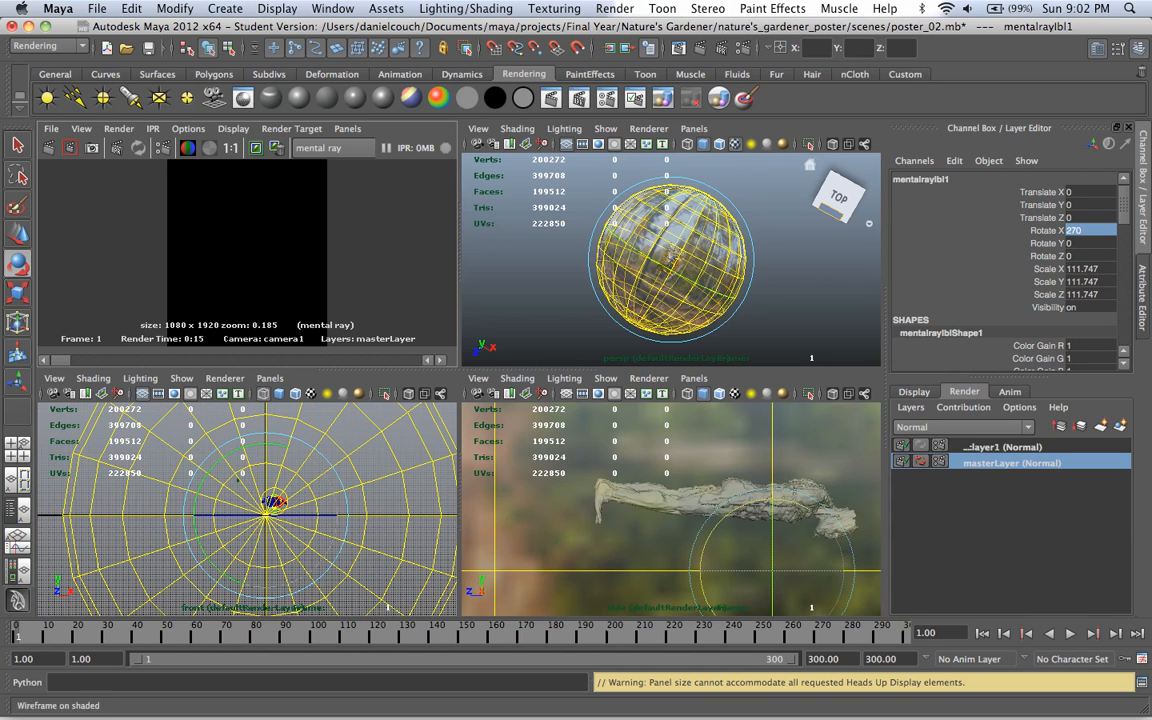
Step: Replace the side view with the camera1 view and display it with textures
{"action": "left_click", "coordinate": [694, 378]}
{"action": "mouse_move", "coordinate": [745, 393]}
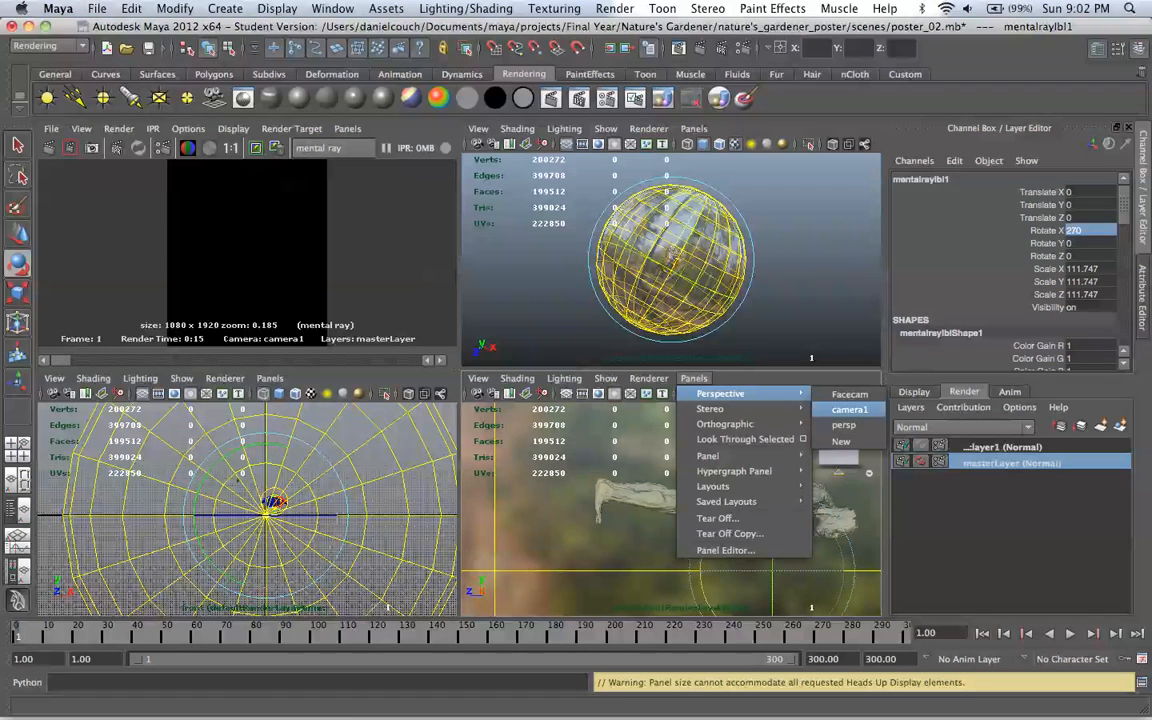
{"action": "left_click", "coordinate": [849, 409]}
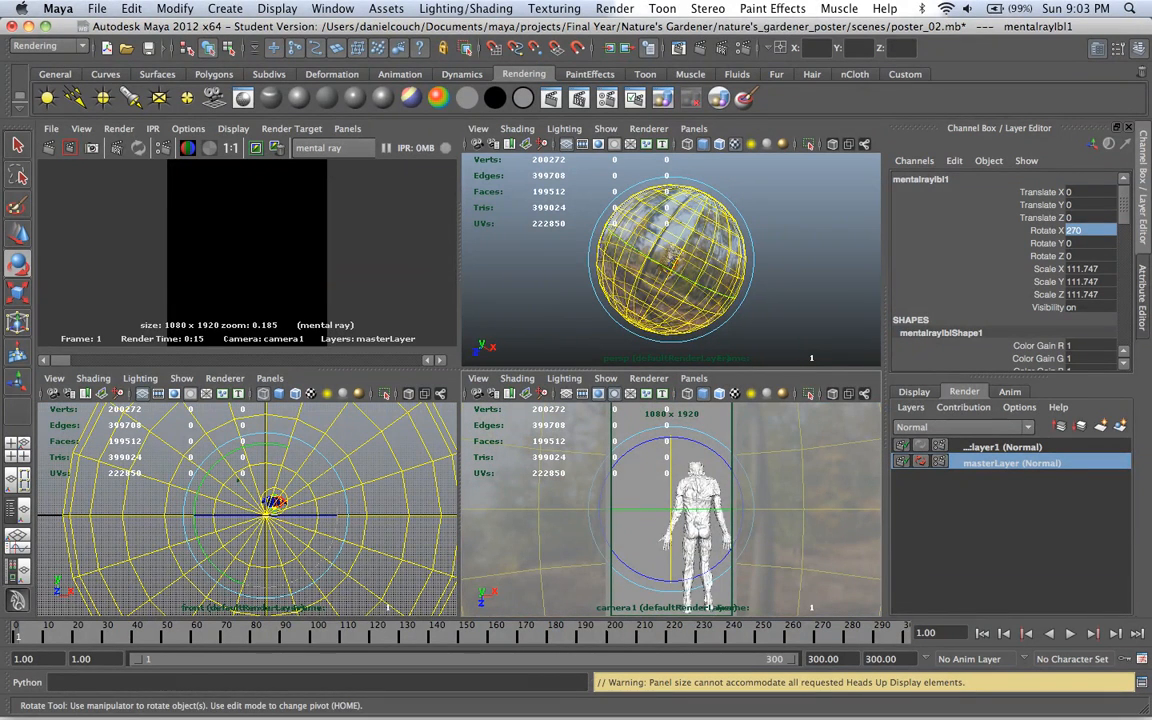
{"action": "key", "text": "6"}
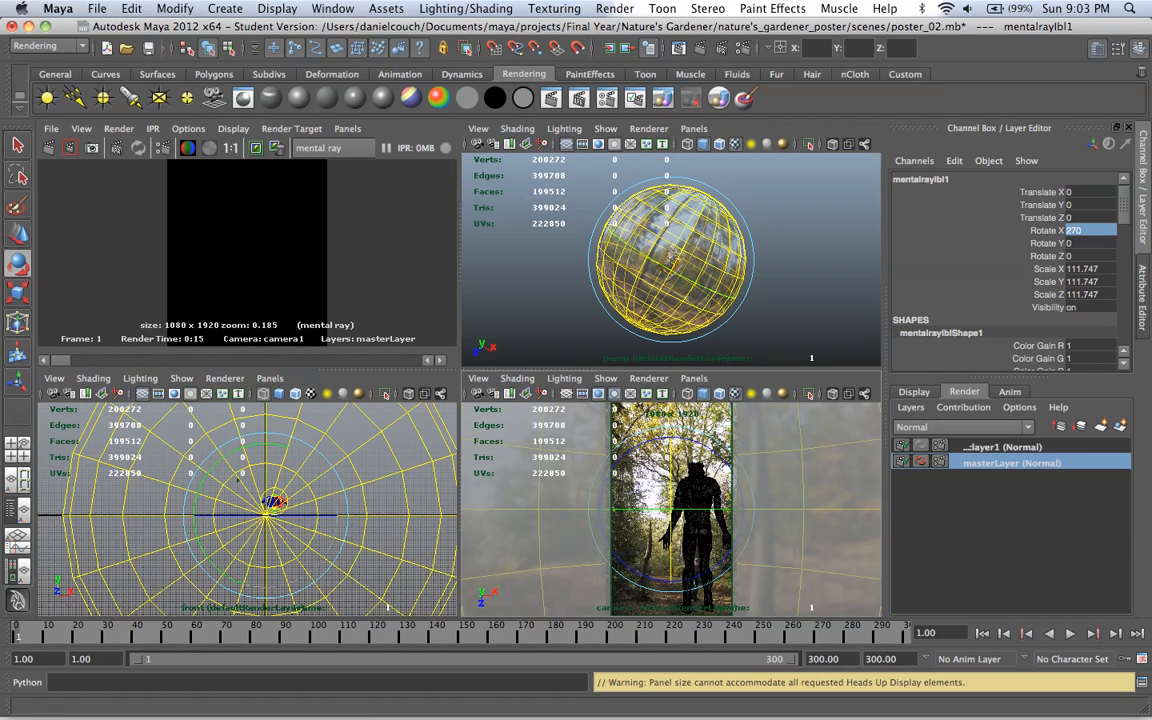
Step: Replace the front view with the Outliner and deselect the image-based lighting sphere
{"action": "left_click", "coordinate": [269, 378]}
{"action": "mouse_move", "coordinate": [297, 393]}
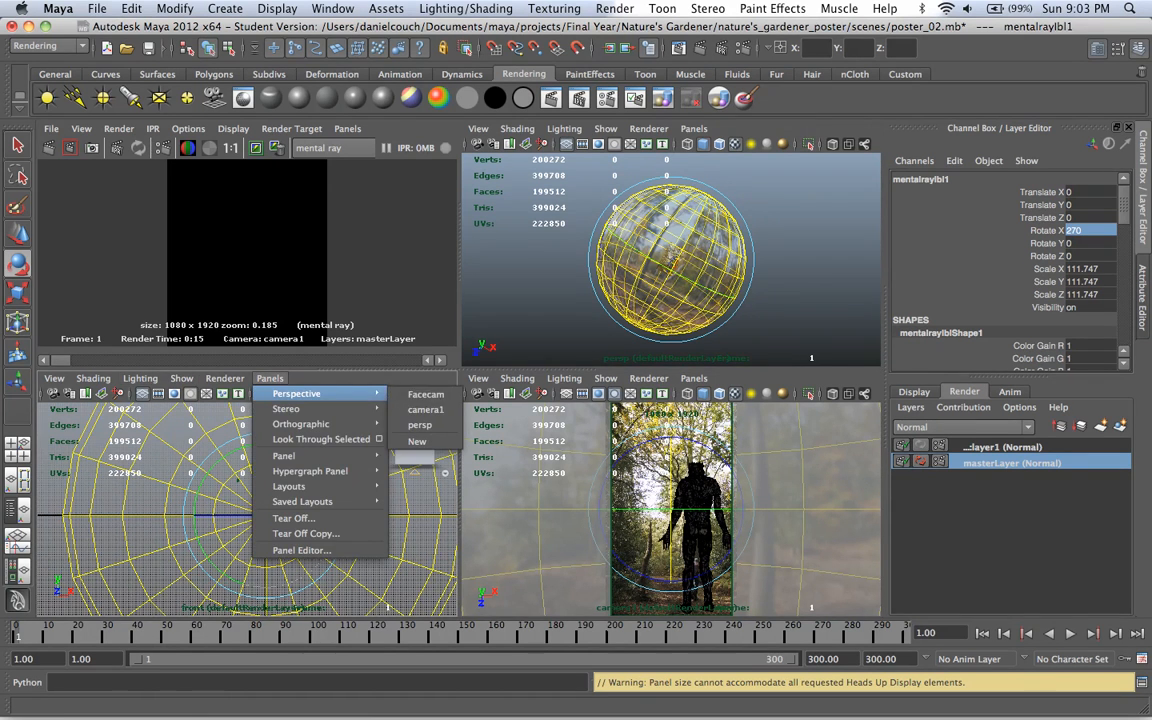
{"action": "mouse_move", "coordinate": [285, 456]}
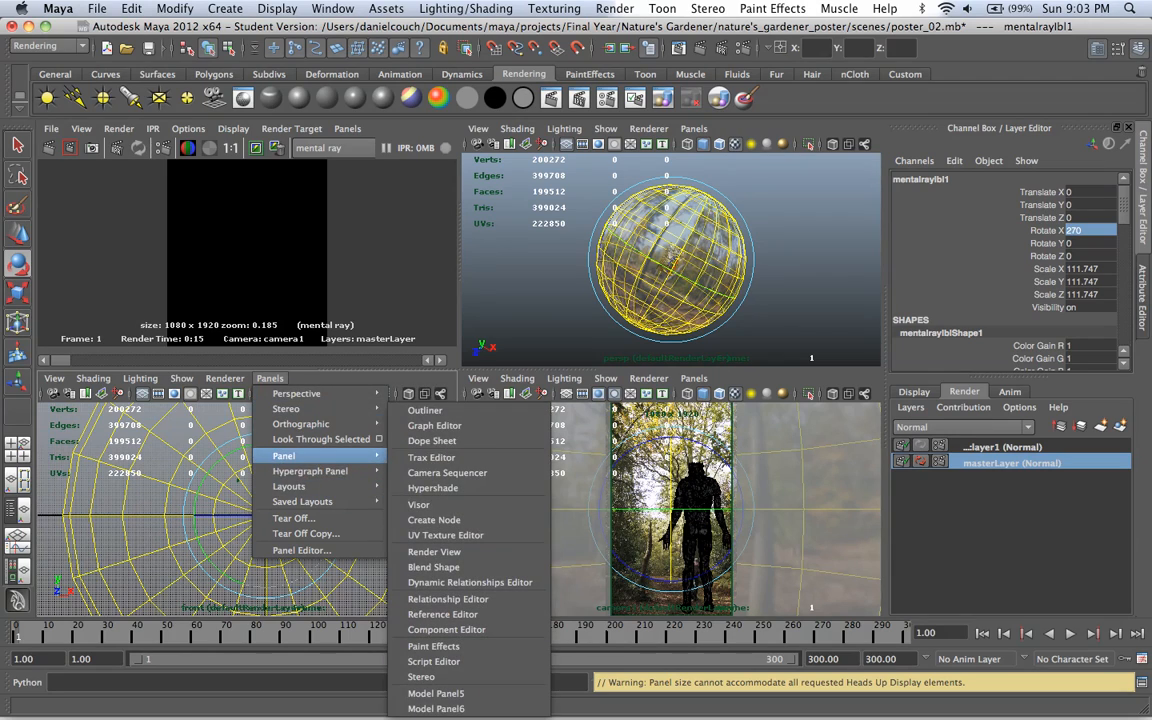
{"action": "left_click", "coordinate": [425, 411]}
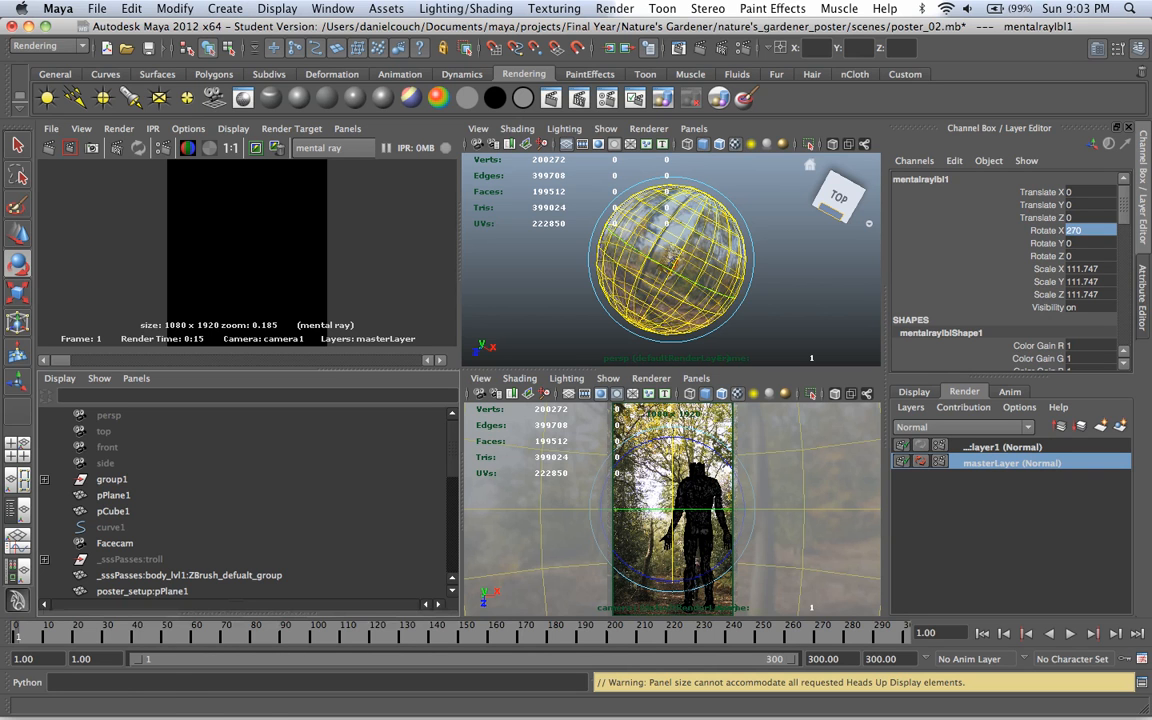
{"action": "left_click", "coordinate": [247, 250]}
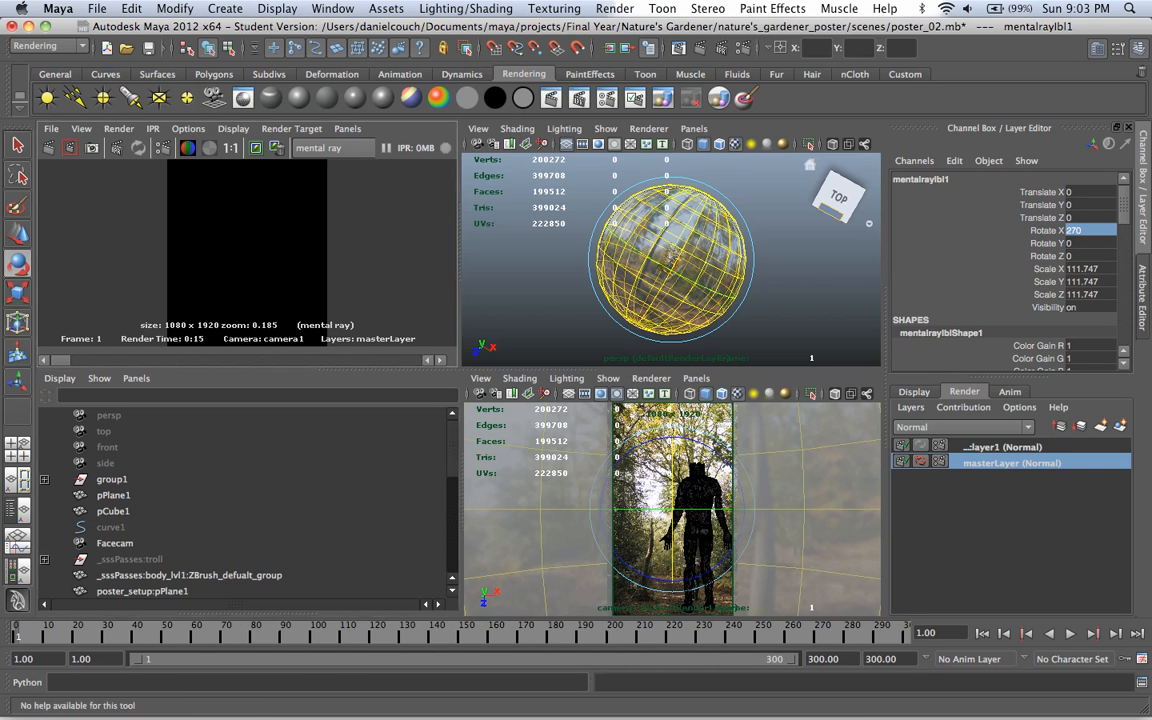
{"action": "left_click", "coordinate": [797, 262]}
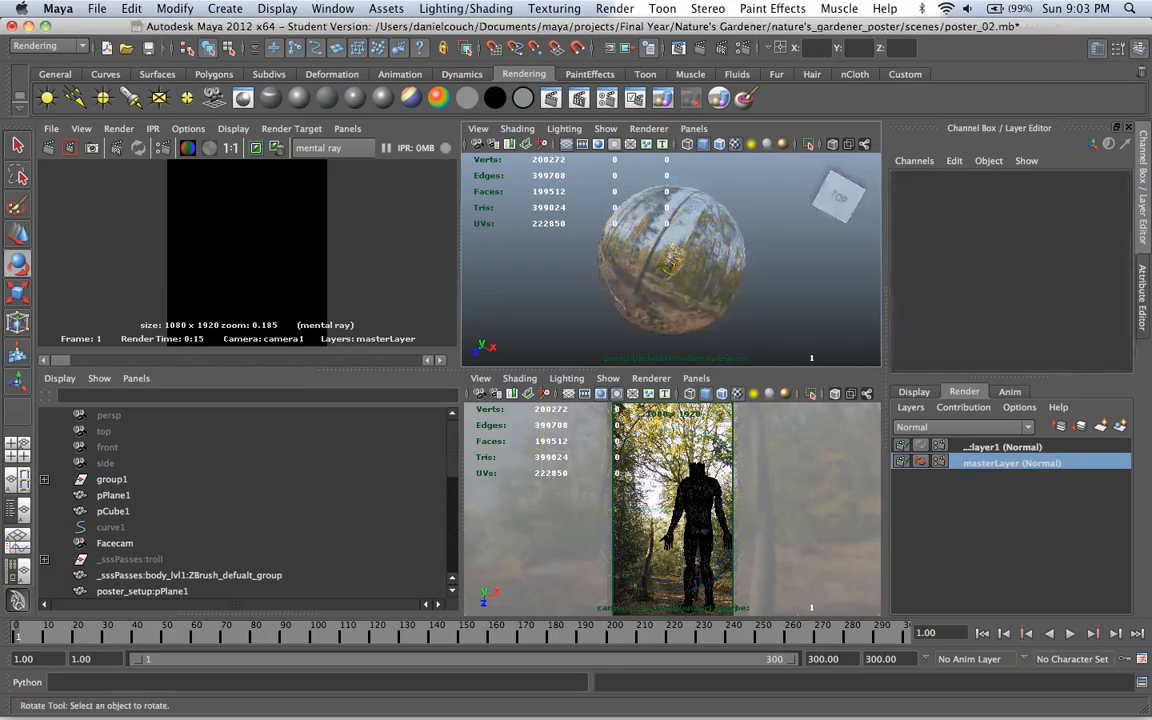
Step: Check the sphere and the camera1 framing in enlarged views, and render the frame with mental ray
{"action": "key", "text": "space"}
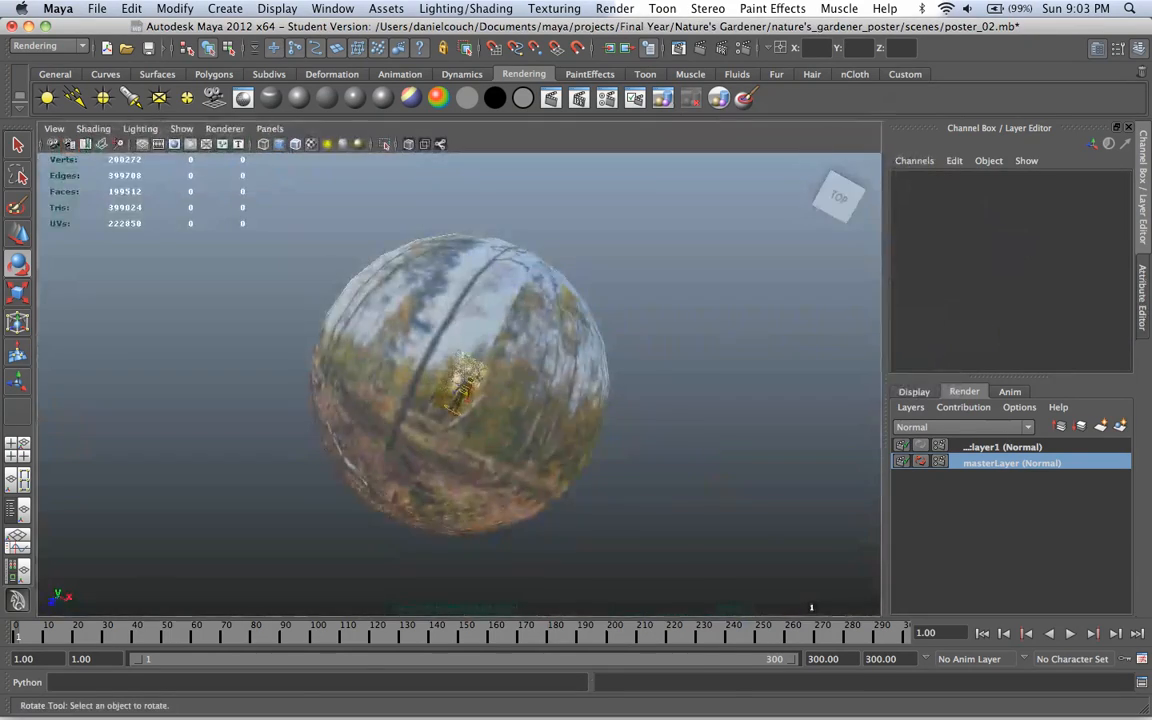
{"action": "key", "text": "space"}
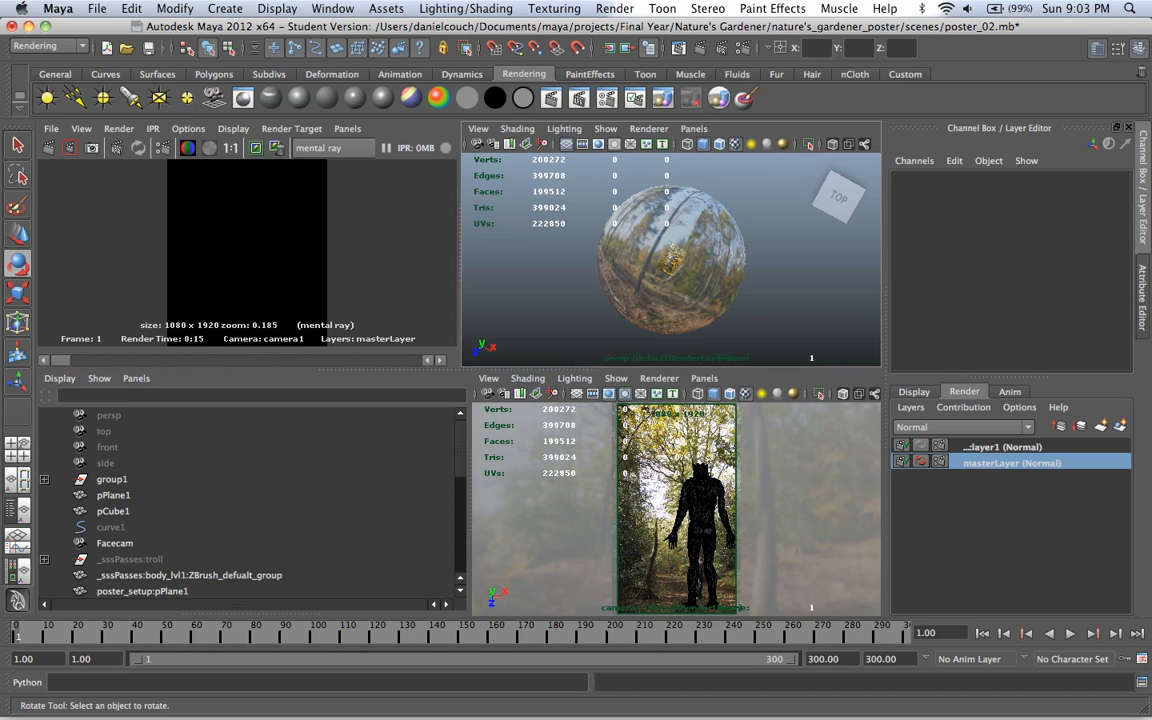
{"action": "key", "text": "space"}
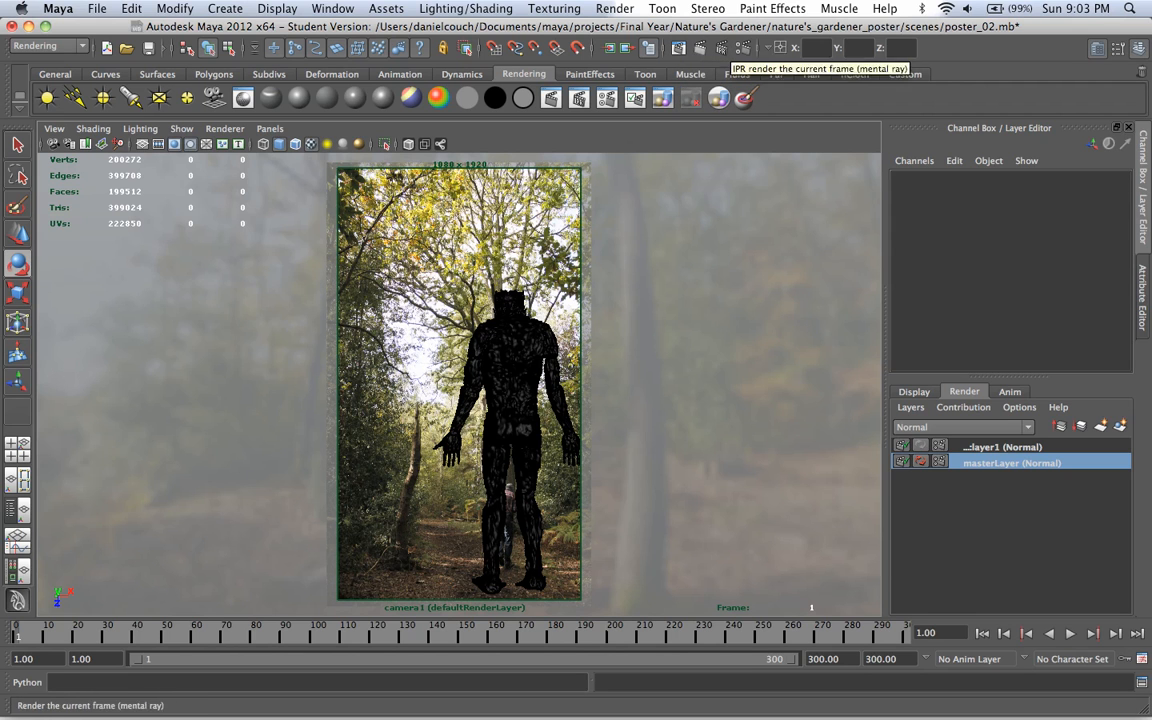
{"action": "left_click", "coordinate": [680, 48]}
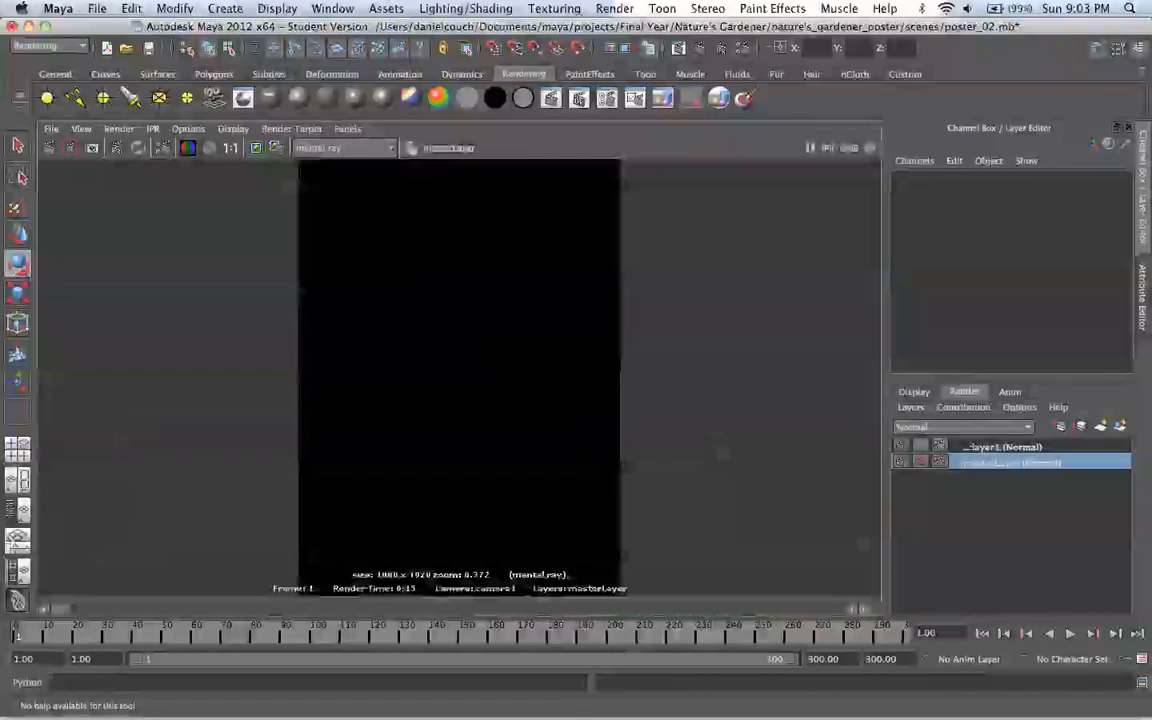
{"action": "left_click", "coordinate": [48, 147]}
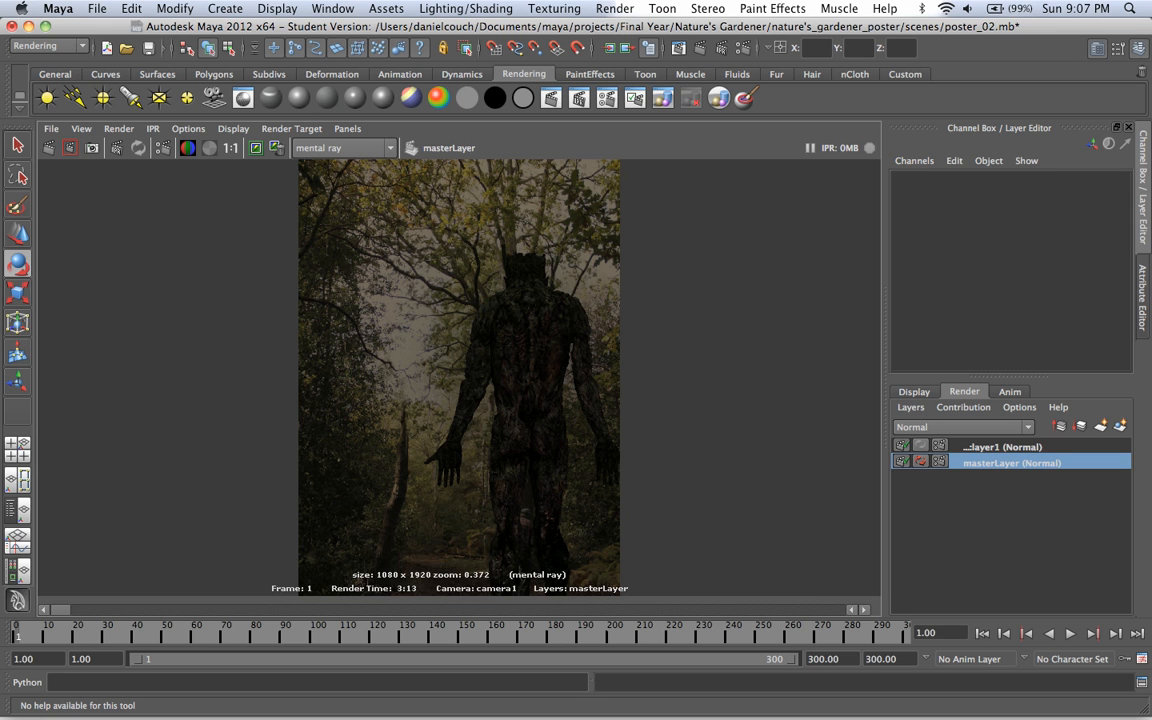
Step: Turn off Primary Visibility in the render stats of mentalrayIbl1, selecting the node from the enlarged Outliner
{"action": "key", "text": "space"}
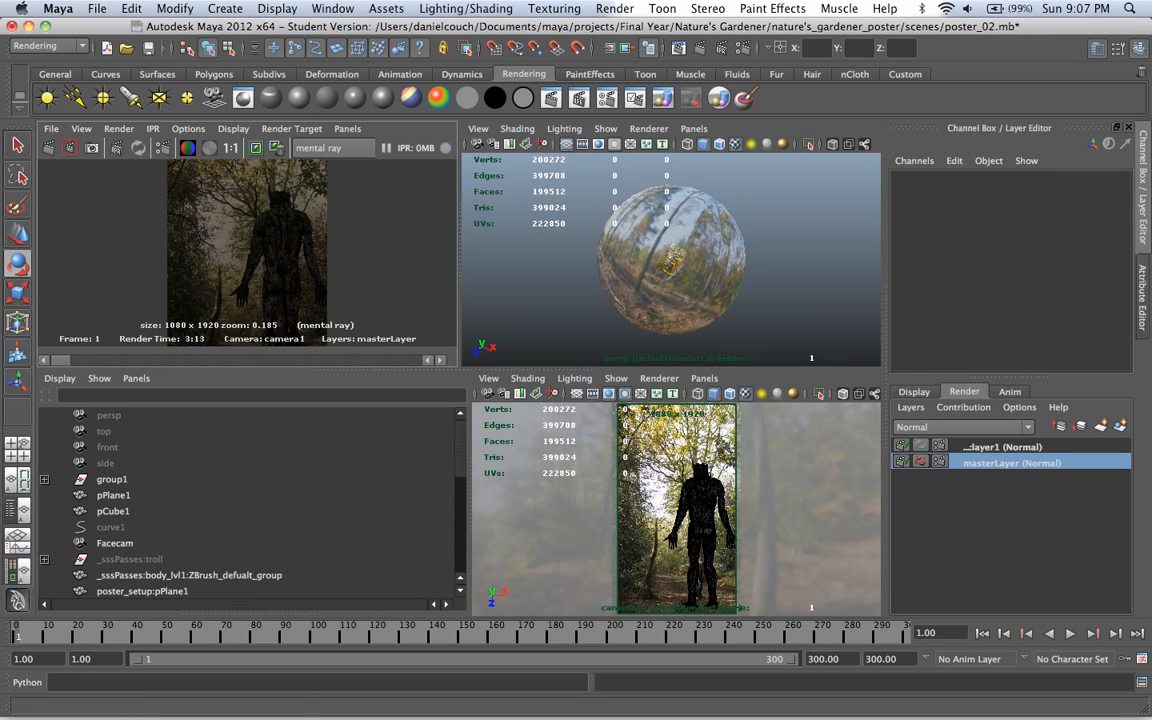
{"action": "key", "text": "space"}
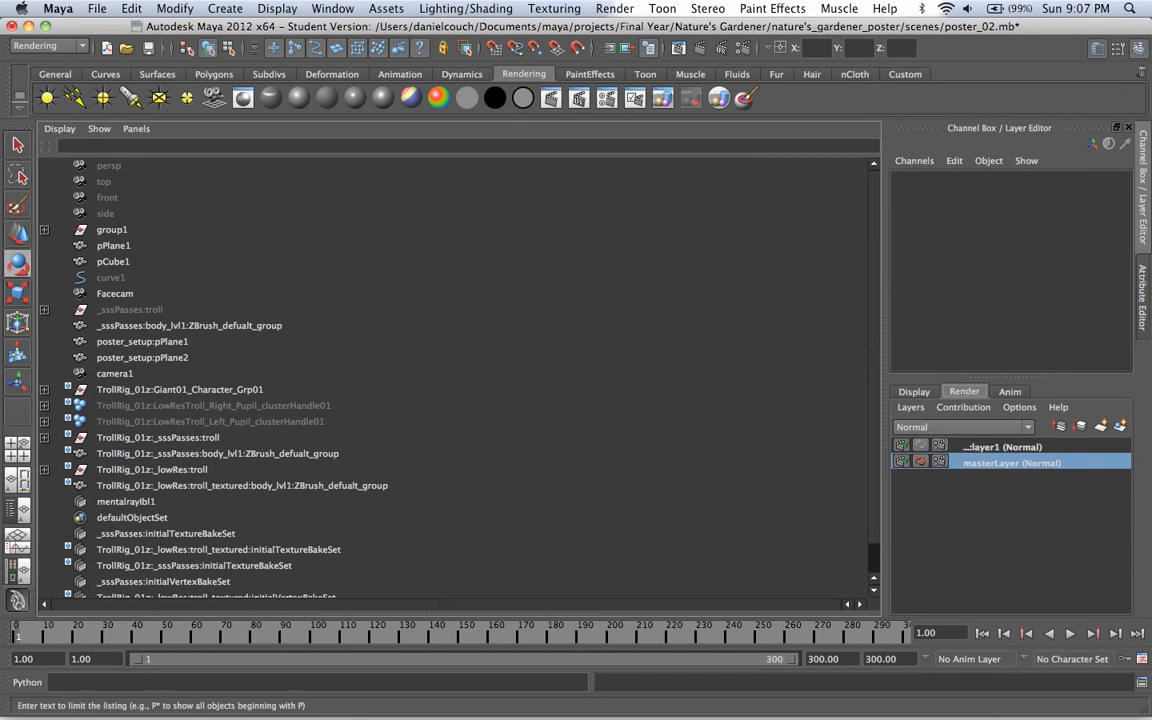
{"action": "scroll", "coordinate": [455, 380], "scroll_direction": "down", "scroll_amount": 2}
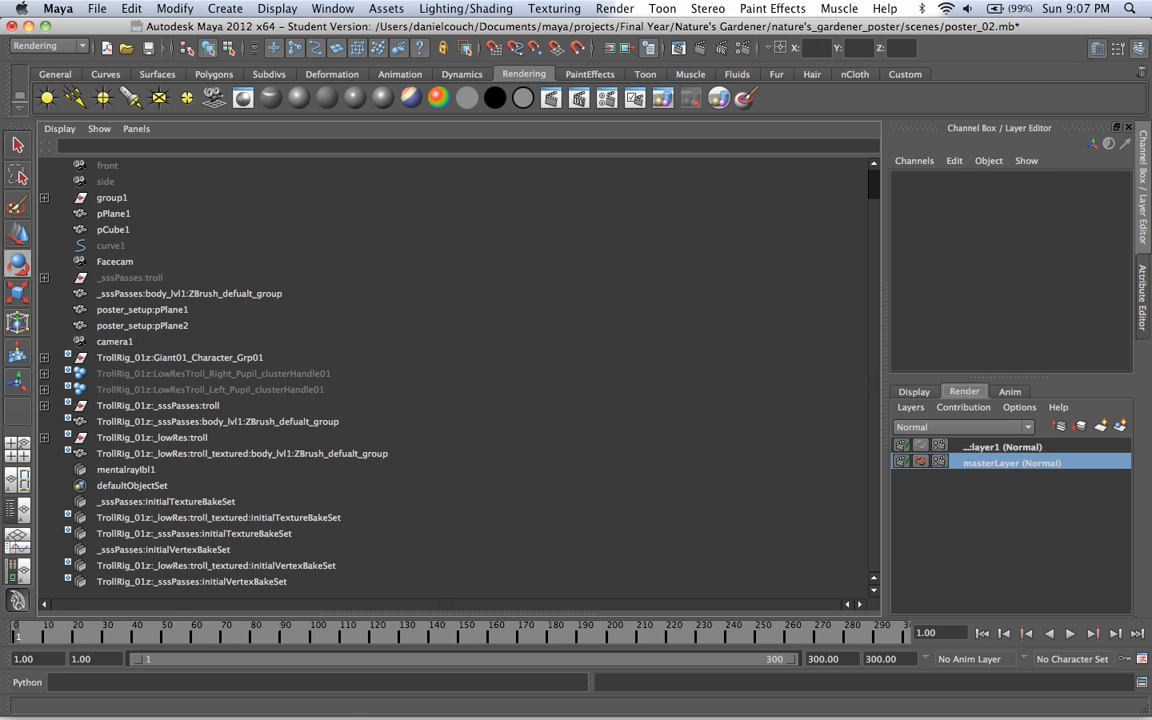
{"action": "left_click", "coordinate": [126, 470]}
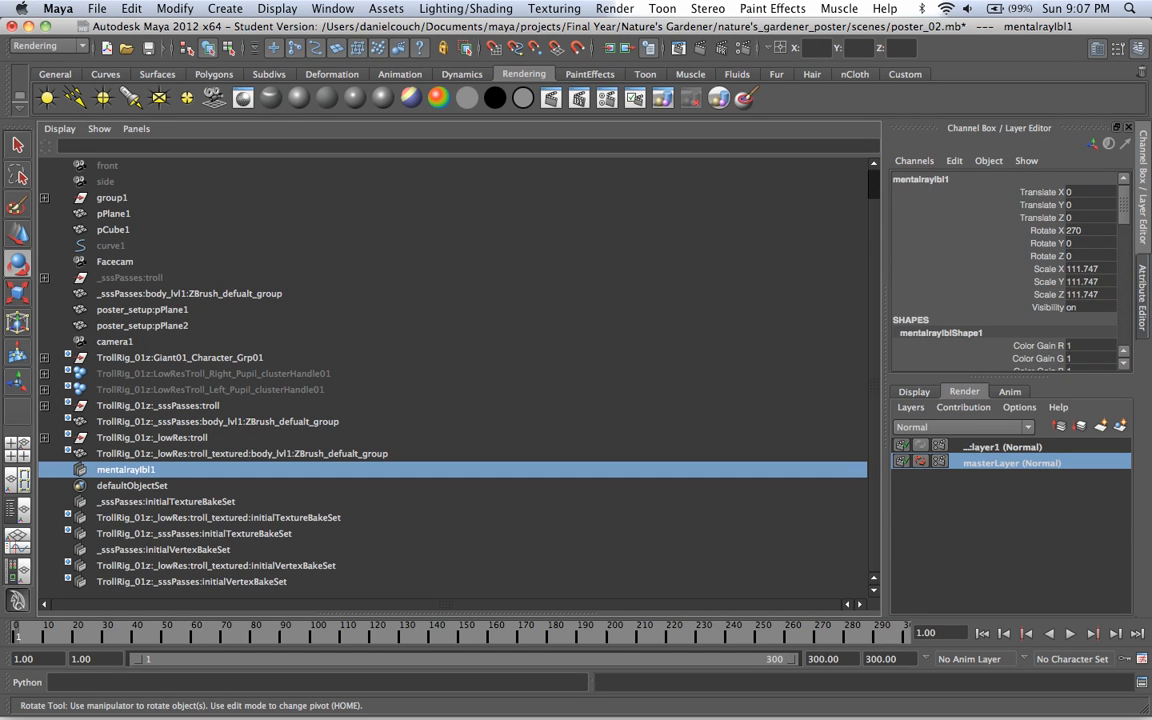
{"action": "key", "text": "ctrl+a"}
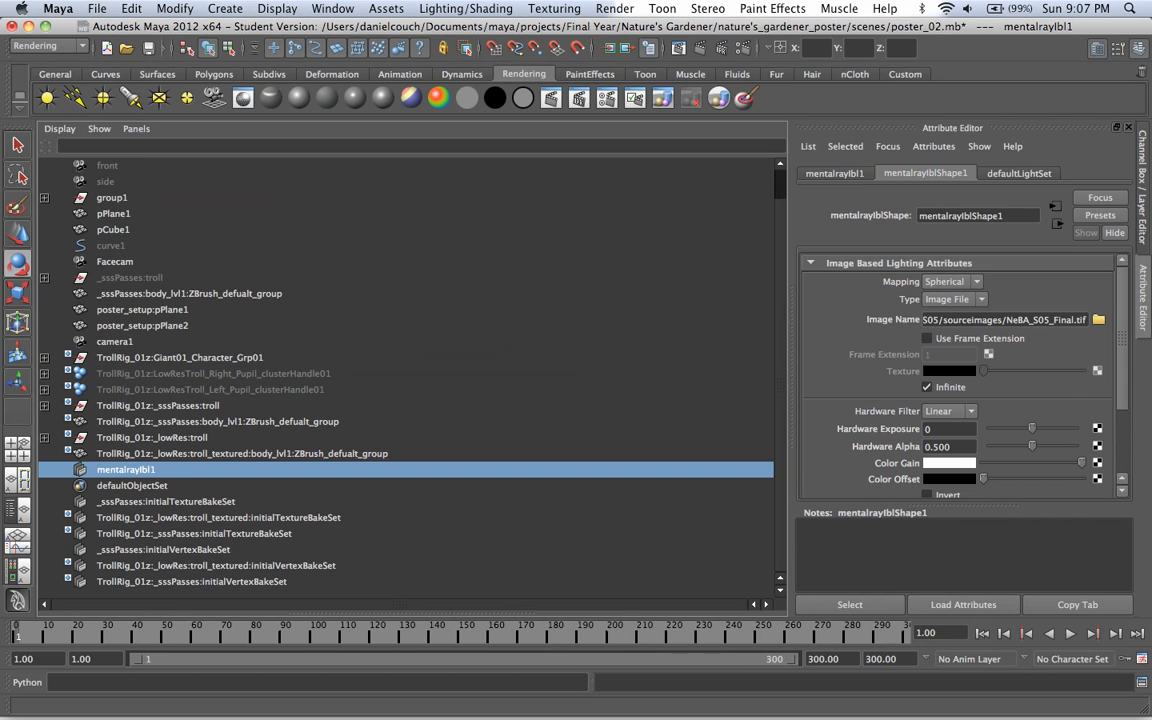
{"action": "scroll", "coordinate": [960, 380], "scroll_direction": "down", "scroll_amount": 3}
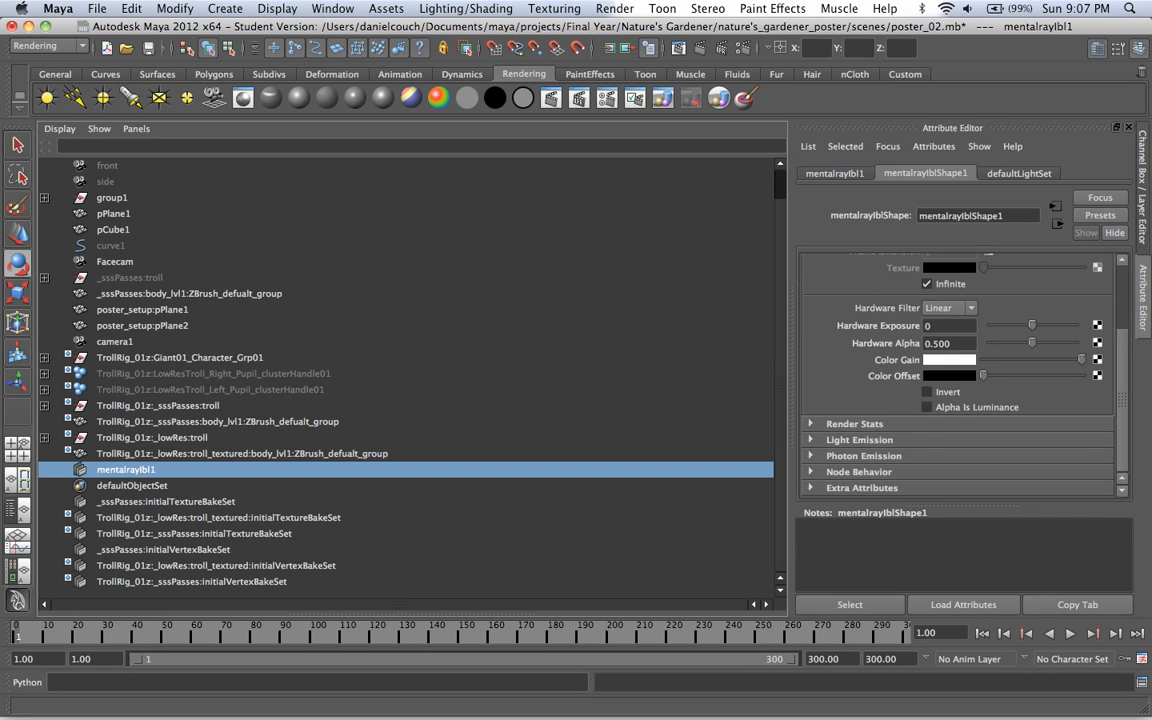
{"action": "left_click", "coordinate": [854, 424]}
{"action": "scroll", "coordinate": [900, 420], "scroll_direction": "down", "scroll_amount": 6}
{"action": "scroll", "coordinate": [900, 420], "scroll_direction": "up", "scroll_amount": 4}
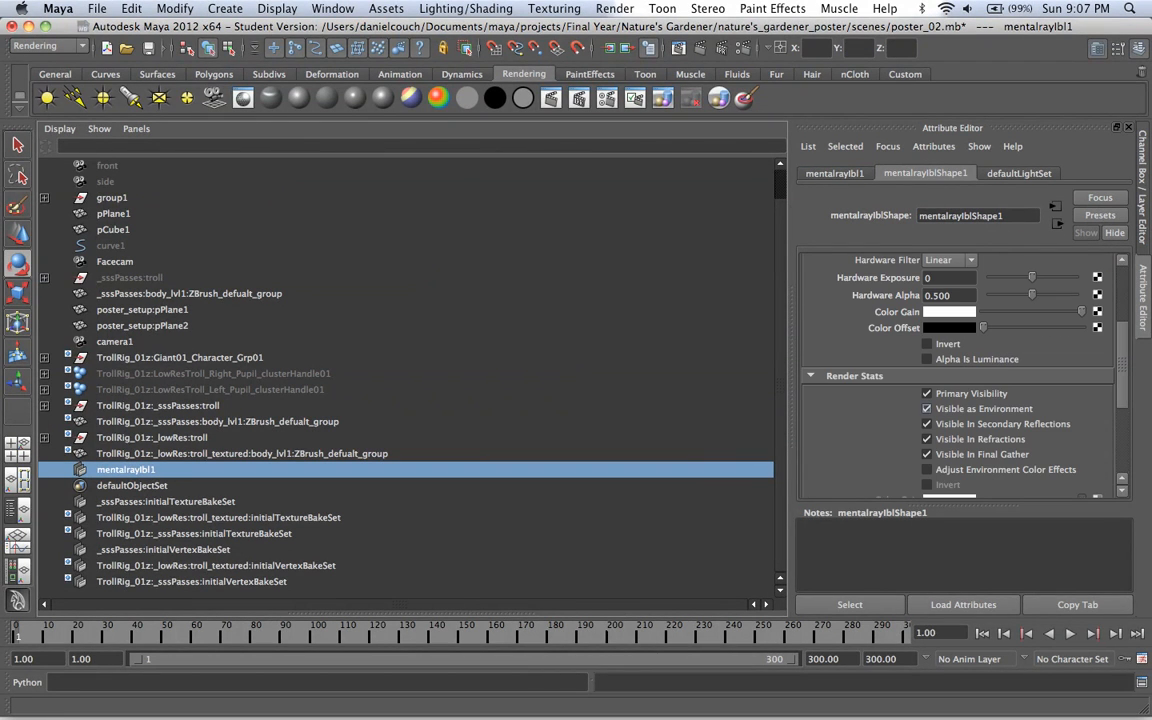
{"action": "left_click", "coordinate": [926, 393]}
{"action": "scroll", "coordinate": [960, 380], "scroll_direction": "down", "scroll_amount": 3}
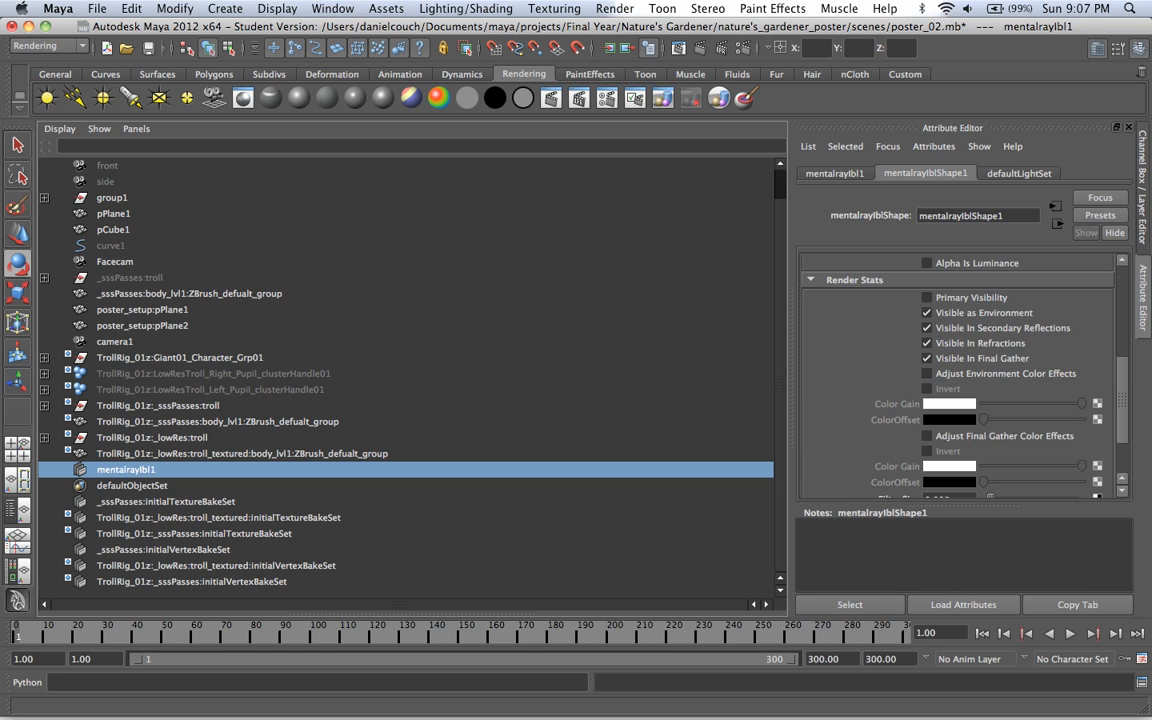
{"action": "scroll", "coordinate": [960, 380], "scroll_direction": "down", "scroll_amount": 3}
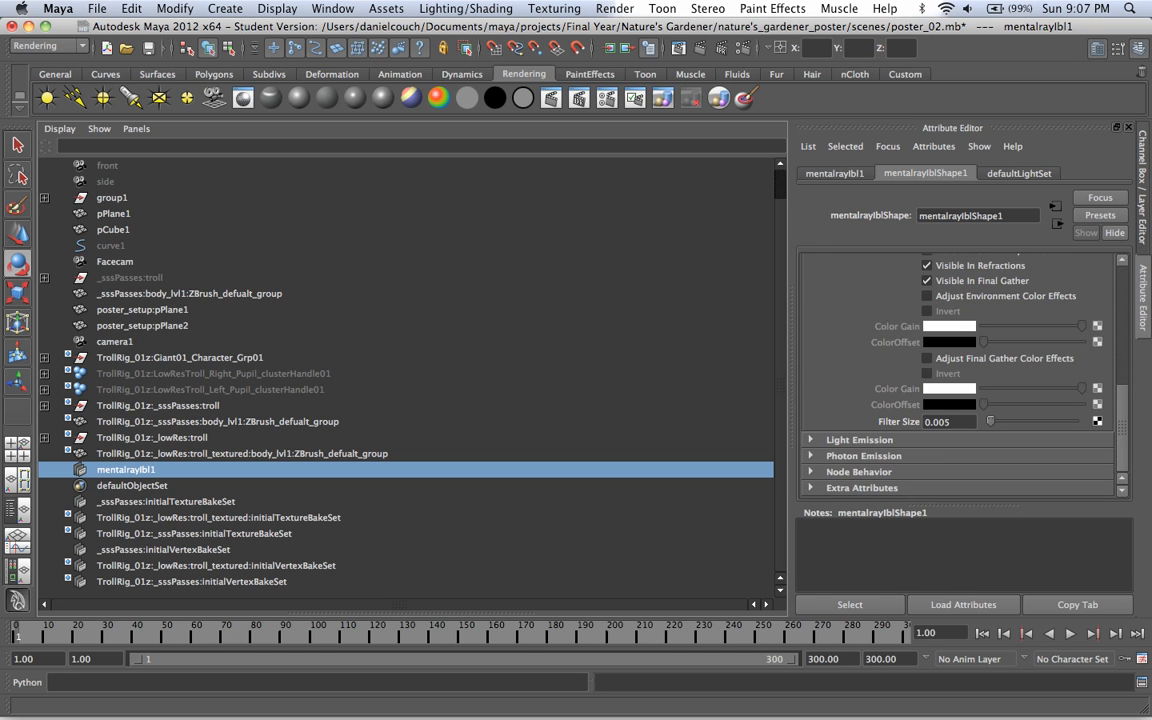
{"action": "scroll", "coordinate": [960, 380], "scroll_direction": "up", "scroll_amount": 10}
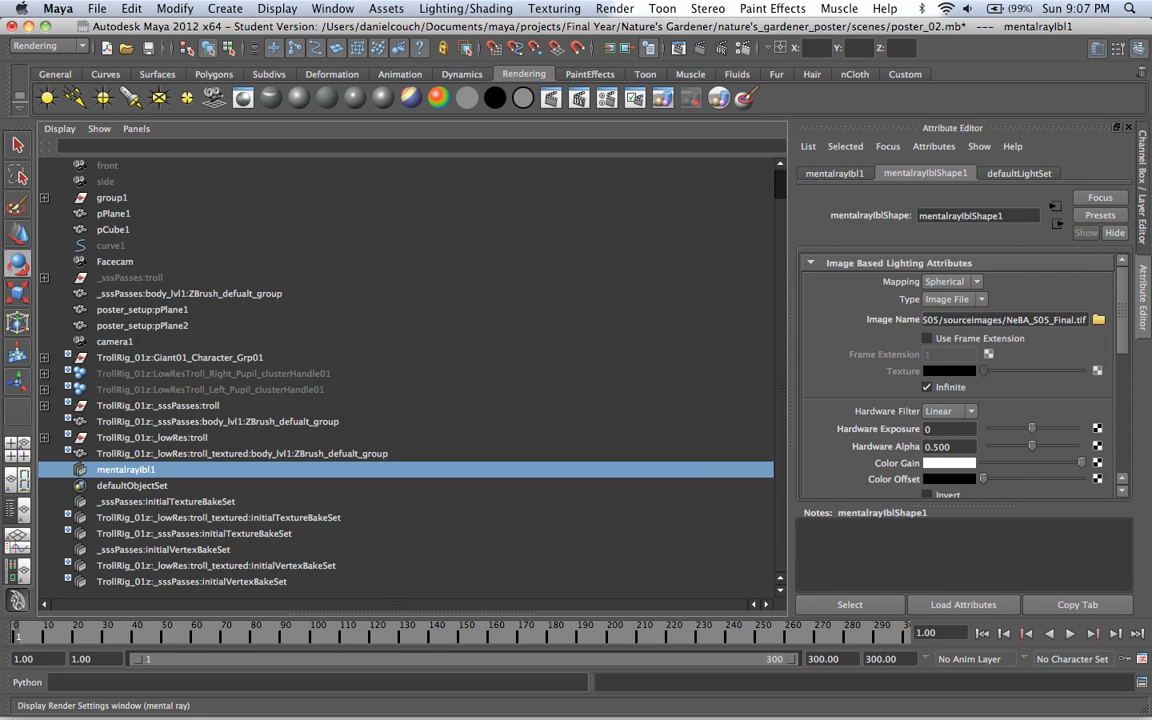
Step: Open the render settings and toggle Enable Default Light on and back off in the render options
{"action": "left_click", "coordinate": [742, 48]}
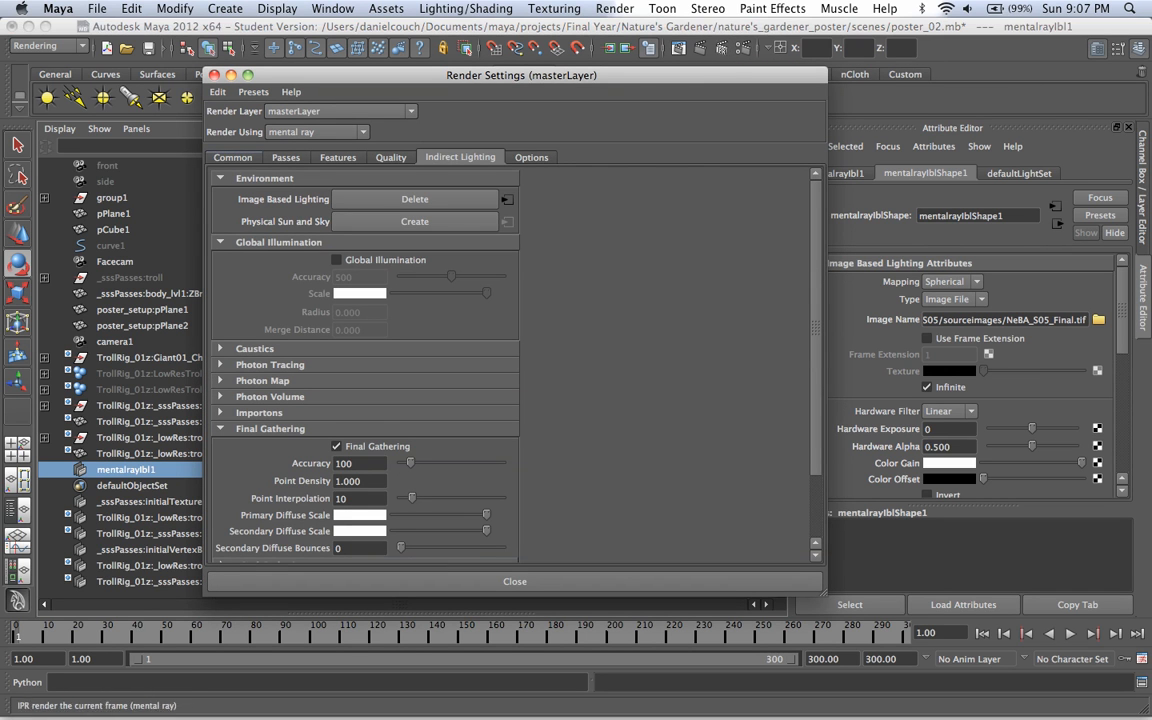
{"action": "left_click", "coordinate": [233, 157]}
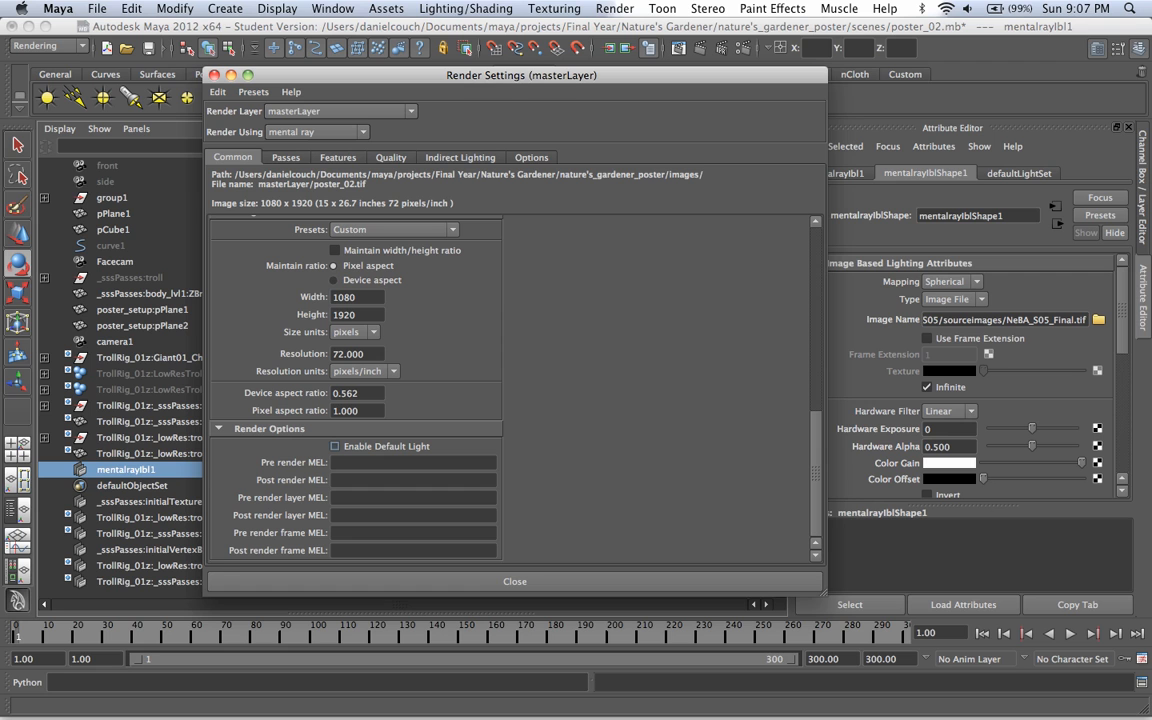
{"action": "left_click", "coordinate": [335, 447]}
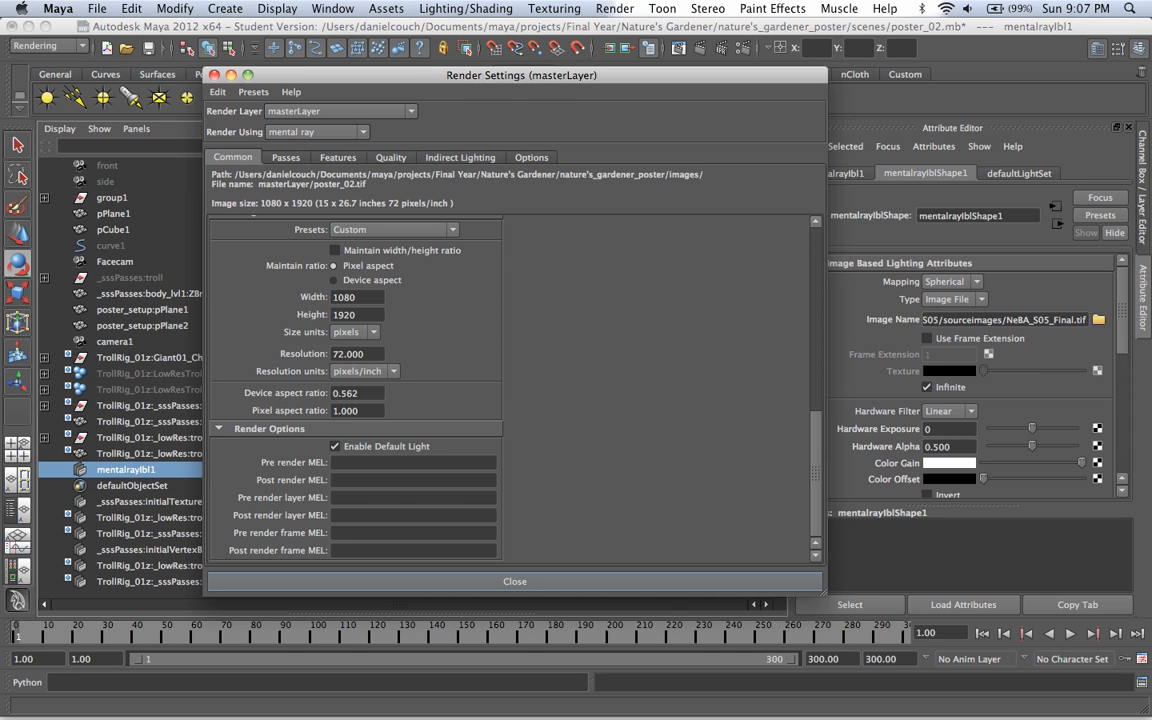
{"action": "left_click", "coordinate": [335, 447]}
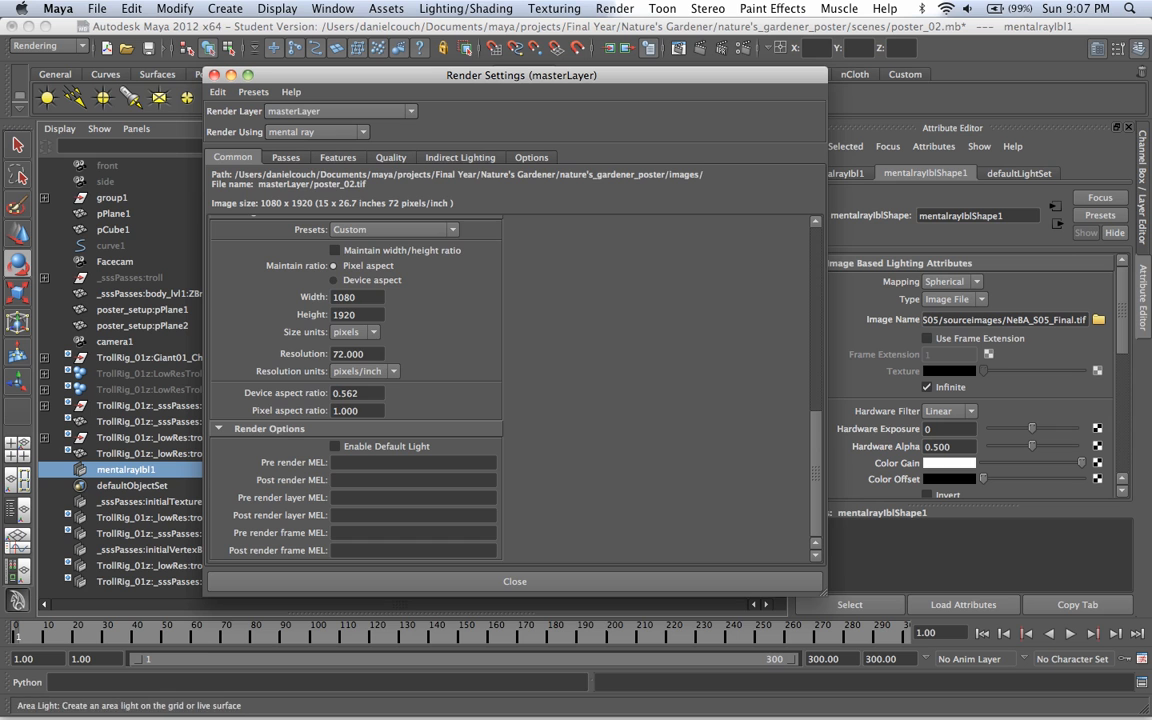
Step: Edit the HSV value of the Primary Diffuse Scale color in the Final Gathering settings, keeping the color mode on HSV
{"action": "left_click", "coordinate": [460, 157]}
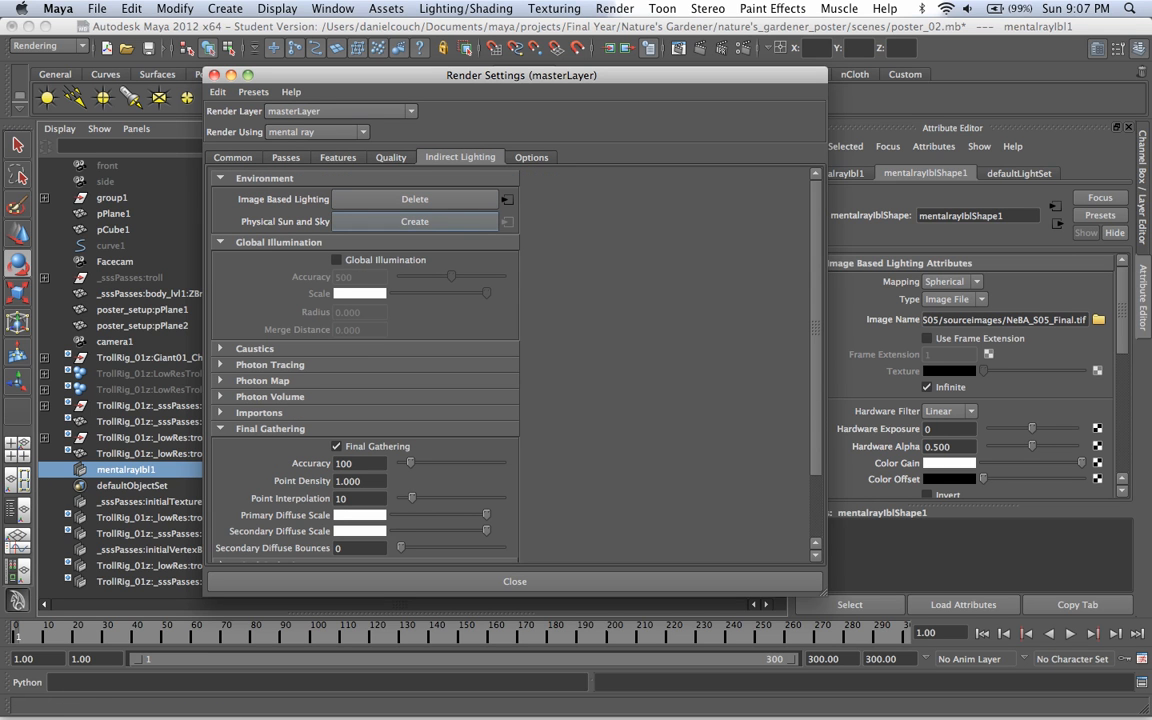
{"action": "left_click", "coordinate": [366, 515]}
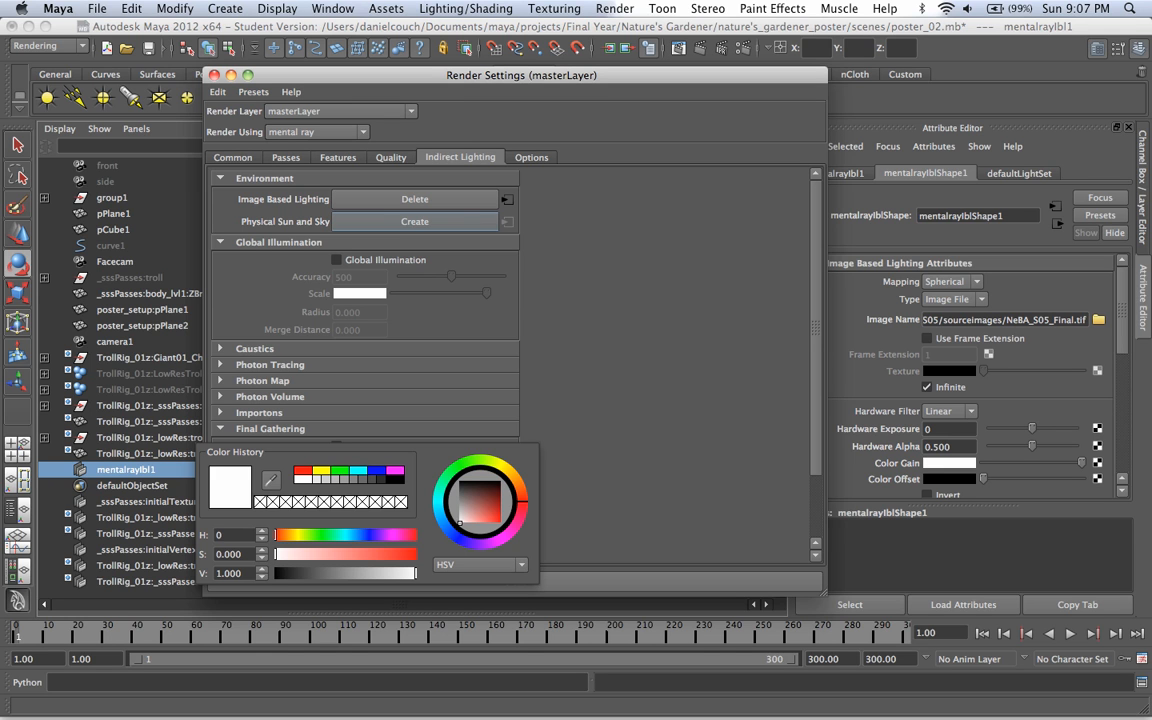
{"action": "left_click", "coordinate": [480, 565]}
{"action": "left_click", "coordinate": [470, 584]}
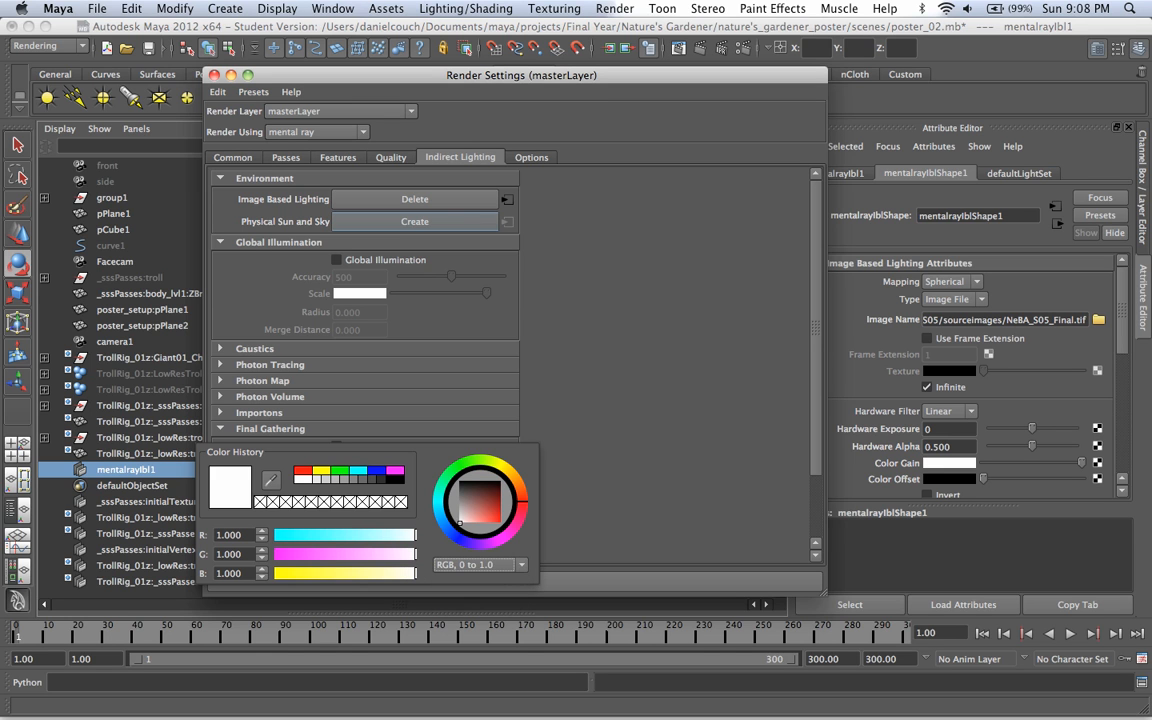
{"action": "left_click", "coordinate": [480, 565]}
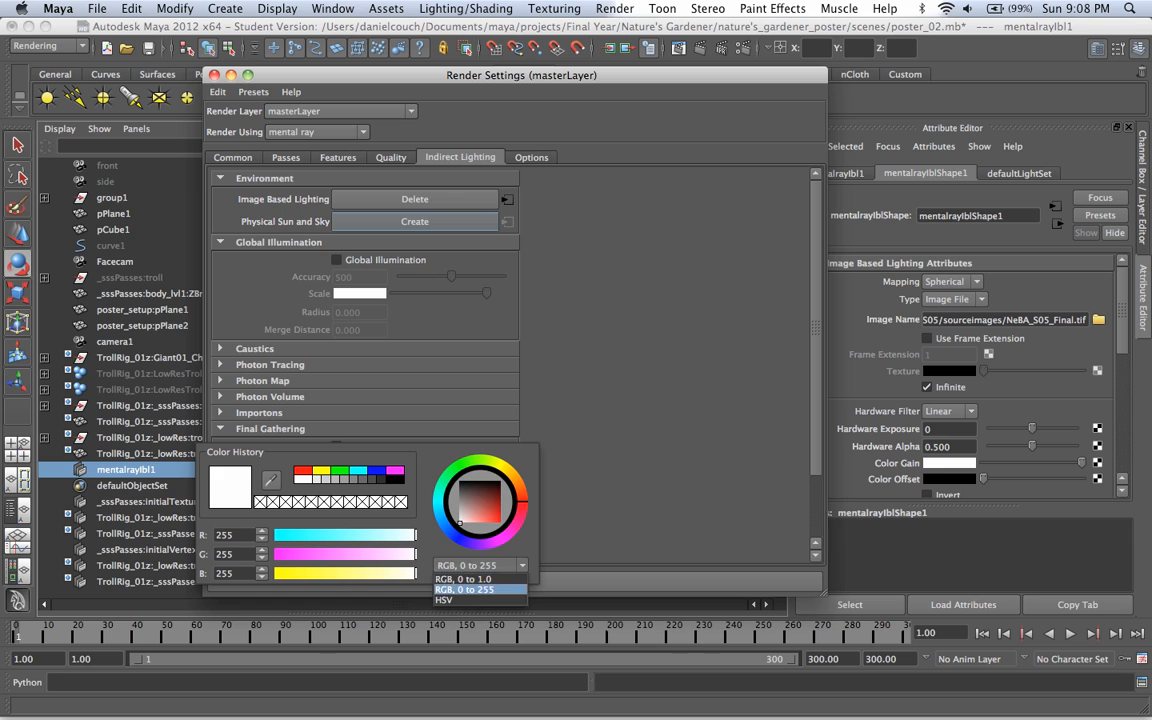
{"action": "left_click", "coordinate": [444, 600]}
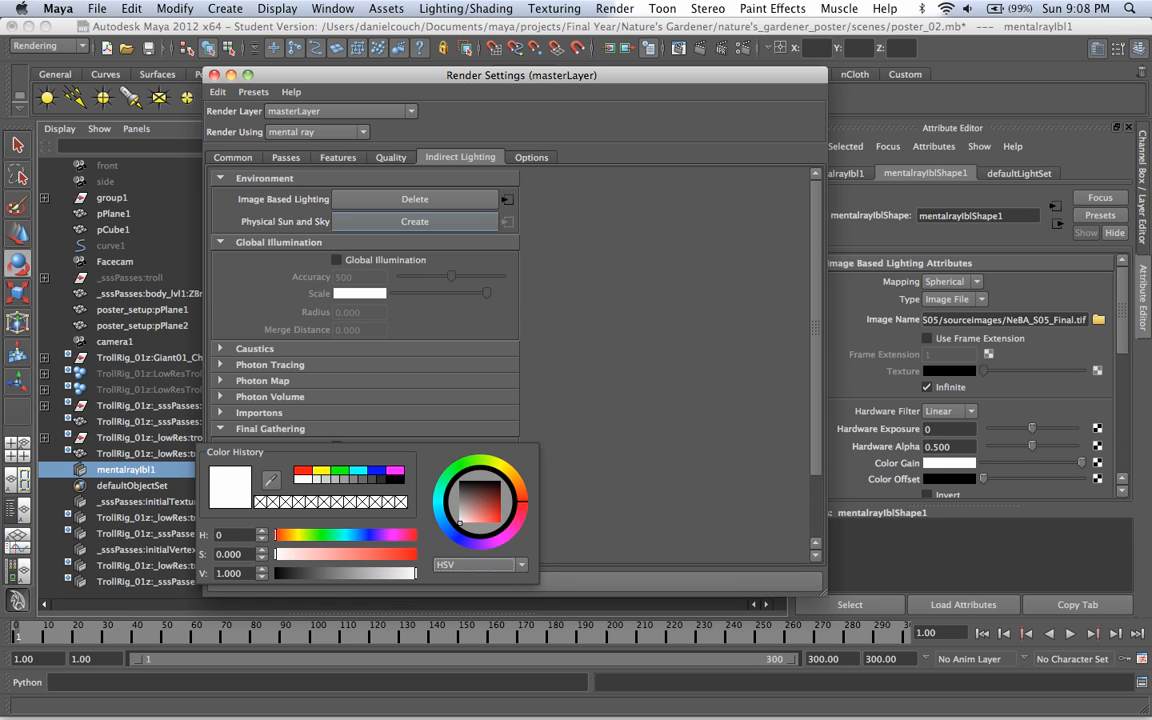
{"action": "left_click", "coordinate": [219, 573]}
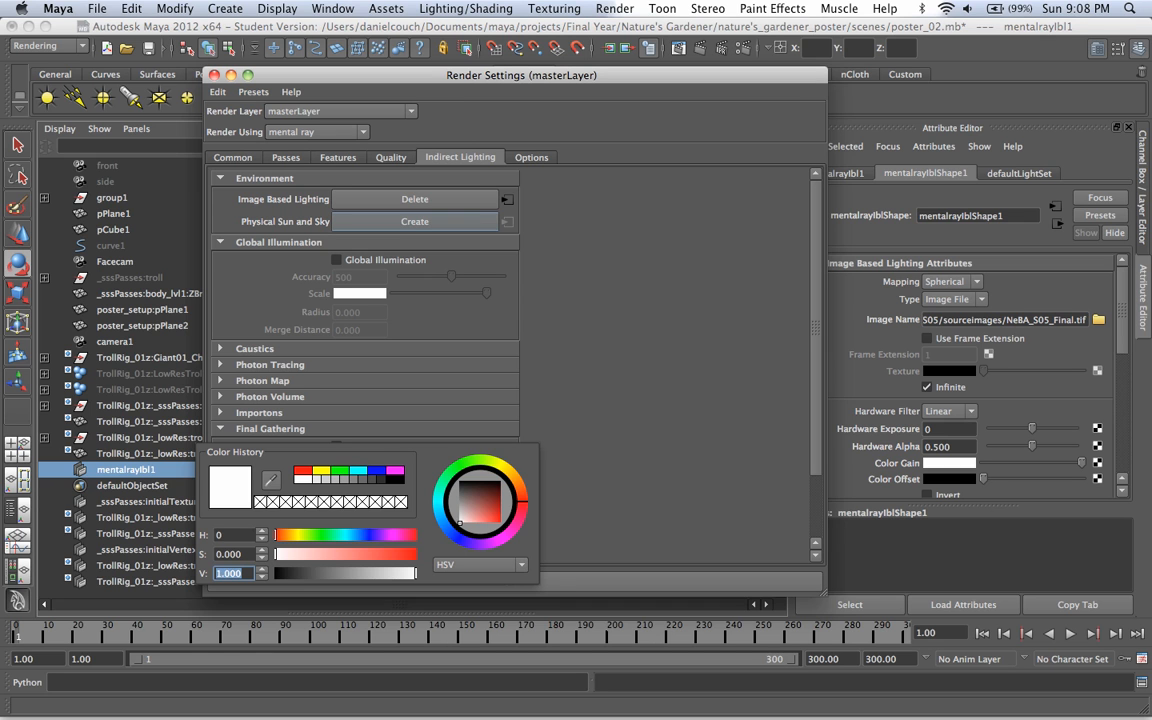
{"action": "key", "text": "Return"}
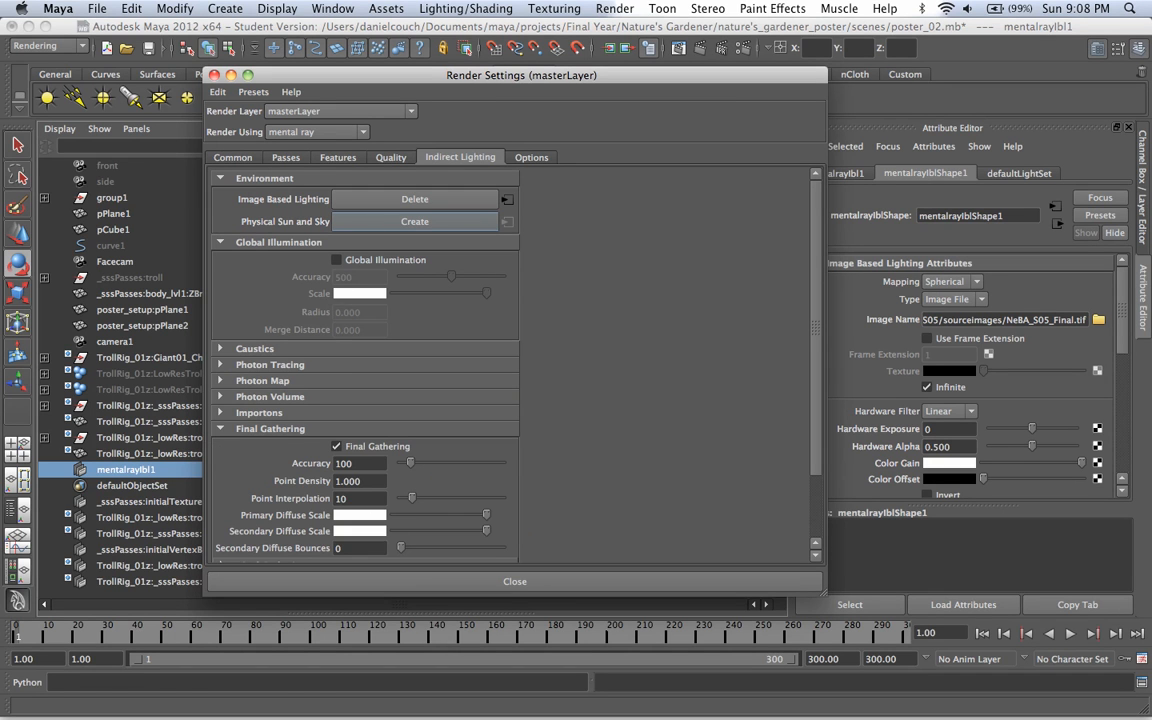
Step: Set the V value of the Secondary Diffuse Scale color to 3 and close the render settings
{"action": "left_click", "coordinate": [360, 531]}
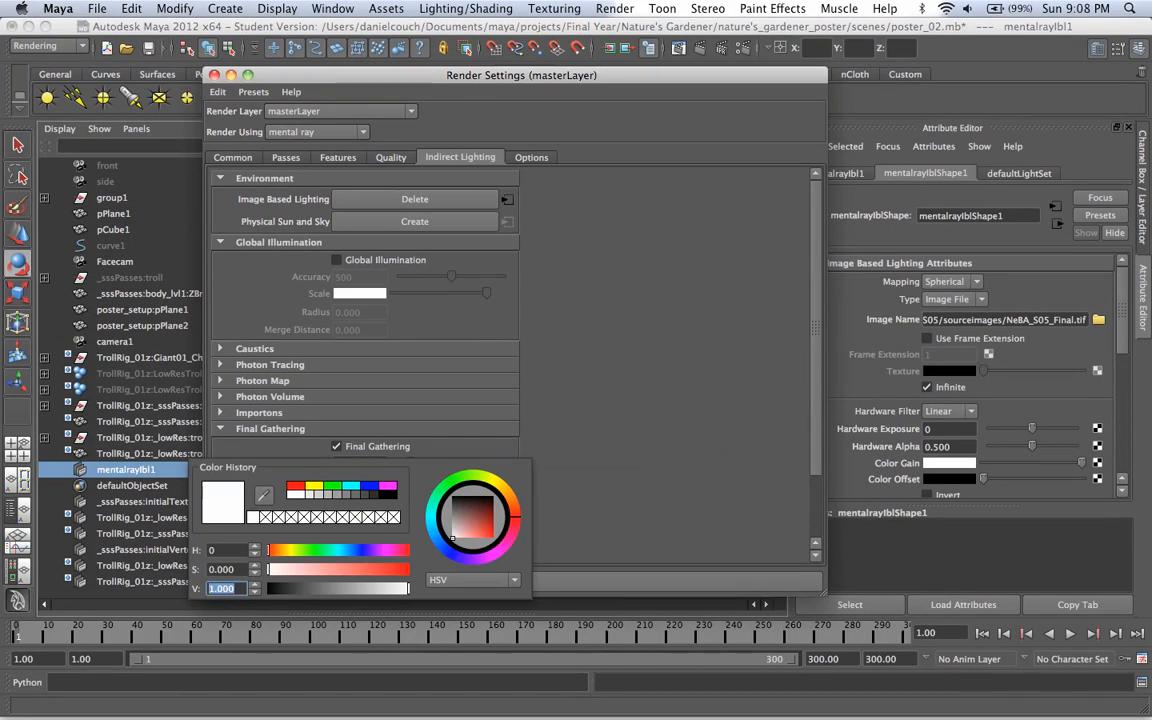
{"action": "type", "text": "3"}
{"action": "key", "text": "Return"}
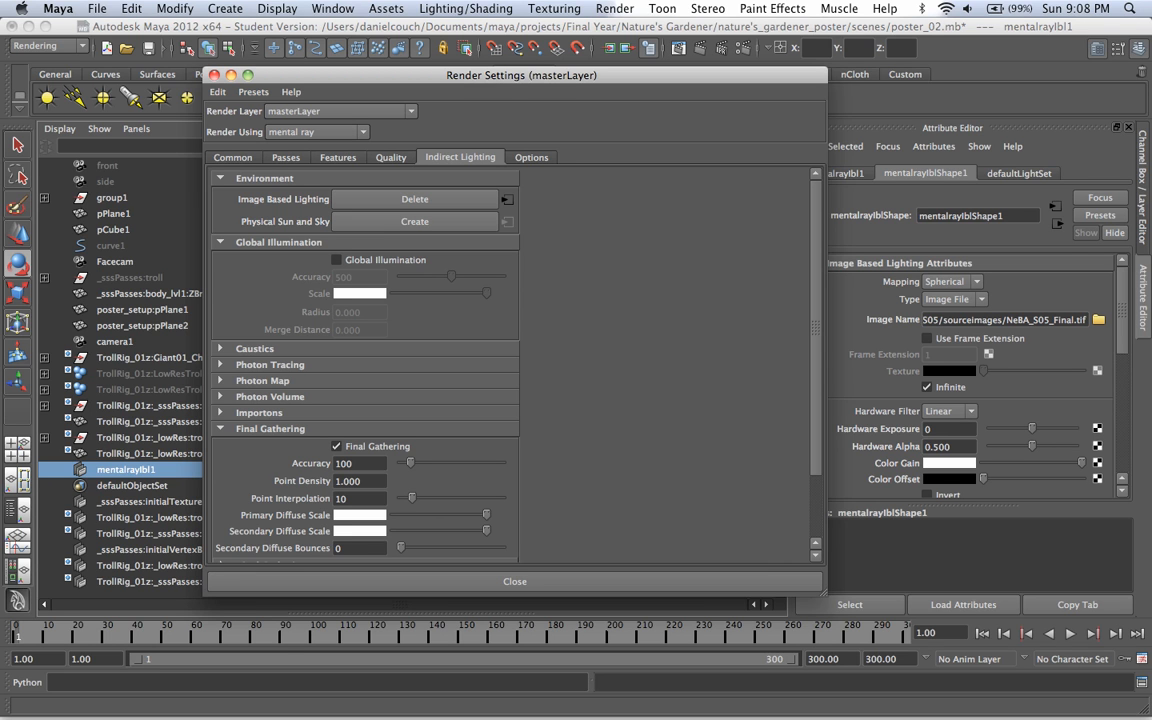
{"action": "left_click", "coordinate": [514, 581]}
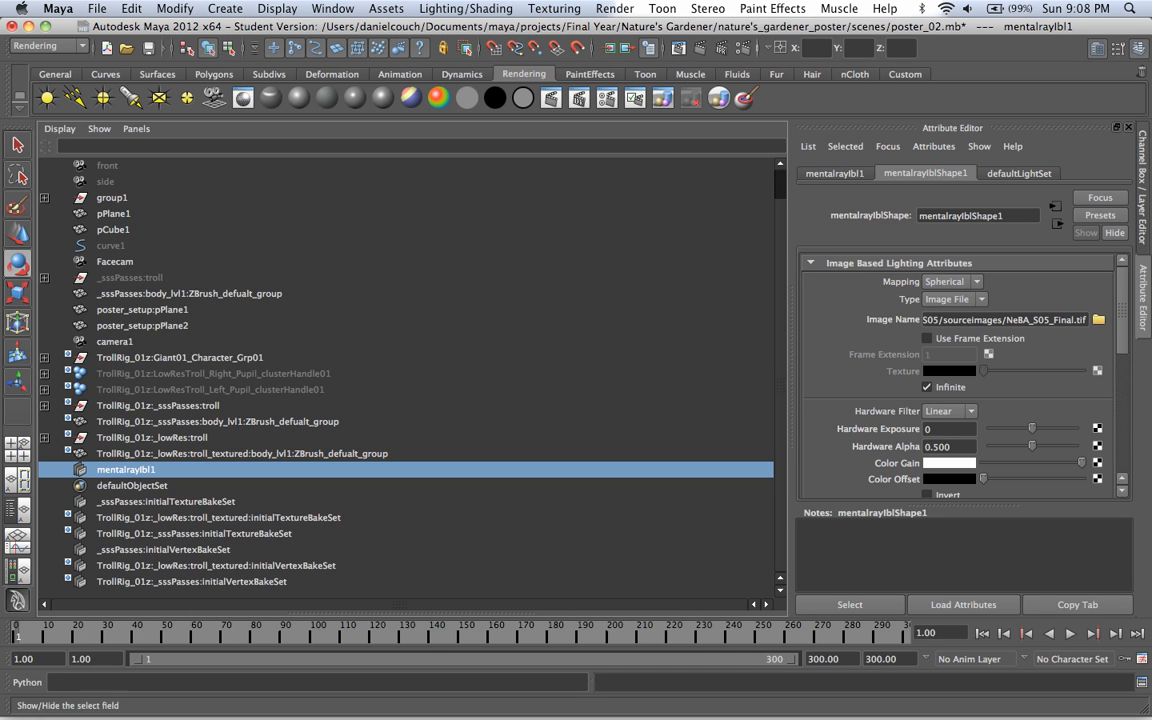
Step: Enlarge the render view and render only a region around the troll's left-hand side hand with mental ray
{"action": "key", "text": "space"}
{"action": "key", "text": "space"}
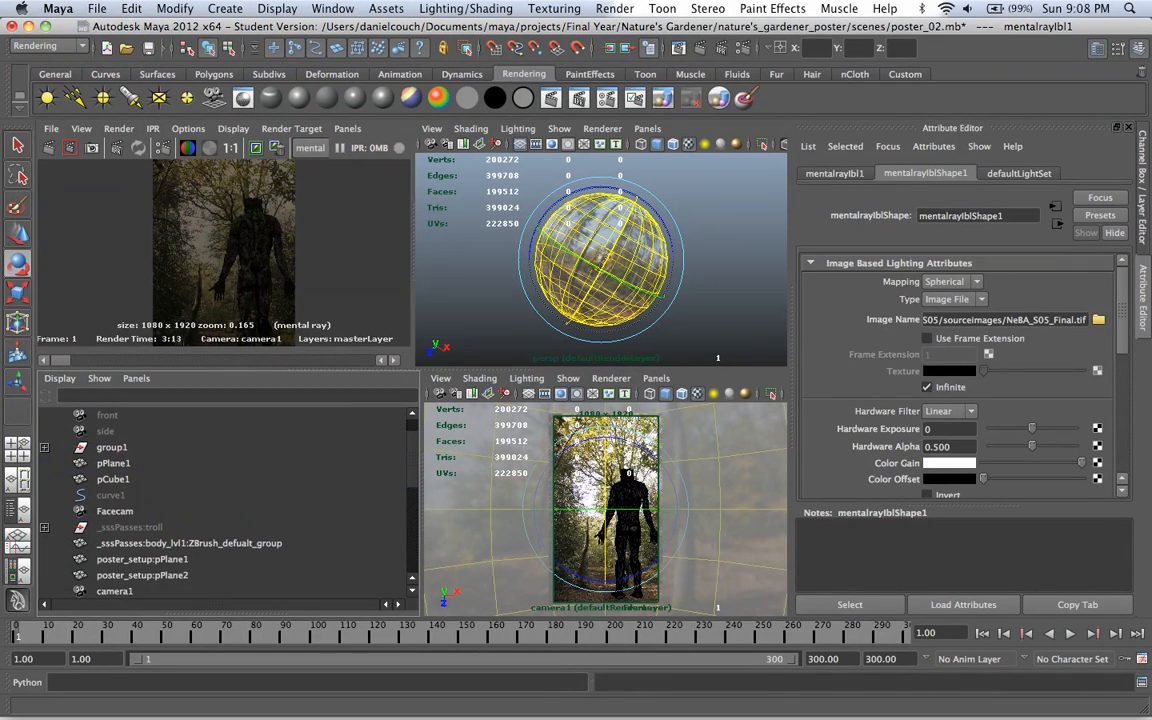
{"action": "left_click", "coordinate": [225, 250]}
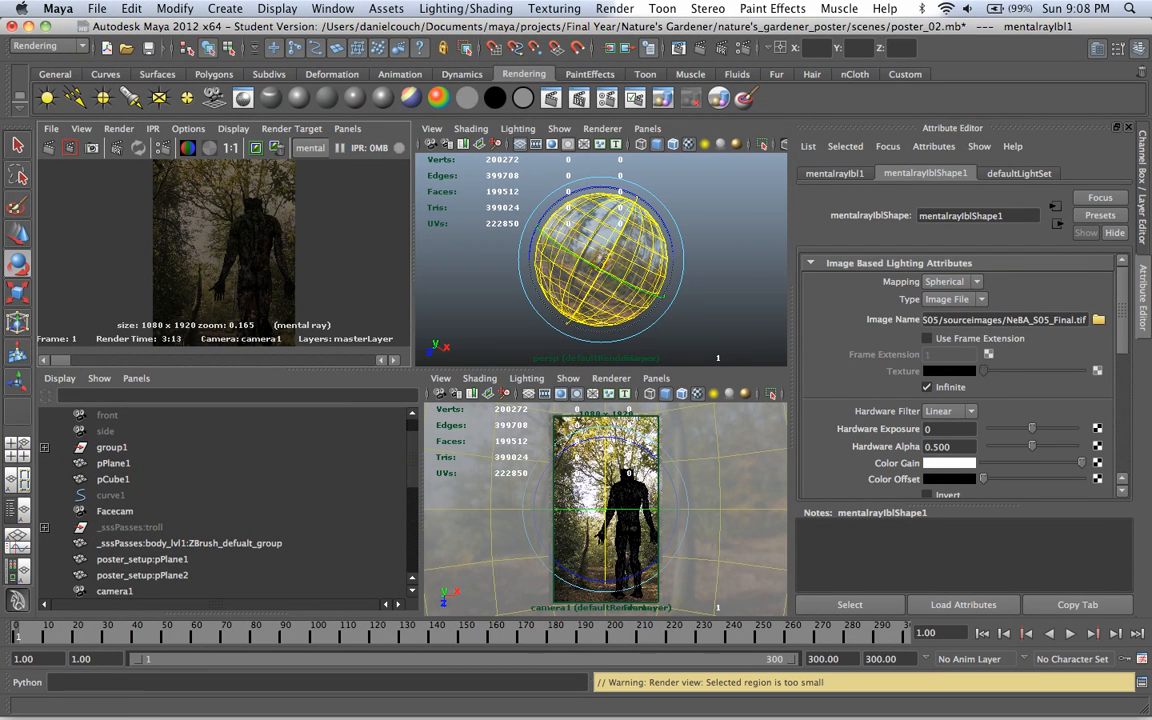
{"action": "key", "text": "space"}
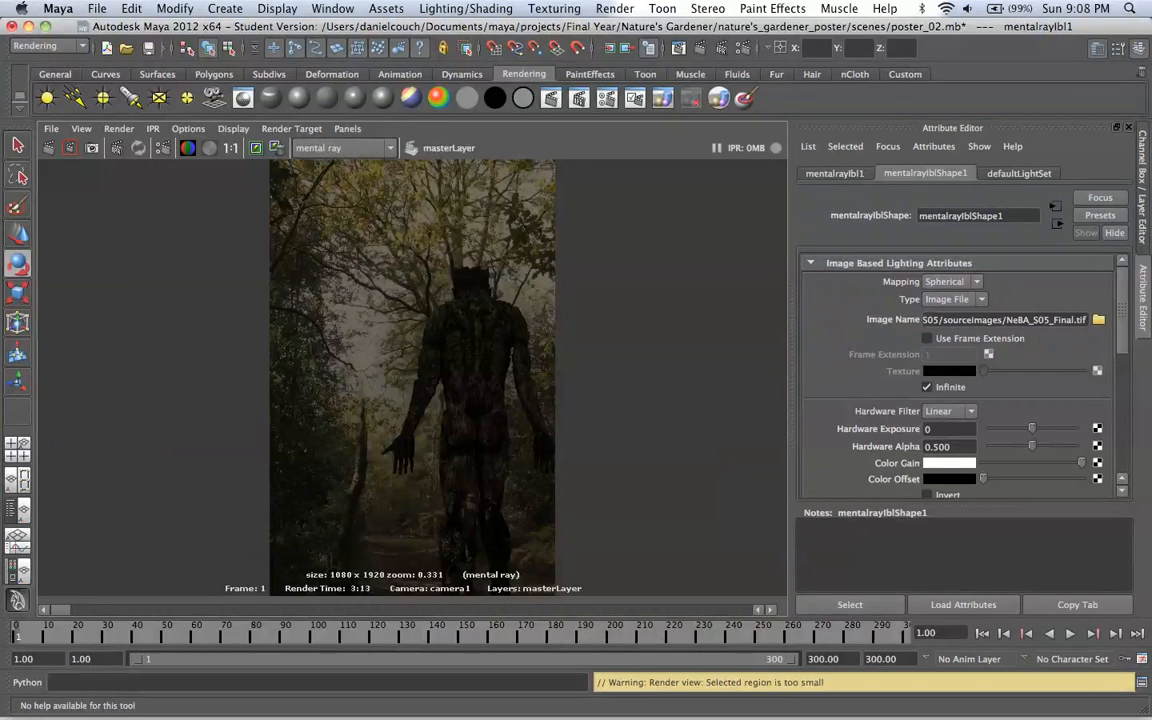
{"action": "left_click_drag", "start_coordinate": [361, 411], "coordinate": [425, 483]}
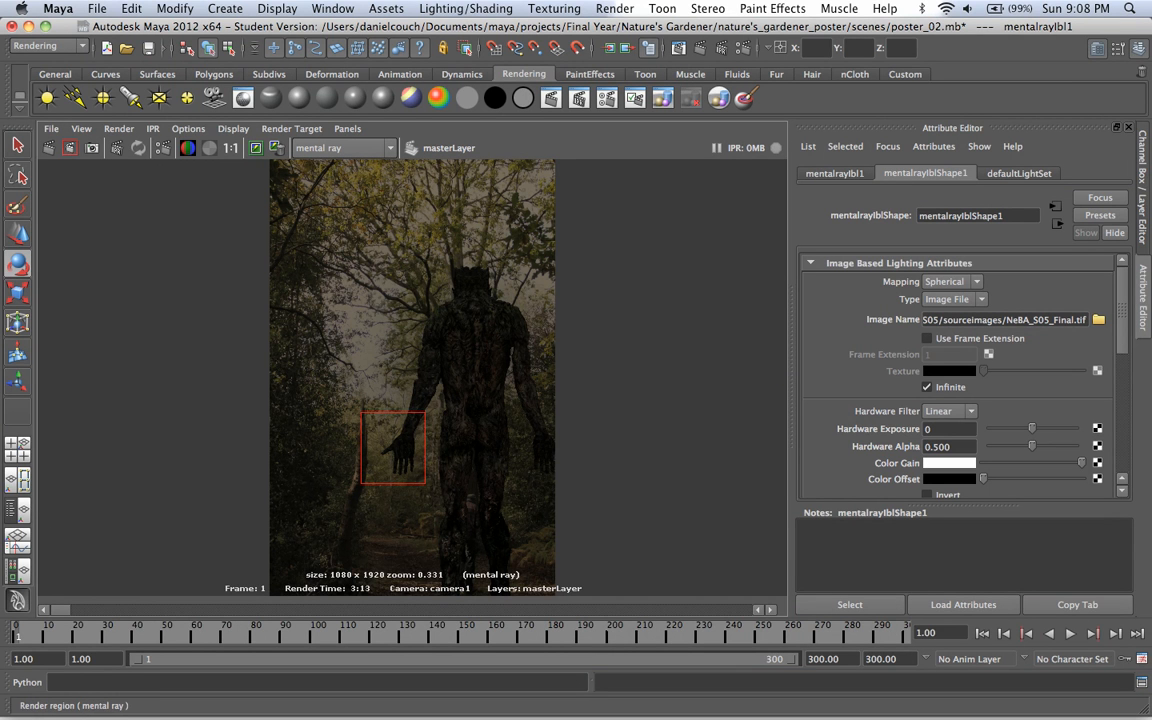
{"action": "left_click", "coordinate": [70, 148]}
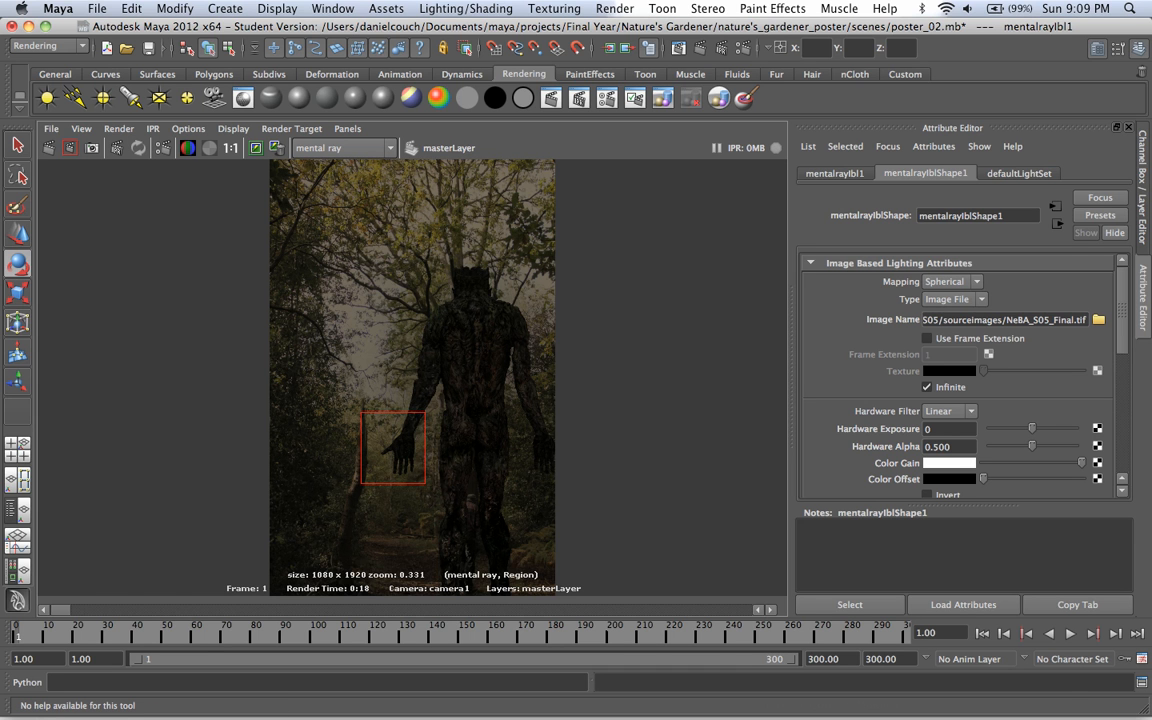
Step: Switch to Preview to examine the lighting in the reference photo _MG_5612.JPG, clear its selection, and minimize the photo
{"action": "left_click", "coordinate": [952, 688]}
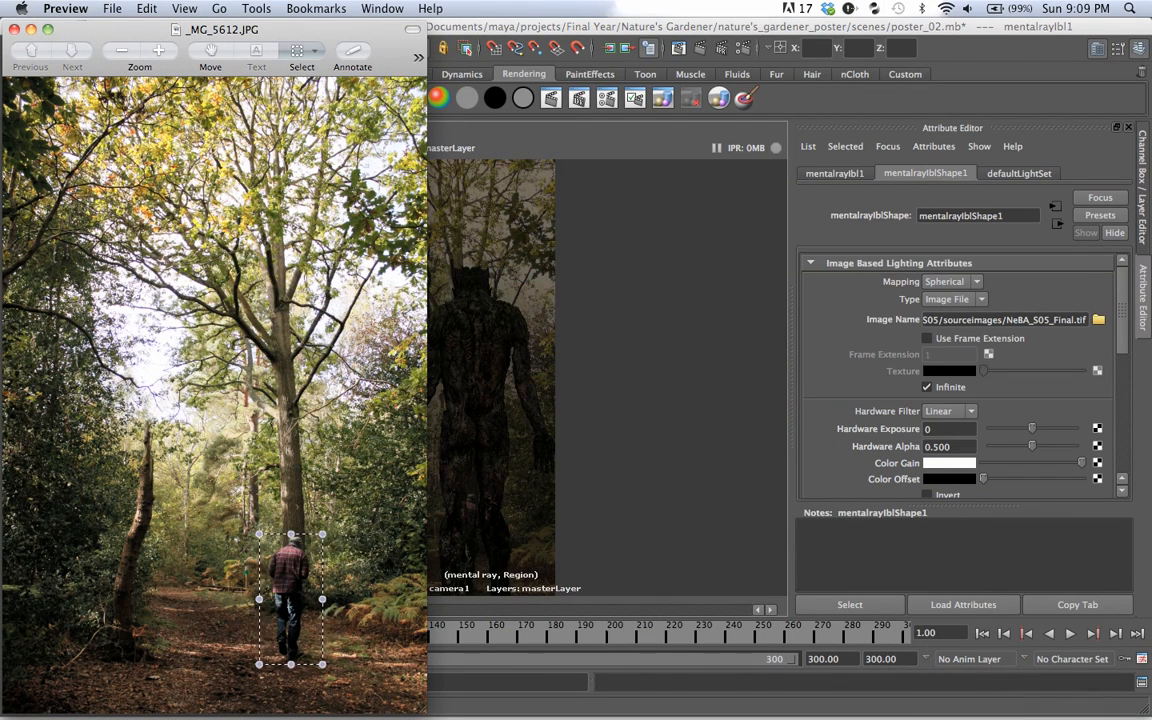
{"action": "left_click", "coordinate": [311, 51]}
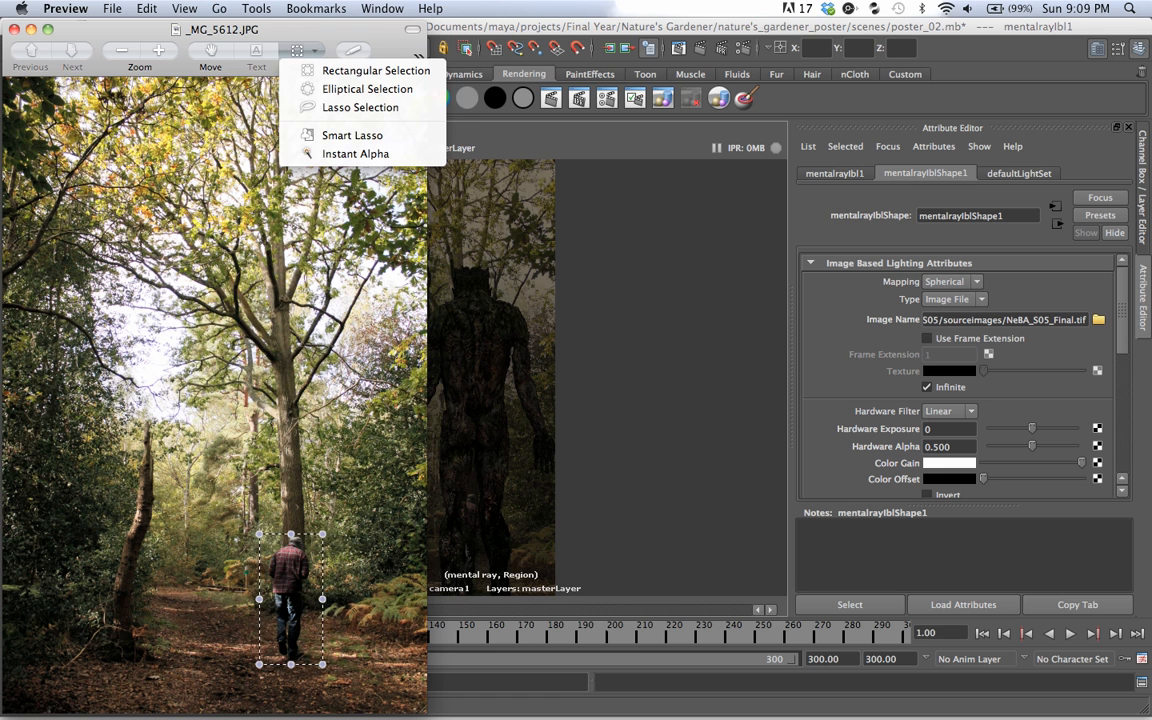
{"action": "key", "text": "Escape"}
{"action": "key", "text": "super+d"}
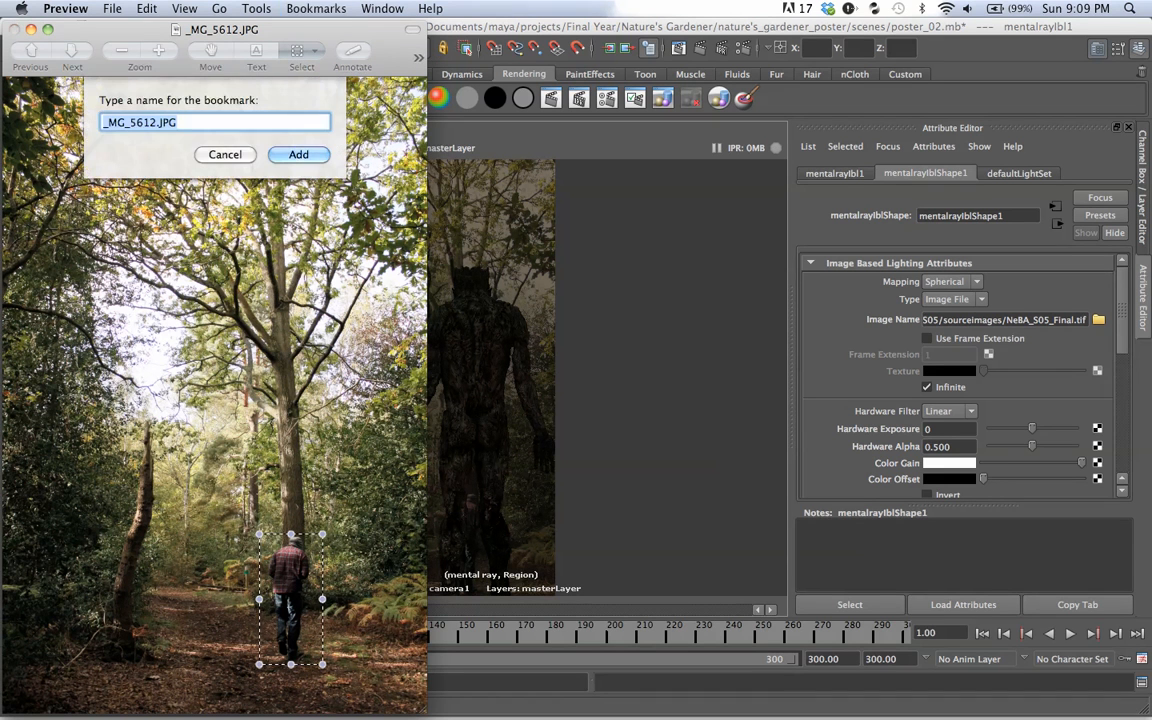
{"action": "key", "text": "Escape"}
{"action": "left_click", "coordinate": [184, 8]}
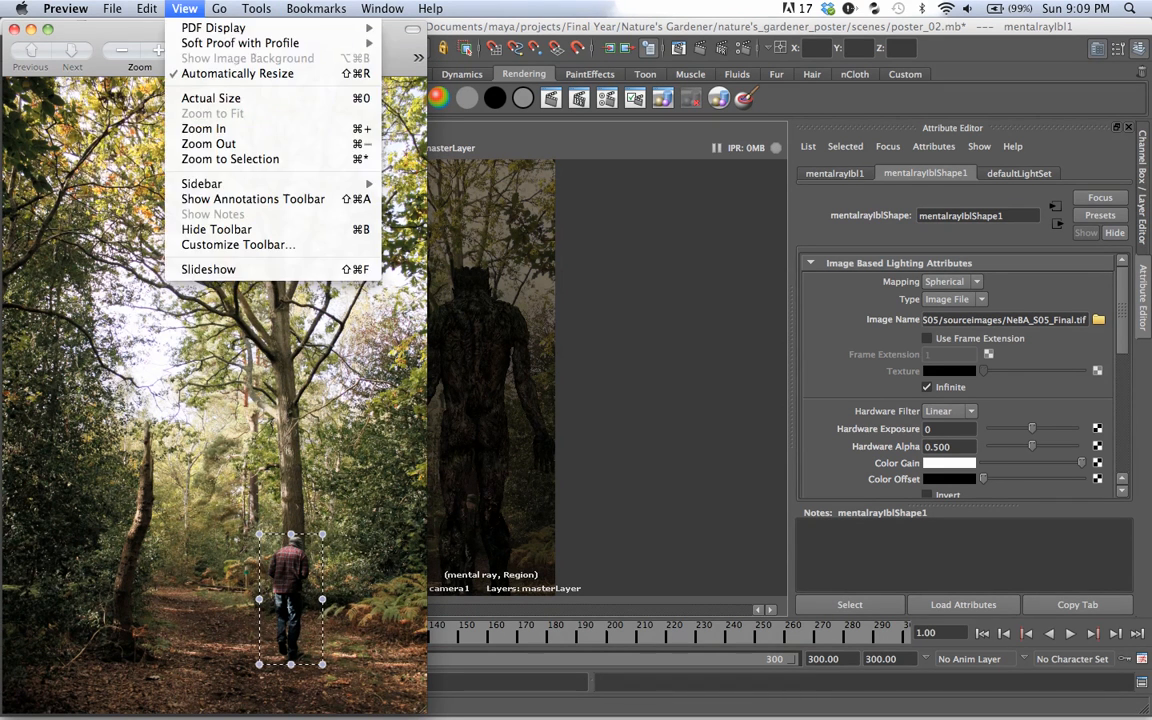
{"action": "key", "text": "Escape"}
{"action": "left_click_drag", "start_coordinate": [291, 600], "coordinate": [318, 443]}
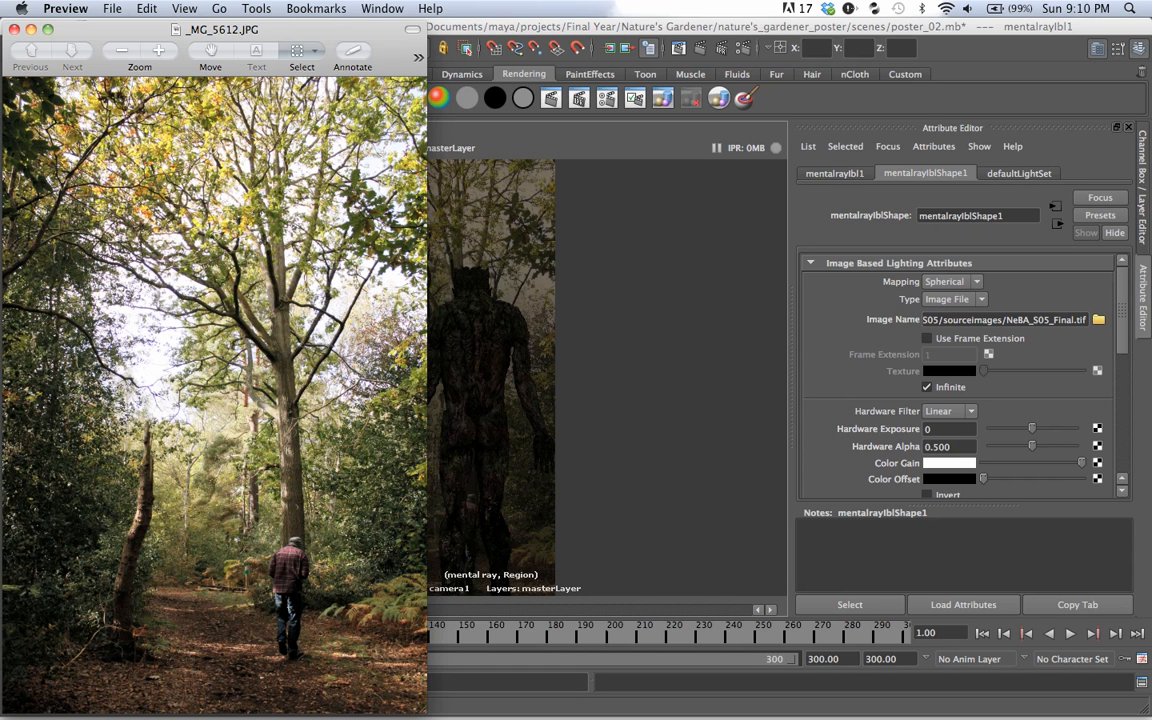
{"action": "left_click", "coordinate": [31, 29]}
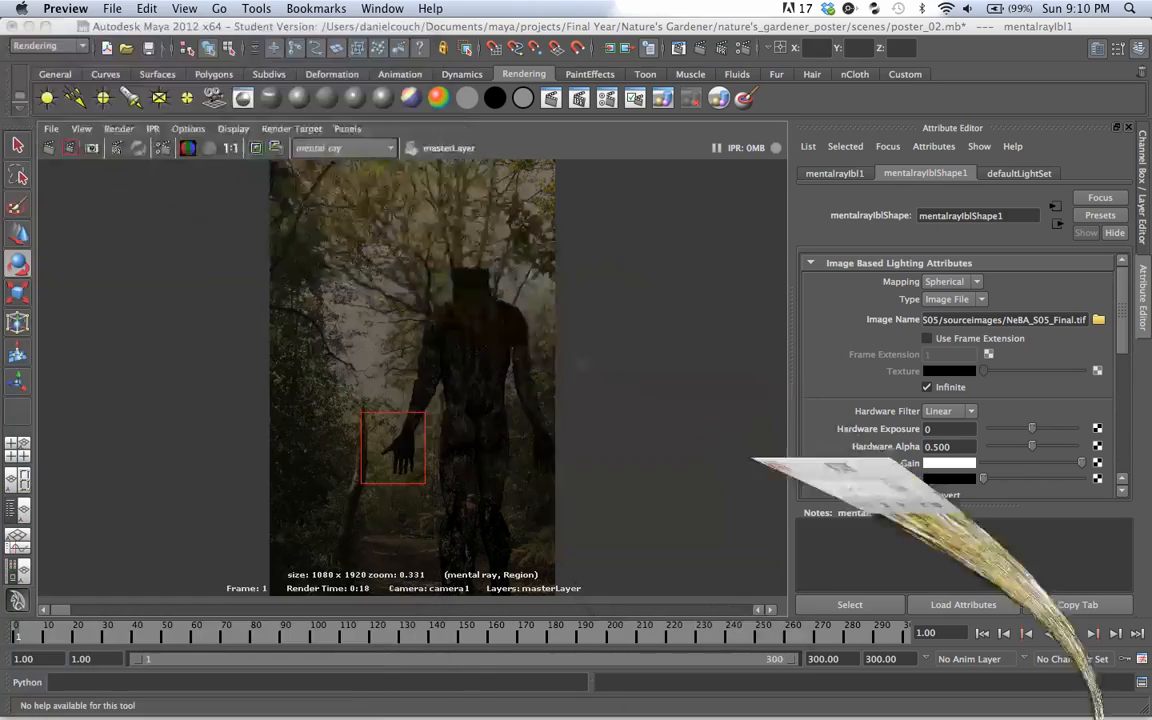
Step: Create a directional light in the scene and show it in the enlarged perspective view
{"action": "left_click", "coordinate": [412, 380]}
{"action": "key", "text": "space"}
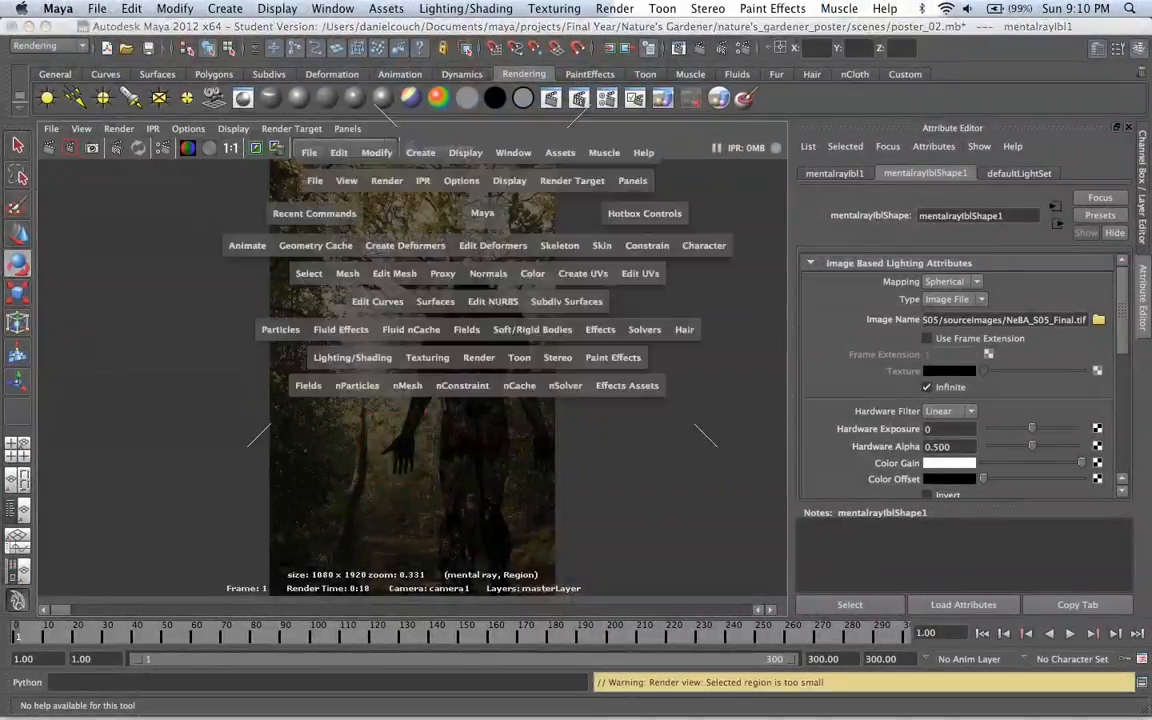
{"action": "key", "text": "space"}
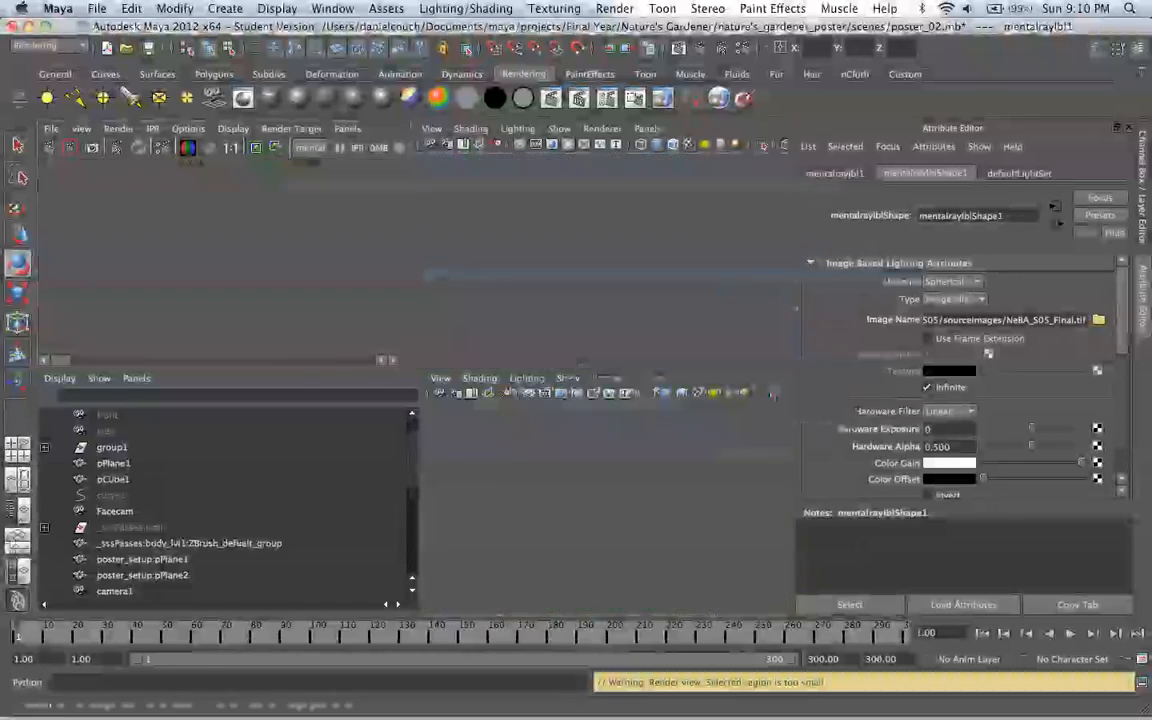
{"action": "left_click", "coordinate": [75, 98]}
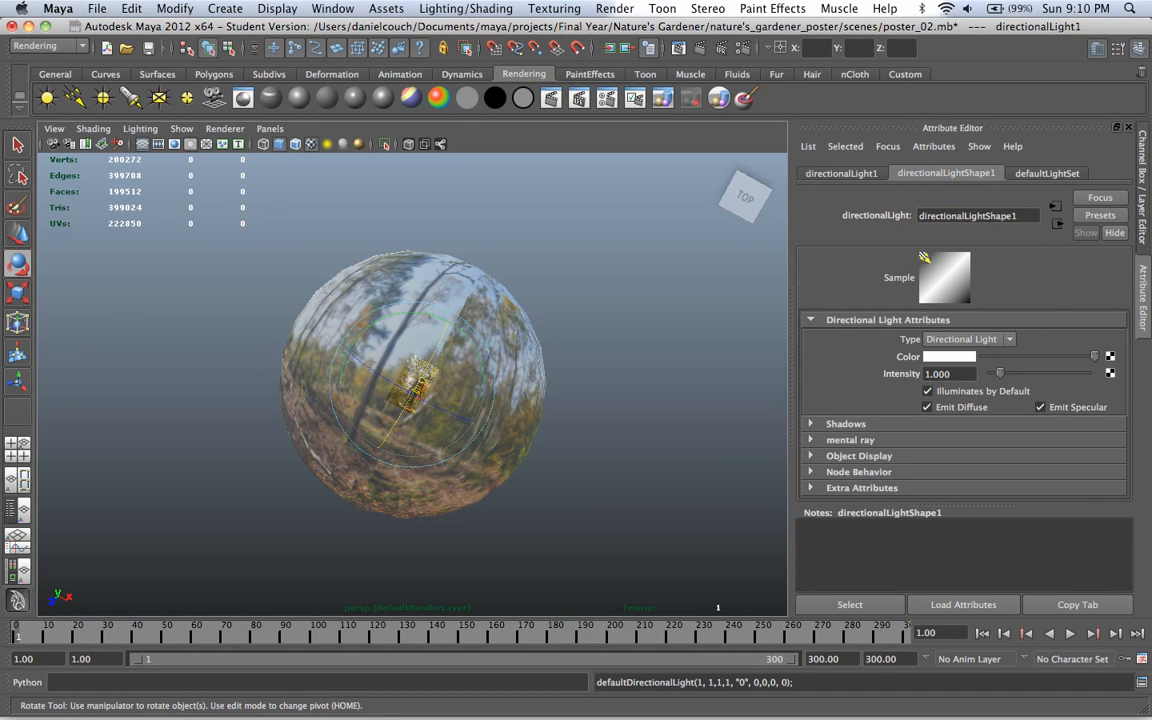
Step: Tint the directional light pale yellow with a hue of 56 and reduce the color's saturation
{"action": "left_click", "coordinate": [949, 357]}
{"action": "left_click_drag", "start_coordinate": [1122, 345], "coordinate": [1103, 309]}
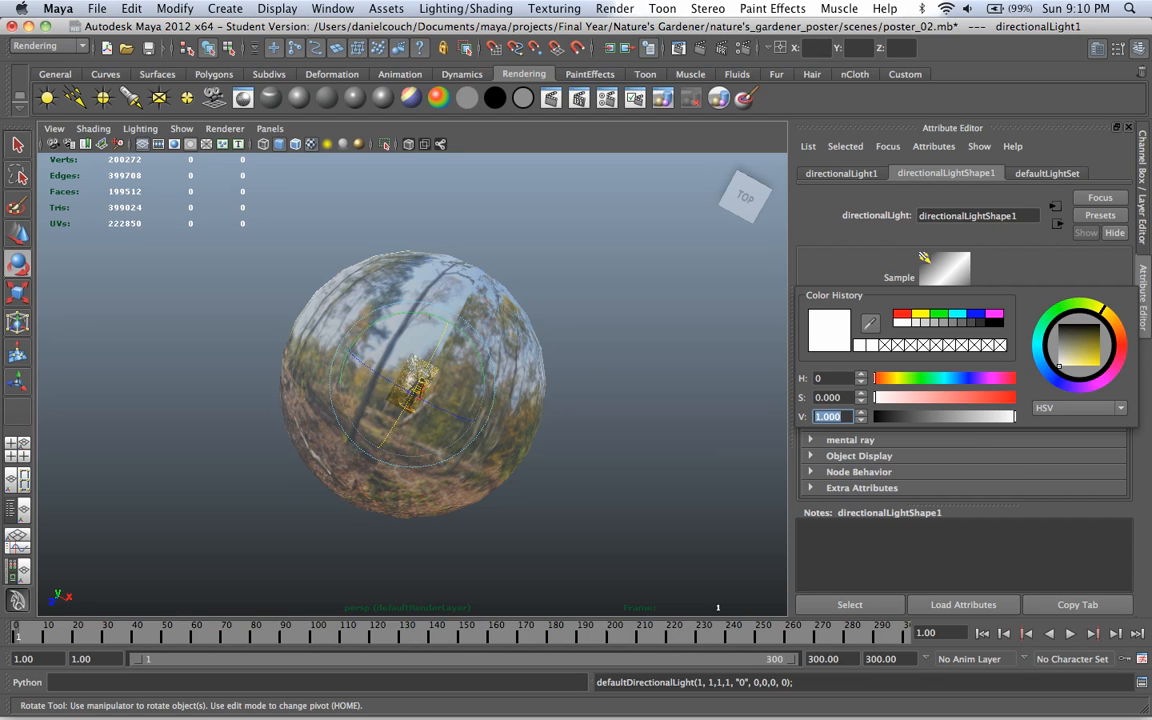
{"action": "left_click", "coordinate": [1064, 365]}
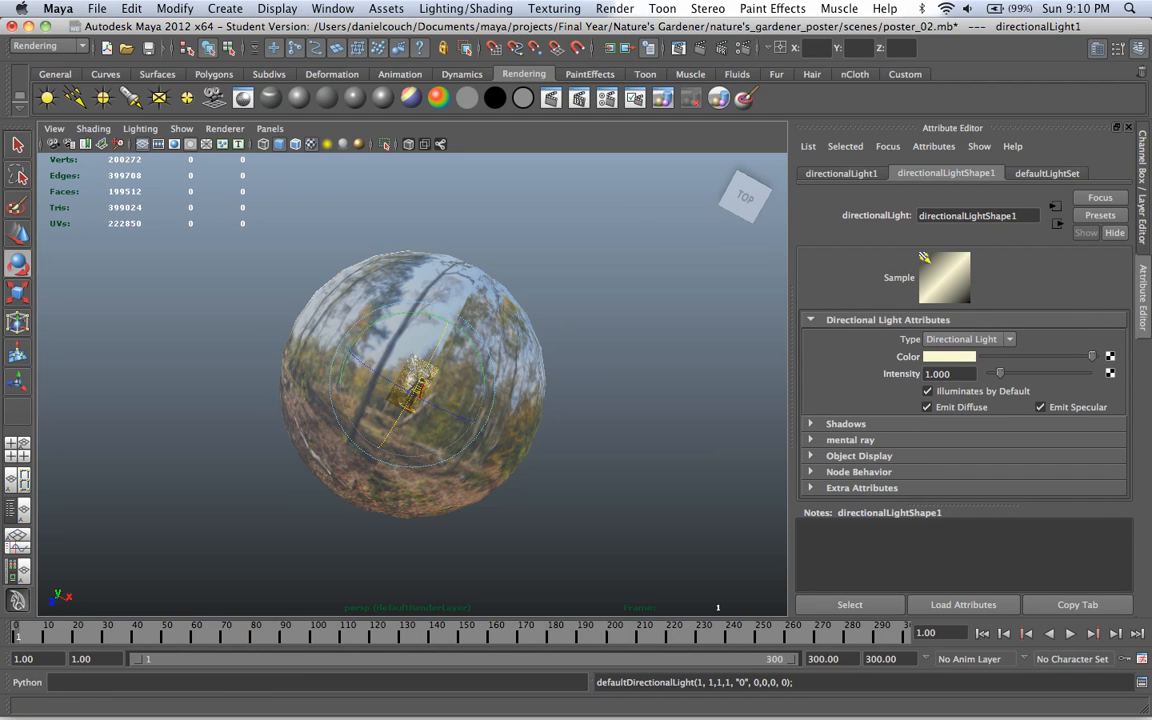
{"action": "left_click_drag", "start_coordinate": [1092, 356], "coordinate": [1095, 356]}
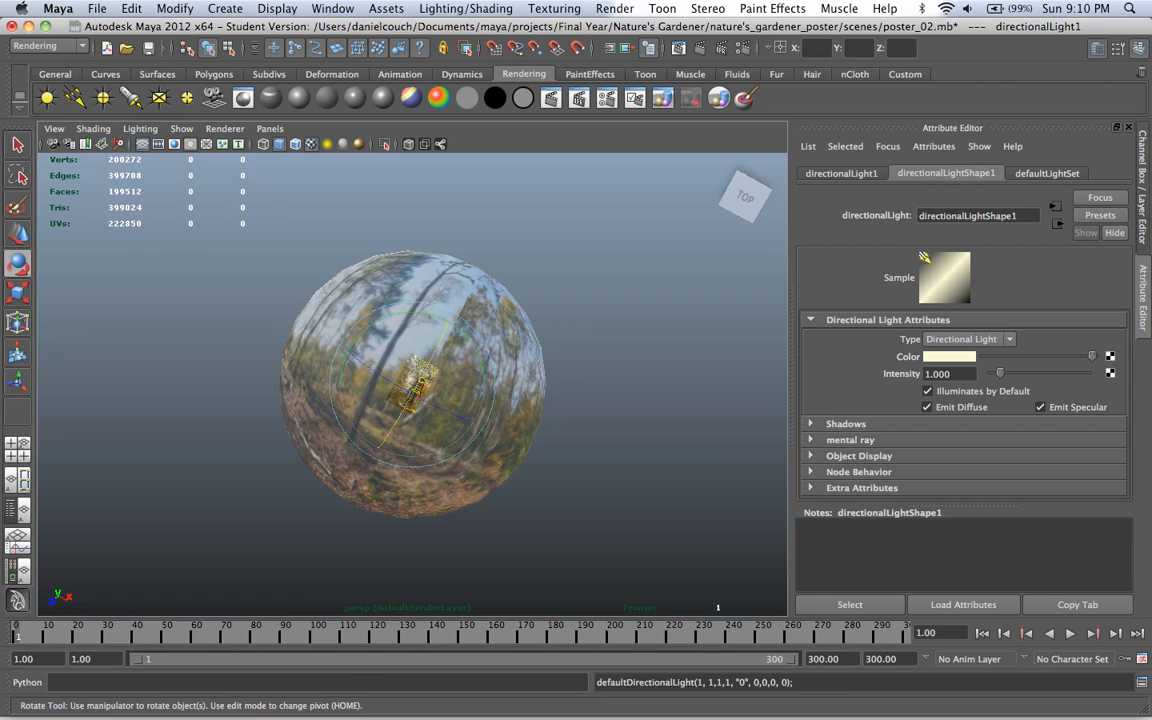
{"action": "left_click_drag", "start_coordinate": [460, 380], "coordinate": [382, 404], "text": "alt"}
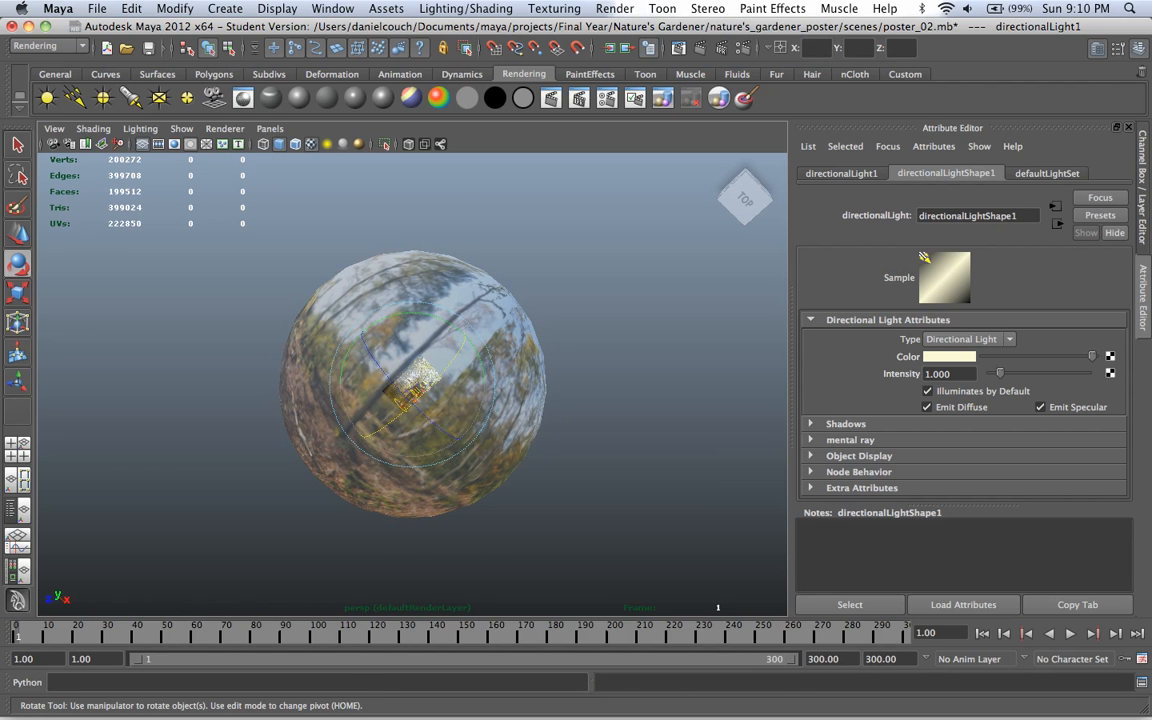
{"action": "left_click", "coordinate": [952, 357]}
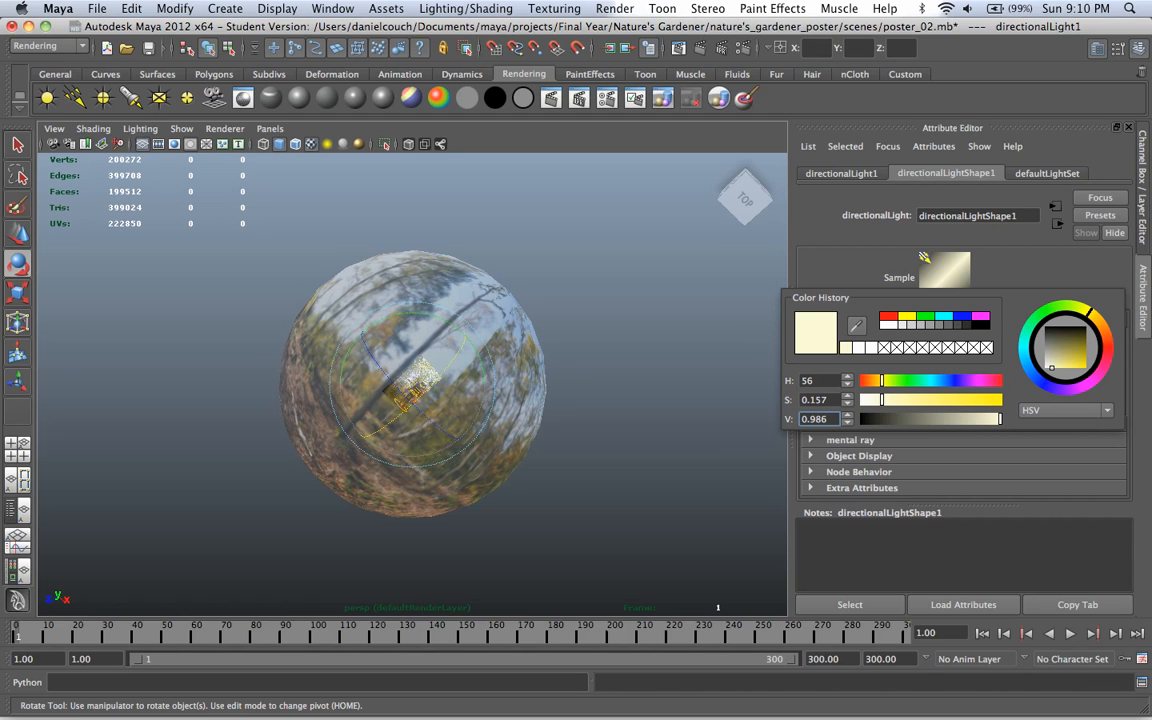
{"action": "left_click_drag", "start_coordinate": [882, 400], "coordinate": [871, 400]}
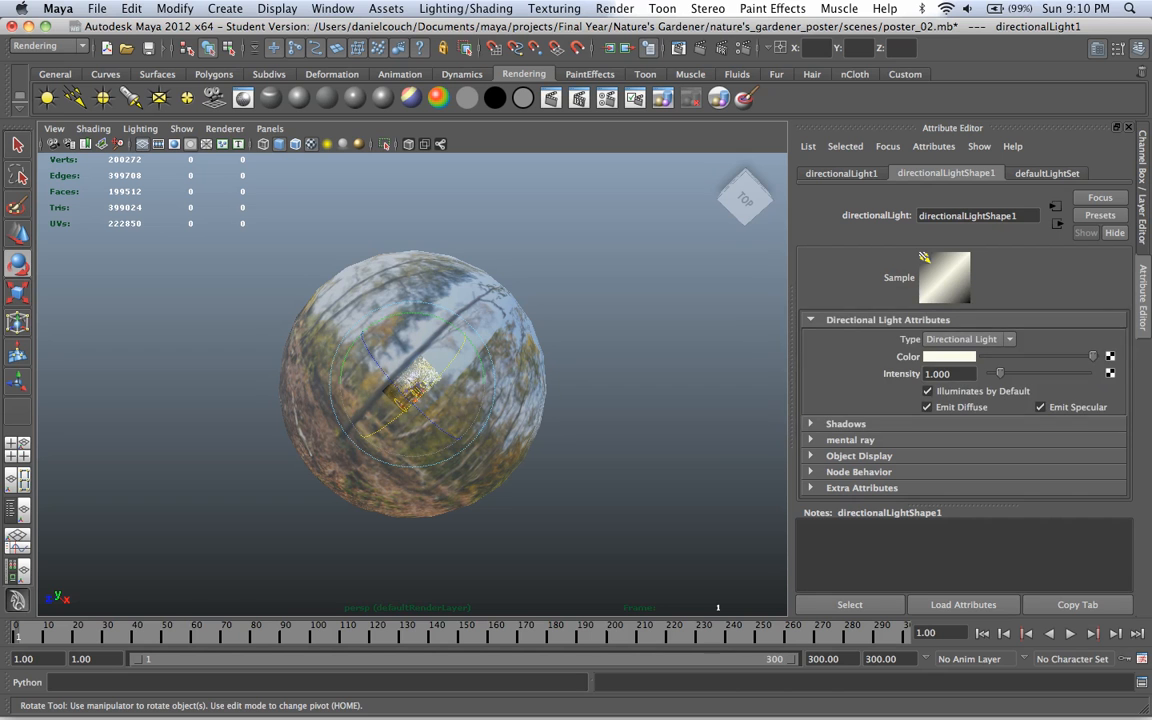
Step: Scale up the directional light and rotate it to about -151.4, -0.8, 37.3 degrees inside the sphere
{"action": "key", "text": "r"}
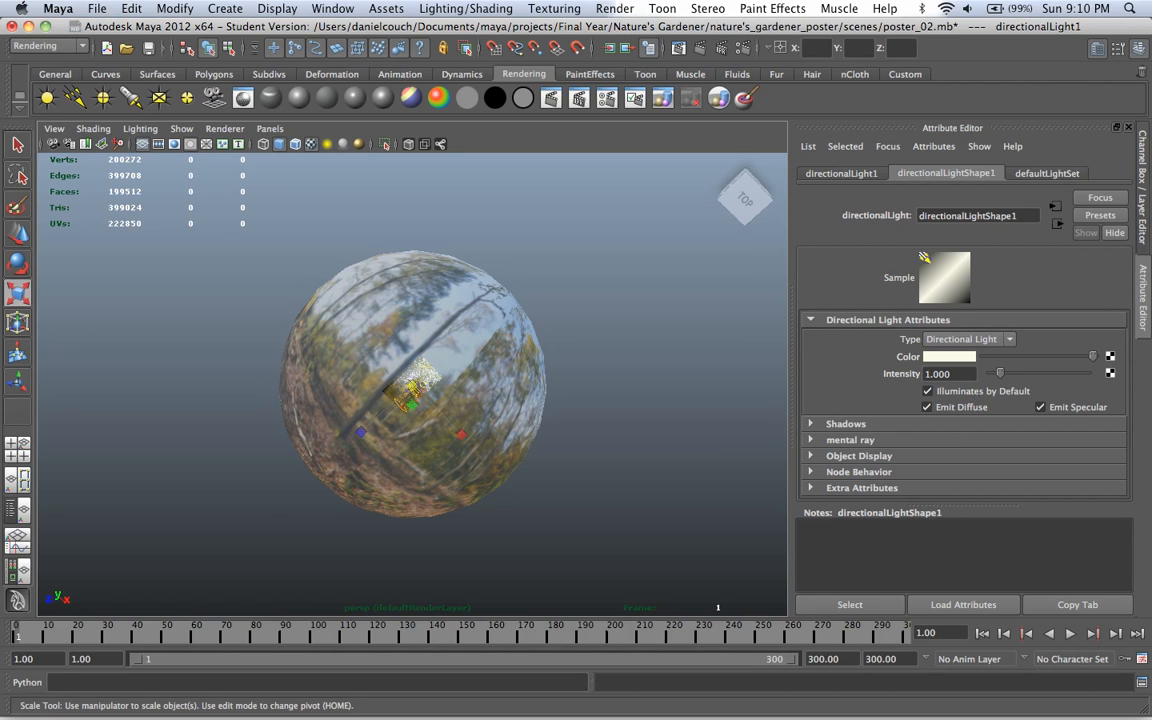
{"action": "left_click_drag", "start_coordinate": [411, 386], "coordinate": [400, 340]}
{"action": "key", "text": "e"}
{"action": "left_click_drag", "start_coordinate": [412, 386], "coordinate": [300, 360]}
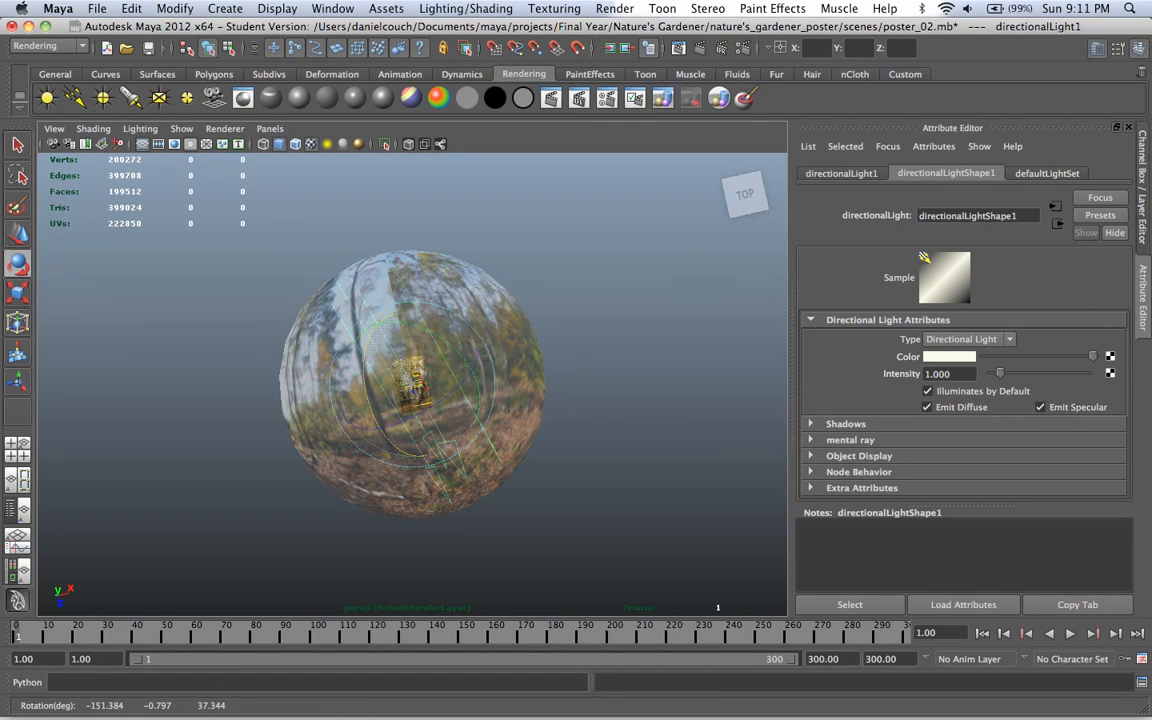
{"action": "left_click_drag", "start_coordinate": [398, 443], "coordinate": [401, 446]}
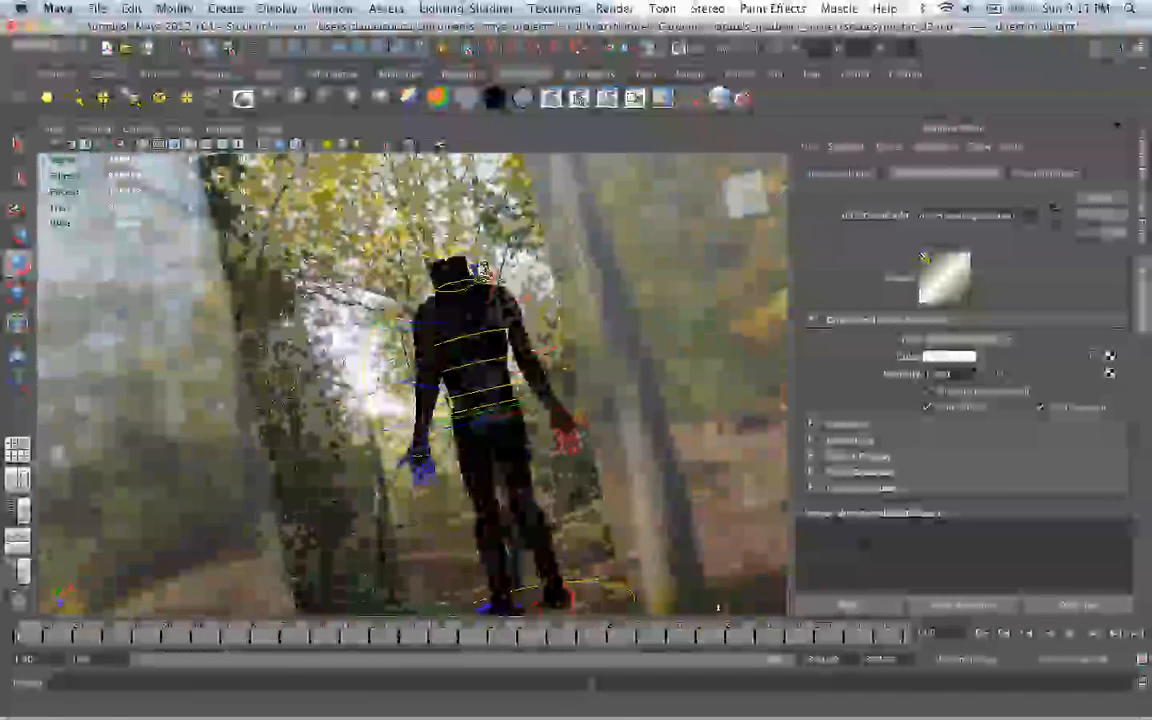
{"action": "left_click_drag", "start_coordinate": [483, 271], "coordinate": [500, 303], "text": "alt"}
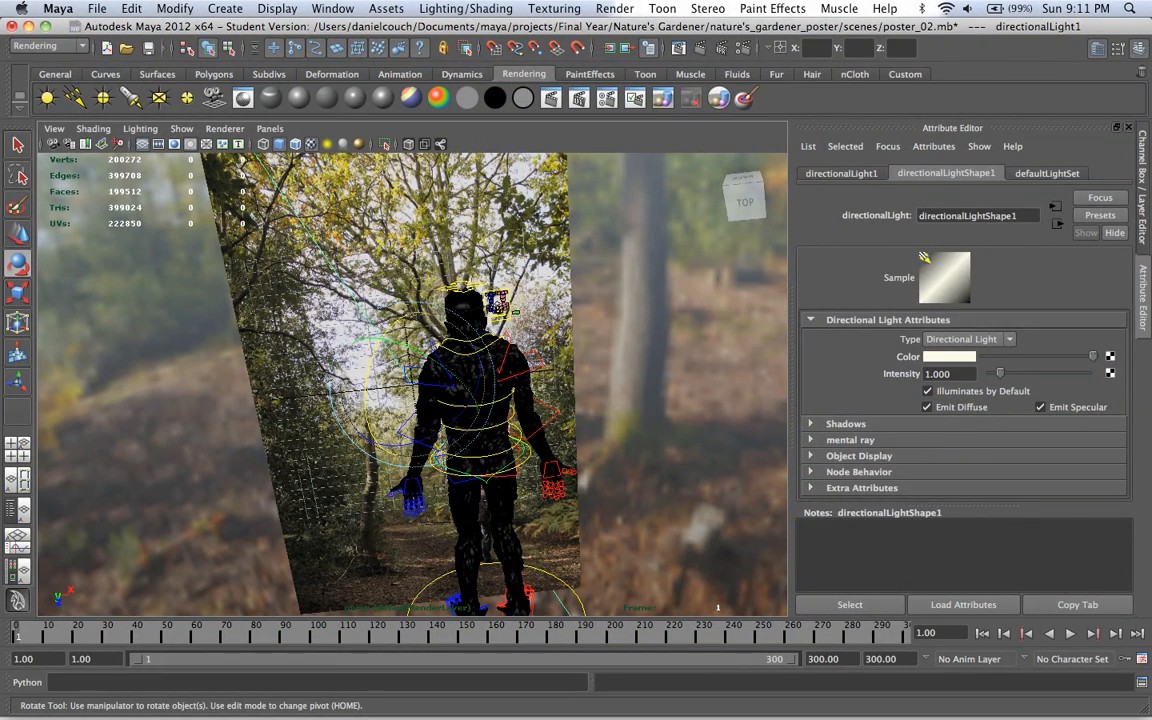
Step: Remove the directional light from the scene
{"action": "key", "text": "Delete"}
{"action": "key", "text": "ctrl+z"}
{"action": "key", "text": "ctrl+z"}
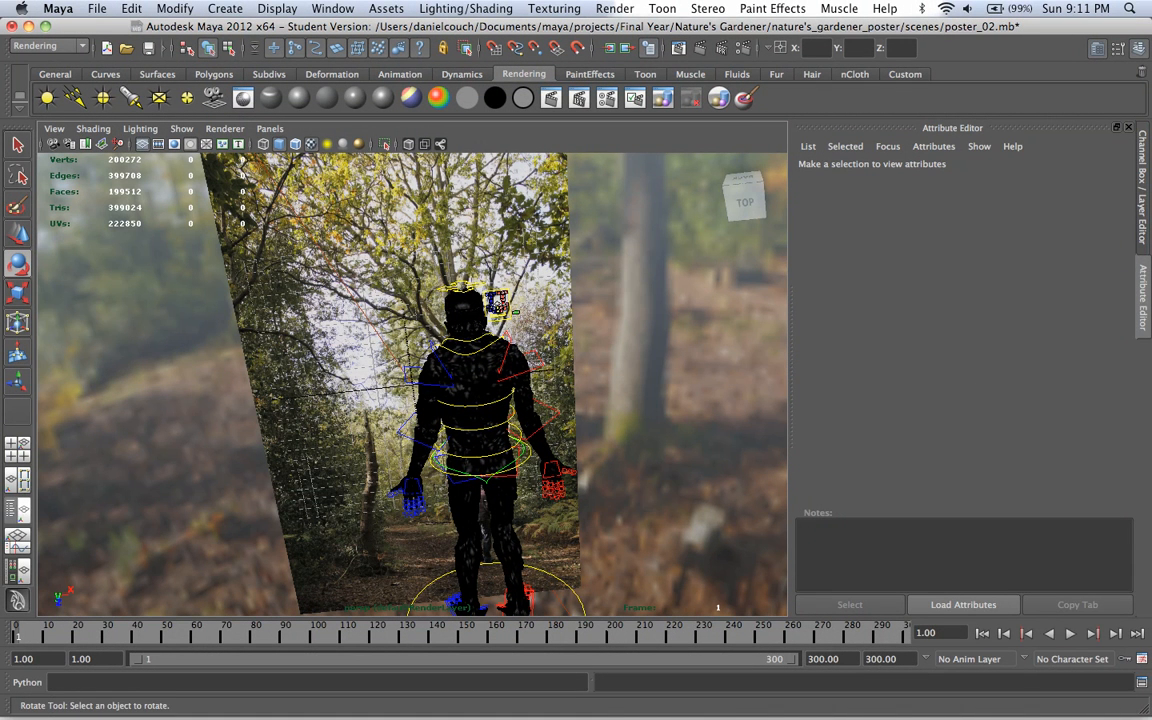
Step: Show the ground layer, make it selectable and select the ground plane under the troll's feet
{"action": "left_click", "coordinate": [1142, 188]}
{"action": "left_click", "coordinate": [914, 392]}
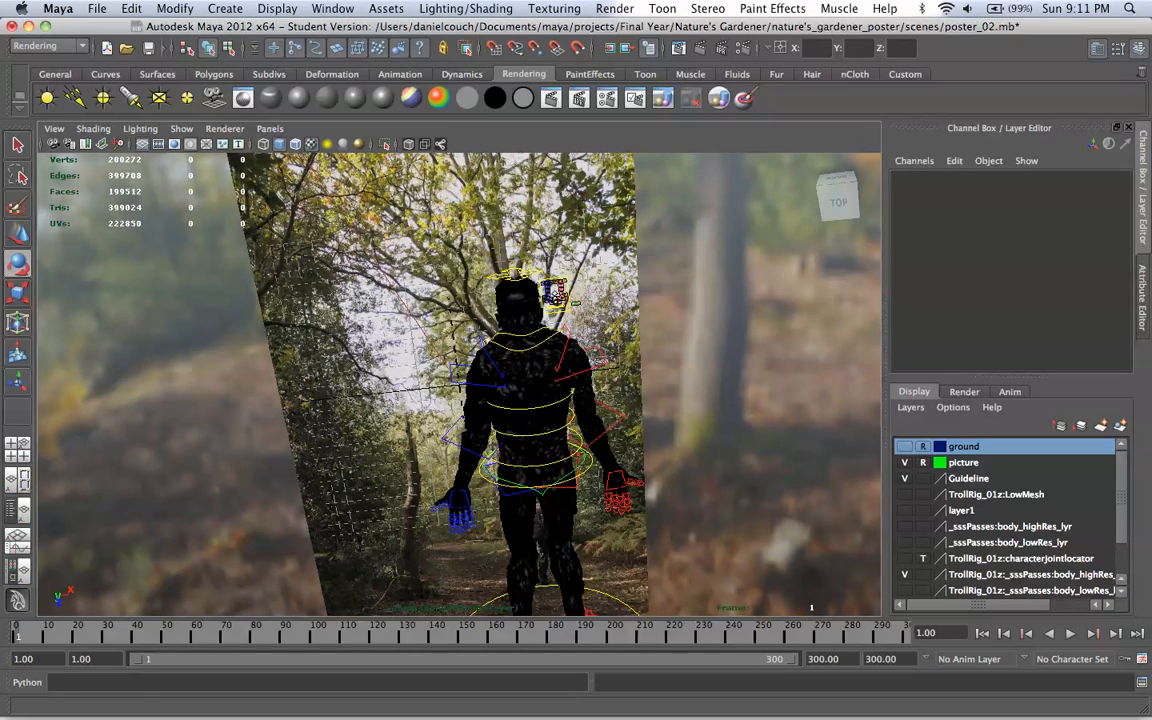
{"action": "left_click", "coordinate": [905, 446]}
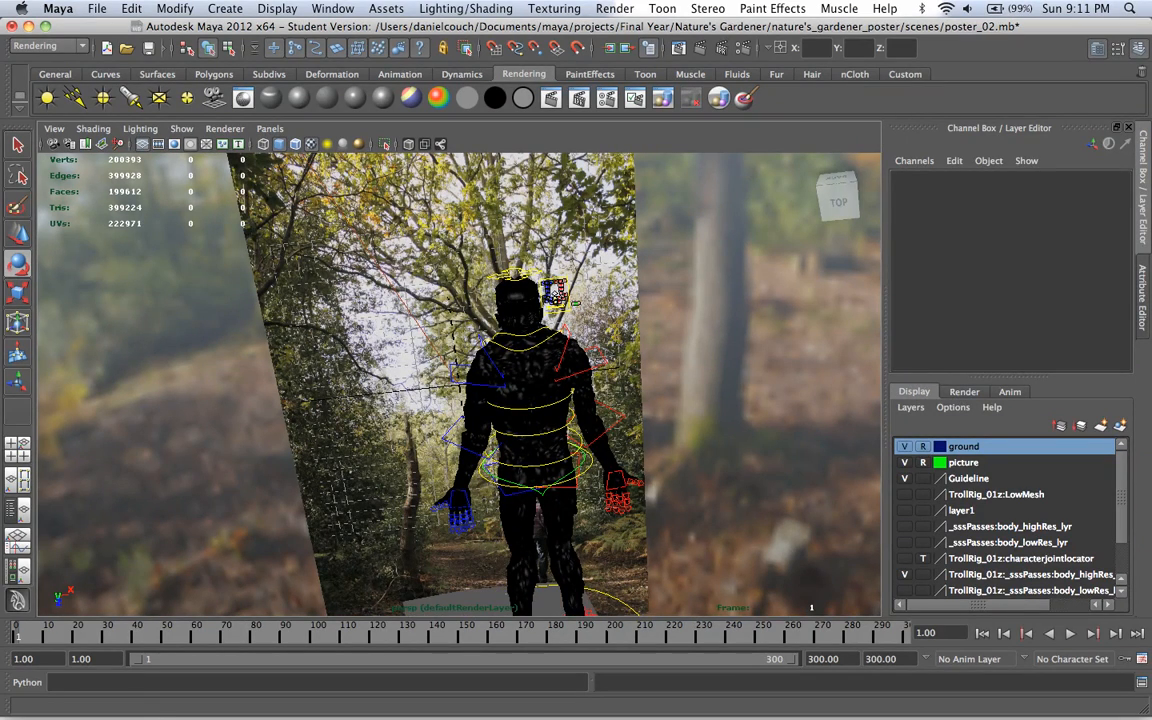
{"action": "scroll", "coordinate": [555, 297], "scroll_direction": "down", "scroll_amount": 3}
{"action": "left_click_drag", "start_coordinate": [555, 297], "coordinate": [550, 420], "text": "alt"}
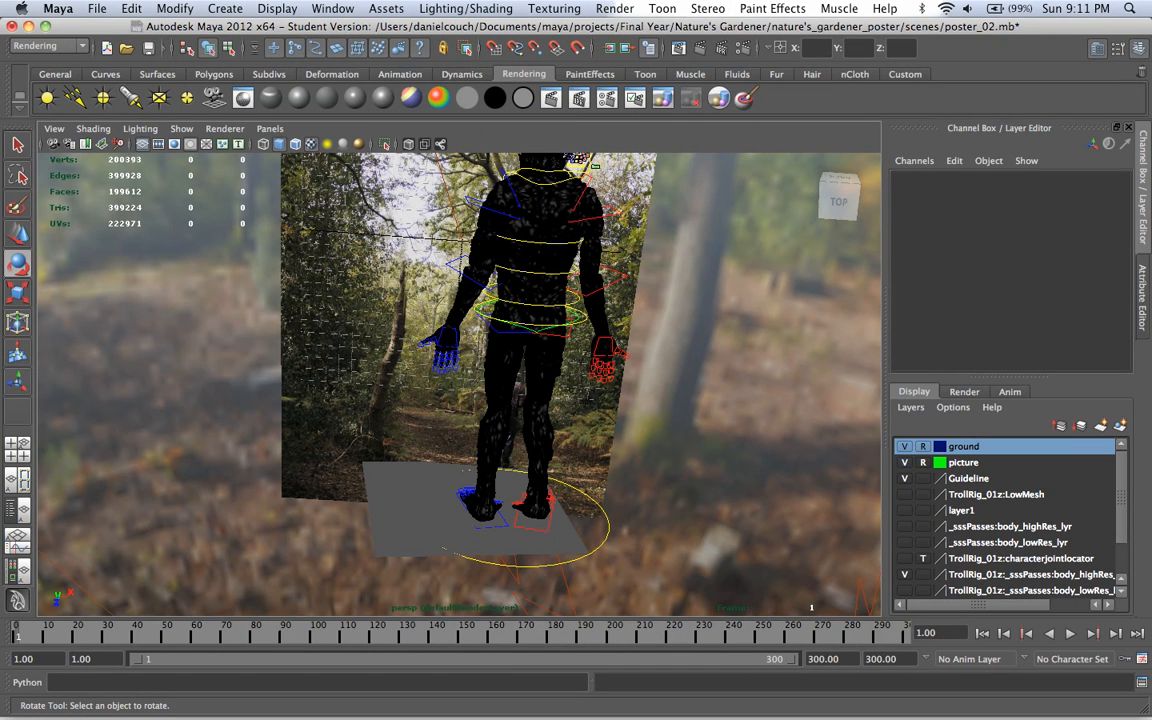
{"action": "left_click", "coordinate": [923, 447]}
{"action": "left_click", "coordinate": [422, 512]}
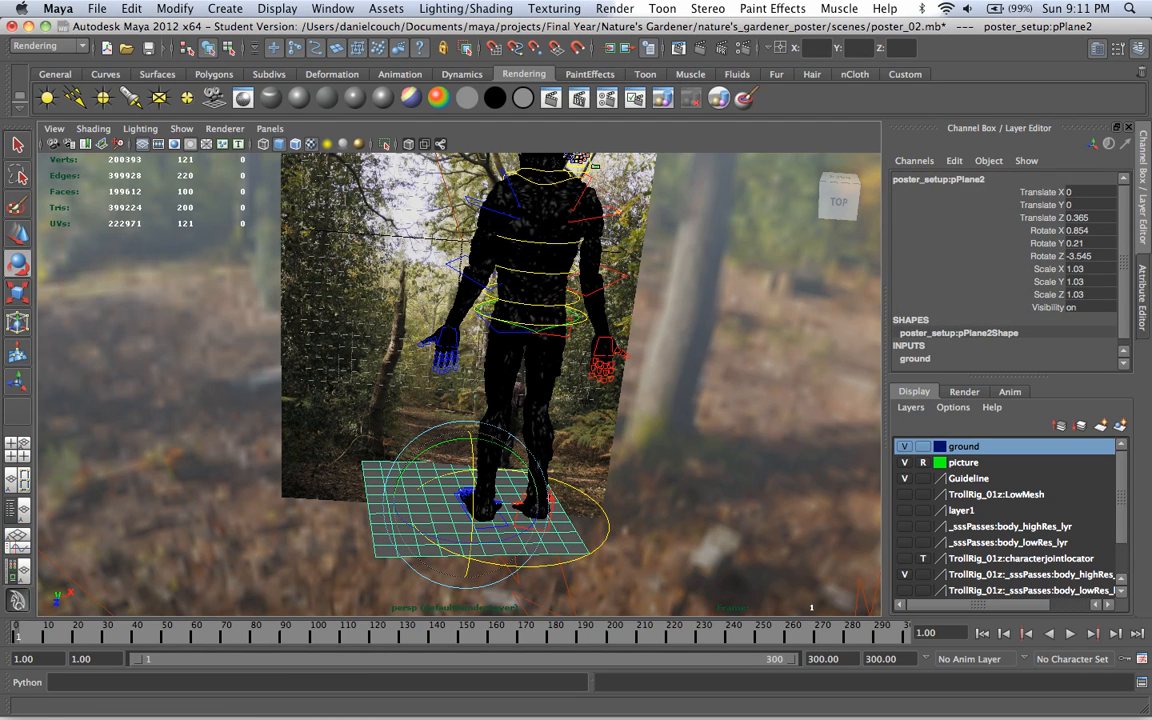
Step: Rename the selected ground plane as ground
{"action": "left_click", "coordinate": [938, 180]}
{"action": "key", "text": "BackSpace"}
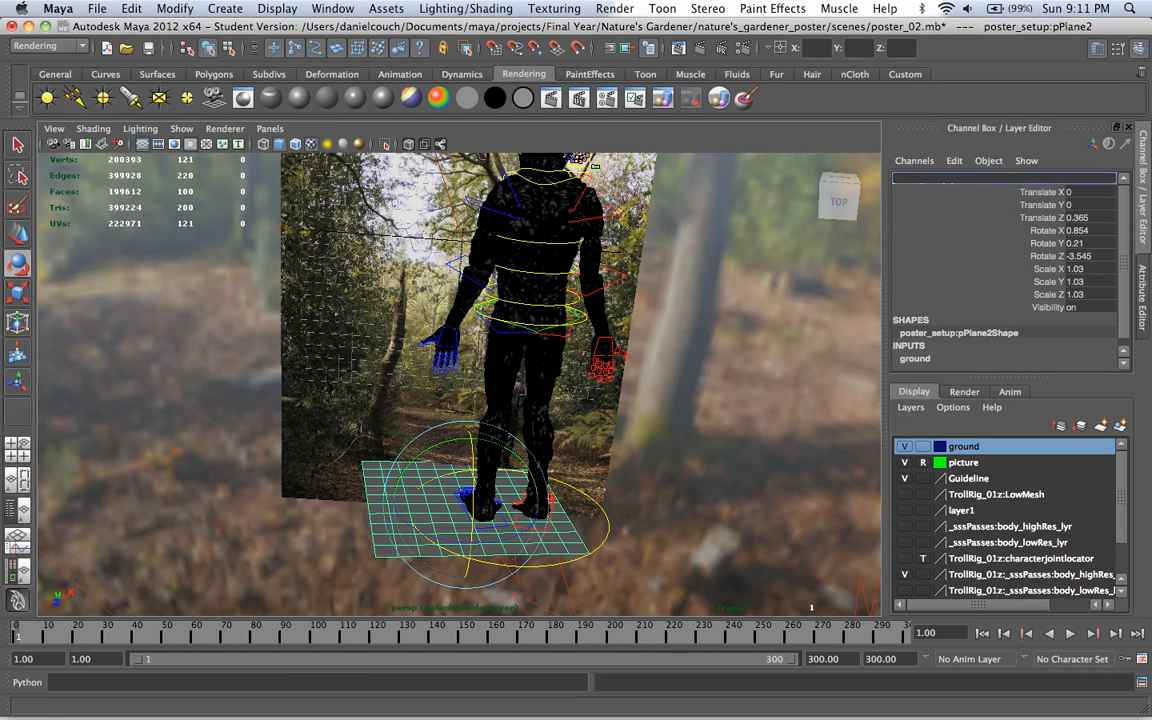
{"action": "type", "text": "ground"}
{"action": "key", "text": "Return"}
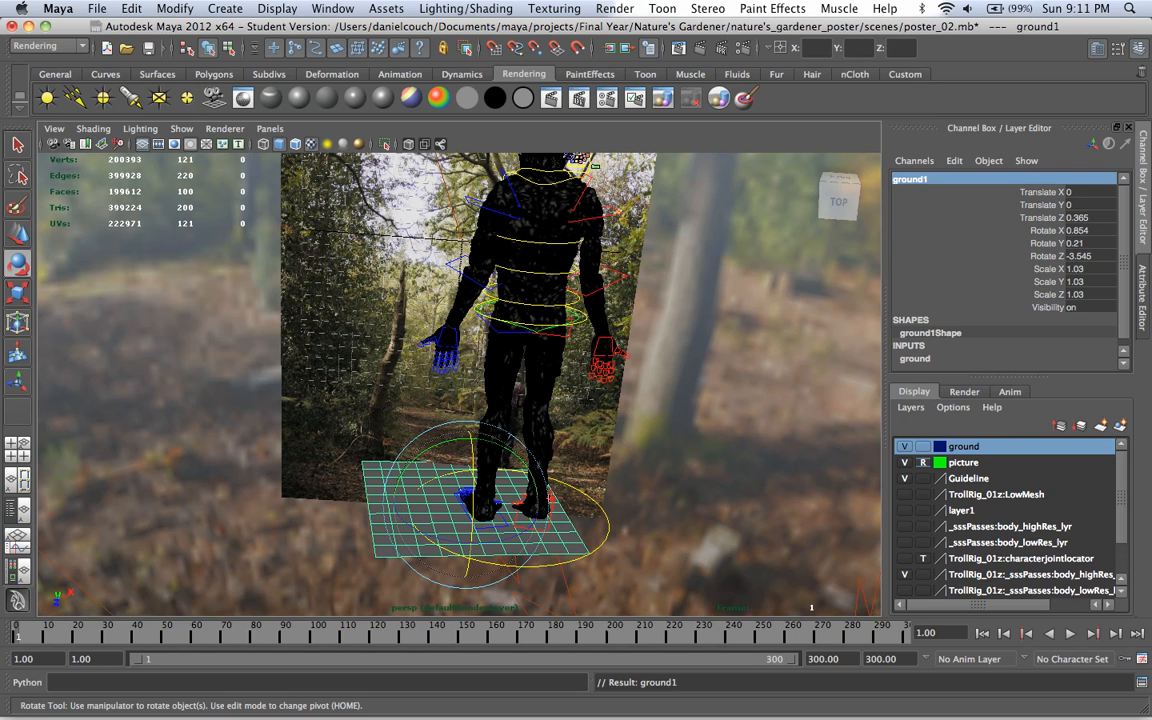
Step: Make the picture layer selectable and turn off Receive Shadows in the forest picture plane's render stats
{"action": "left_click", "coordinate": [690, 440]}
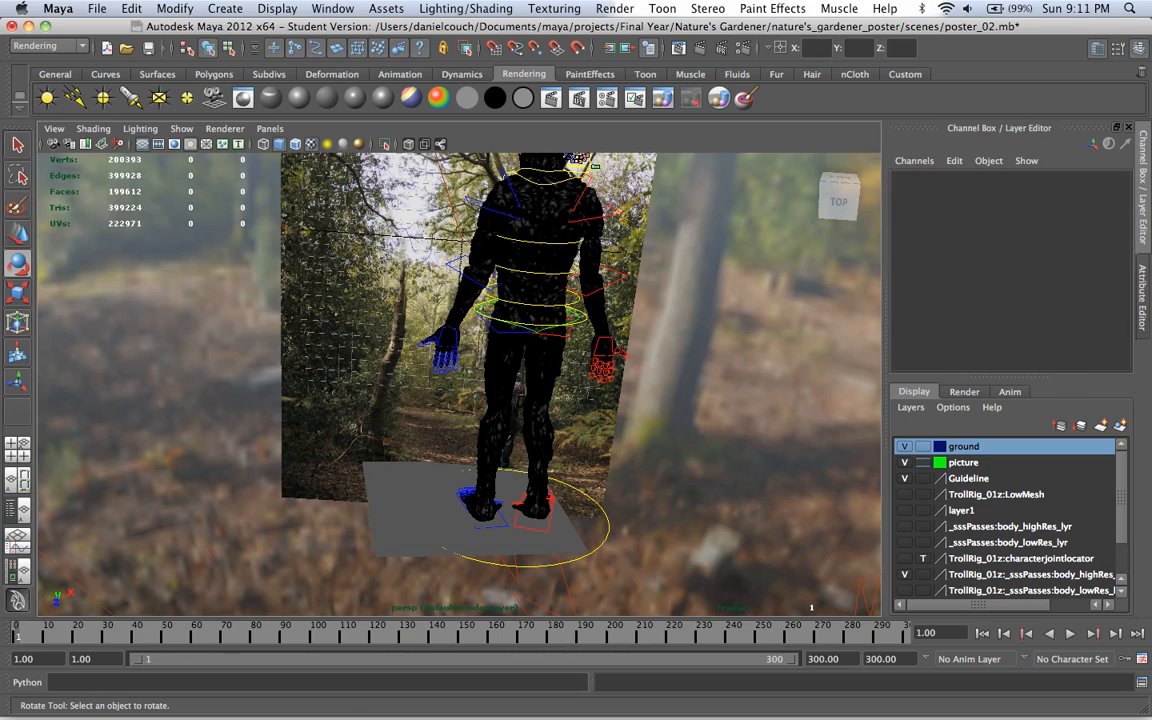
{"action": "left_click", "coordinate": [352, 440]}
{"action": "key", "text": "ctrl+a"}
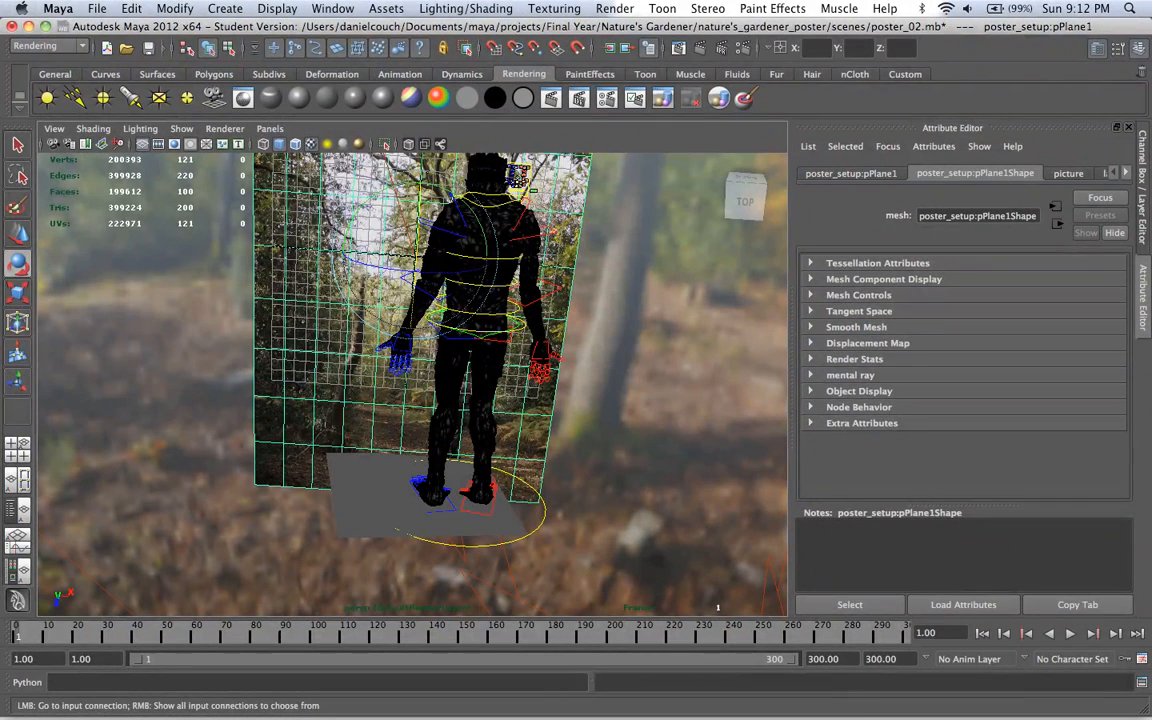
{"action": "left_click", "coordinate": [854, 359]}
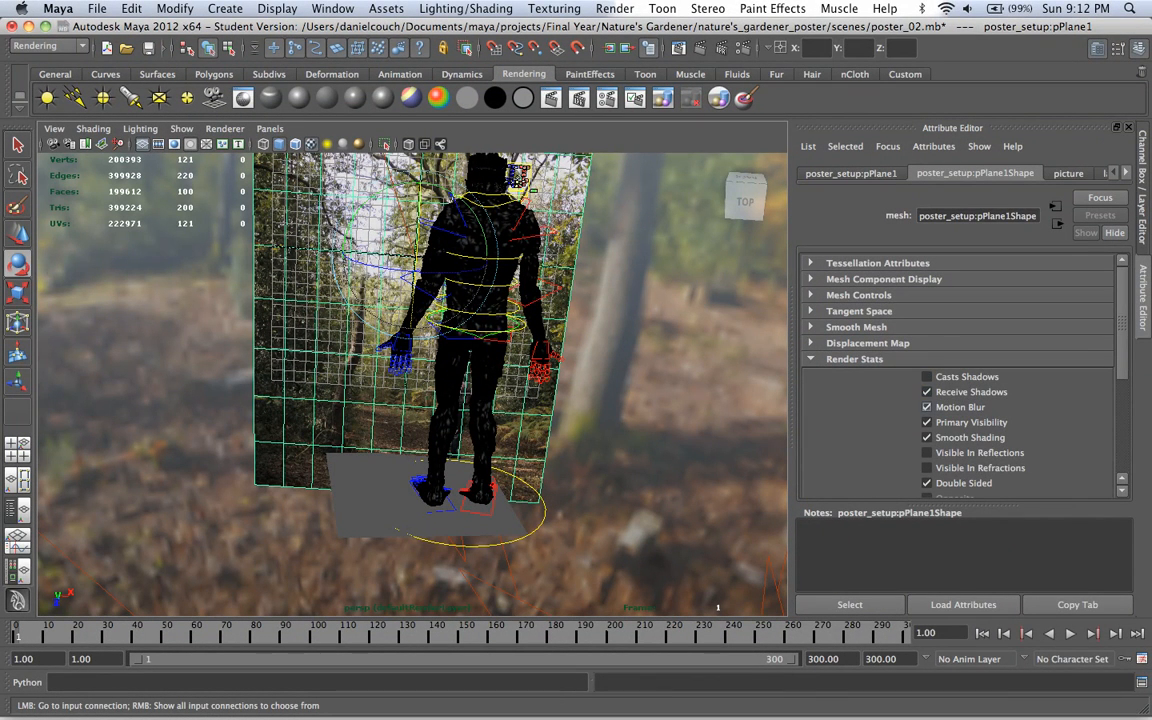
{"action": "left_click", "coordinate": [926, 391]}
Step: Assign a Use Background material to the ground plane with black specular color, reflectivity 0 and reflection limit 0
{"action": "left_click", "coordinate": [398, 528]}
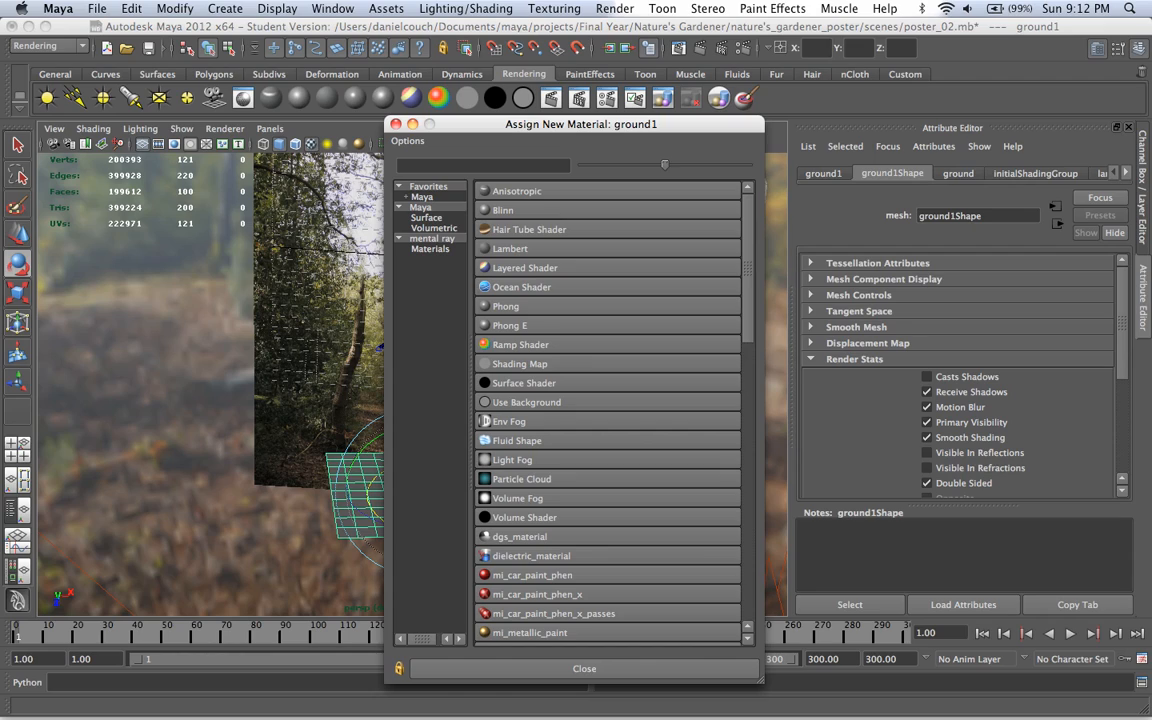
{"action": "left_click", "coordinate": [527, 402]}
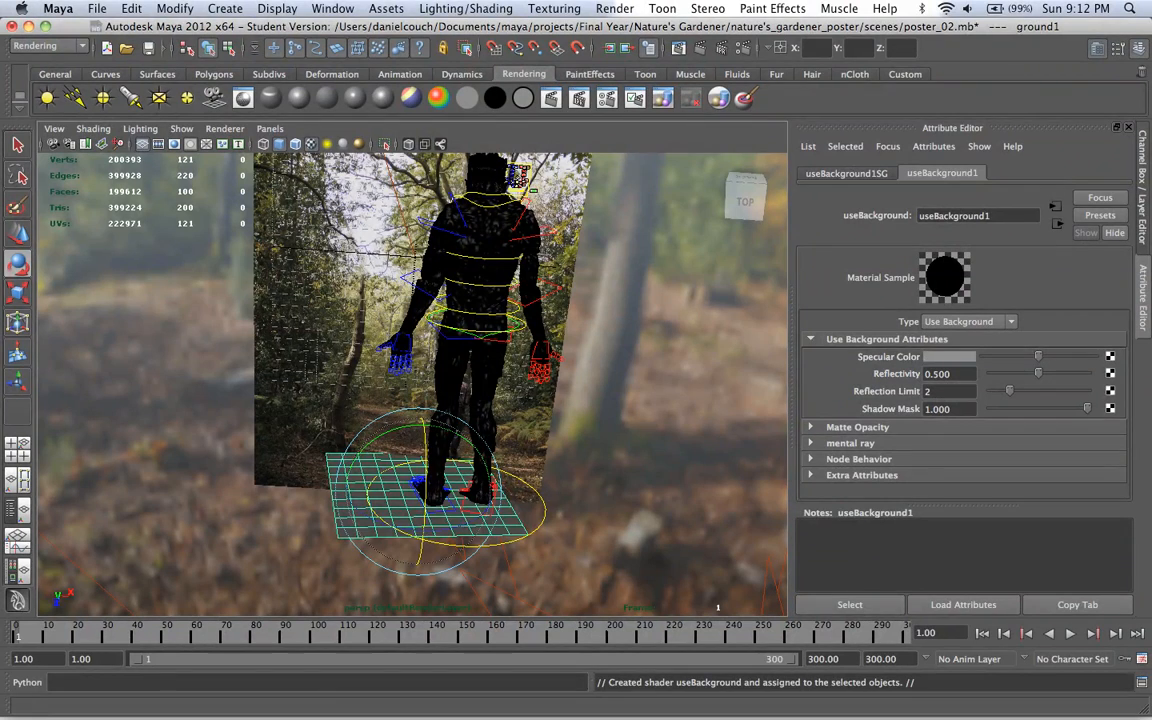
{"action": "left_click_drag", "start_coordinate": [1038, 356], "coordinate": [990, 391]}
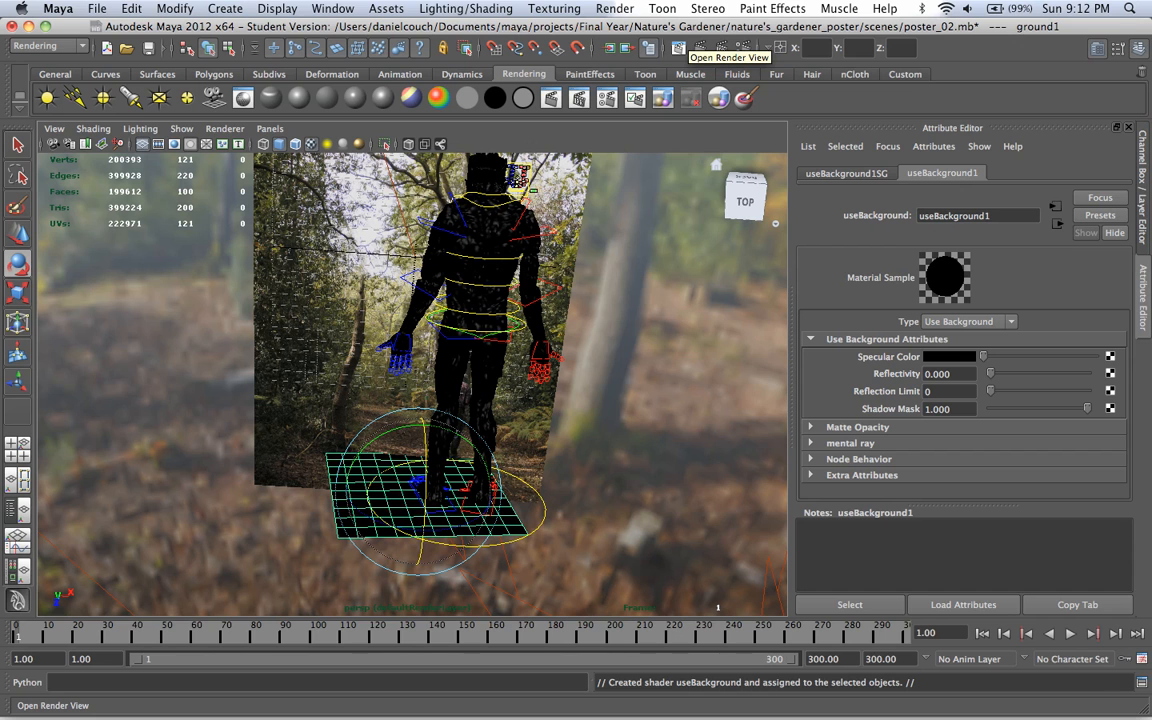
Step: Enable ray trace shadows on the directional light
{"action": "left_click", "coordinate": [679, 47]}
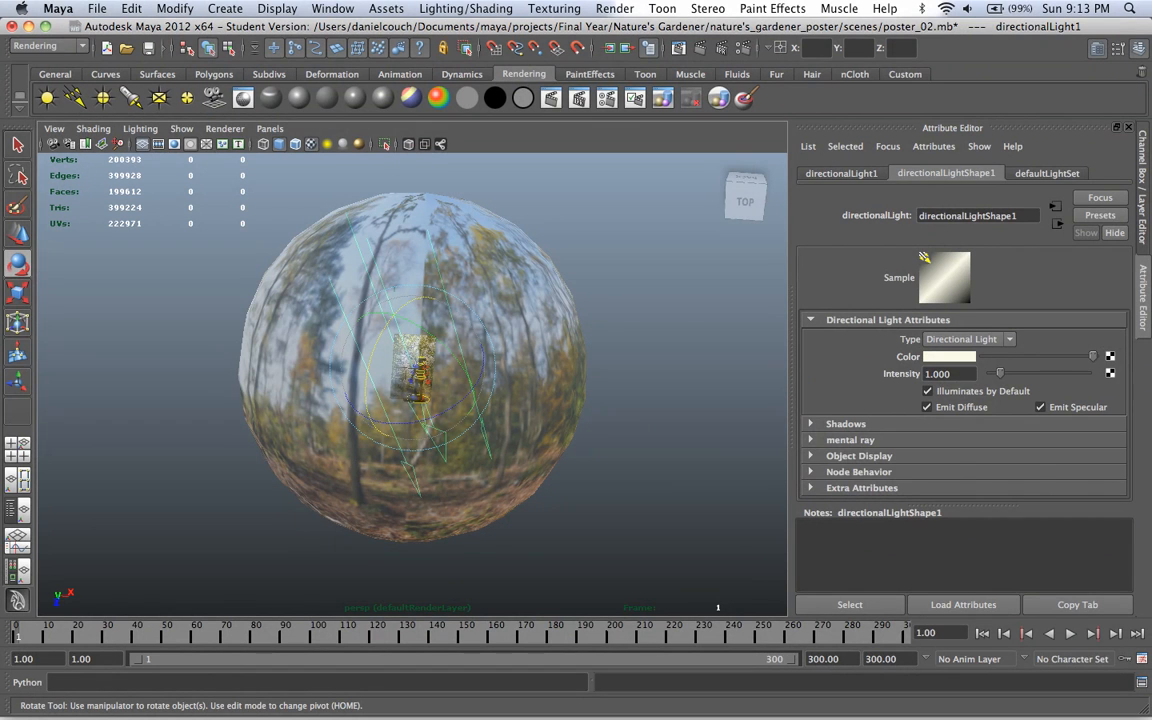
{"action": "left_click", "coordinate": [845, 424]}
{"action": "scroll", "coordinate": [940, 400], "scroll_direction": "down", "scroll_amount": 3}
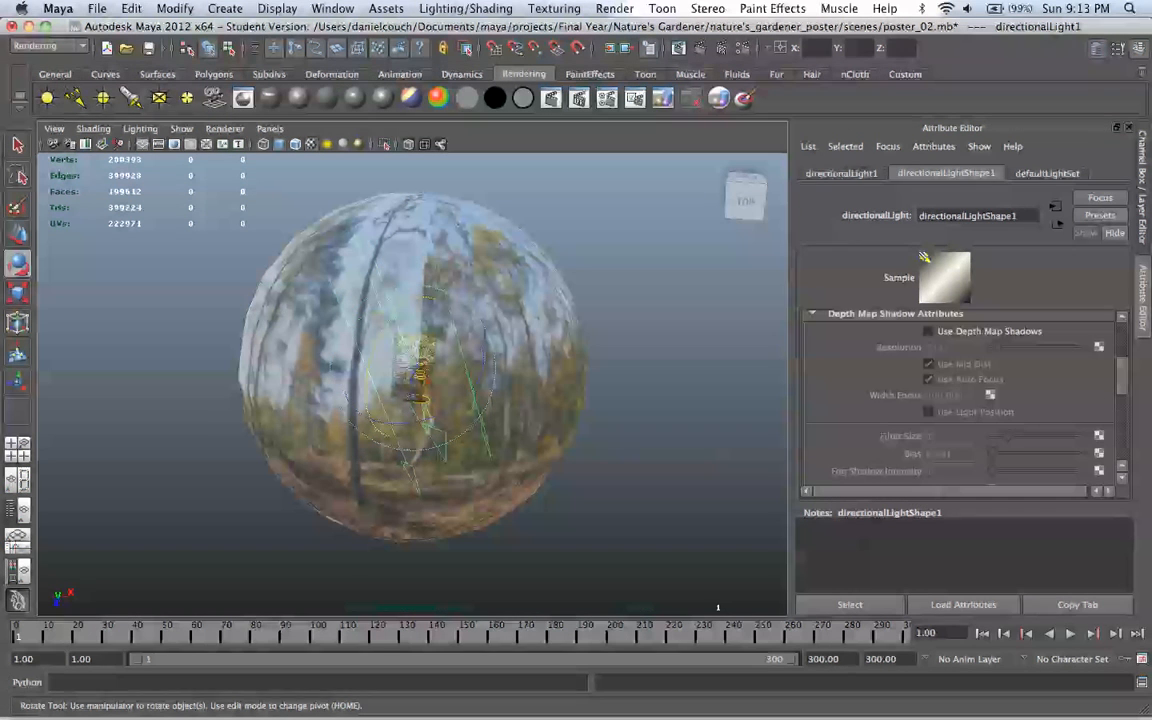
{"action": "left_click", "coordinate": [860, 314]}
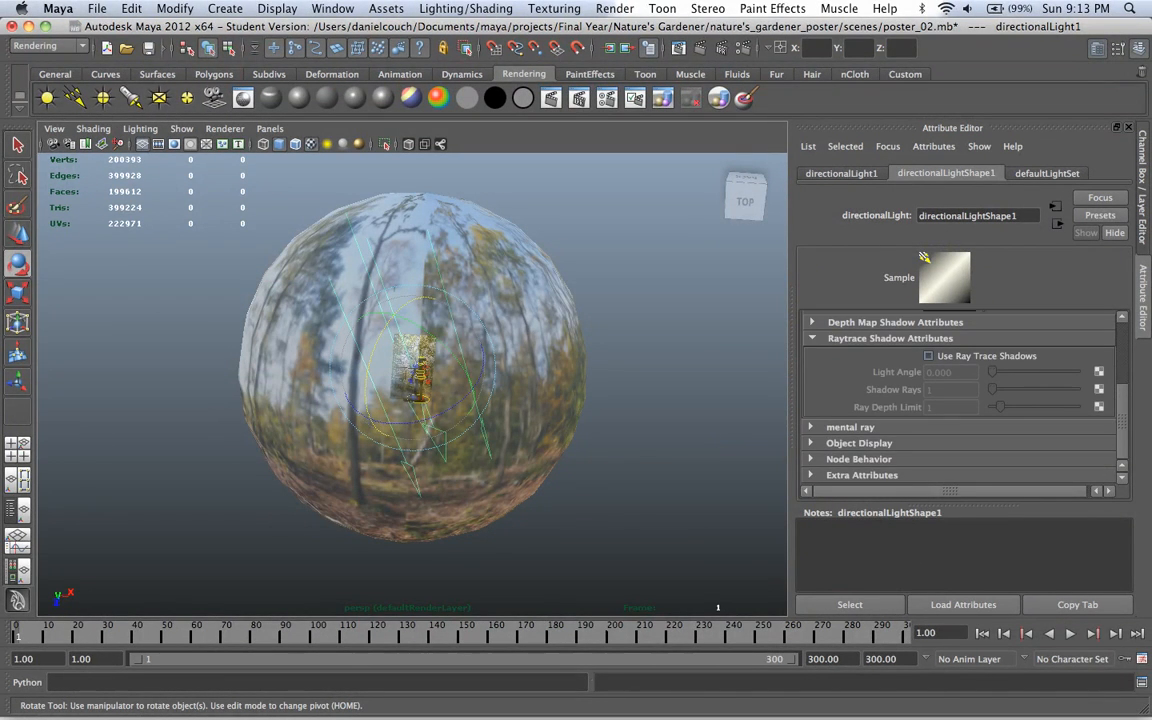
{"action": "left_click", "coordinate": [929, 356]}
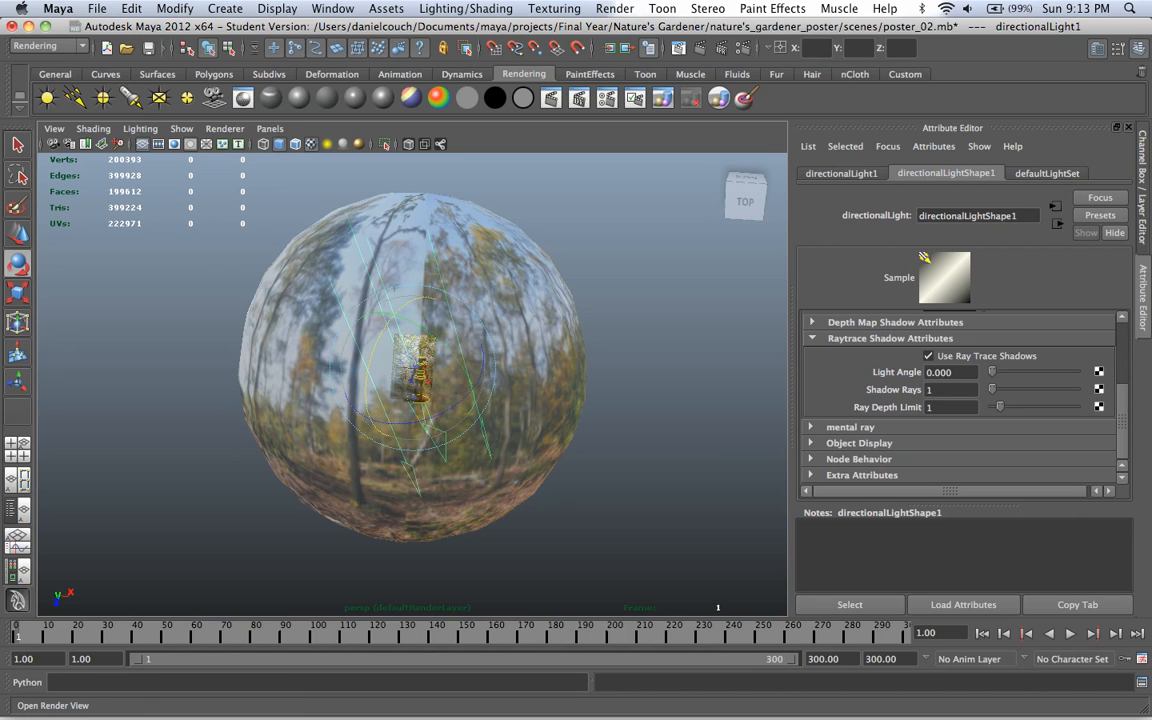
Step: Render the full camera1 frame with mental ray in the Render View
{"action": "left_click", "coordinate": [610, 44]}
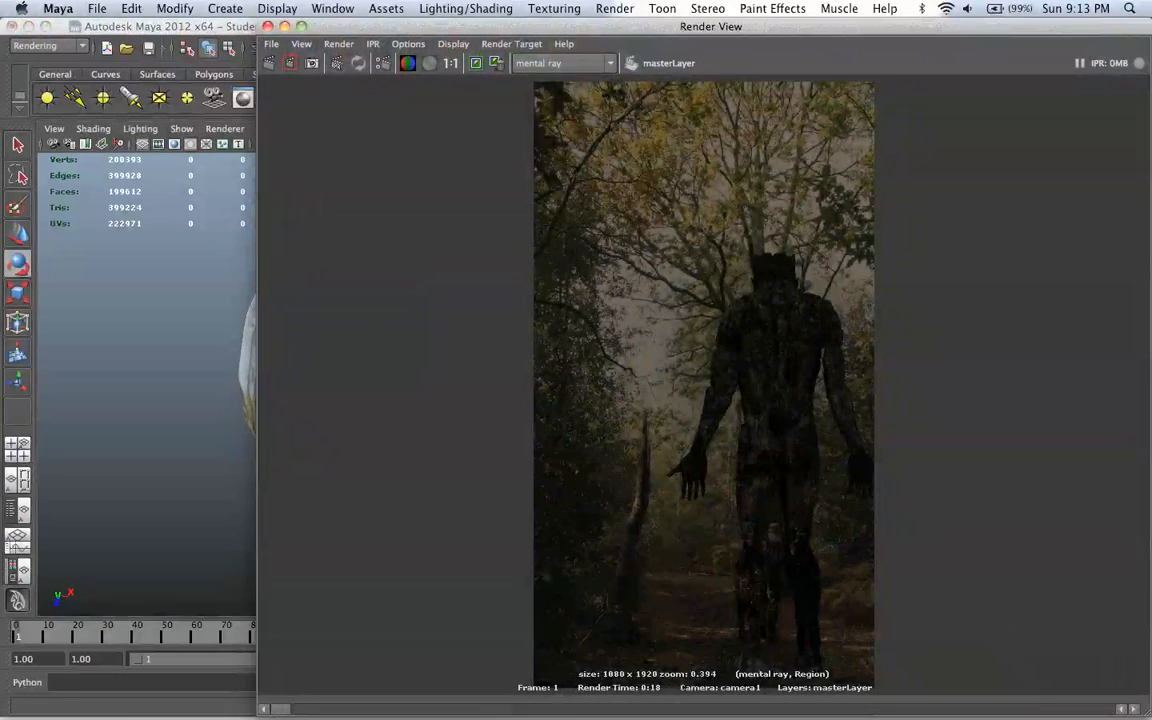
{"action": "left_click", "coordinate": [476, 63]}
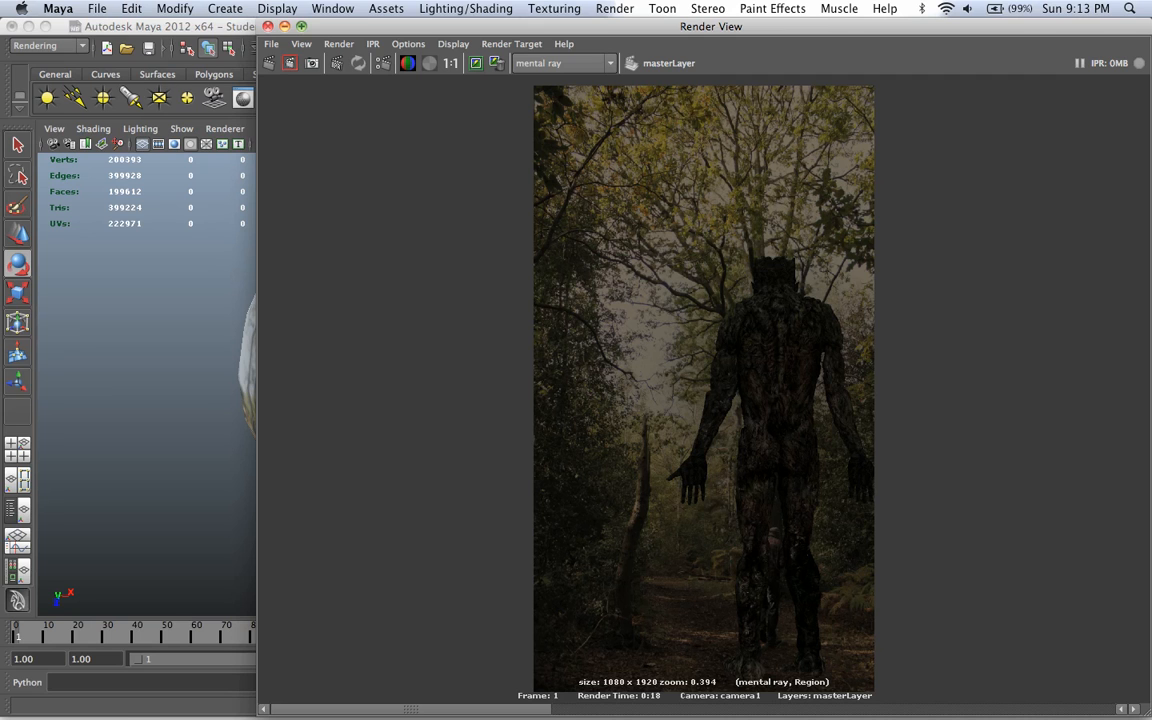
{"action": "left_click", "coordinate": [269, 63]}
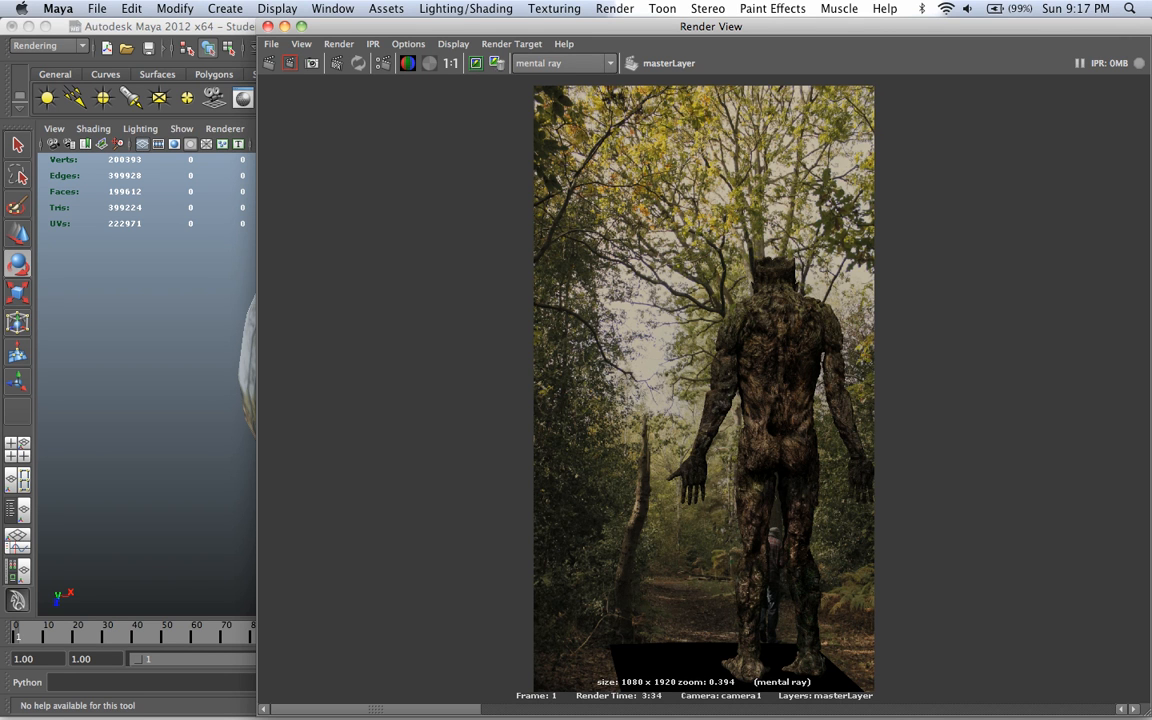
Step: Compare the new render with the previously stored renders of the troll
{"action": "left_click", "coordinate": [1133, 709]}
{"action": "left_click", "coordinate": [1133, 709]}
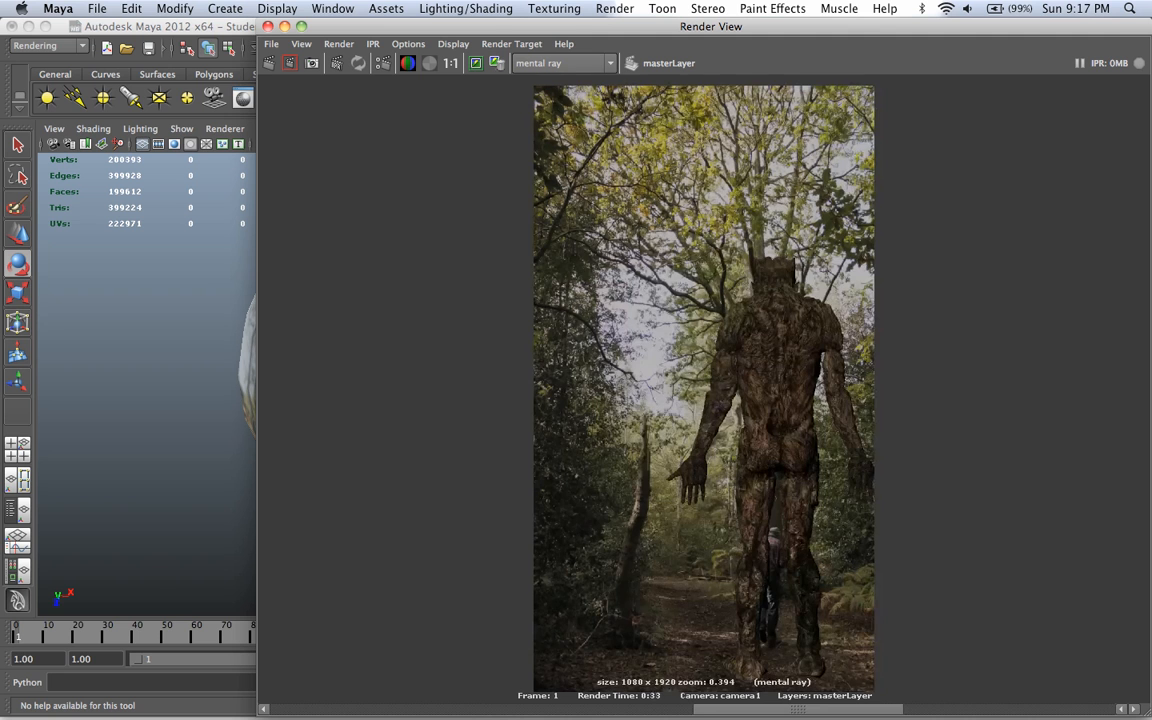
{"action": "left_click", "coordinate": [1133, 709]}
{"action": "left_click_drag", "start_coordinate": [1010, 709], "coordinate": [376, 709]}
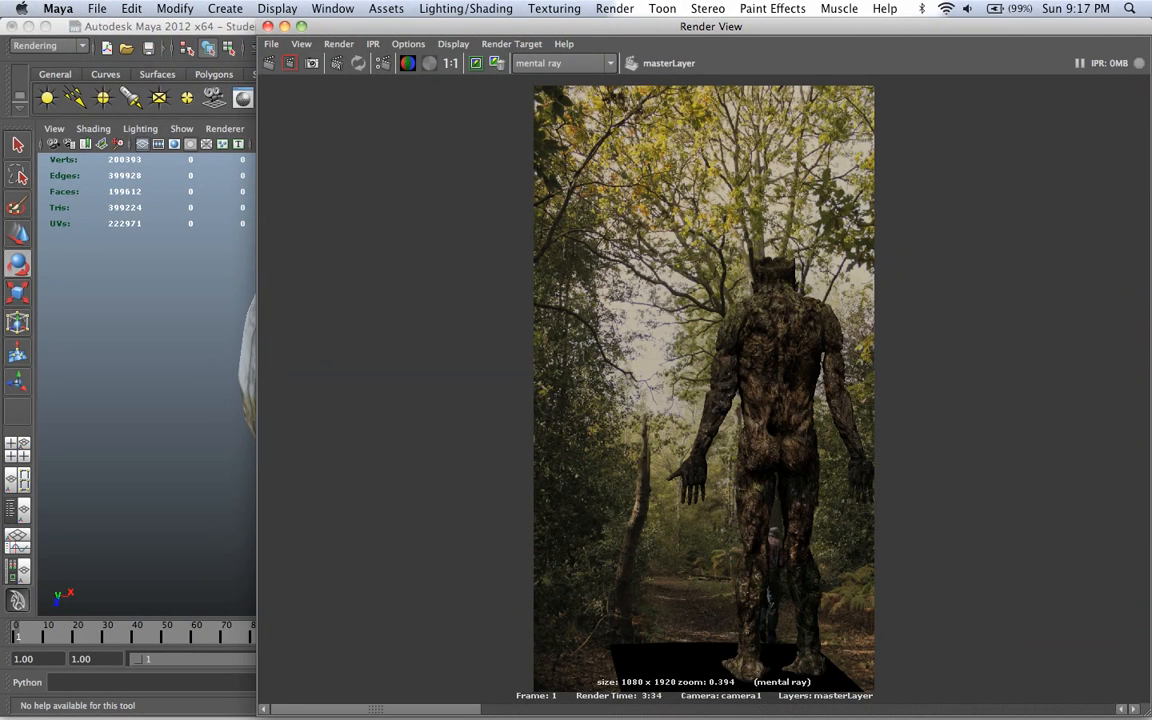
{"action": "left_click_drag", "start_coordinate": [376, 709], "coordinate": [1010, 709]}
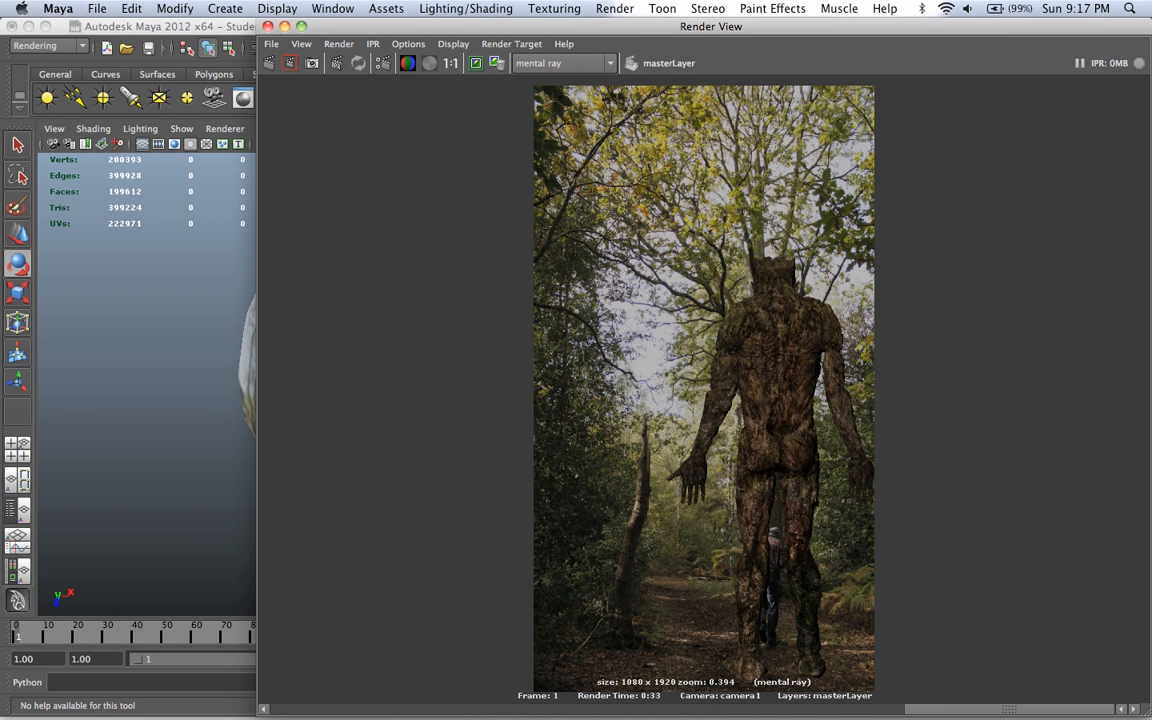
{"action": "mouse_move", "coordinate": [1010, 709]}
{"action": "left_mouse_down"}
{"action": "mouse_move", "coordinate": [376, 709]}
{"action": "mouse_move", "coordinate": [1009, 709]}
{"action": "left_mouse_up"}
{"action": "left_click_drag", "start_coordinate": [1009, 709], "coordinate": [376, 709]}
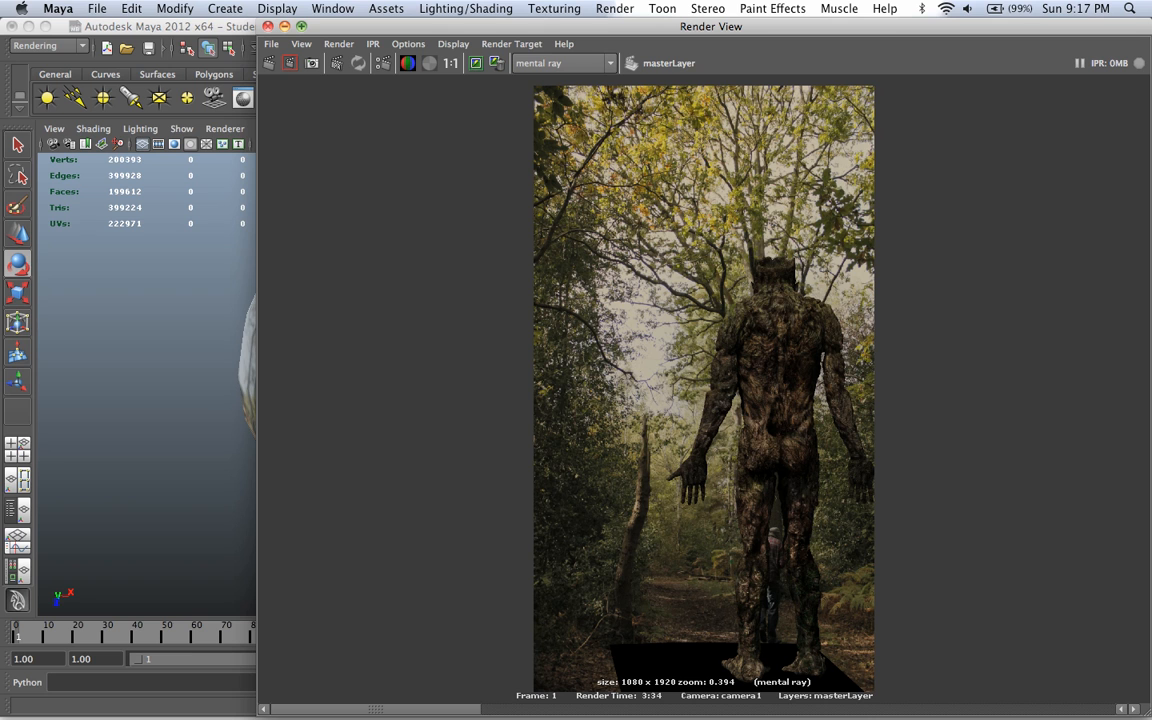
Step: Set the value of the Final Gathering primary diffuse scale color to 3 in the render settings
{"action": "left_click", "coordinate": [341, 62]}
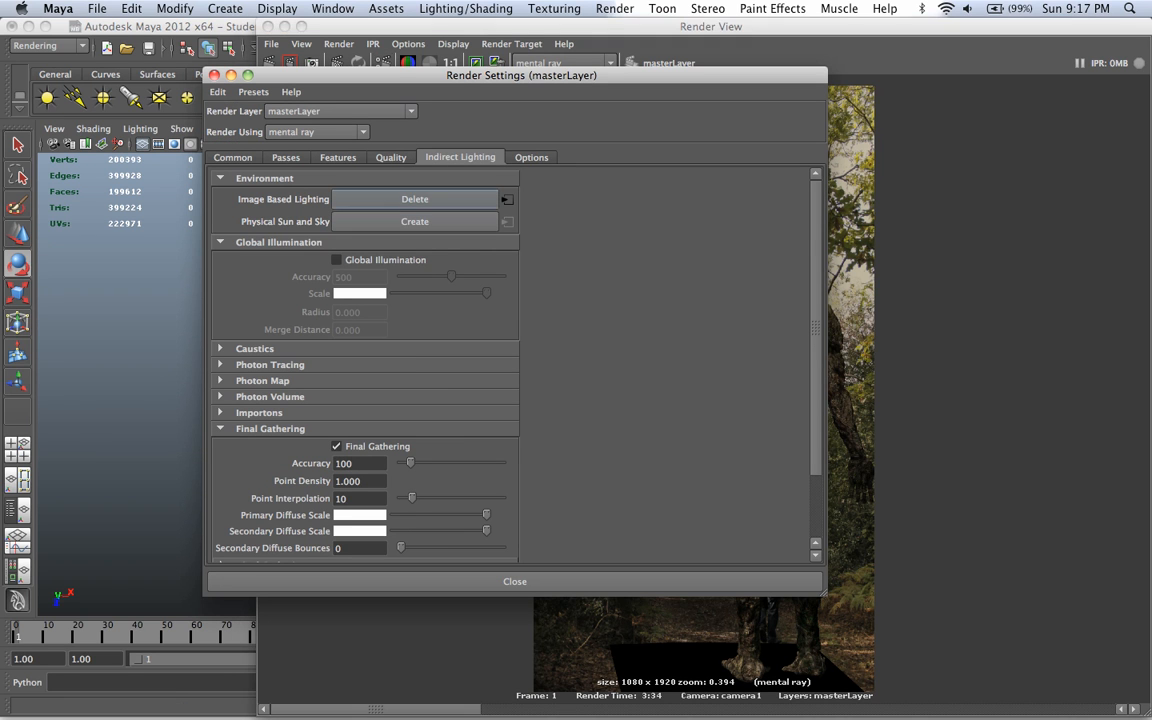
{"action": "left_click", "coordinate": [359, 515]}
{"action": "left_click_drag", "start_coordinate": [284, 506], "coordinate": [254, 506]}
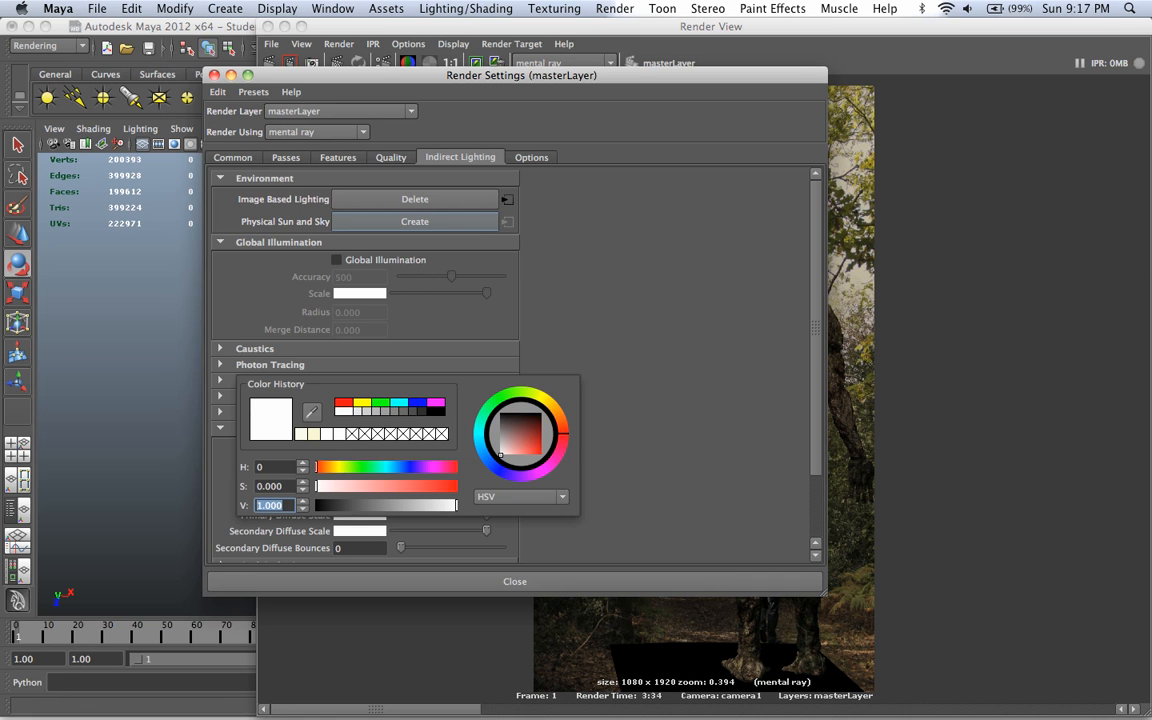
{"action": "left_click", "coordinate": [352, 514]}
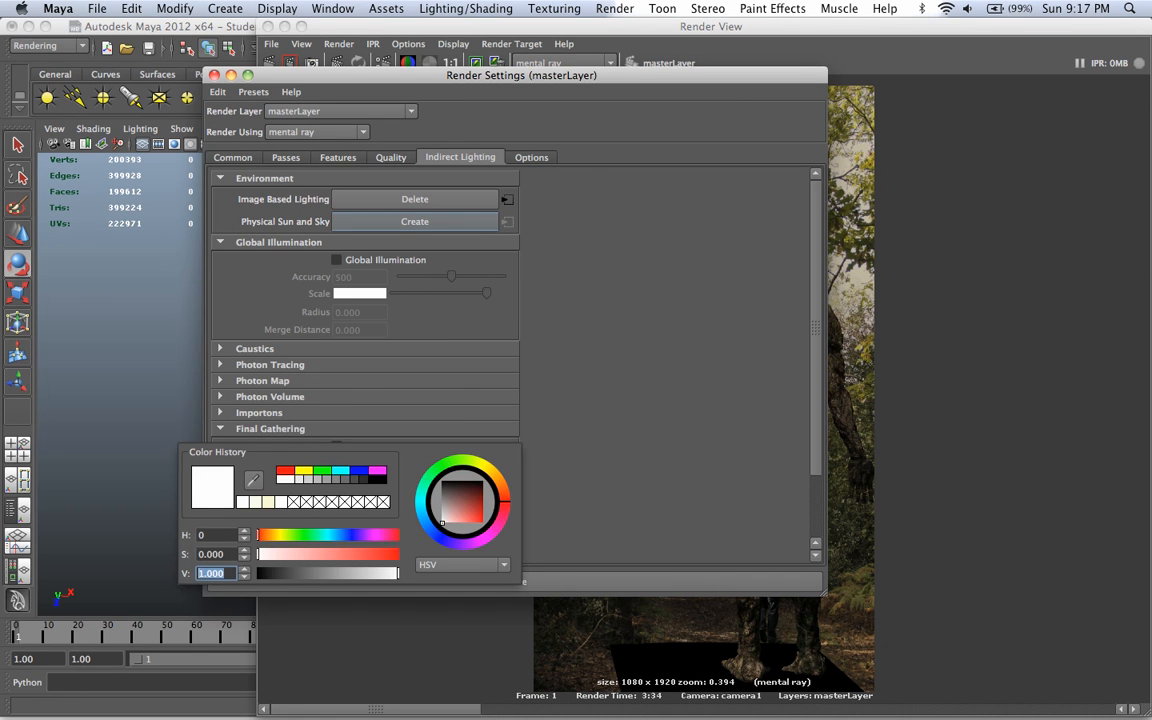
{"action": "type", "text": "3"}
{"action": "key", "text": "Return"}
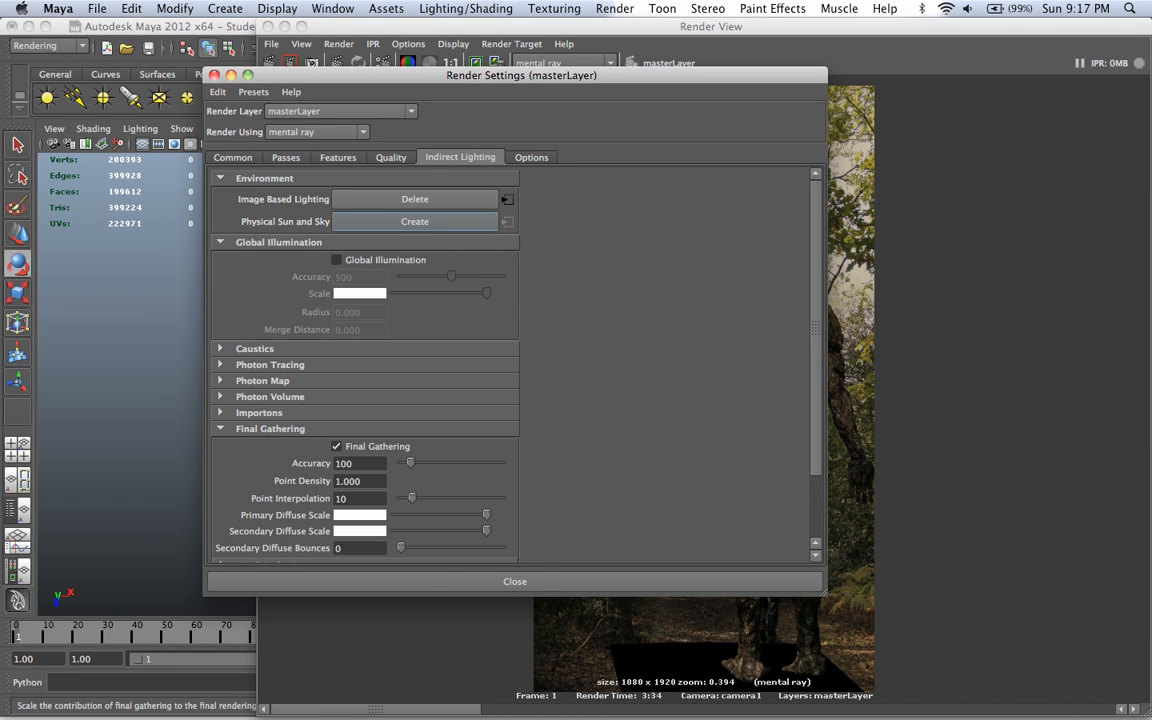
Step: Edit the brightness value of the Final Gathering secondary diffuse scale and close the render settings
{"action": "left_click", "coordinate": [362, 515]}
{"action": "left_click", "coordinate": [362, 529]}
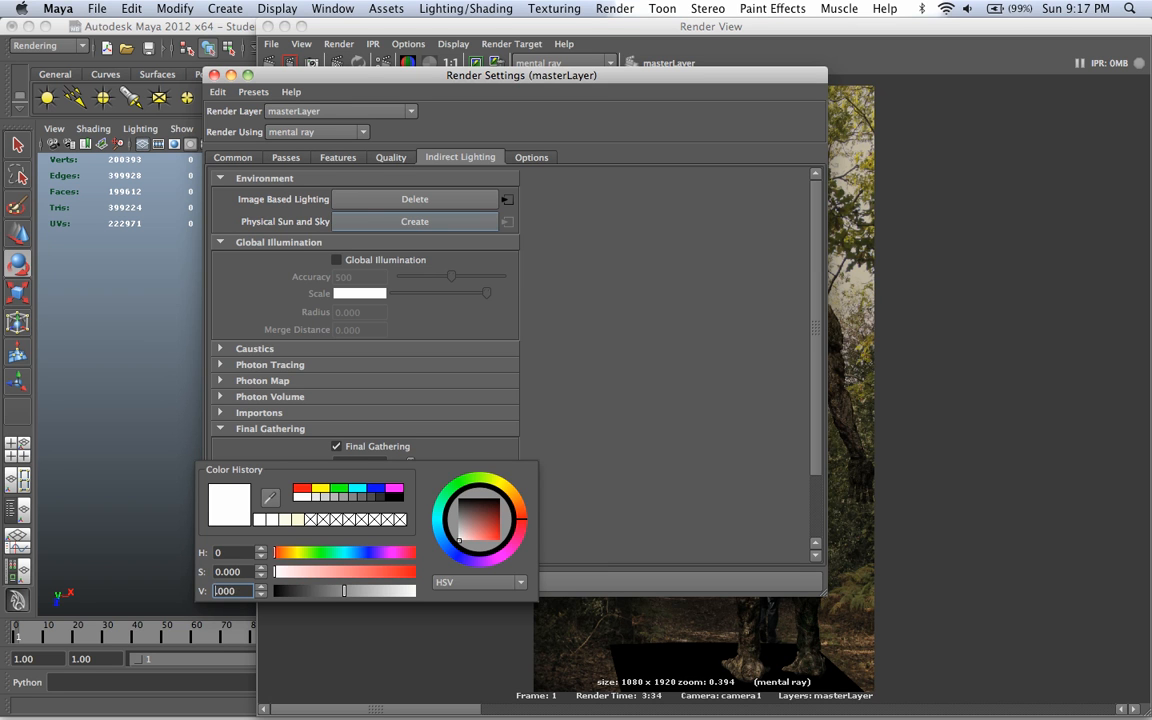
{"action": "key", "text": "Return"}
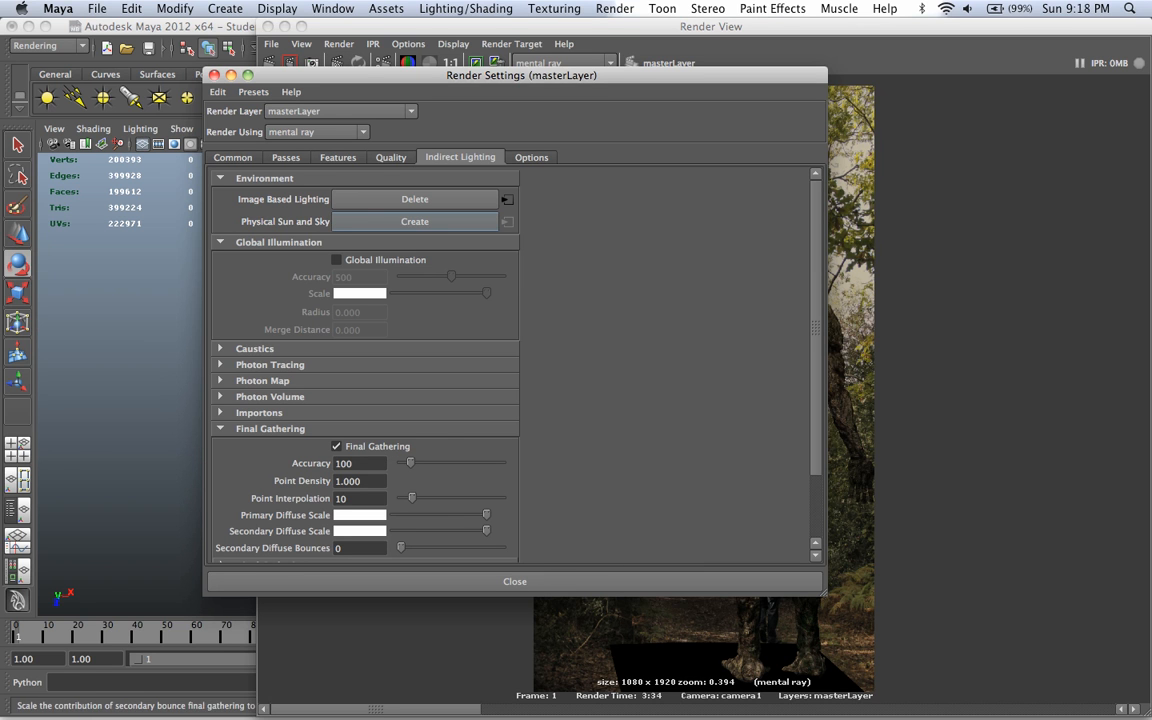
{"action": "left_click", "coordinate": [514, 581]}
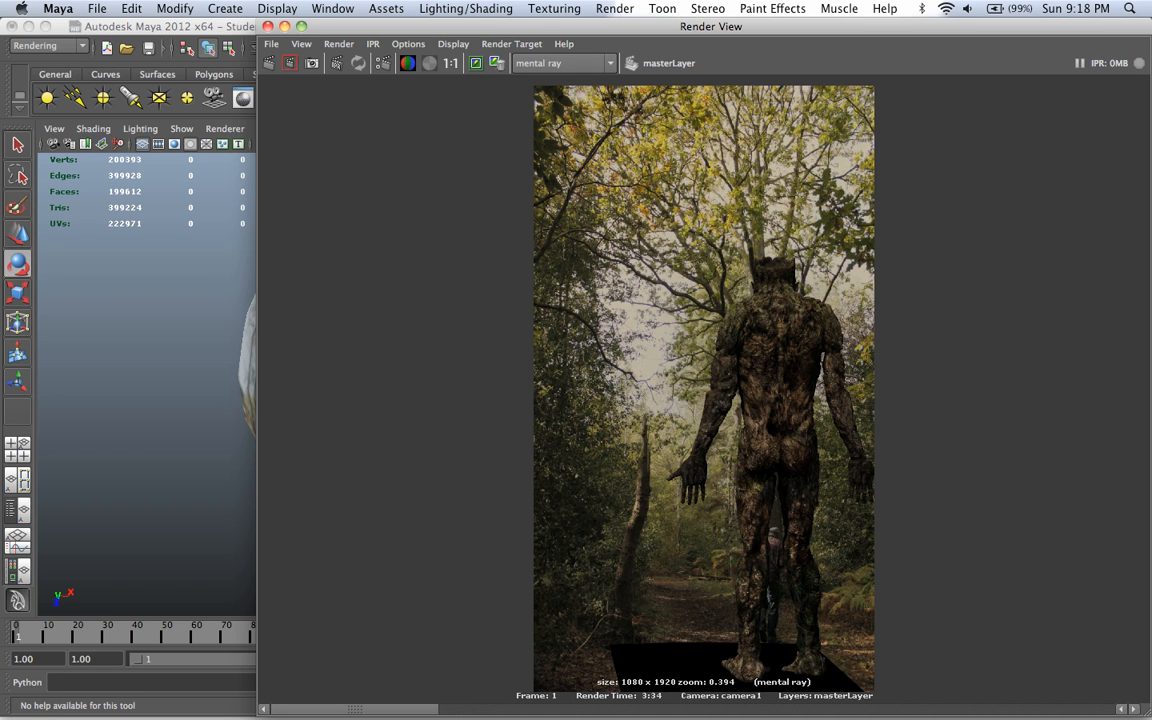
Step: Render a test region across the troll's torso and hands, and start a new full-frame render
{"action": "left_click_drag", "start_coordinate": [653, 409], "coordinate": [725, 528]}
{"action": "left_click_drag", "start_coordinate": [638, 371], "coordinate": [896, 540]}
{"action": "left_click", "coordinate": [290, 63]}
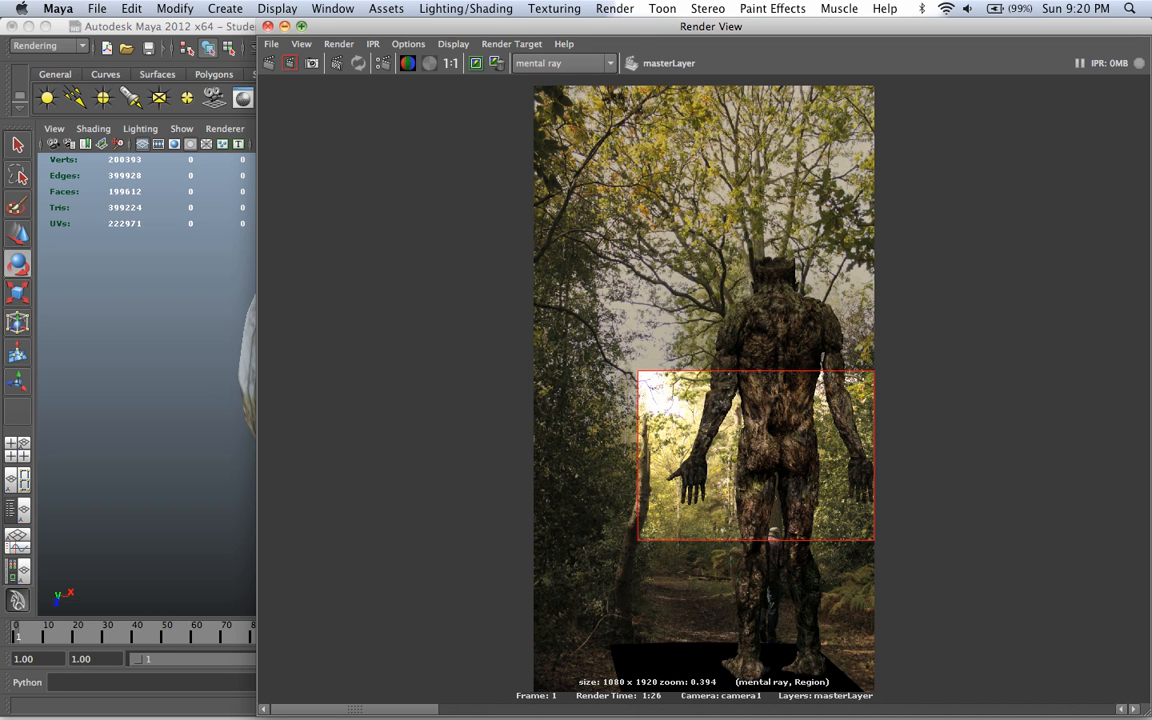
{"action": "left_click", "coordinate": [268, 63]}
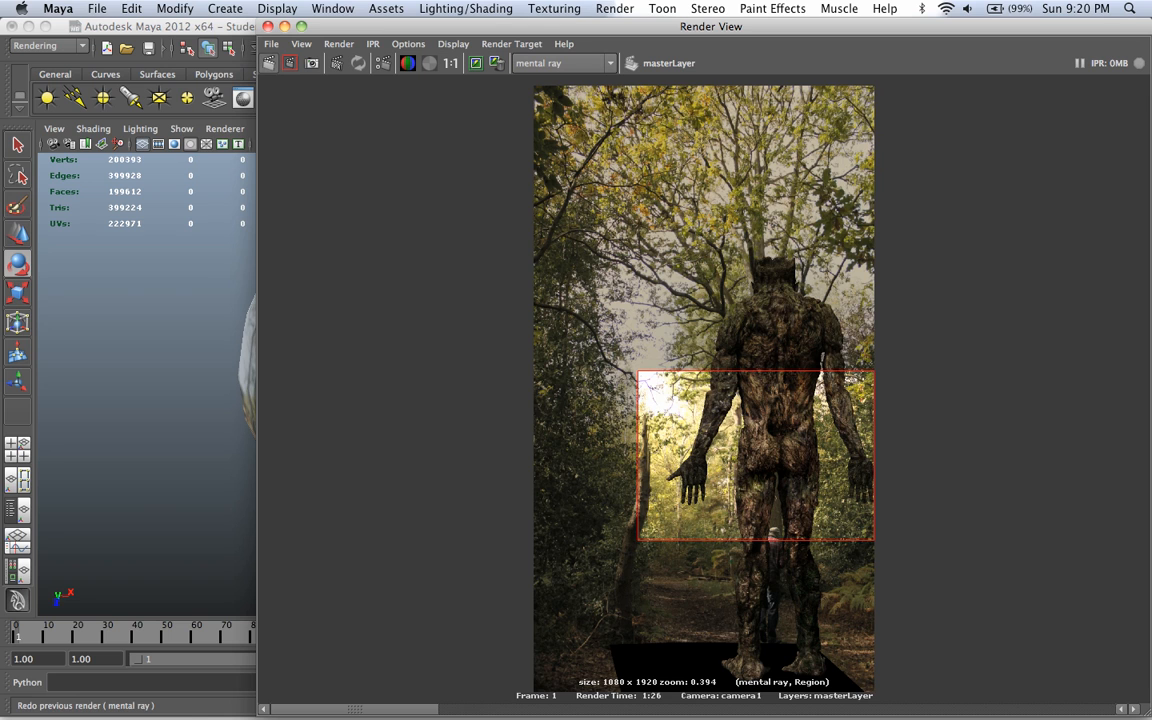
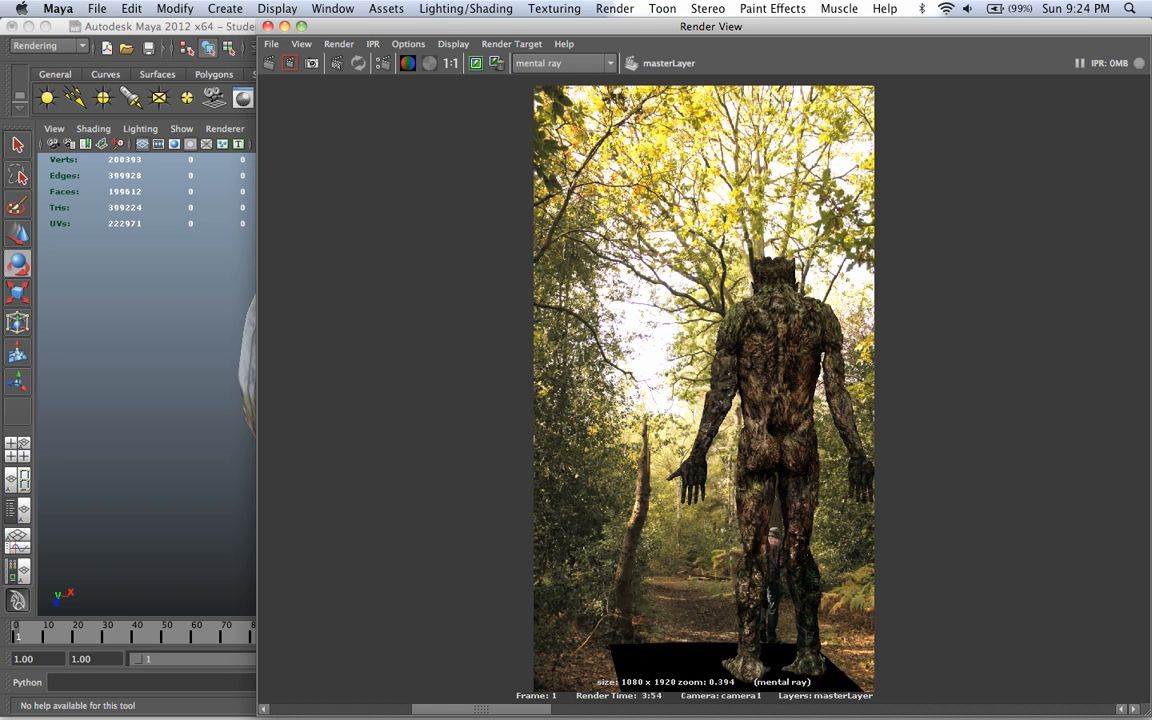
Step: Compare the stored full-frame renders of the troll against one another and close the render view
{"action": "key", "text": "Left"}
{"action": "key", "text": "Right"}
{"action": "key", "text": "Left"}
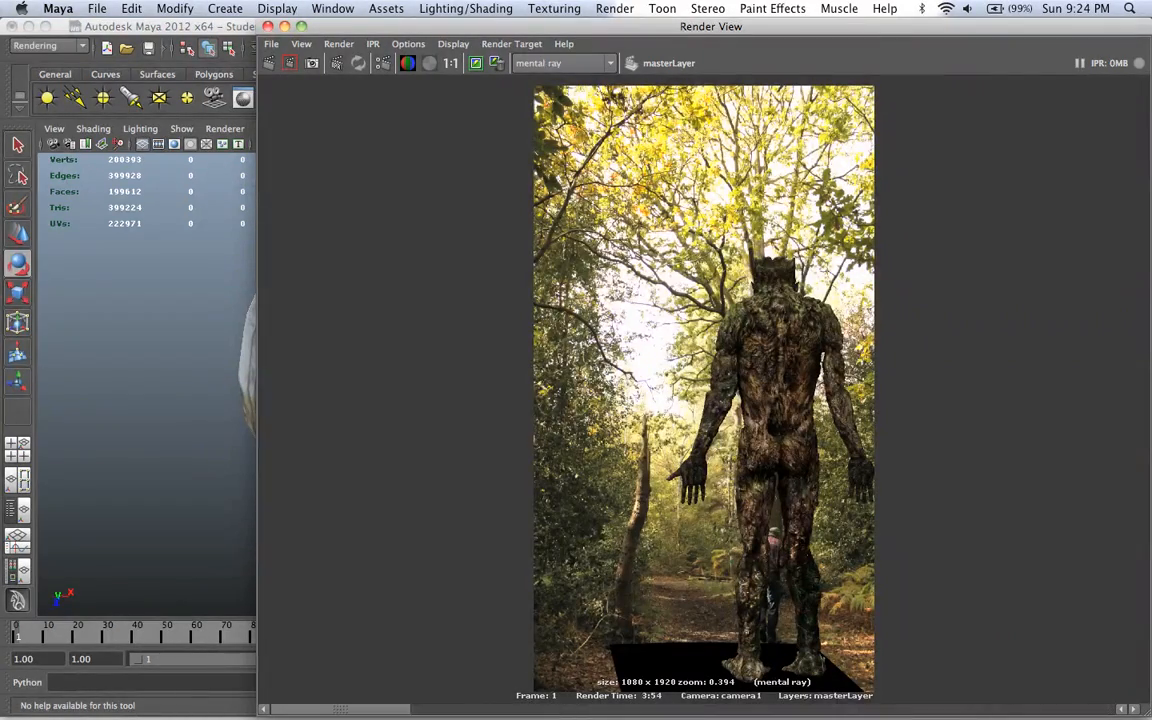
{"action": "key", "text": "Right"}
{"action": "key", "text": "Right"}
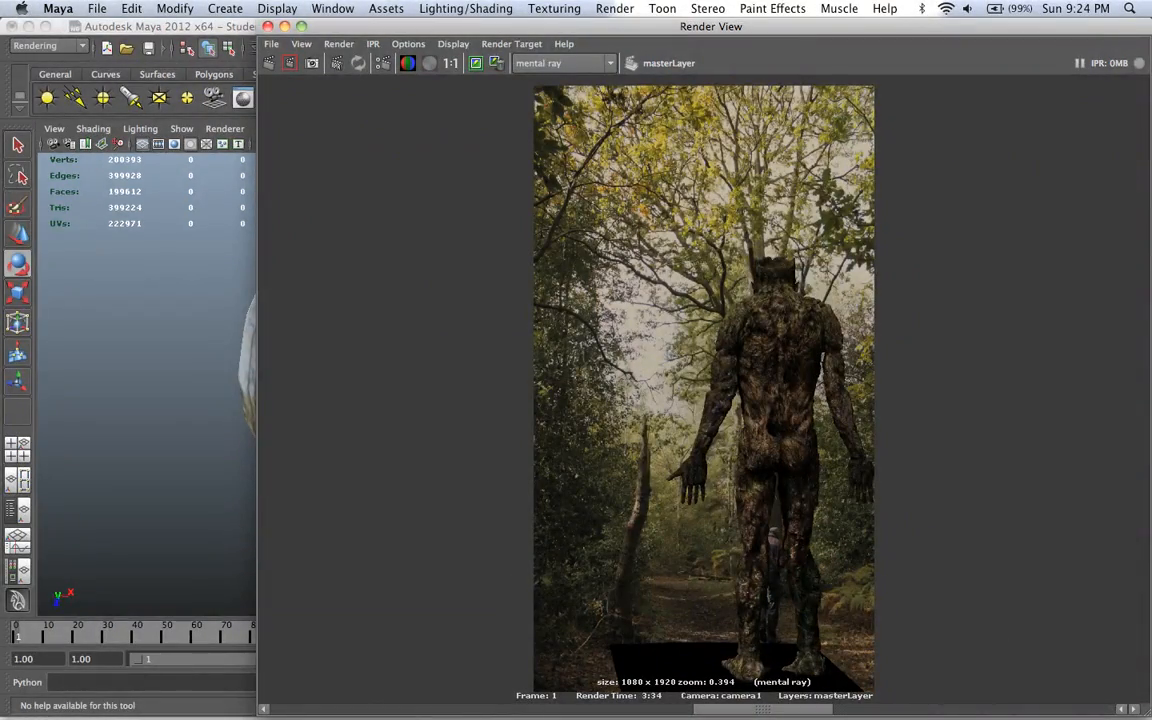
{"action": "key", "text": "Right"}
{"action": "key", "text": "Right"}
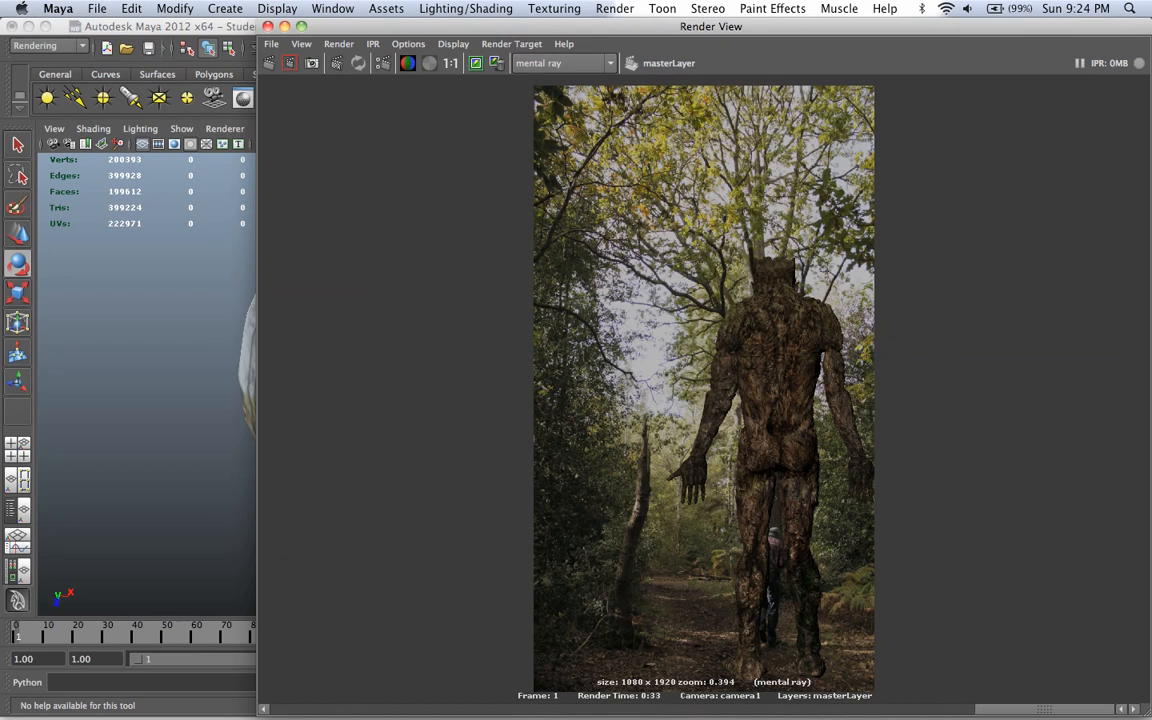
{"action": "key", "text": "F2"}
{"action": "key", "text": "Left"}
{"action": "key", "text": "Left"}
{"action": "key", "text": "Left"}
{"action": "key", "text": "Left"}
{"action": "key", "text": "Left"}
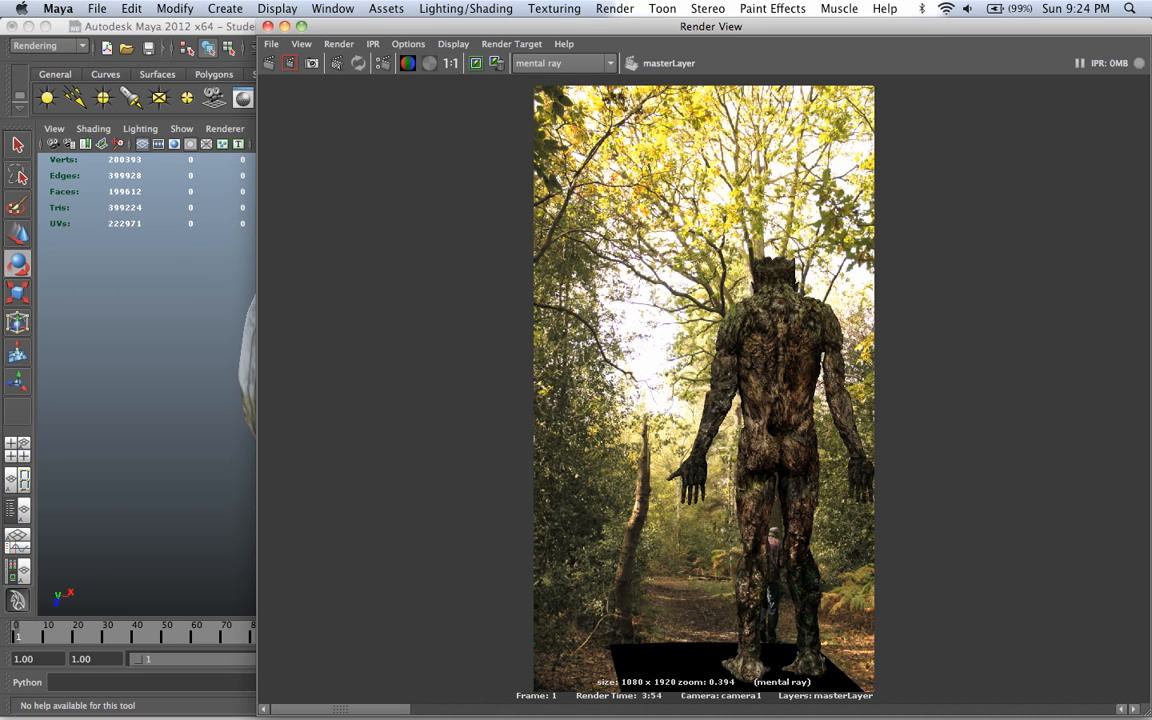
{"action": "left_click", "coordinate": [268, 26]}
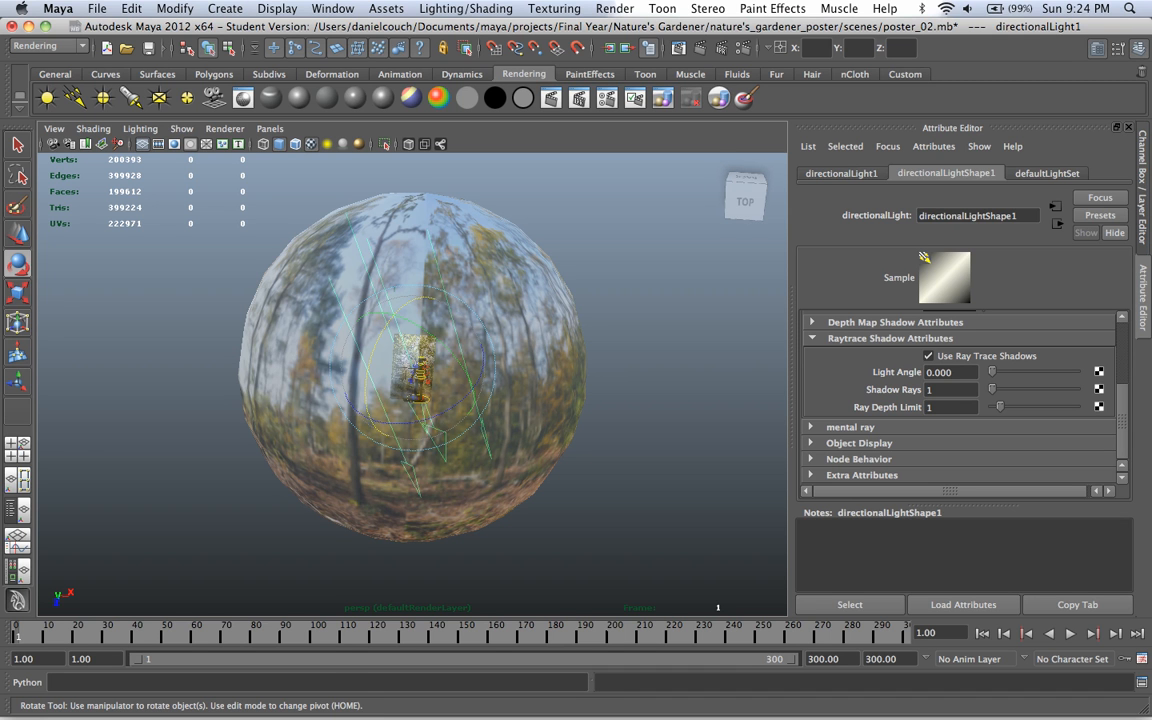
Step: Look through camera1 and try adding an image plane in its environment attributes, then undo it
{"action": "left_click_drag", "start_coordinate": [420, 350], "coordinate": [459, 354], "text": "alt"}
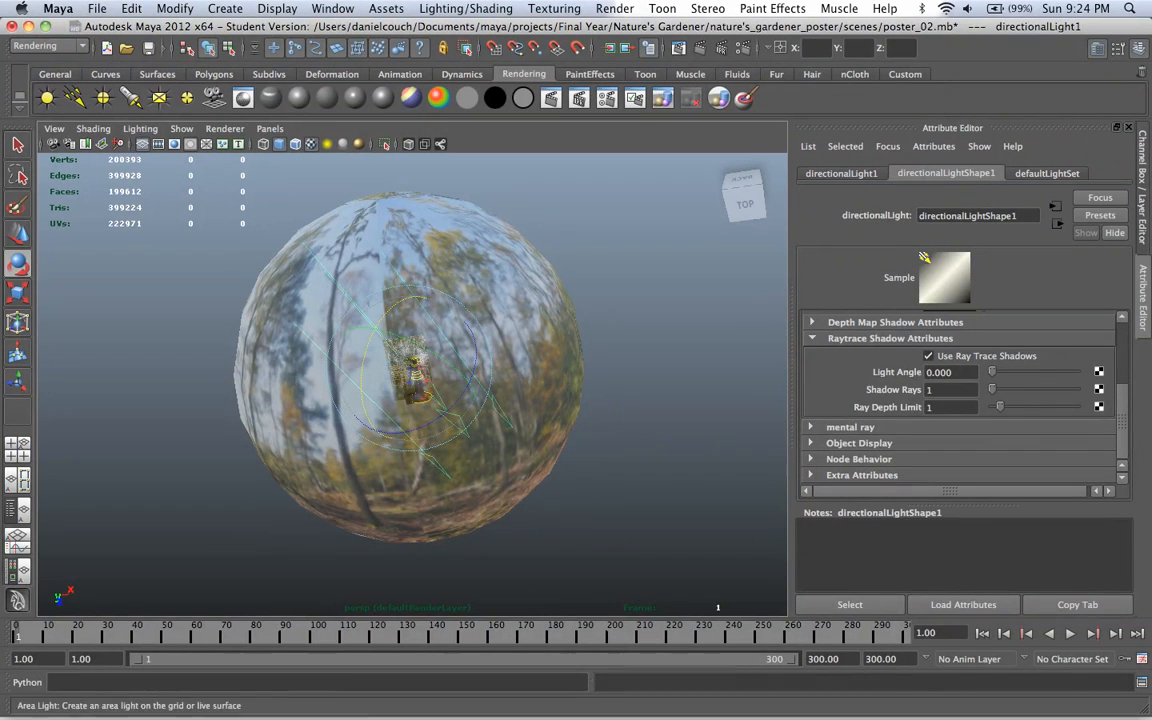
{"action": "left_click", "coordinate": [270, 128]}
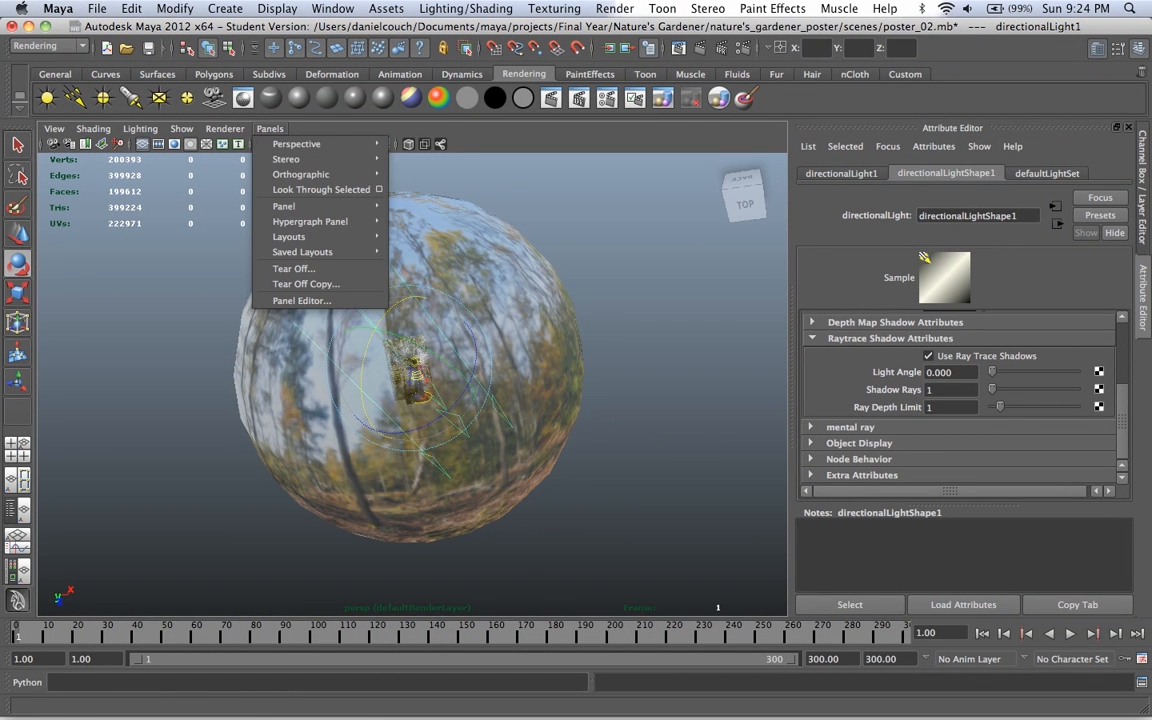
{"action": "mouse_move", "coordinate": [300, 144]}
{"action": "left_click", "coordinate": [424, 159]}
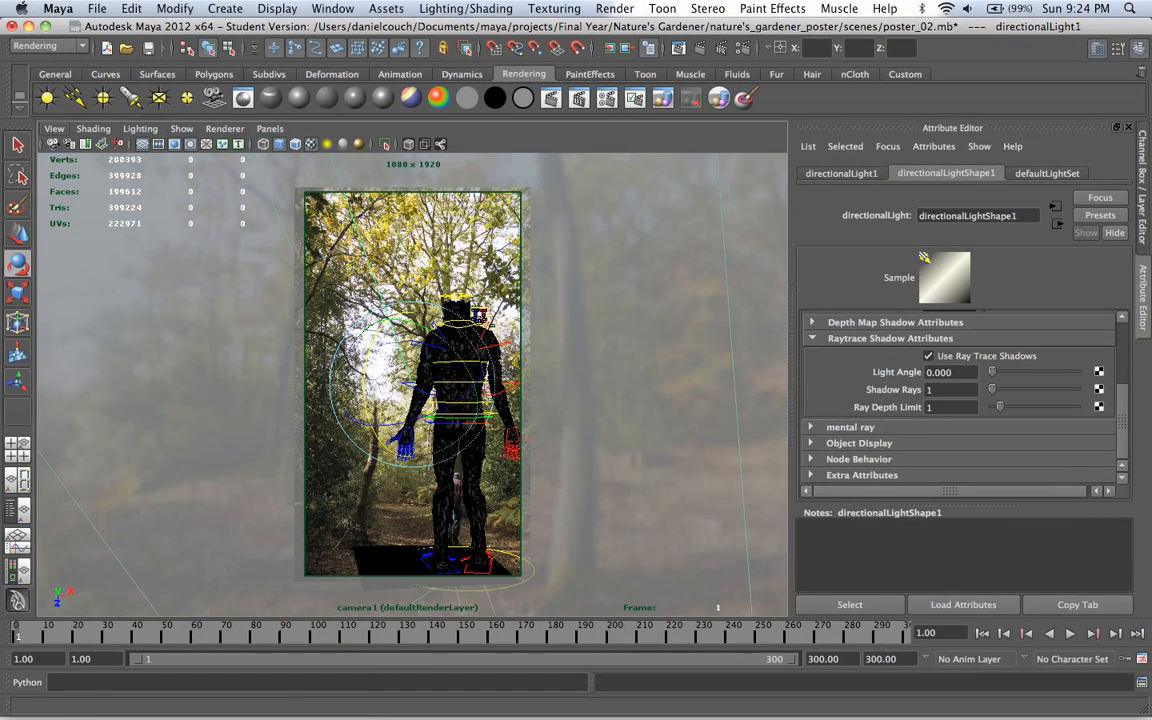
{"action": "left_click", "coordinate": [53, 144]}
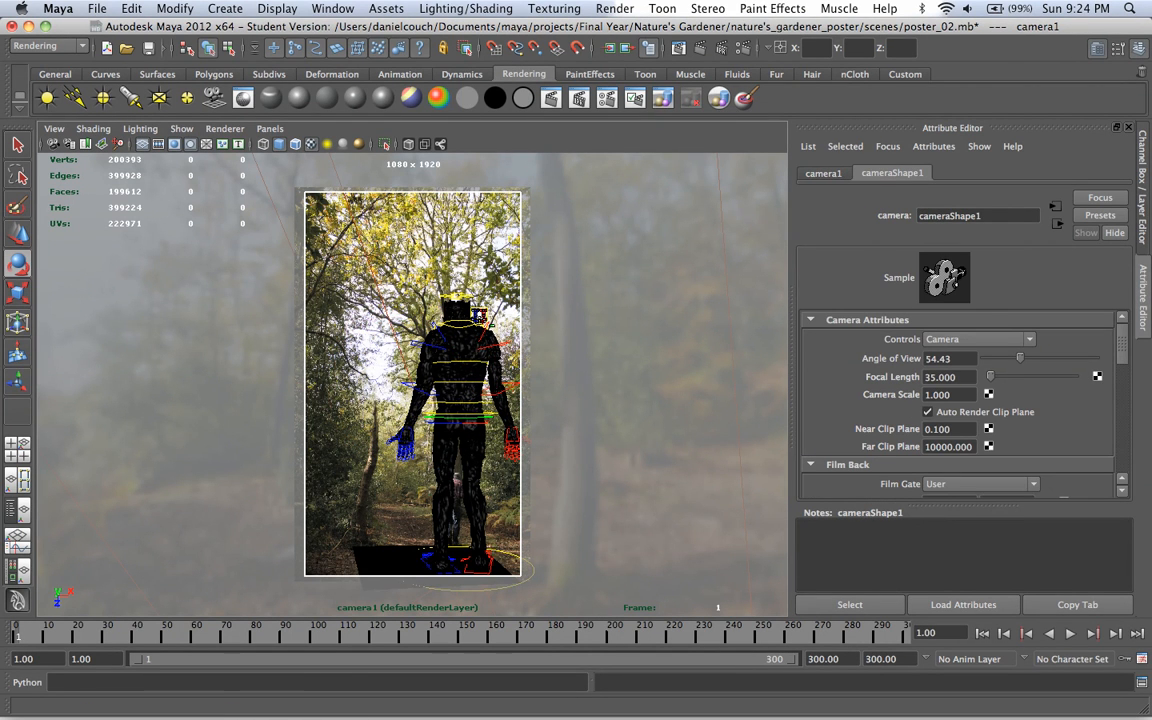
{"action": "scroll", "coordinate": [958, 400], "scroll_direction": "down", "scroll_amount": 5}
{"action": "scroll", "coordinate": [958, 400], "scroll_direction": "down", "scroll_amount": 4}
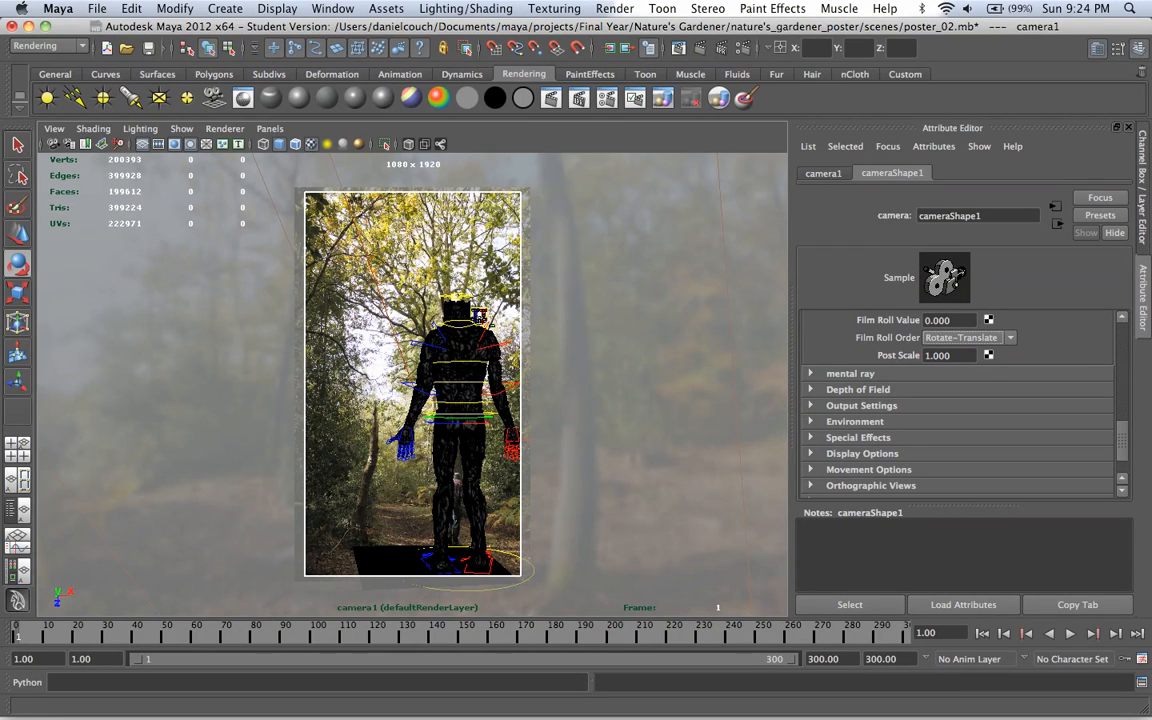
{"action": "left_click", "coordinate": [854, 422]}
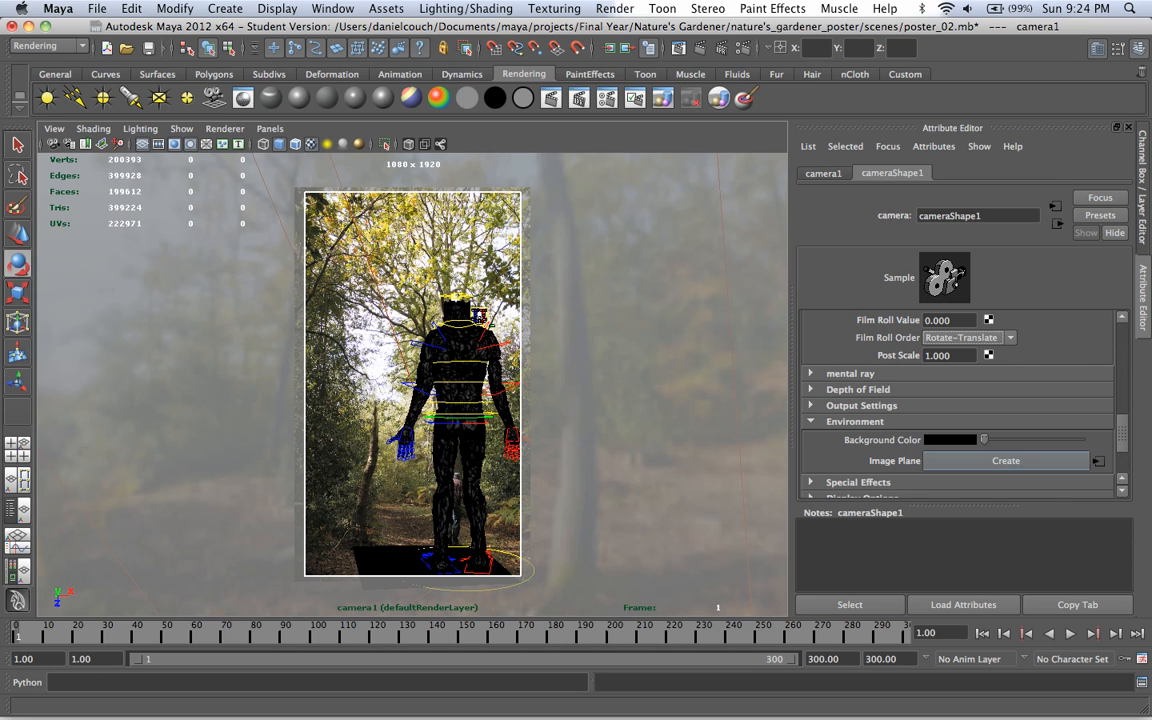
{"action": "left_click", "coordinate": [1005, 460]}
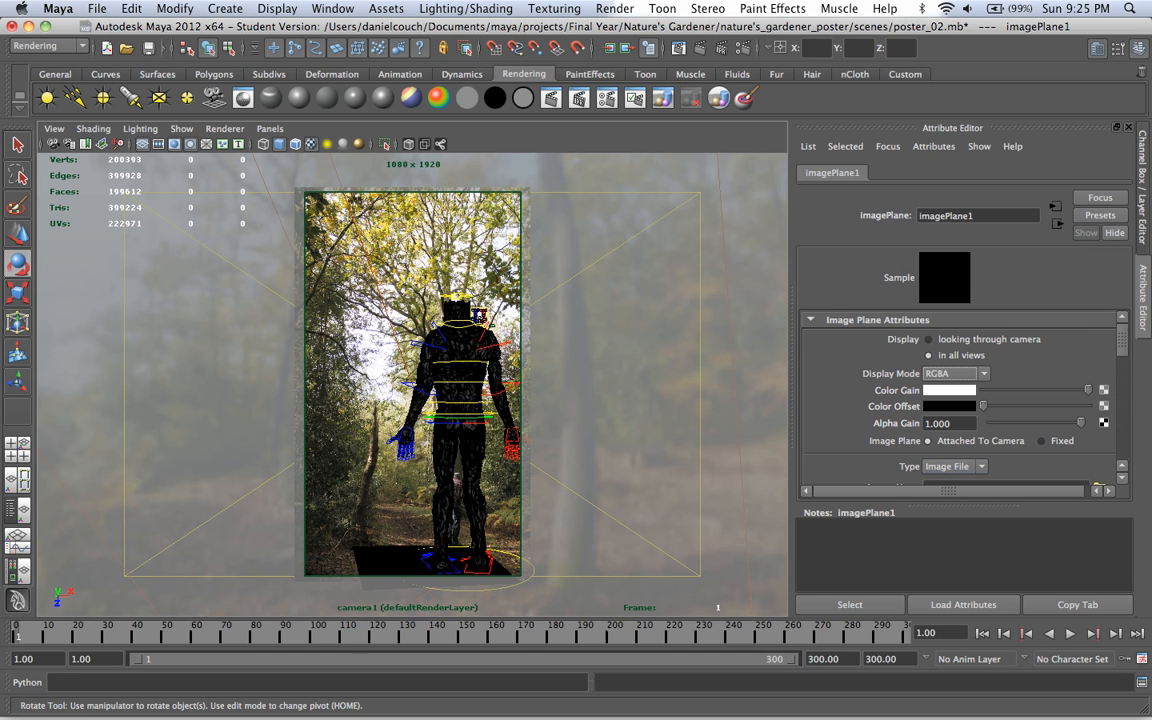
{"action": "key", "text": "super+z"}
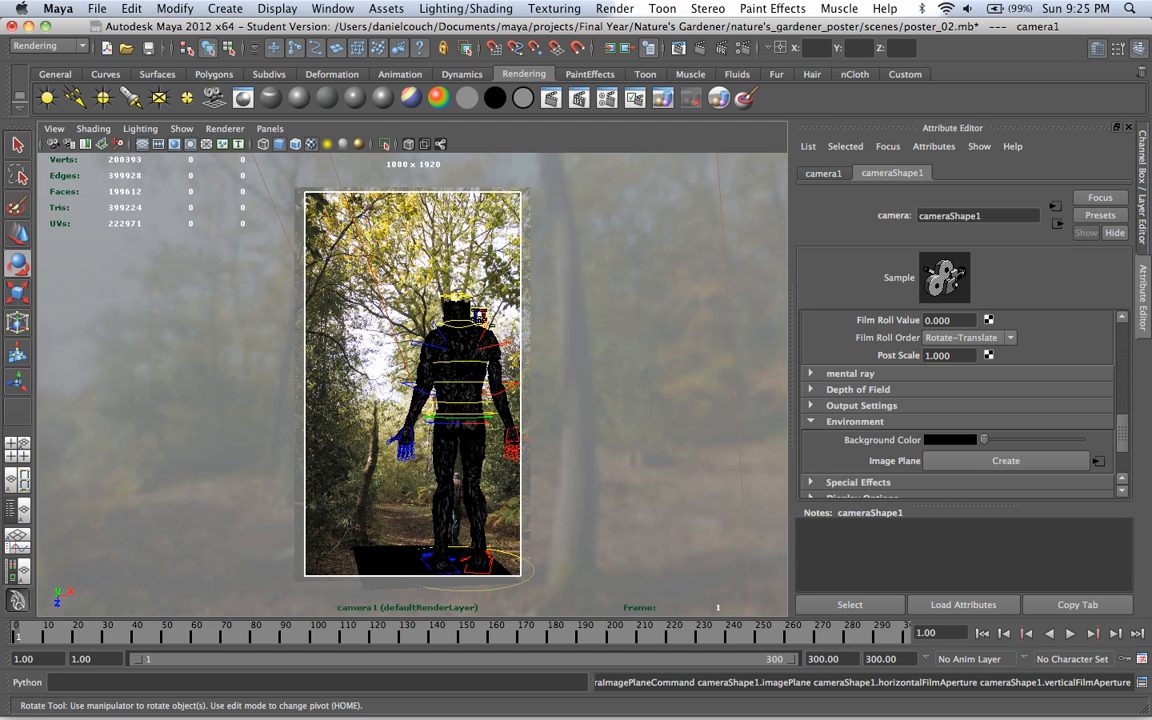
Step: Display the render layers beside the Channel Box and activate the existing layer1 render layer
{"action": "key", "text": "ctrl+a"}
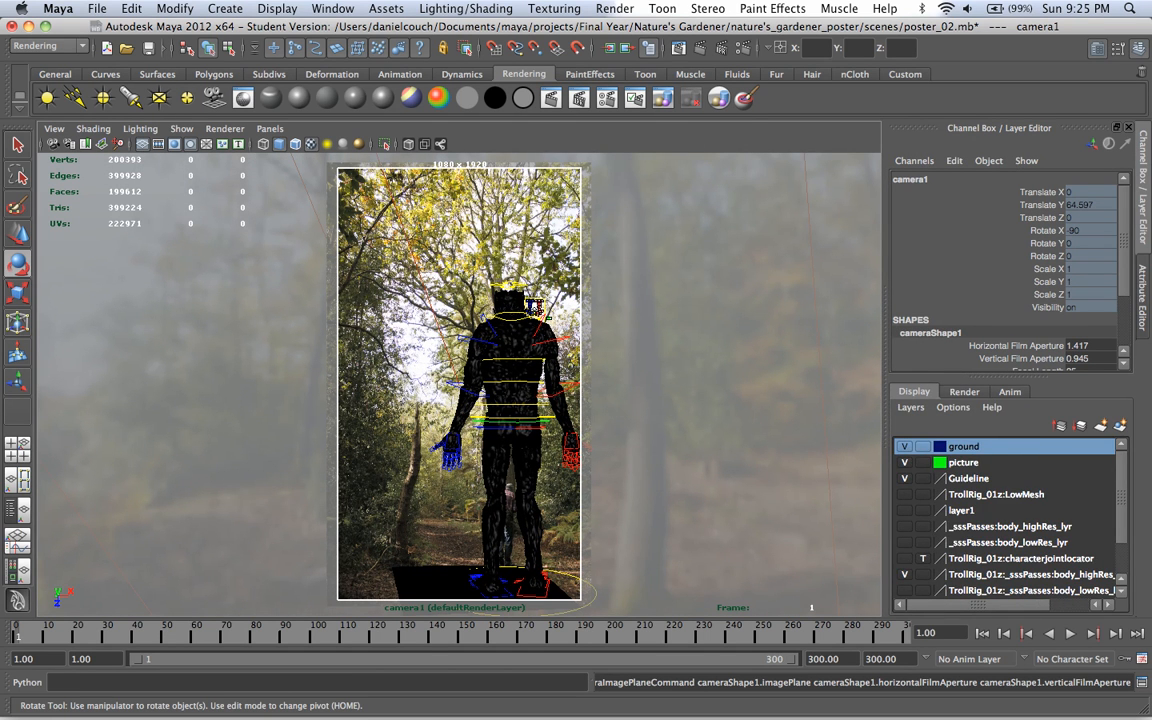
{"action": "left_click", "coordinate": [964, 392]}
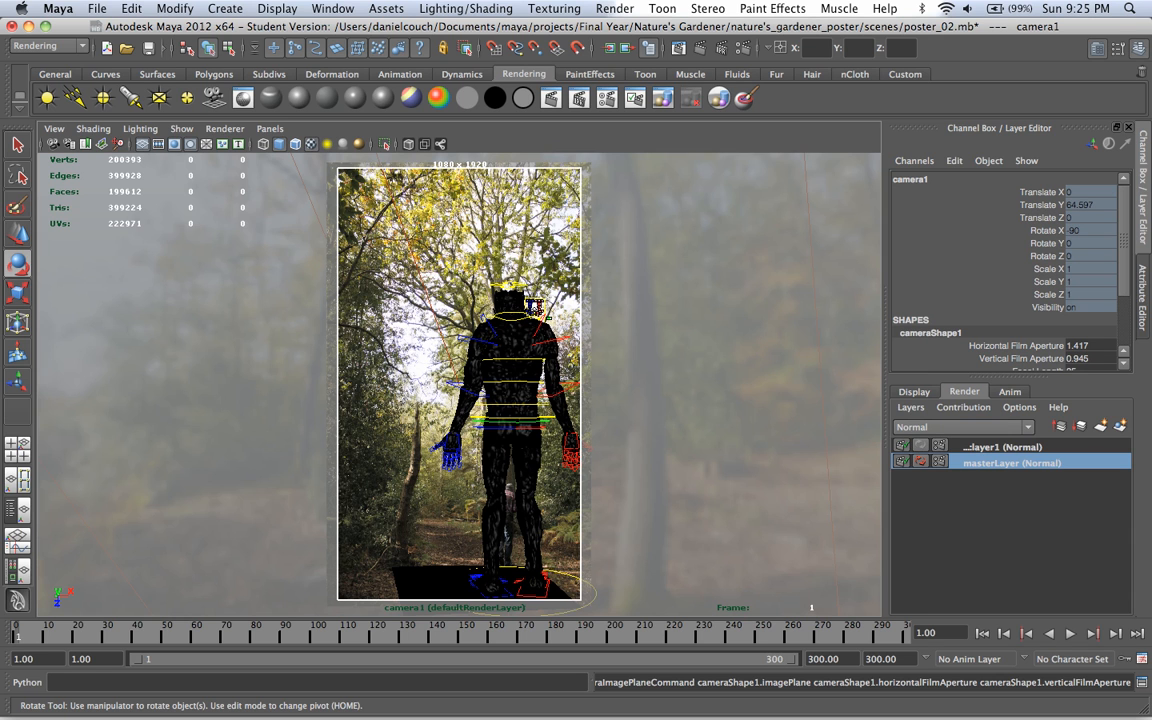
{"action": "left_click", "coordinate": [1003, 447]}
Step: Try to rename the existing layer1 render layer to colour_skin
{"action": "double_click", "coordinate": [1003, 447]}
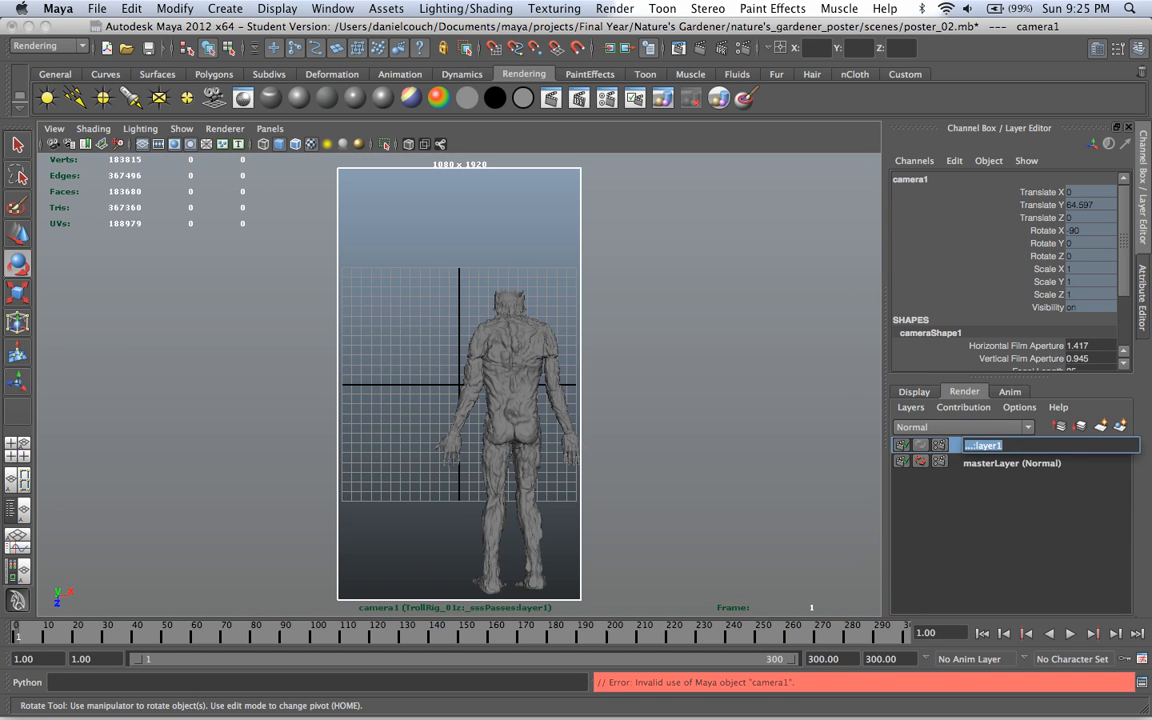
{"action": "type", "text": "skin"}
{"action": "key", "text": "BackSpace"}
{"action": "key", "text": "BackSpace"}
{"action": "key", "text": "BackSpace"}
{"action": "key", "text": "BackSpace"}
{"action": "type", "text": "colour_skin"}
{"action": "key", "text": "Return"}
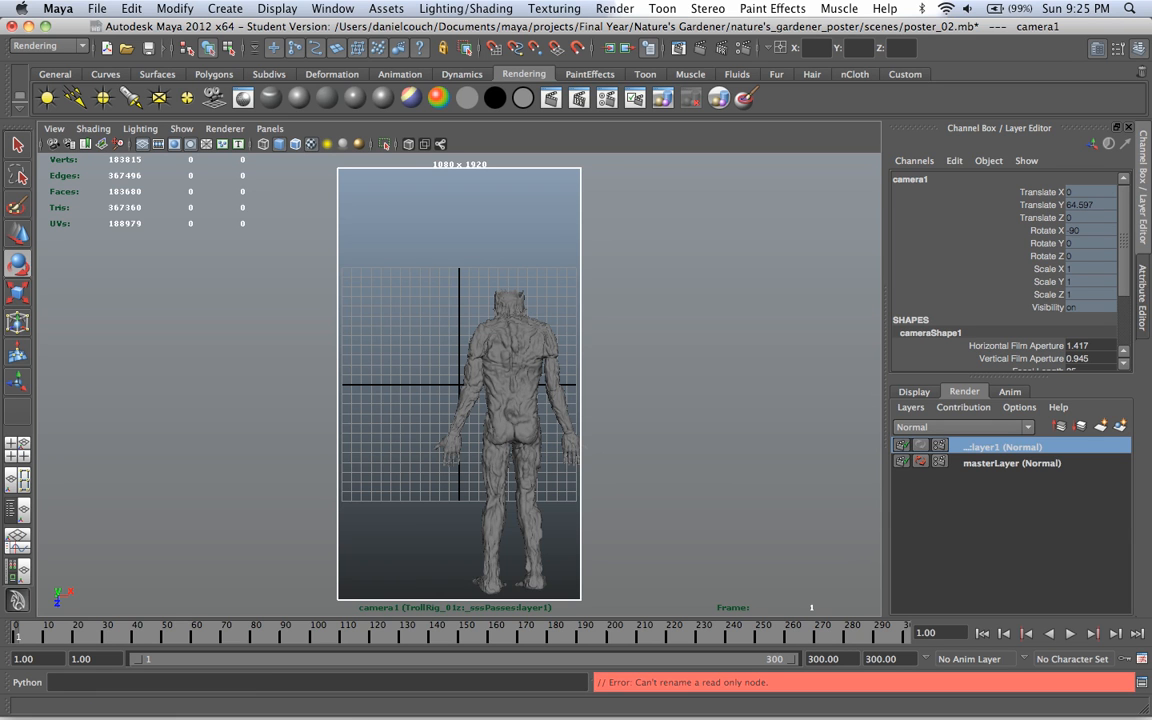
{"action": "double_click", "coordinate": [1000, 446]}
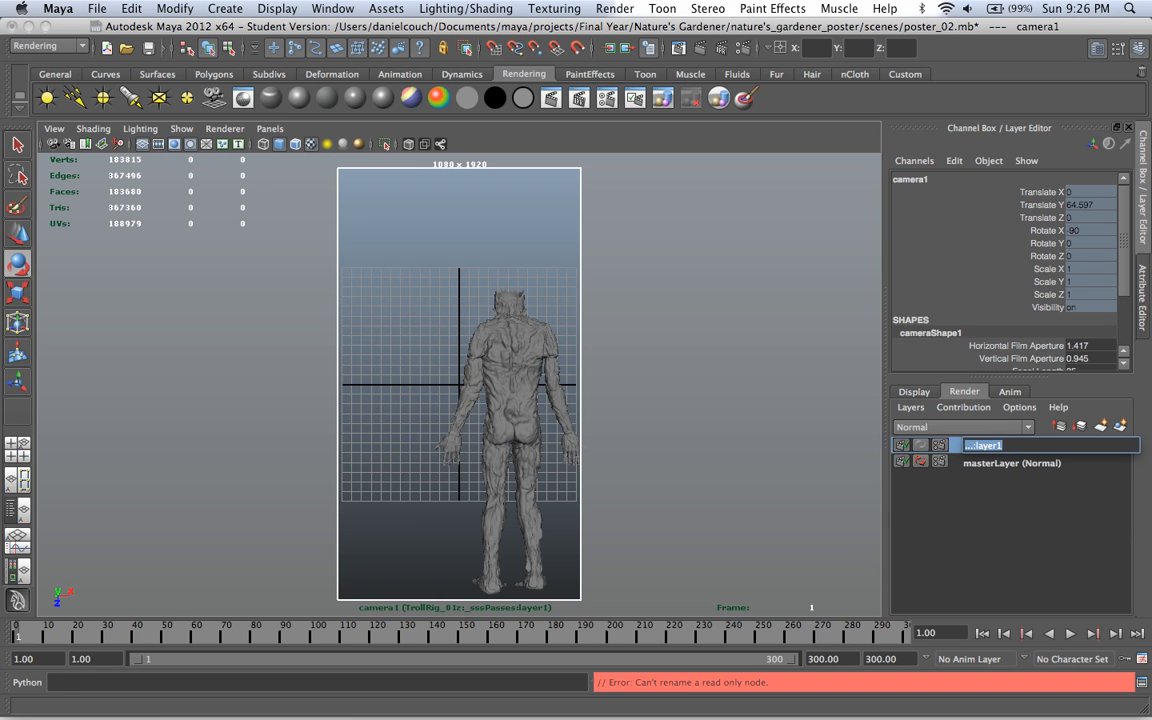
{"action": "key", "text": "BackSpace"}
{"action": "type", "text": "colour skin"}
{"action": "key", "text": "Return"}
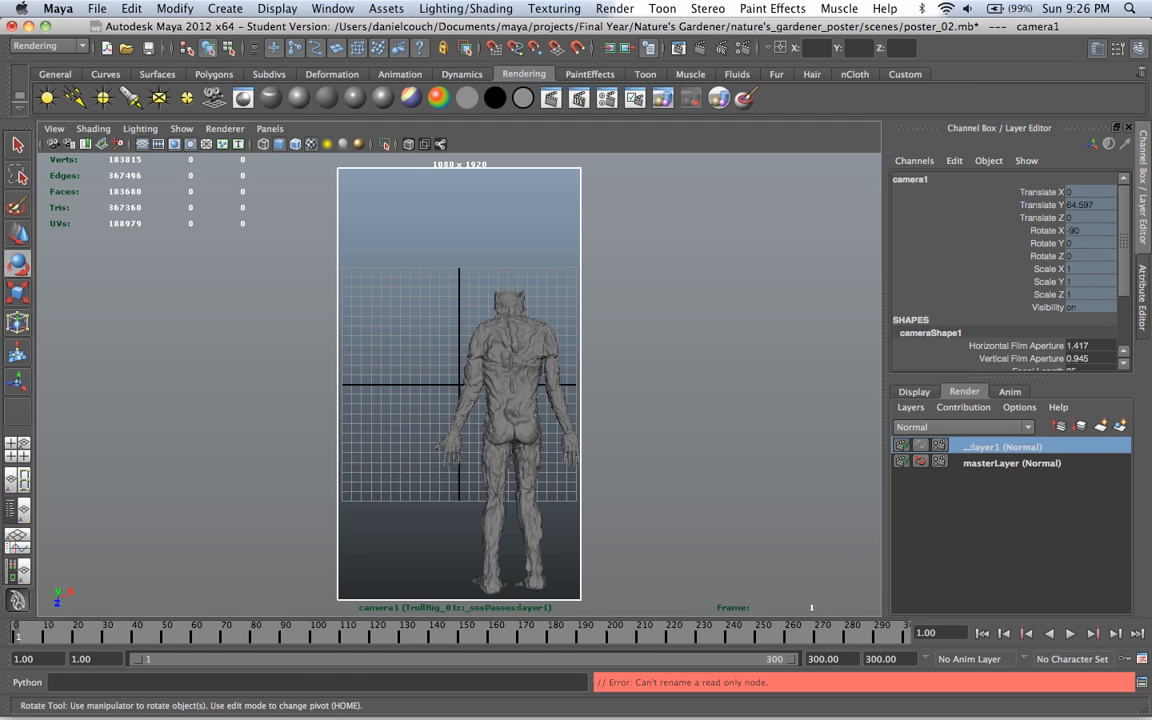
Step: Switch the camera1 view above the other camera view to the perspective camera and maximize the Outliner
{"action": "key", "text": "space"}
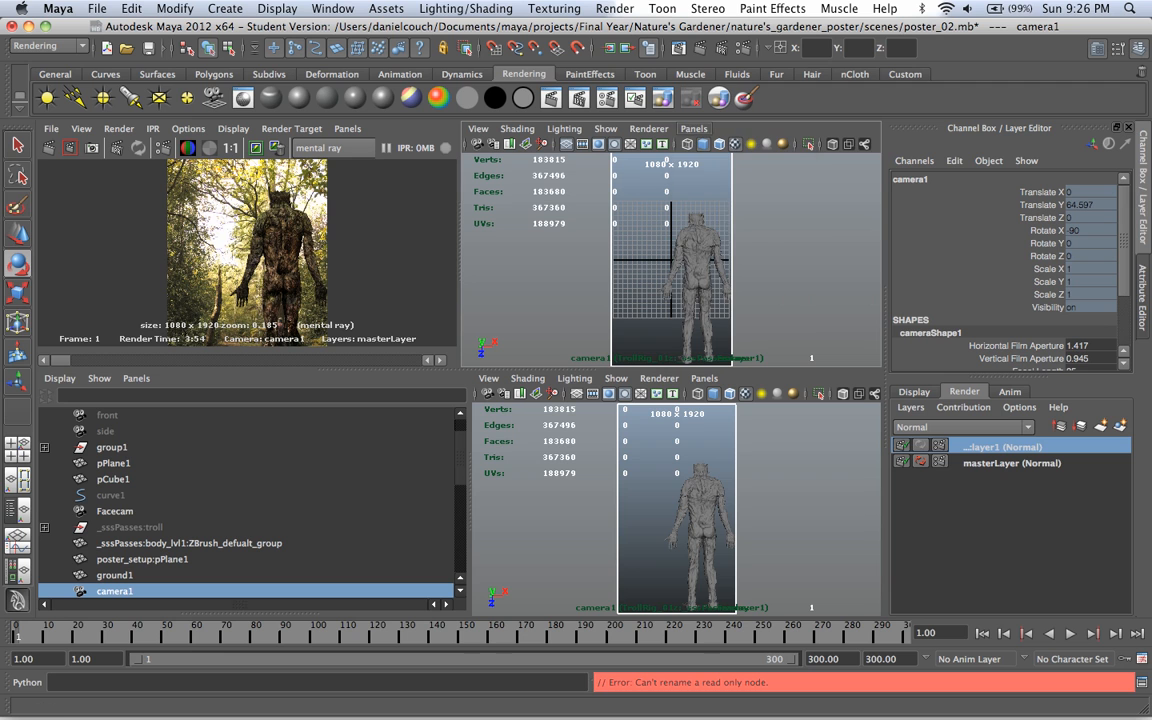
{"action": "left_click", "coordinate": [694, 128]}
{"action": "mouse_move", "coordinate": [750, 143]}
{"action": "left_click", "coordinate": [840, 158]}
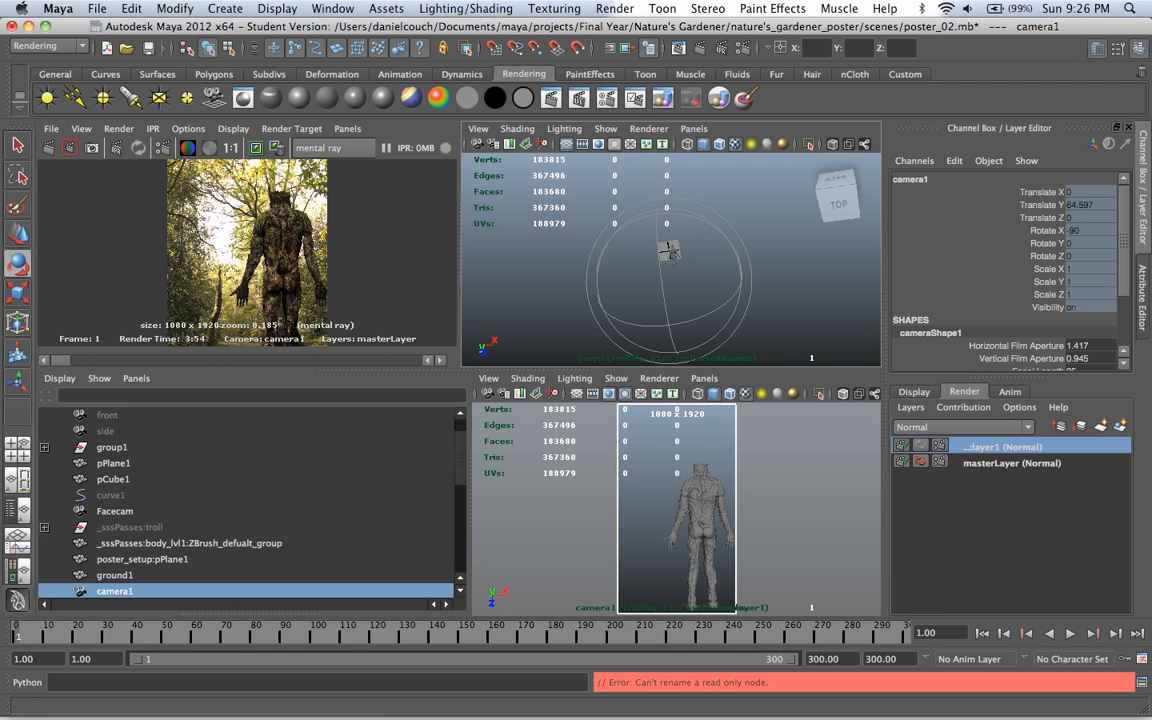
{"action": "key", "text": "space"}
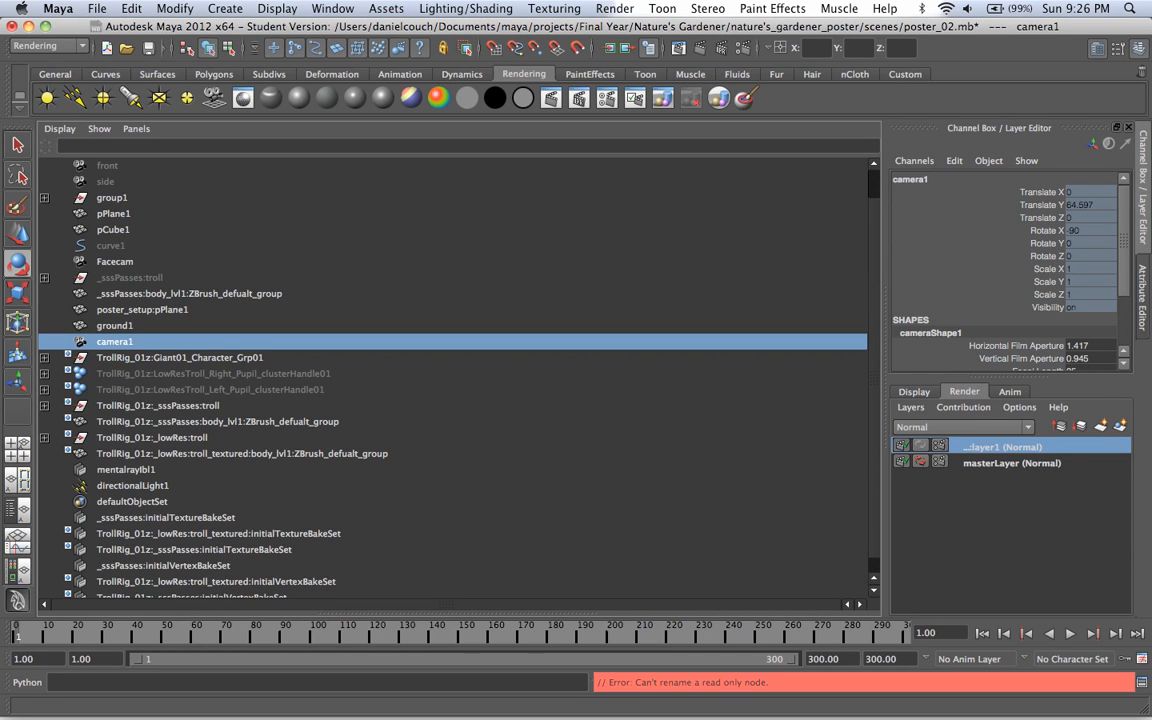
Step: Activate masterLayer and create a new empty render layer named shadow_troll
{"action": "left_click", "coordinate": [1012, 463]}
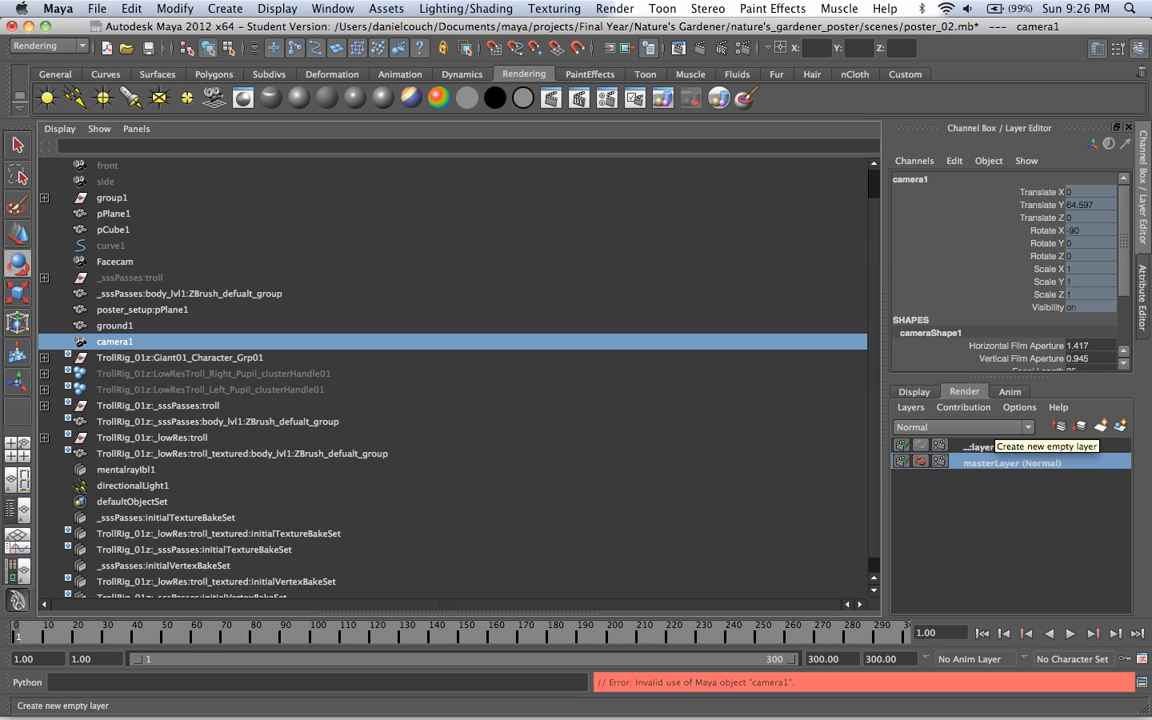
{"action": "left_click", "coordinate": [1100, 426]}
{"action": "double_click", "coordinate": [998, 447]}
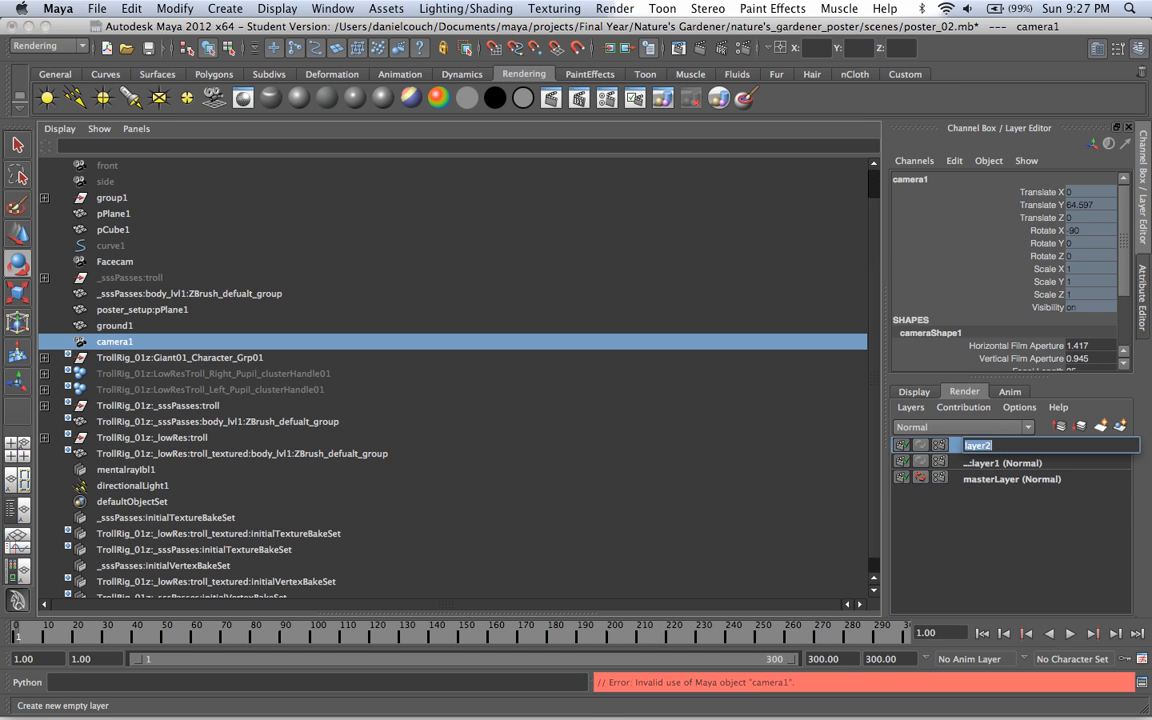
{"action": "key", "text": "BackSpace"}
{"action": "type", "text": "sahd"}
{"action": "key", "text": "BackSpace"}
{"action": "key", "text": "BackSpace"}
{"action": "key", "text": "BackSpace"}
{"action": "type", "text": "hadow"}
{"action": "key", "text": "BackSpace"}
{"action": "key", "text": "BackSpace"}
{"action": "type", "text": "ow_troll"}
{"action": "key", "text": "Return"}
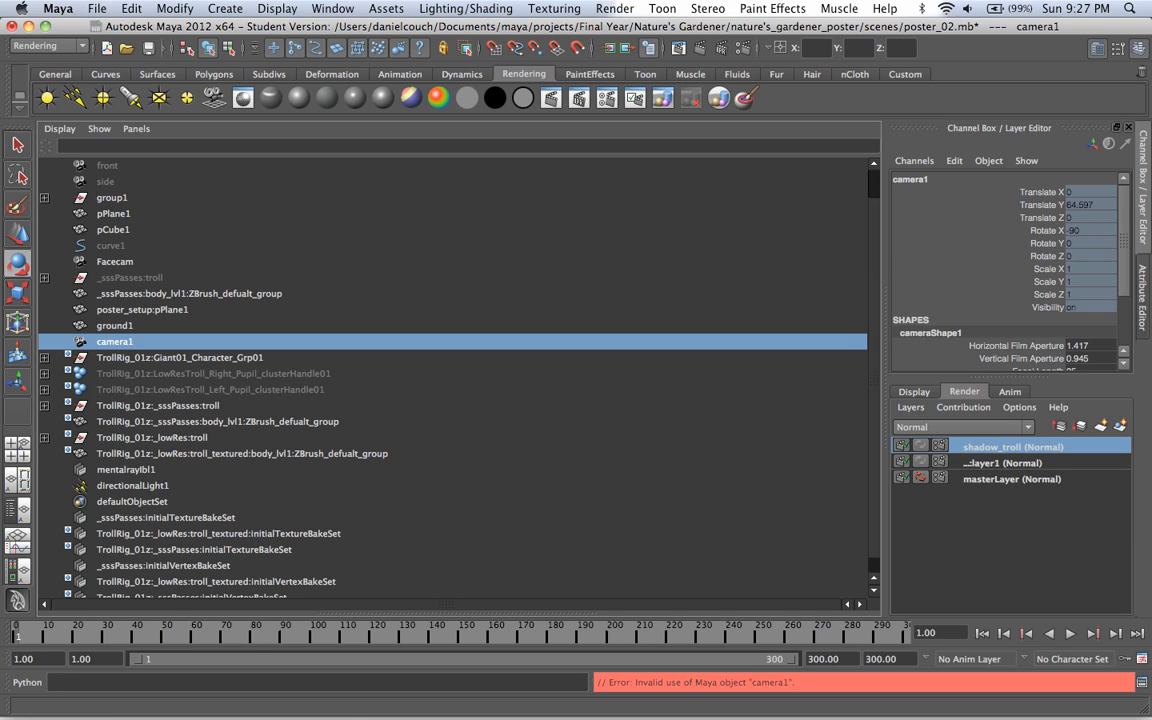
Step: Rename directionalLight1 as sun in the Outliner
{"action": "double_click", "coordinate": [132, 486]}
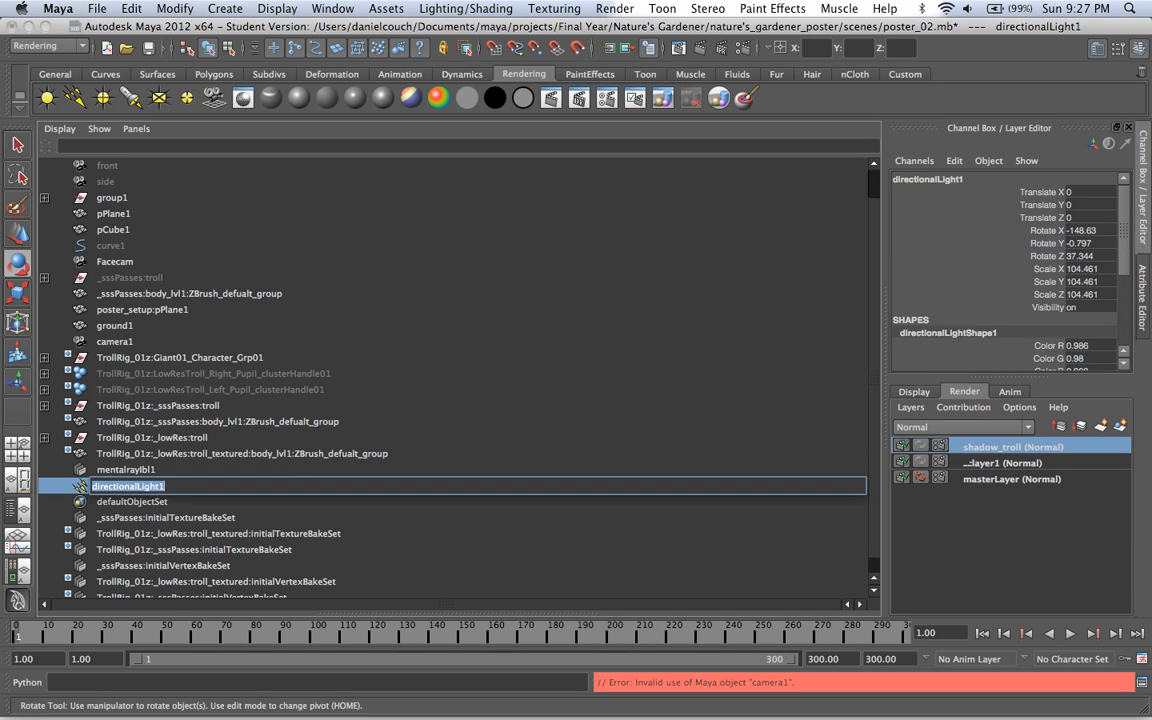
{"action": "type", "text": "sun"}
{"action": "key", "text": "Return"}
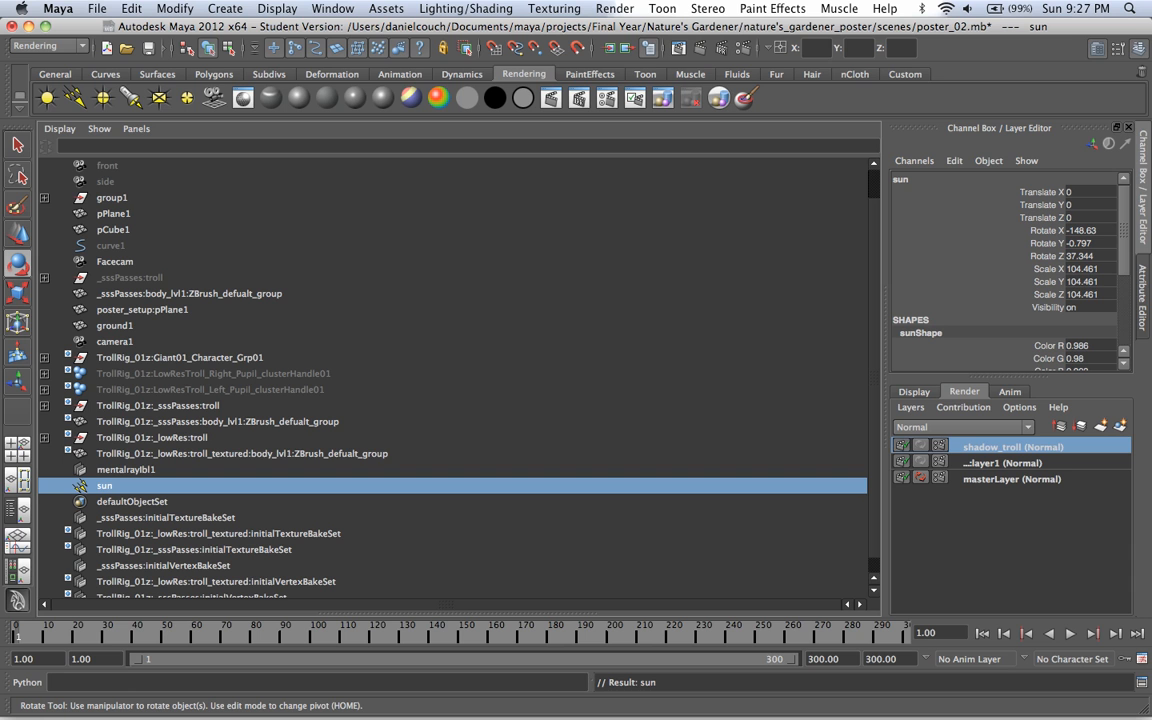
Step: Restore the multi-panel layout from the maximized Outliner and clear the current selection
{"action": "left_click", "coordinate": [242, 454]}
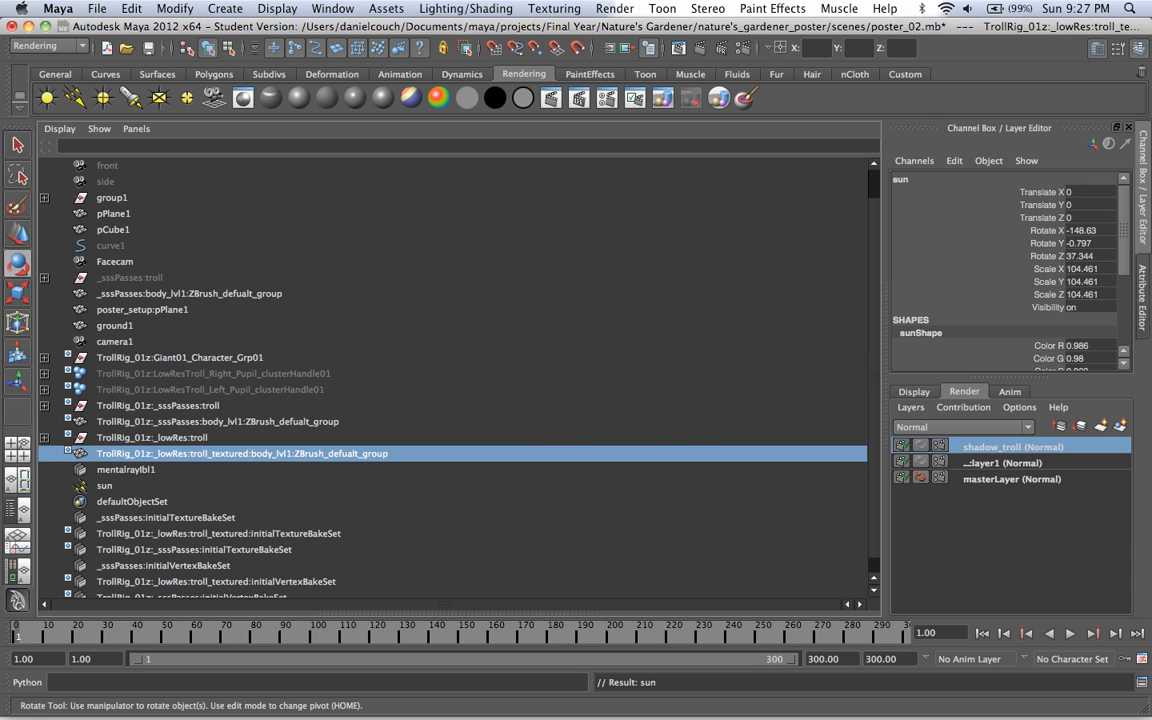
{"action": "key", "text": "space"}
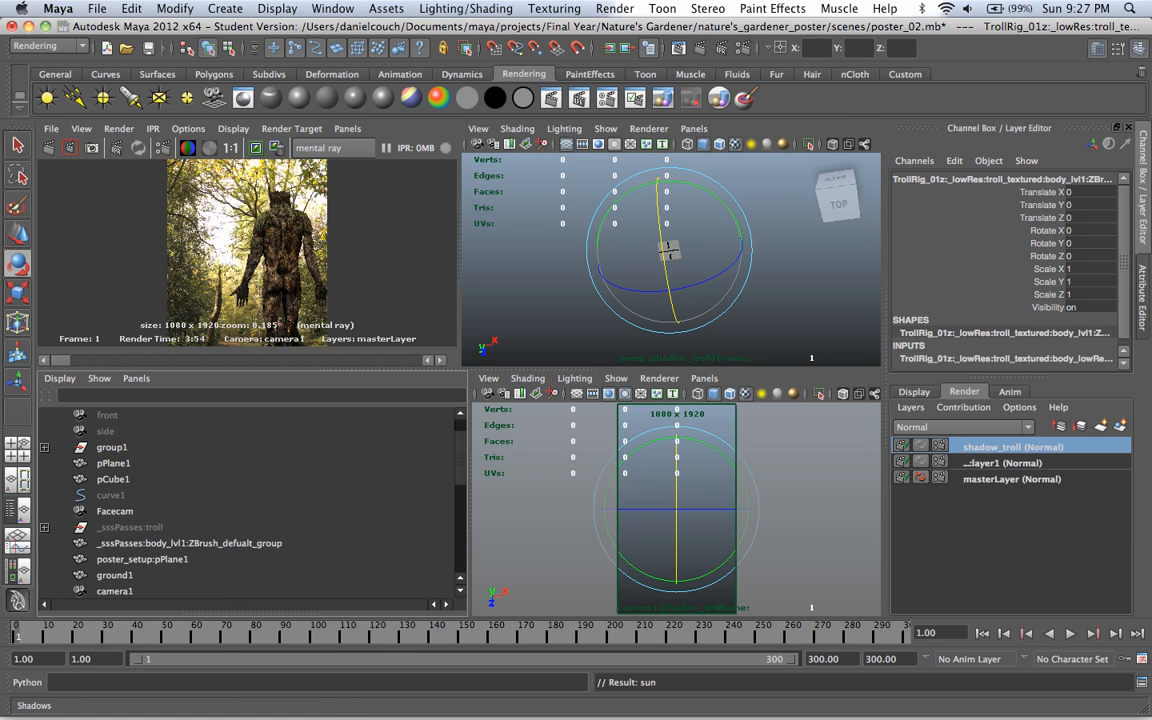
{"action": "left_click", "coordinate": [668, 250]}
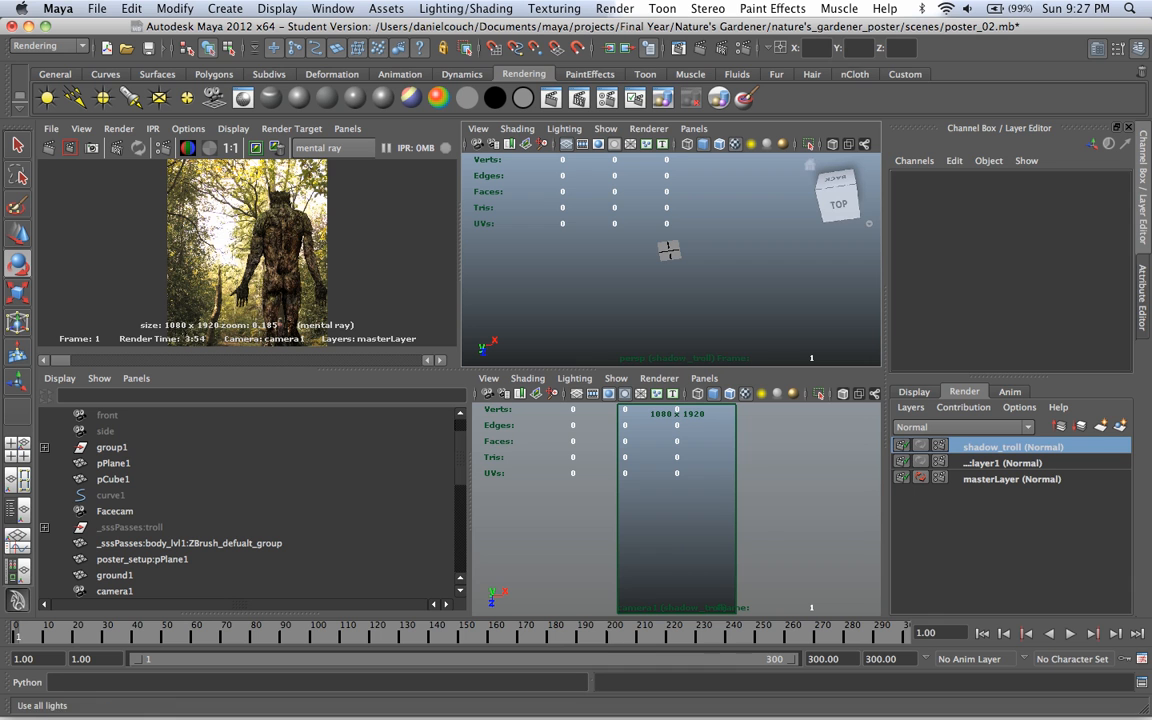
{"action": "scroll", "coordinate": [671, 256], "scroll_direction": "up", "scroll_amount": 10}
{"action": "scroll", "coordinate": [672, 262], "scroll_direction": "up", "scroll_amount": 2}
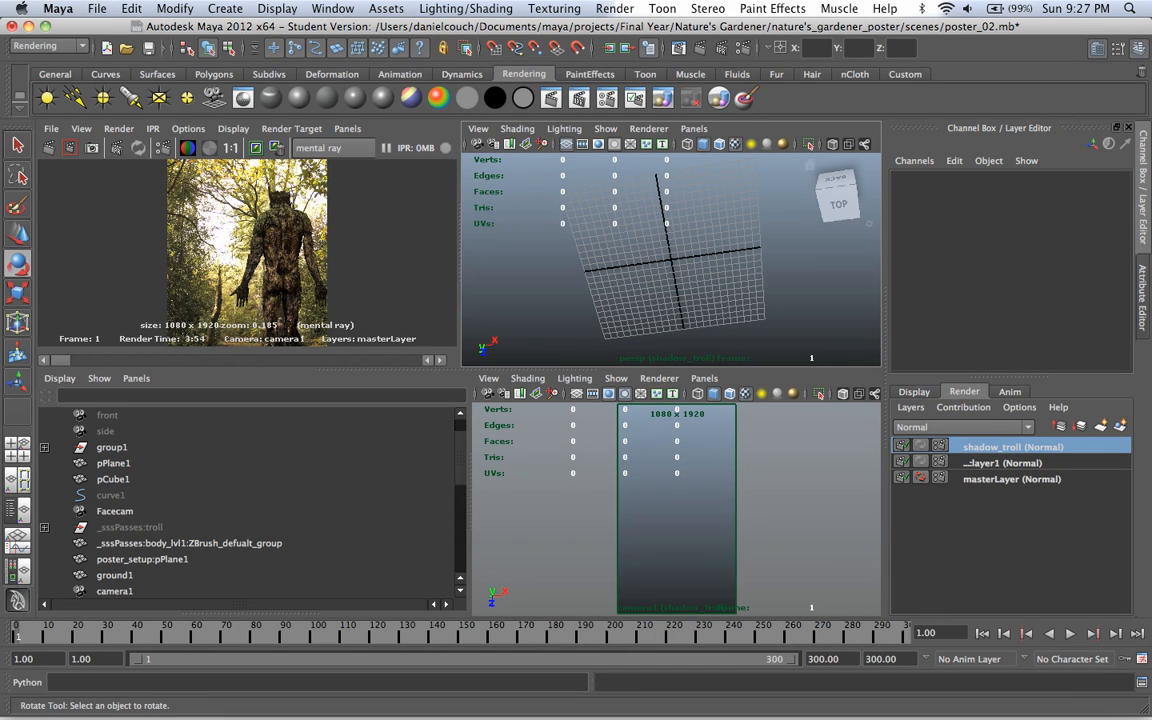
Step: Activate masterLayer, select the troll's parent group TrollRig_01z:_sssPasses:troll and locate it in the Outliner
{"action": "left_click", "coordinate": [1012, 479]}
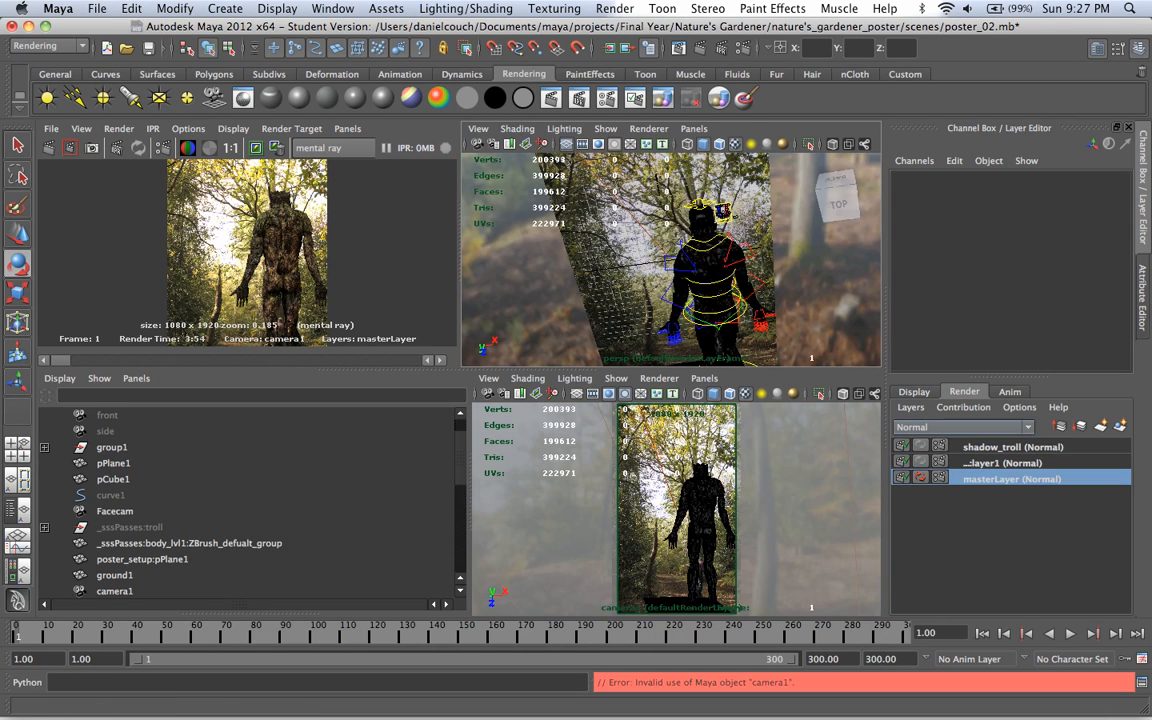
{"action": "left_click", "coordinate": [709, 264]}
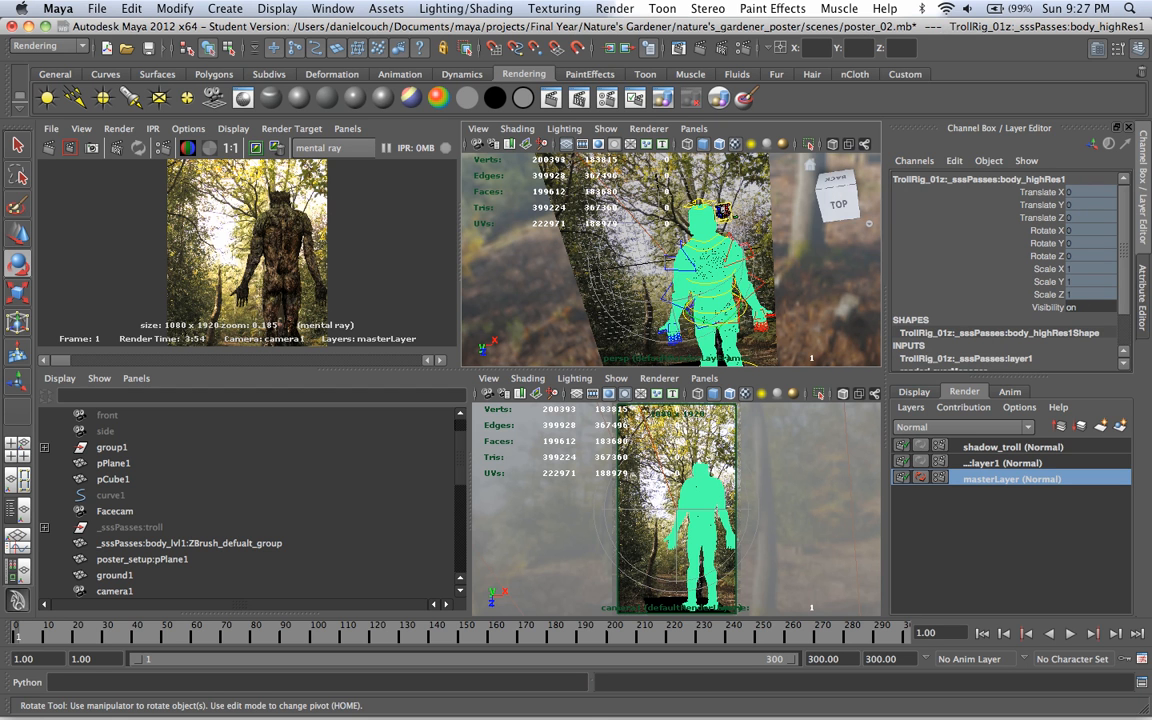
{"action": "key", "text": "Up"}
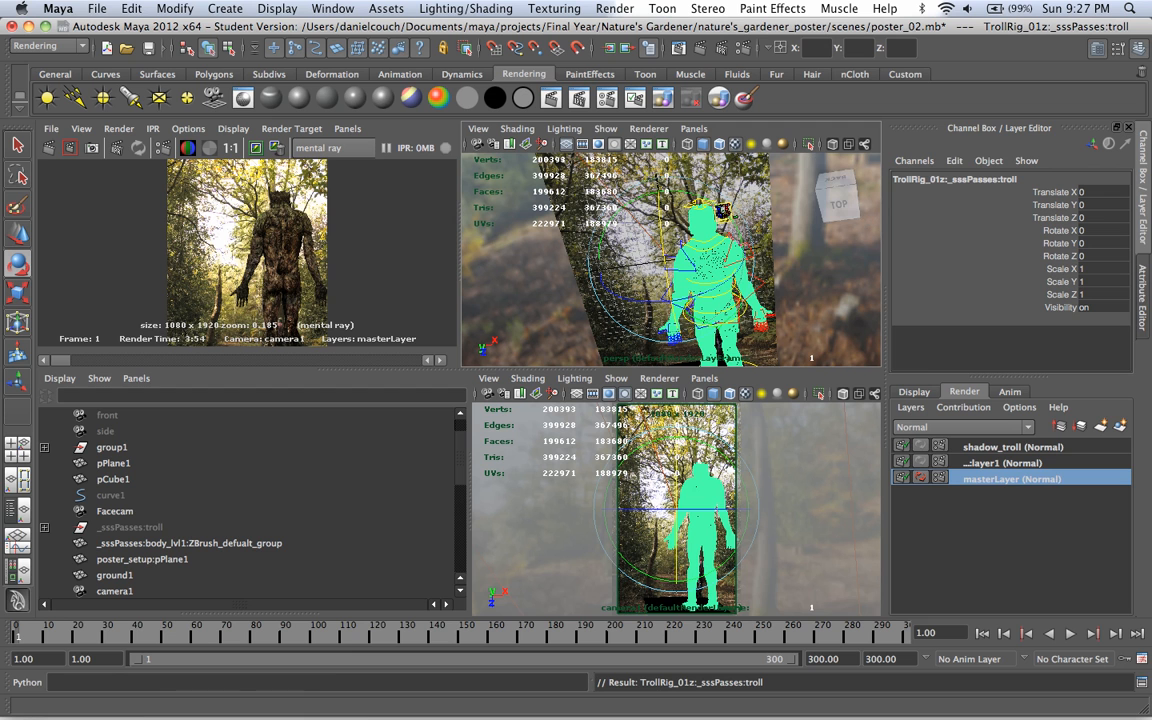
{"action": "key", "text": "f"}
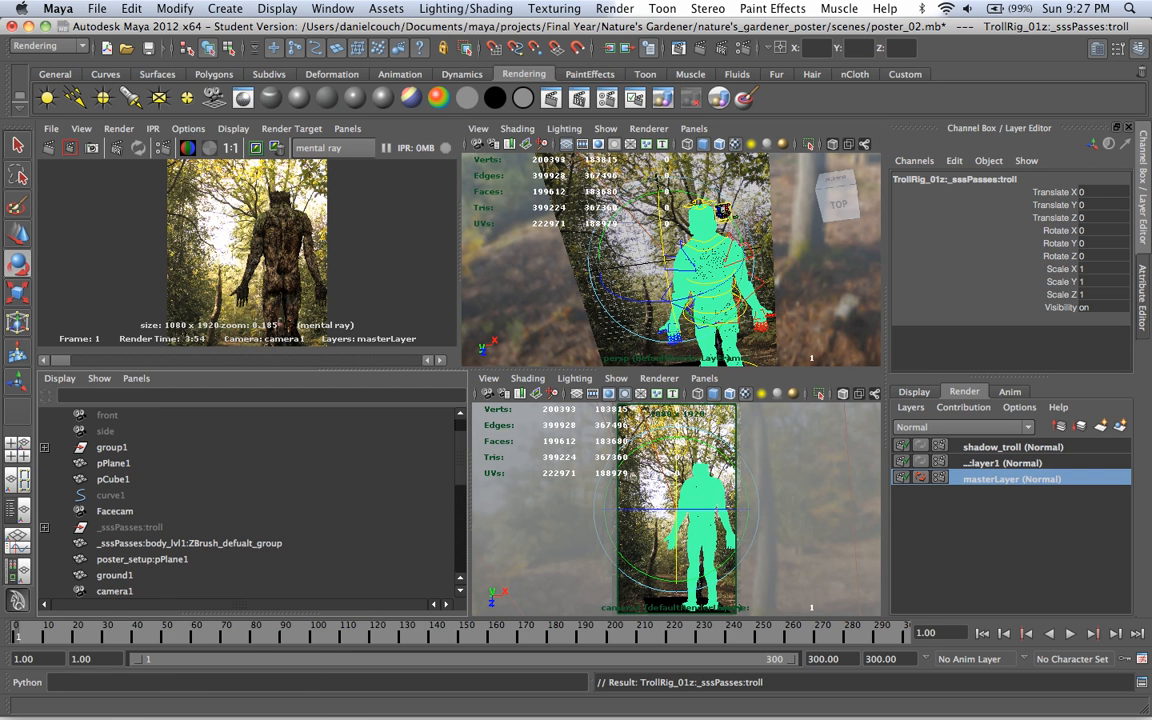
{"action": "left_click", "coordinate": [180, 511]}
{"action": "left_click", "coordinate": [170, 495]}
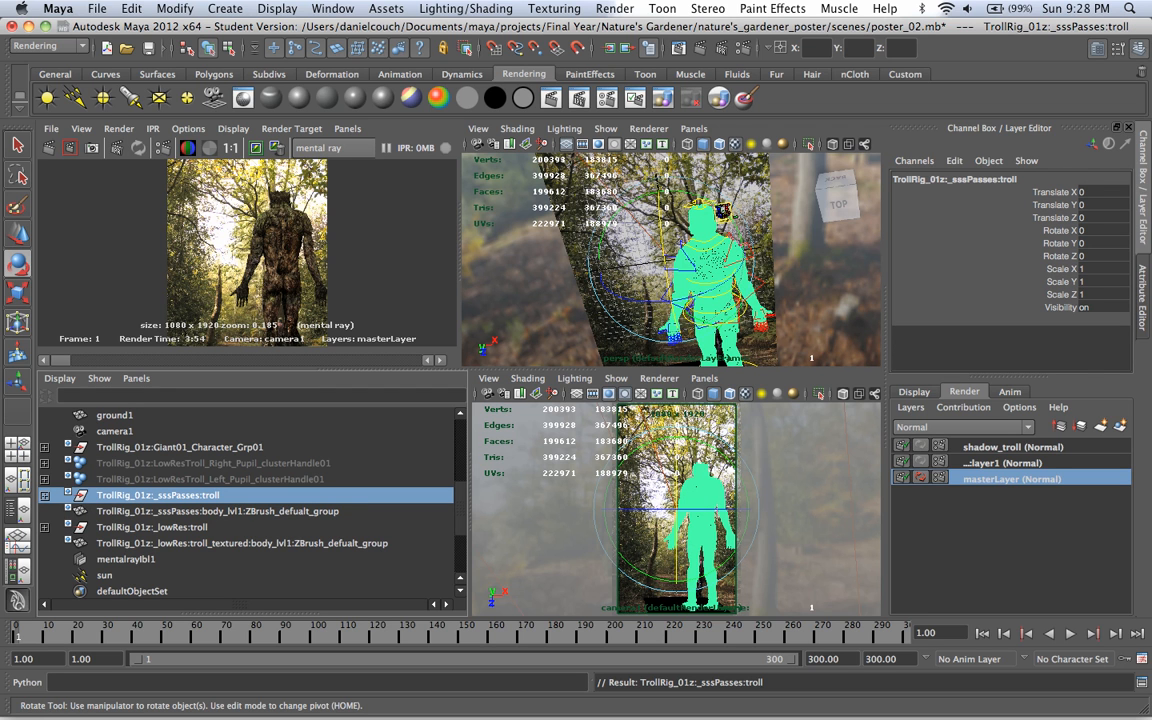
Step: Add the sun light and the selected troll group to the shadow_troll render layer and activate that layer
{"action": "left_click", "coordinate": [105, 575], "text": "super"}
{"action": "right_click", "coordinate": [985, 447]}
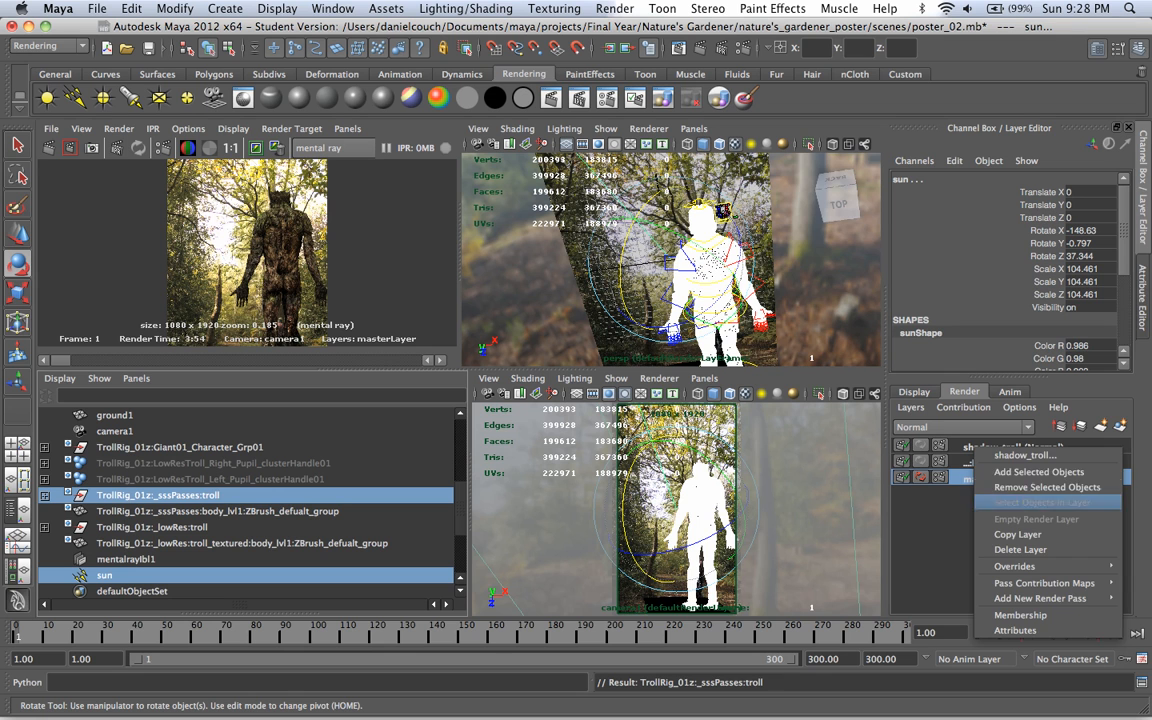
{"action": "left_click", "coordinate": [1030, 473]}
{"action": "left_click", "coordinate": [1012, 447]}
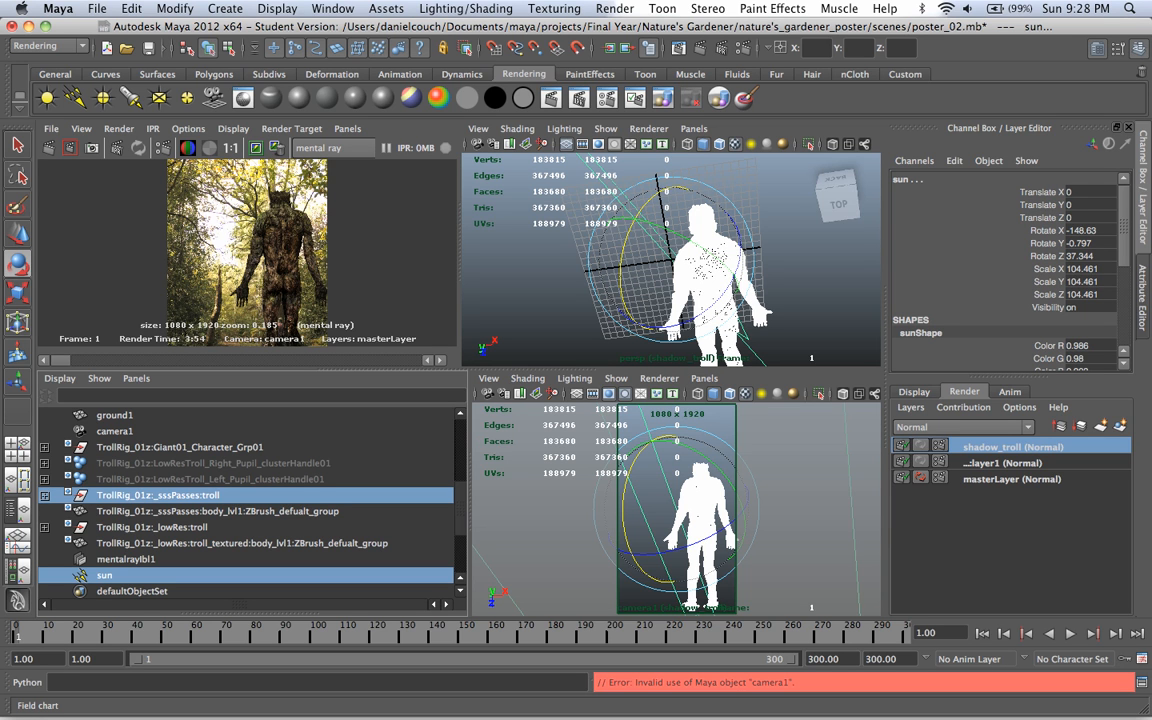
Step: Assign a new Use Background material to the TrollRig_01z:_sssPasses:troll group in the shadow_troll layer
{"action": "left_click", "coordinate": [815, 270]}
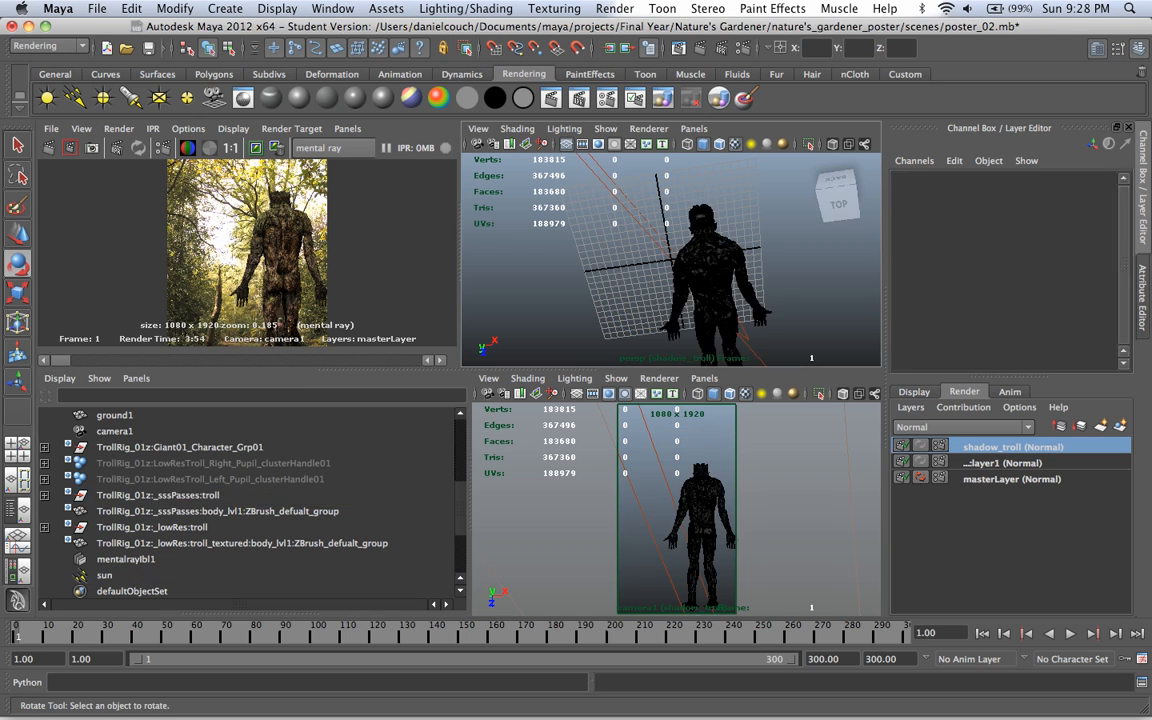
{"action": "left_click", "coordinate": [712, 258]}
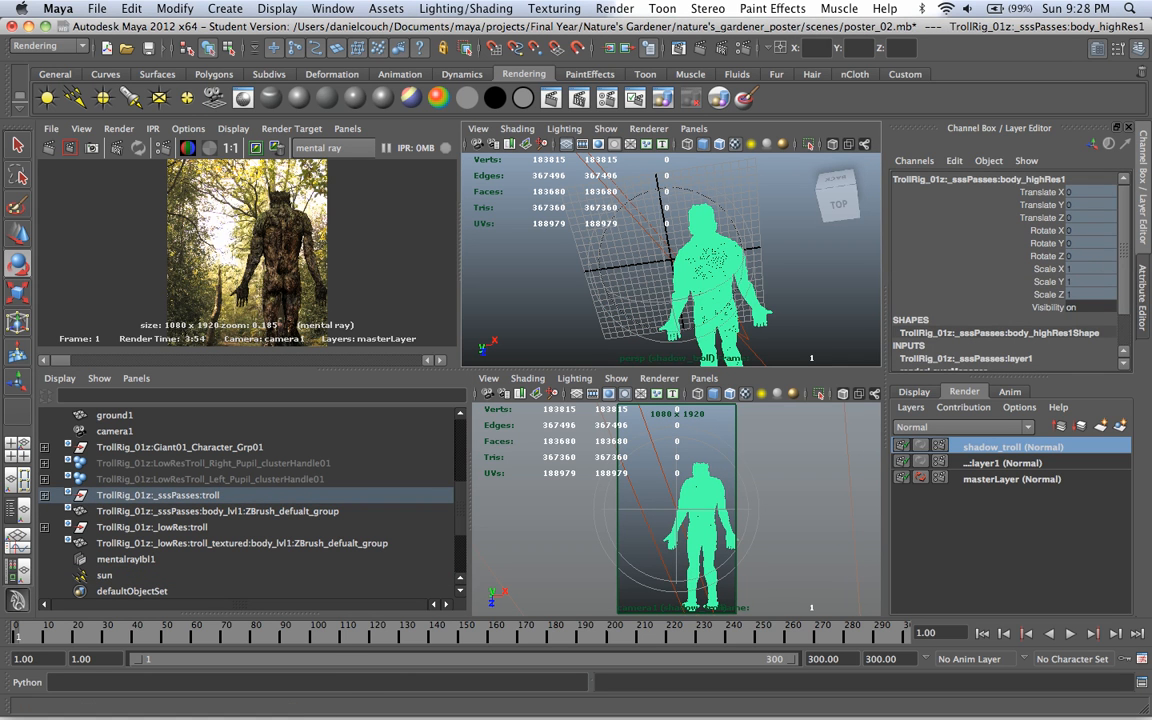
{"action": "left_click", "coordinate": [160, 495]}
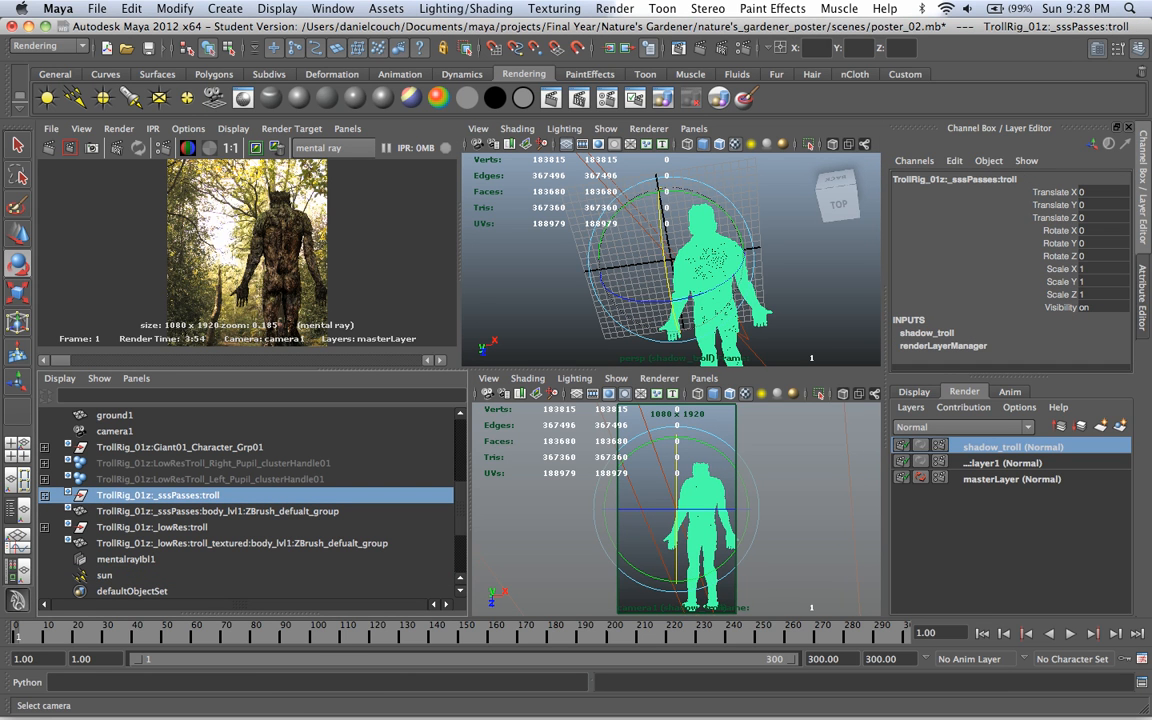
{"action": "right_click", "coordinate": [704, 250]}
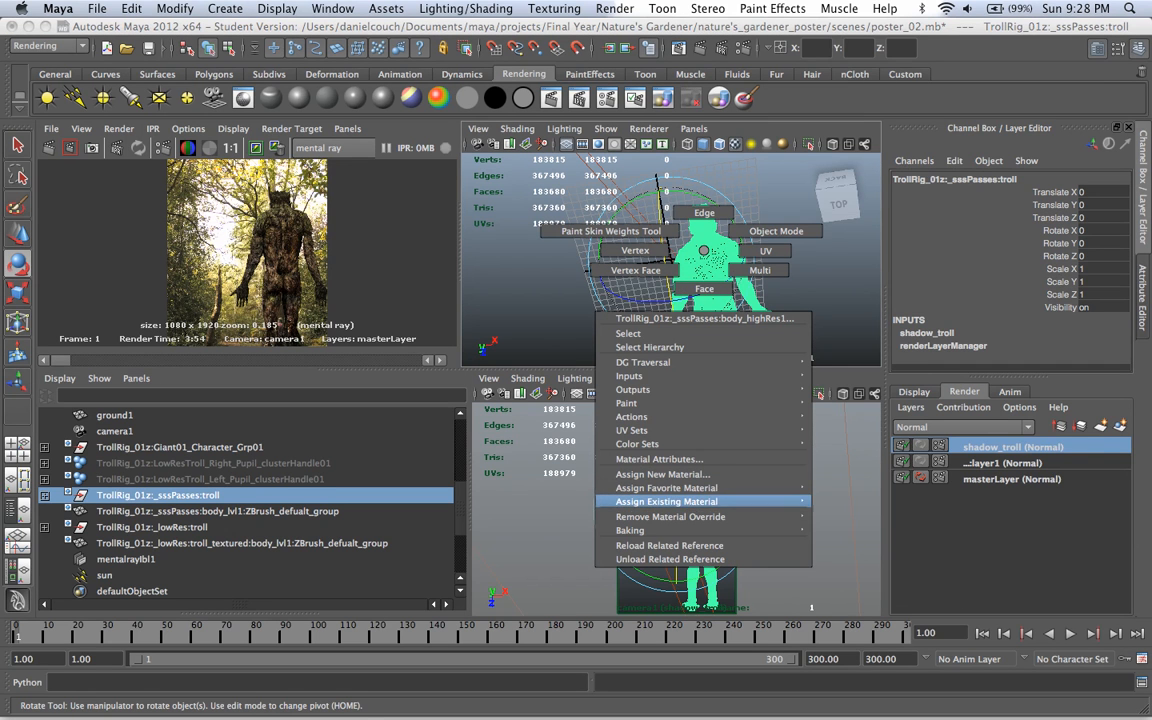
{"action": "left_click", "coordinate": [662, 474]}
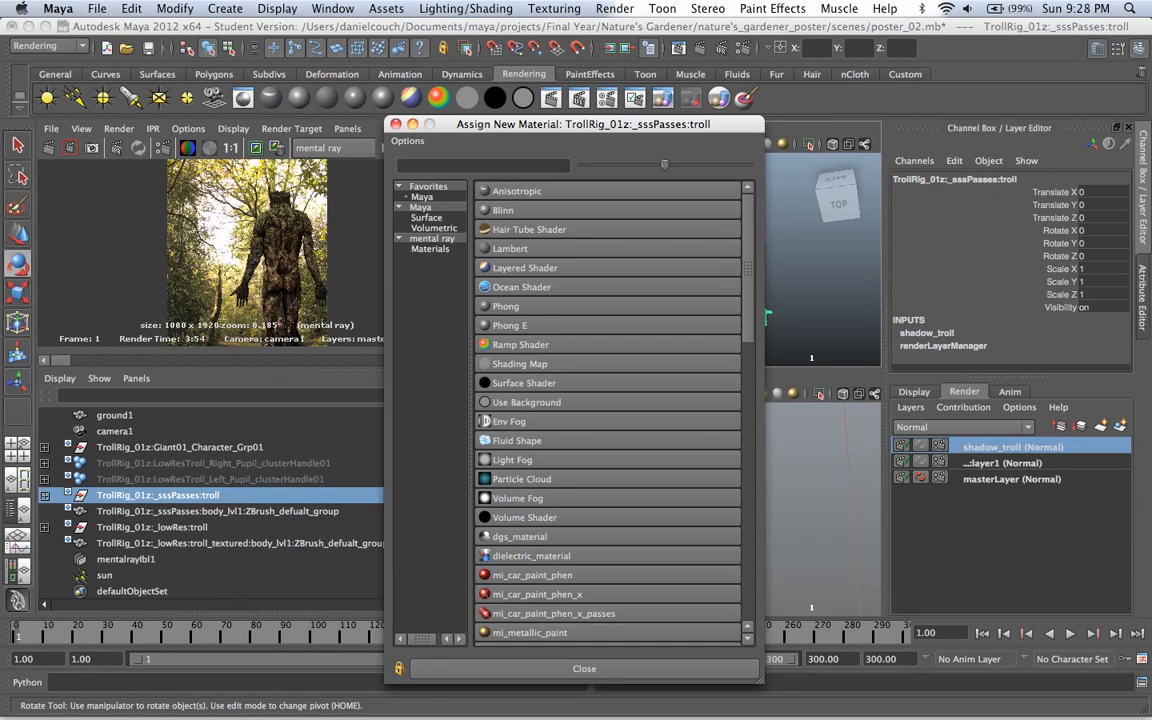
{"action": "left_click", "coordinate": [527, 402]}
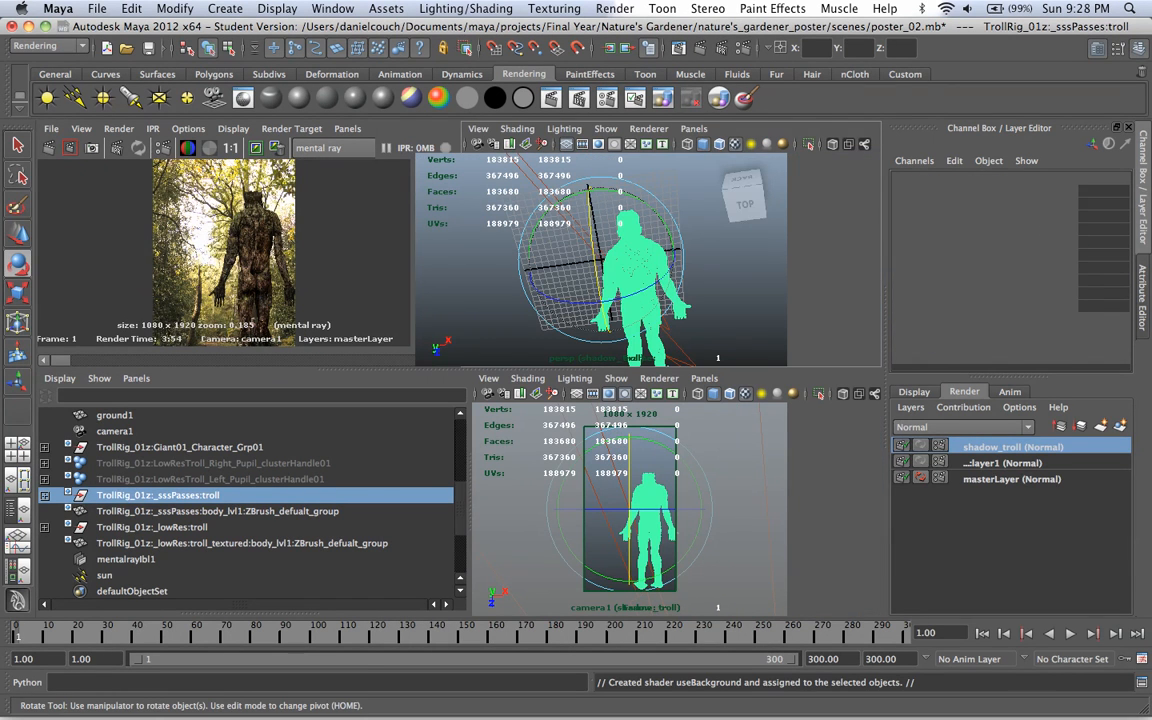
Step: Open the Use Background material attributes of the troll's high-resolution body and set the Specular Color to black
{"action": "key", "text": "ctrl+a"}
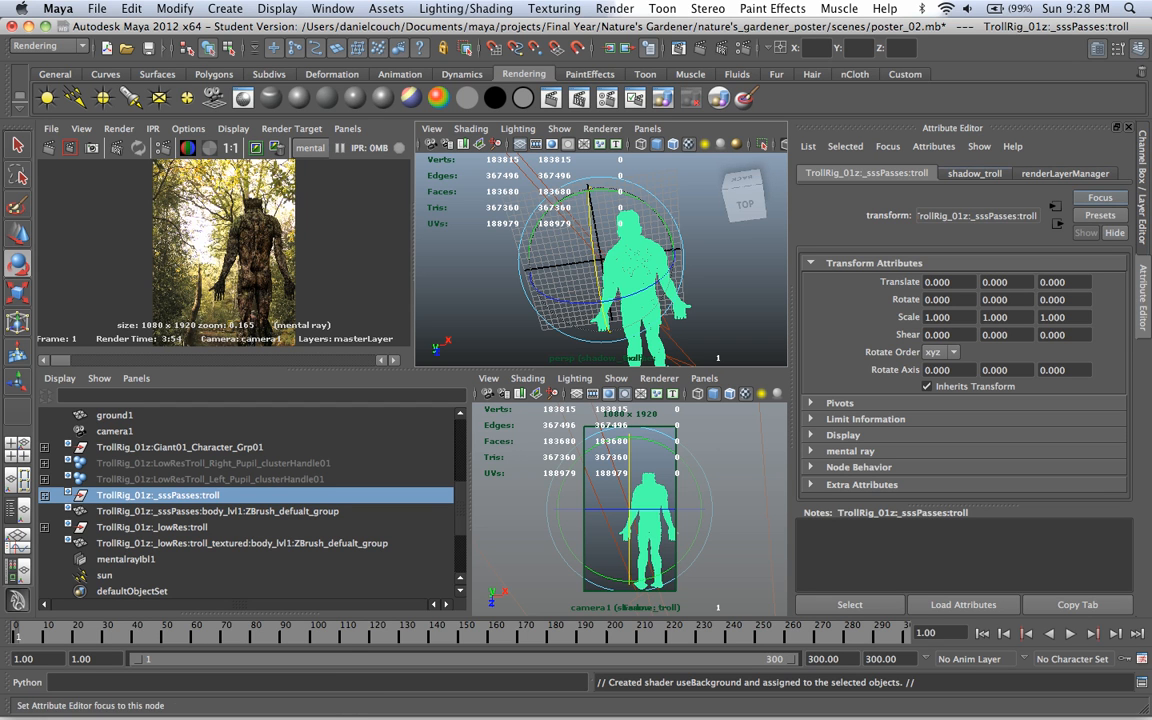
{"action": "left_click", "coordinate": [728, 246]}
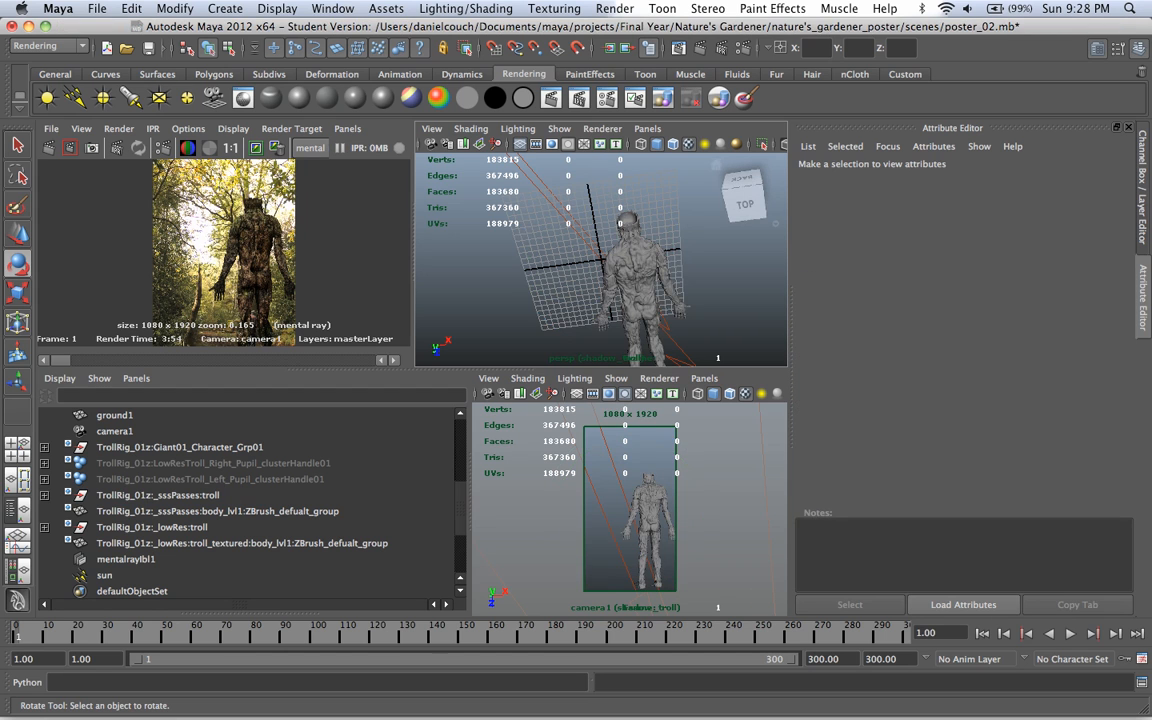
{"action": "left_click", "coordinate": [640, 264]}
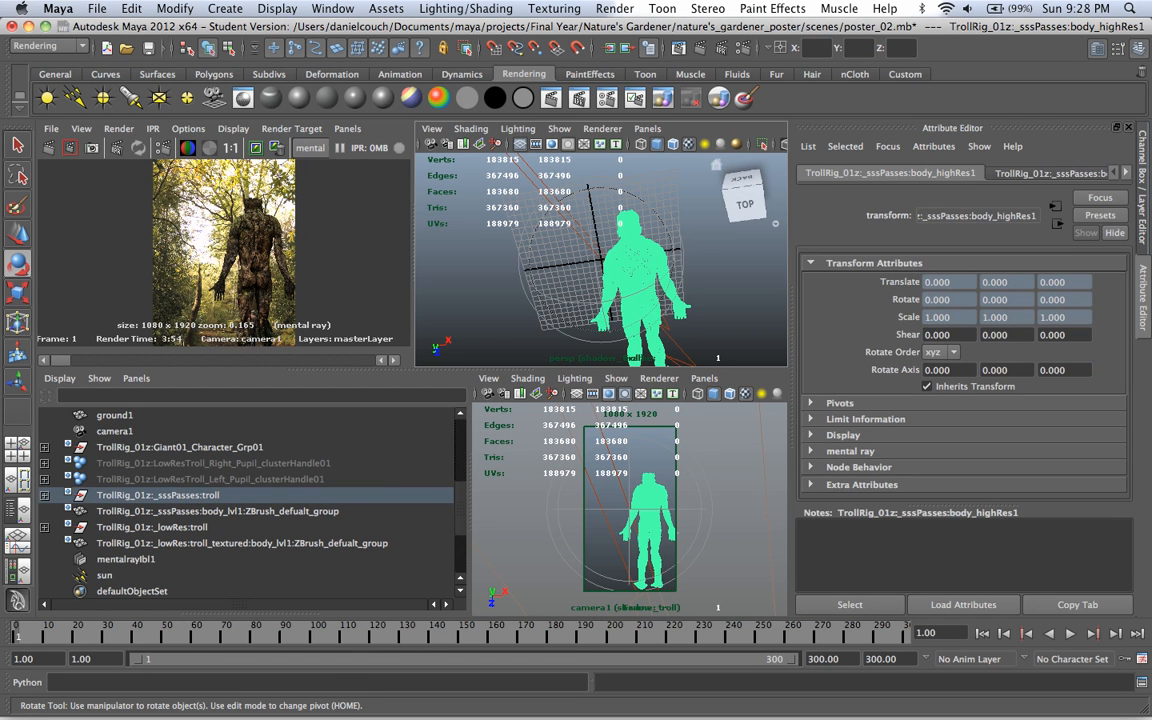
{"action": "left_click", "coordinate": [1143, 187]}
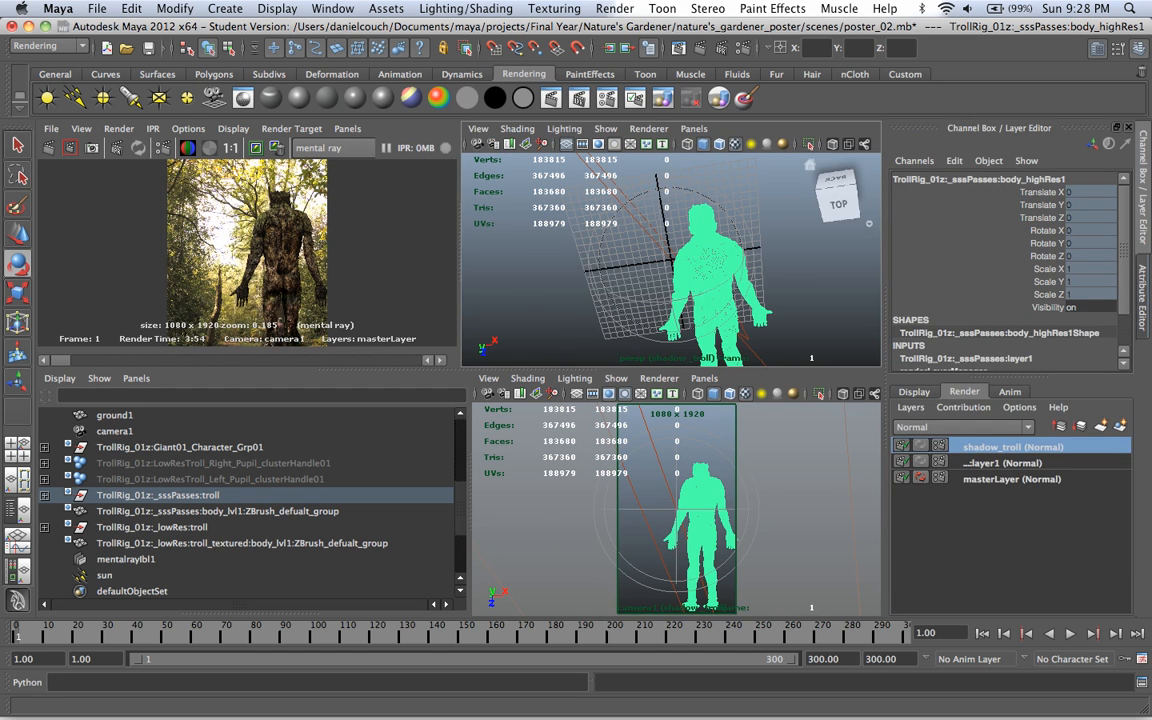
{"action": "key", "text": "ctrl+a"}
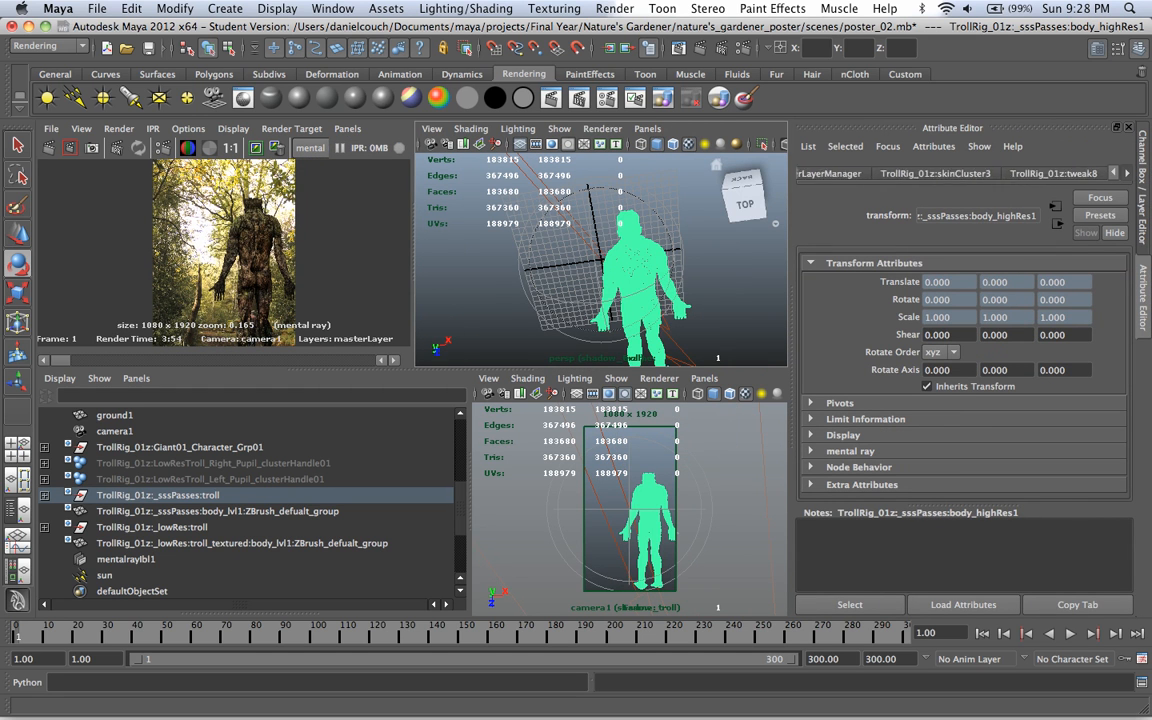
{"action": "left_click", "coordinate": [1127, 173]}
{"action": "left_click", "coordinate": [1061, 174]}
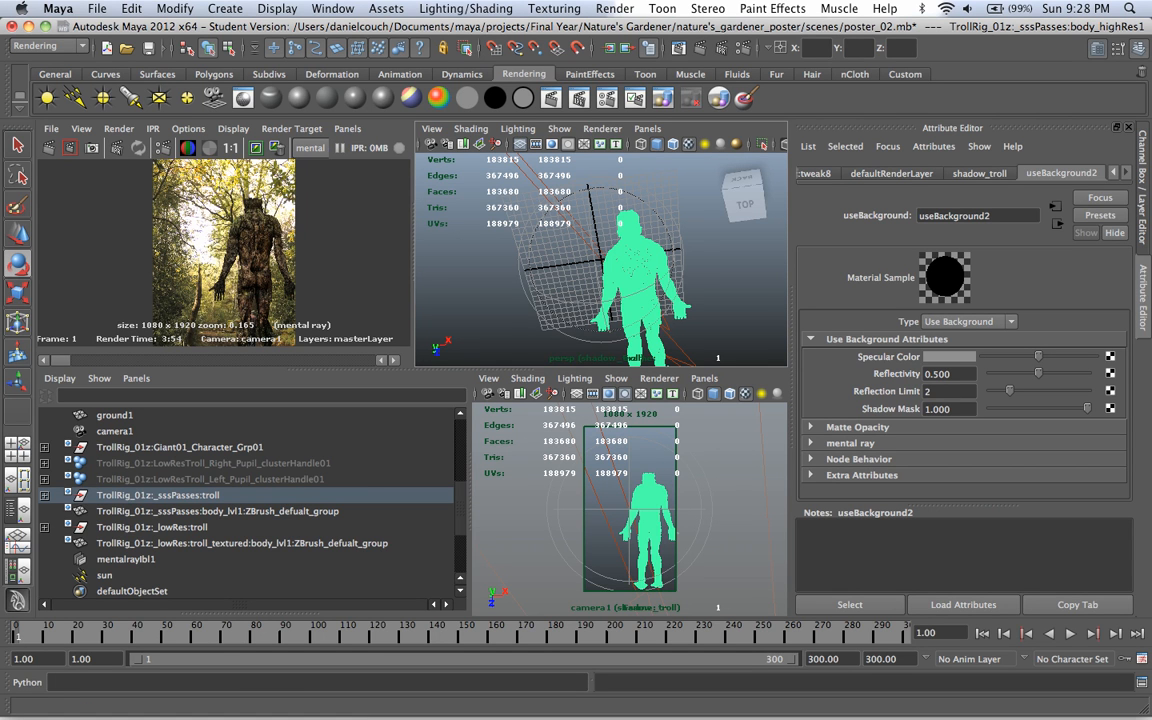
{"action": "left_click_drag", "start_coordinate": [1038, 356], "coordinate": [983, 356]}
Step: Rename the Use Background material as shadow_troll_useBackground and set its Reflectivity and Reflection Limit to 0
{"action": "double_click", "coordinate": [957, 216]}
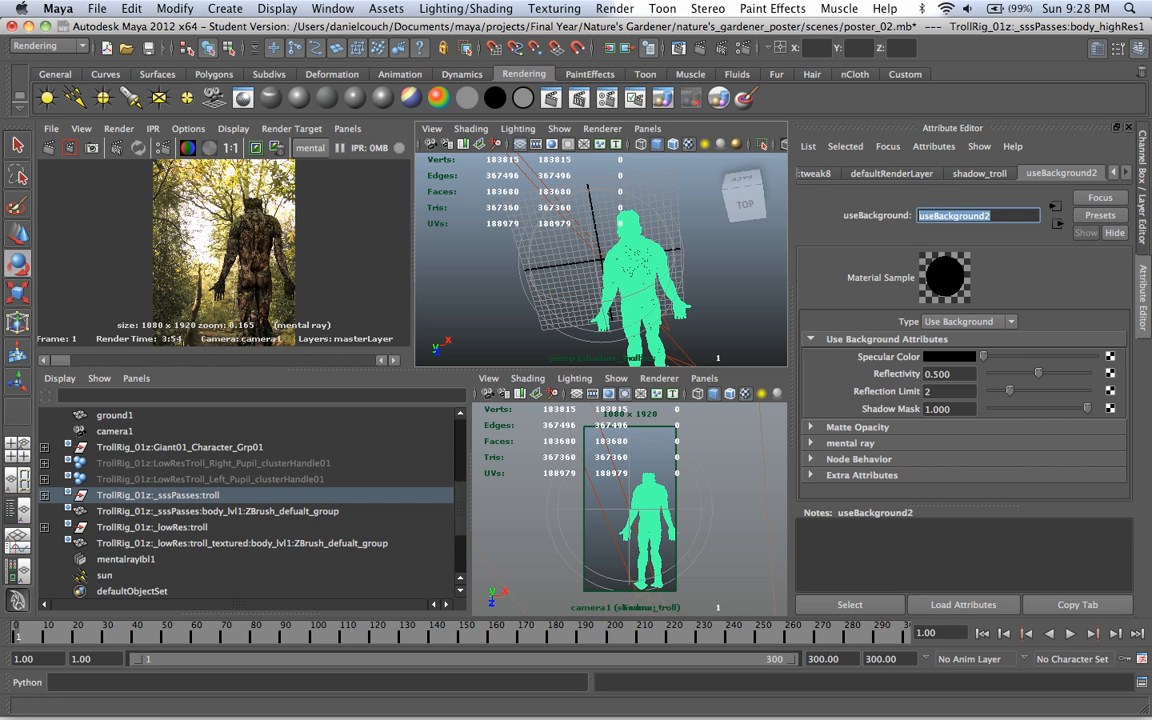
{"action": "type", "text": "shadow"}
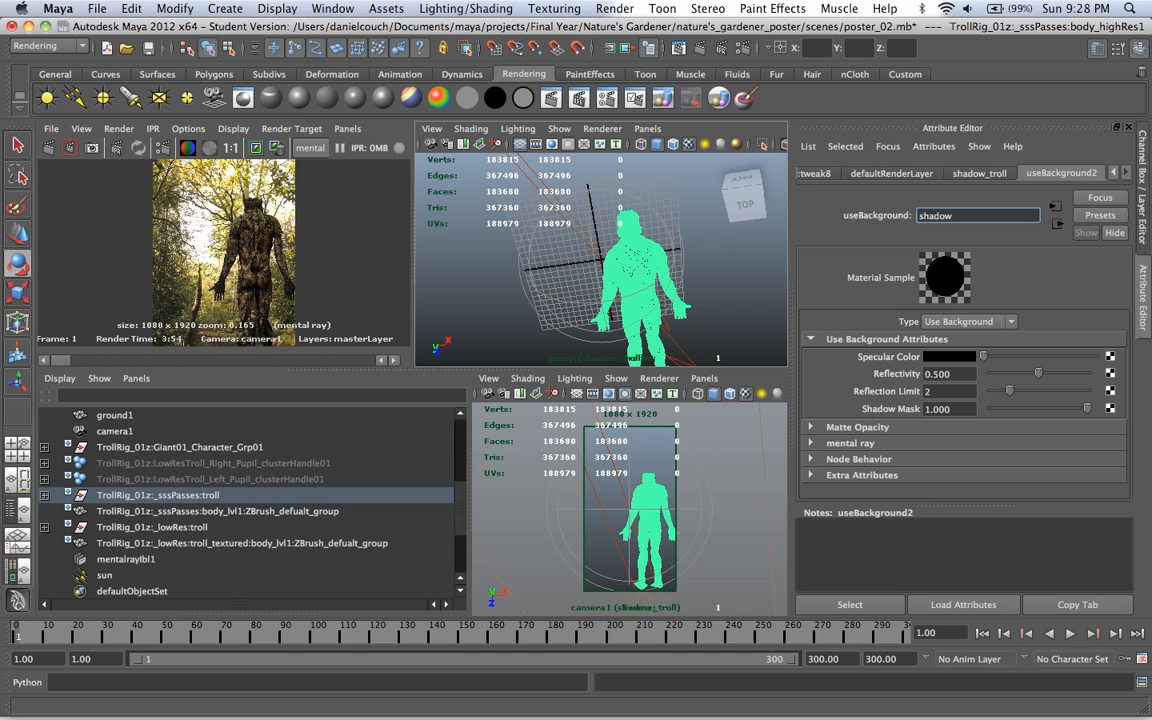
{"action": "type", "text": "_troll_useBackground"}
{"action": "key", "text": "Return"}
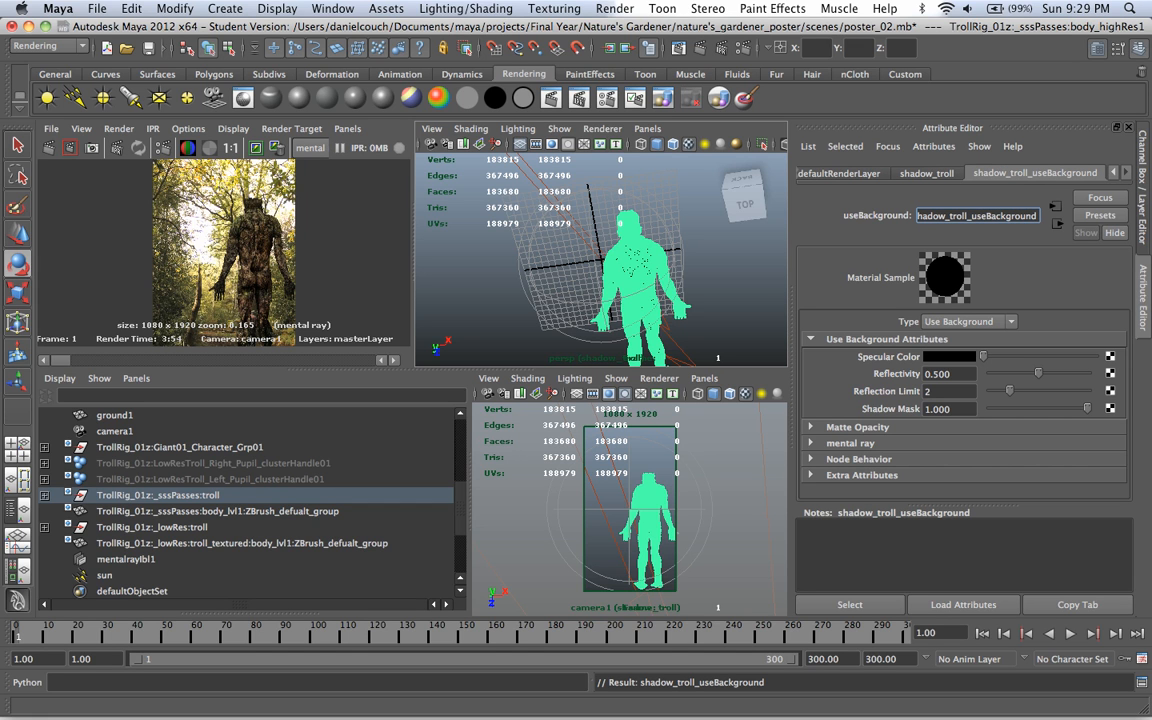
{"action": "left_click_drag", "start_coordinate": [1038, 373], "coordinate": [990, 391]}
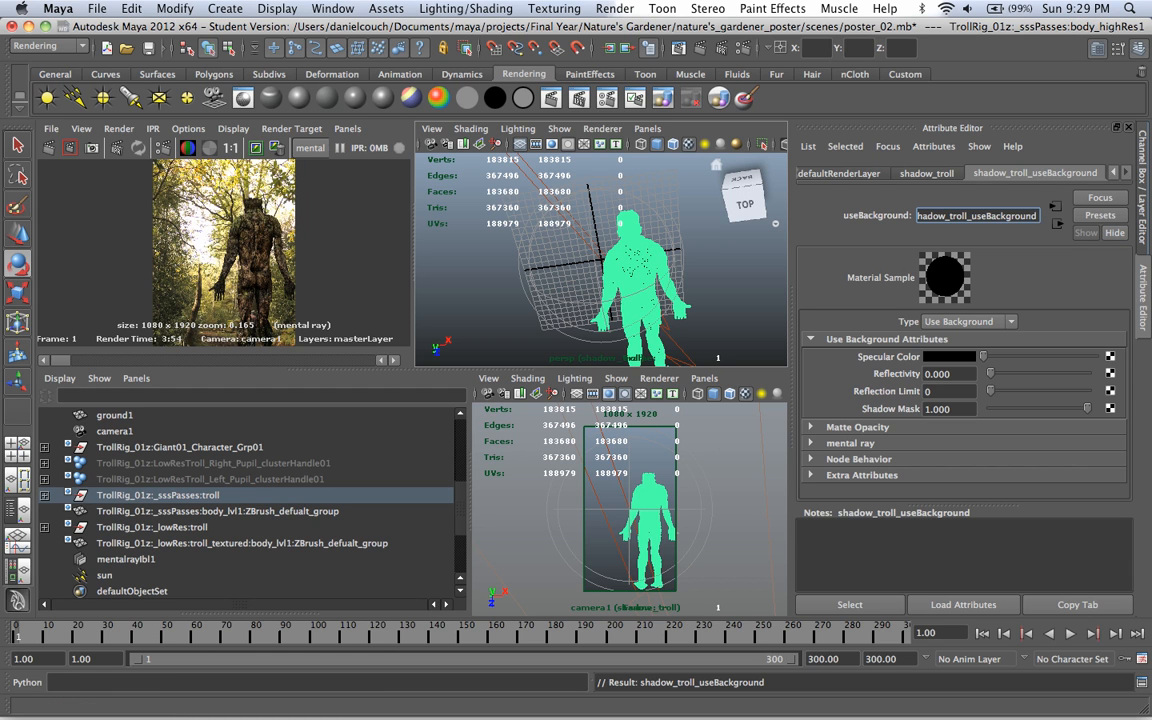
{"action": "key", "text": "ctrl+a"}
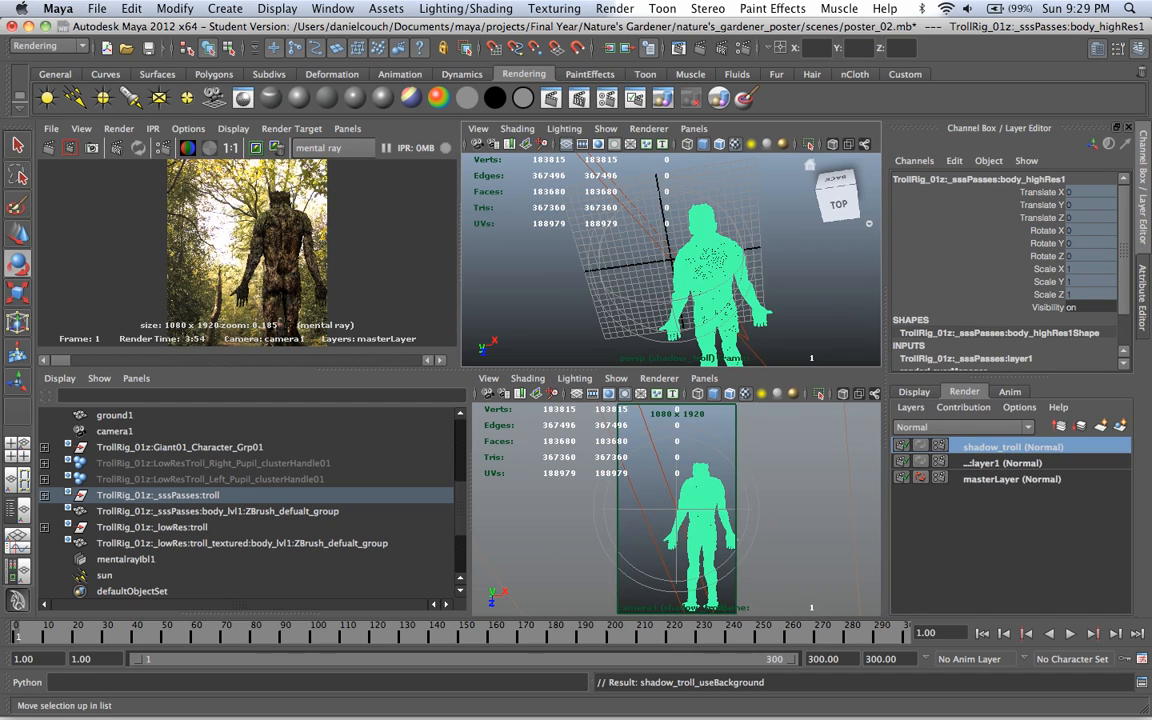
Step: Create a new empty render layer named shadow_ground
{"action": "left_click", "coordinate": [1101, 426]}
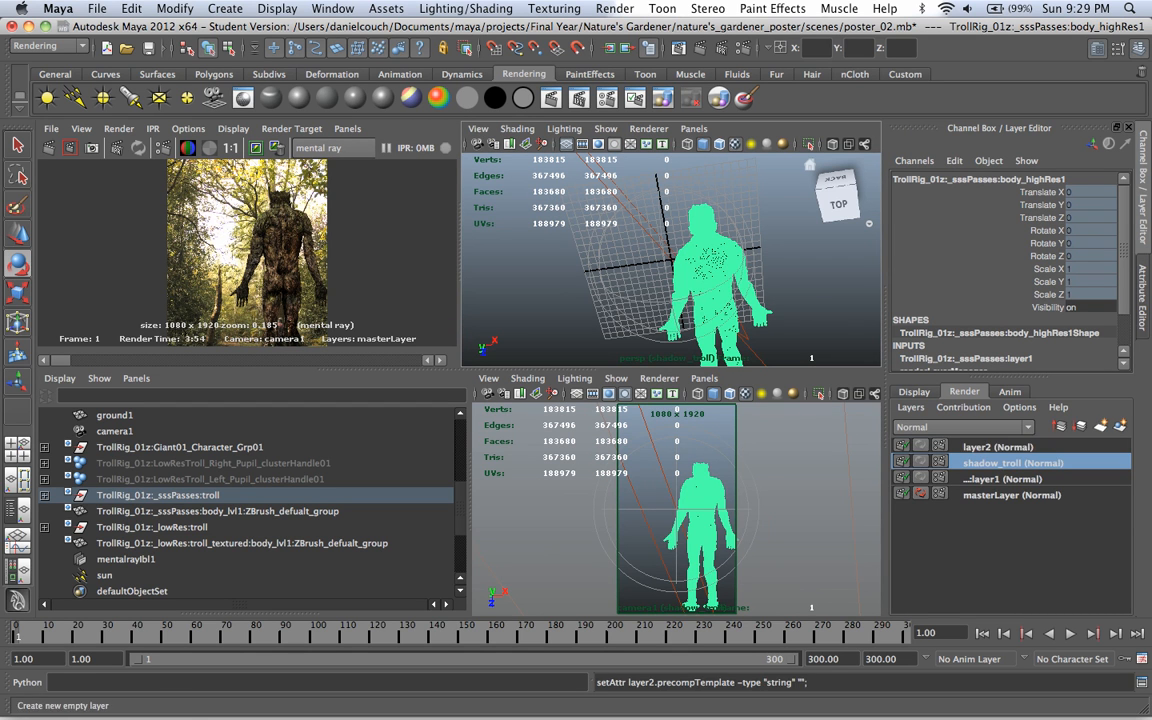
{"action": "double_click", "coordinate": [990, 447]}
{"action": "type", "text": "shad"}
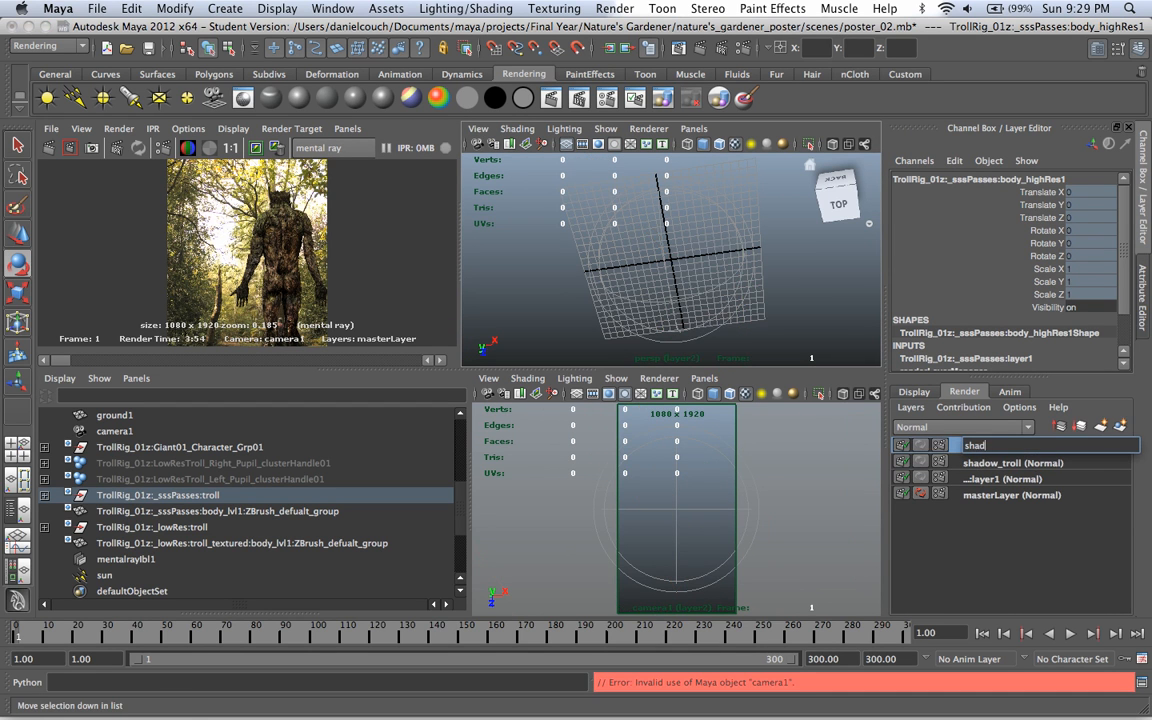
{"action": "type", "text": "ow_ground"}
{"action": "key", "text": "Return"}
Step: Add the TrollRig_01z:_sssPasses:troll group, ground1 and the sun light to the shadow_ground layer and activate that layer
{"action": "left_click", "coordinate": [158, 495]}
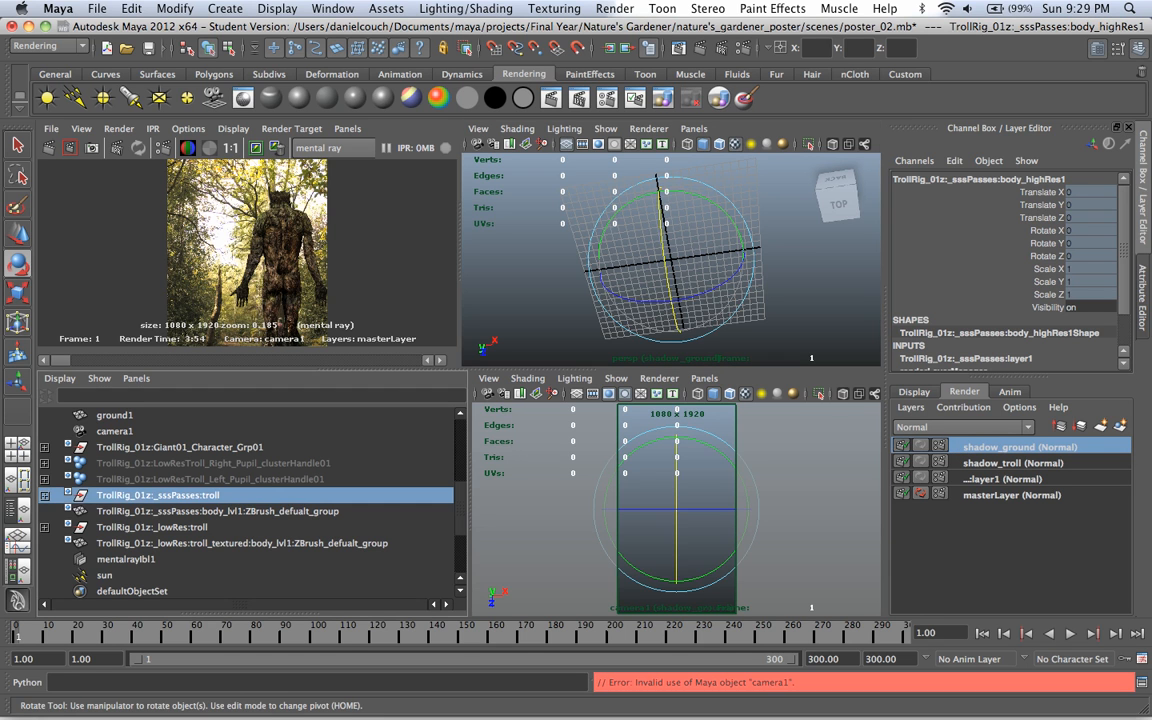
{"action": "left_click", "coordinate": [115, 415], "text": "super"}
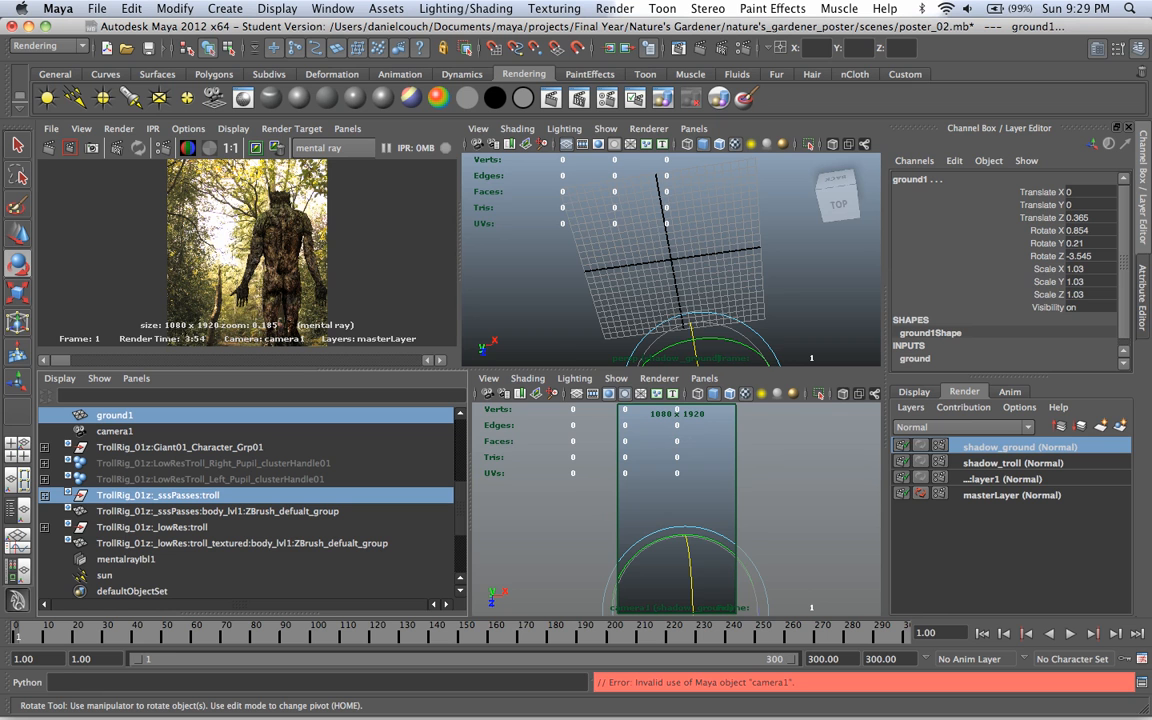
{"action": "left_click", "coordinate": [1011, 495]}
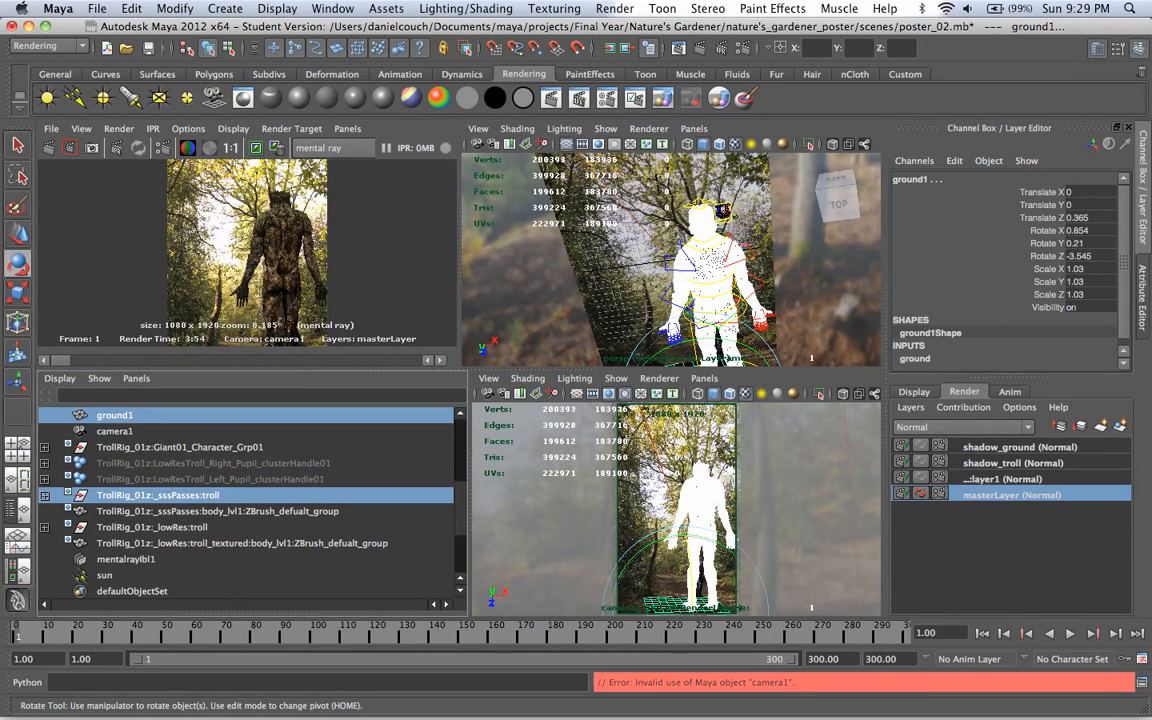
{"action": "left_click", "coordinate": [105, 575], "text": "super"}
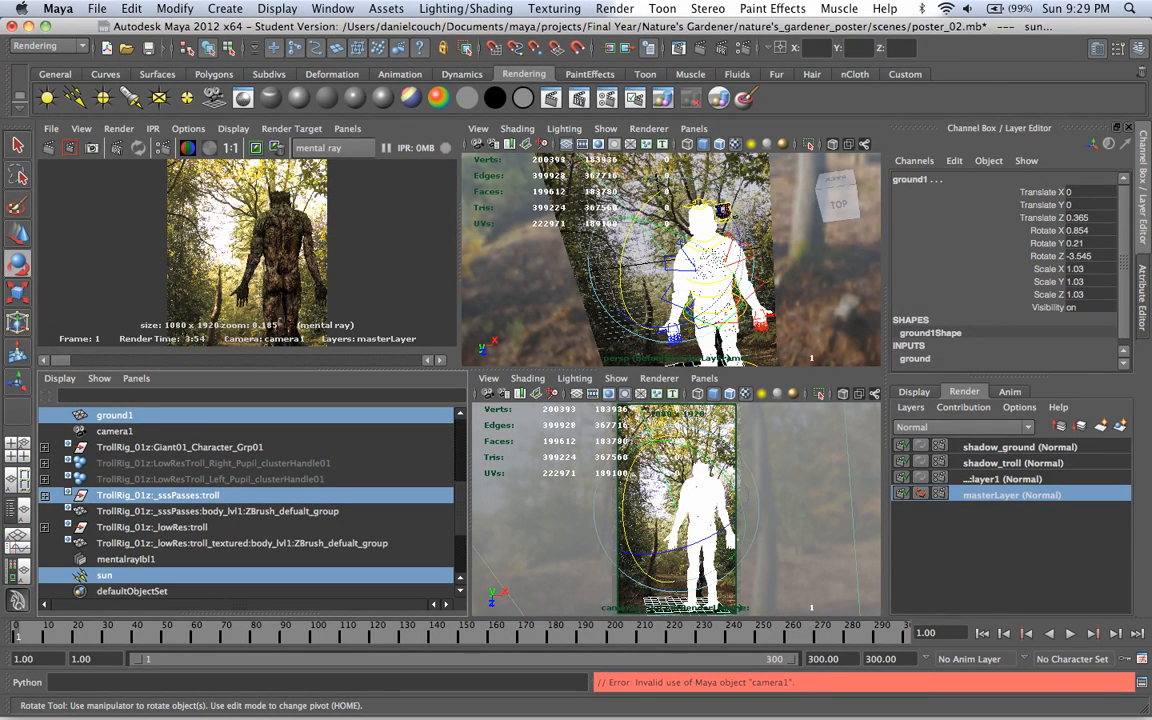
{"action": "right_click", "coordinate": [1018, 447]}
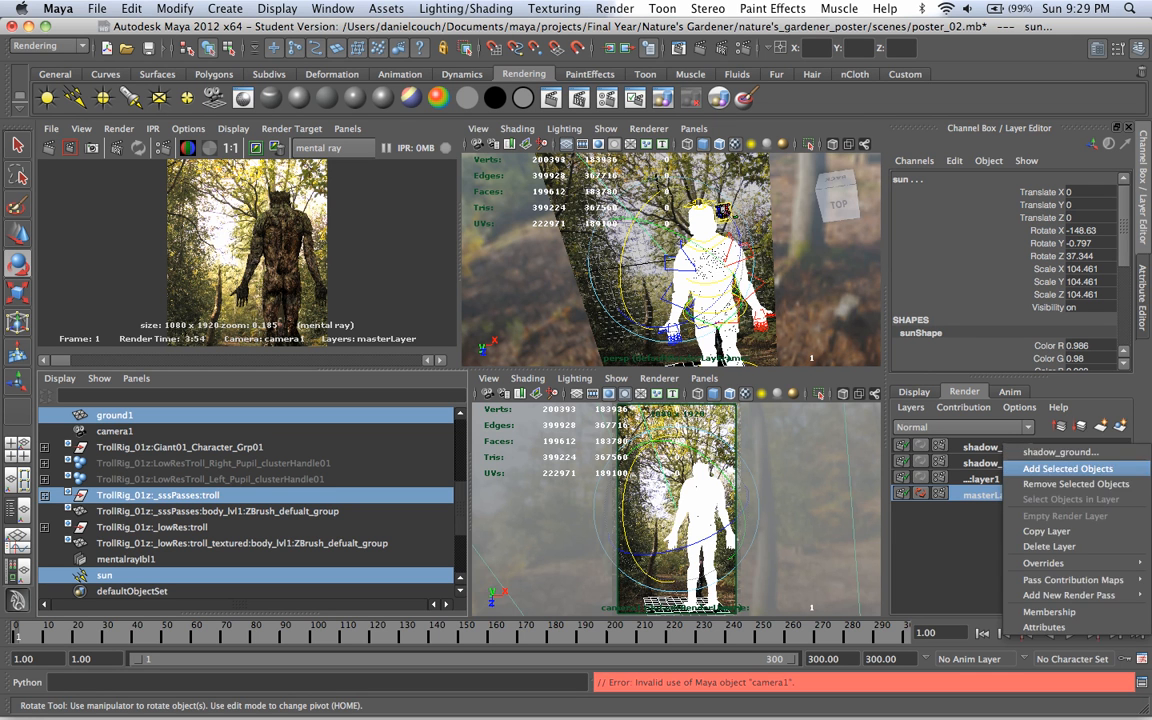
{"action": "left_click", "coordinate": [1045, 468]}
{"action": "left_click", "coordinate": [1020, 447]}
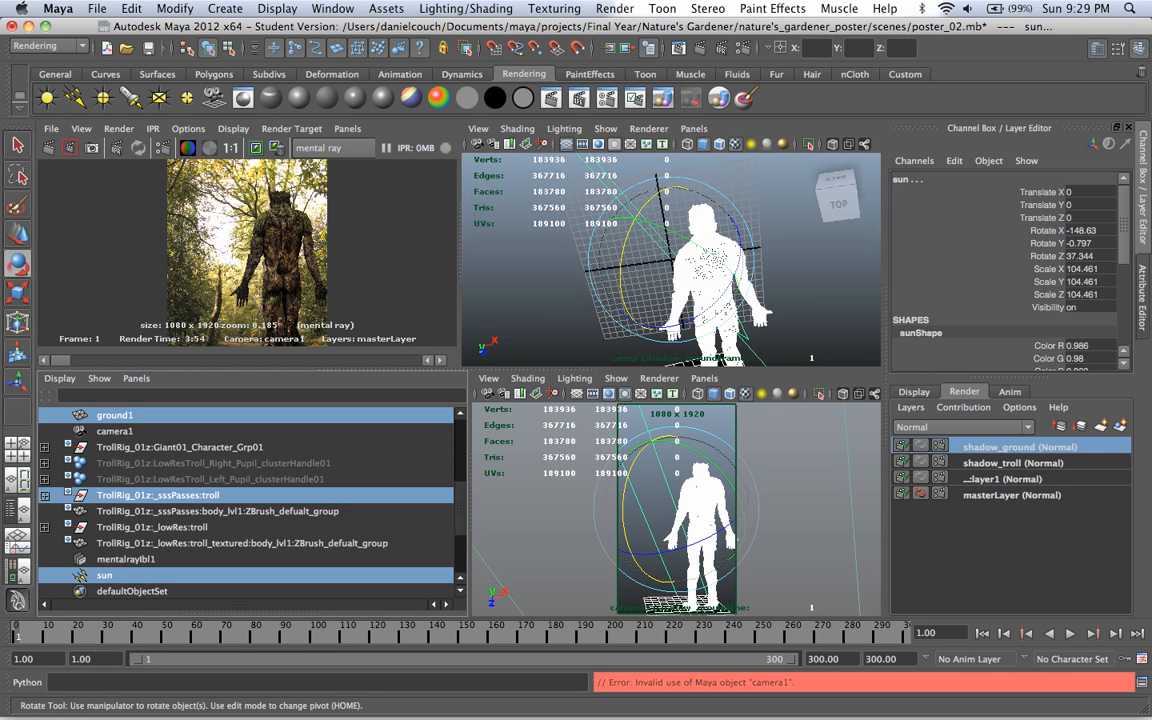
Step: Examine the troll and the ground plane of the shadow_ground layer in the perspective view
{"action": "mouse_move", "coordinate": [690, 255]}
{"action": "left_mouse_down", "text": "alt"}
{"action": "mouse_move", "coordinate": [755, 304]}
{"action": "mouse_move", "coordinate": [702, 266]}
{"action": "left_mouse_up", "text": "alt"}
{"action": "mouse_move", "coordinate": [768, 230]}
{"action": "left_mouse_down", "text": "alt"}
{"action": "mouse_move", "coordinate": [790, 250]}
{"action": "mouse_move", "coordinate": [765, 242]}
{"action": "left_mouse_up", "text": "alt"}
{"action": "left_click_drag", "start_coordinate": [785, 200], "coordinate": [635, 325], "text": "alt"}
{"action": "scroll", "coordinate": [660, 280], "scroll_direction": "down", "scroll_amount": 5}
{"action": "left_click_drag", "start_coordinate": [660, 280], "coordinate": [715, 212], "text": "alt"}
{"action": "scroll", "coordinate": [715, 212], "scroll_direction": "up", "scroll_amount": 5}
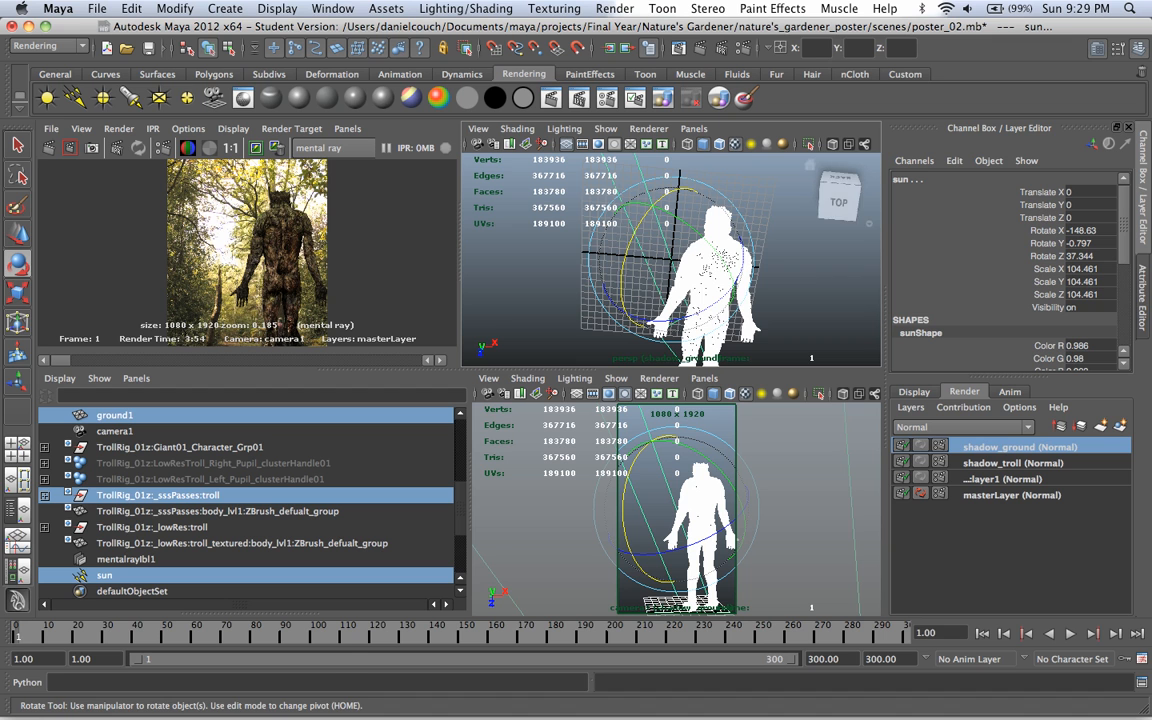
{"action": "middle_click_drag", "start_coordinate": [715, 230], "coordinate": [653, 172], "text": "alt"}
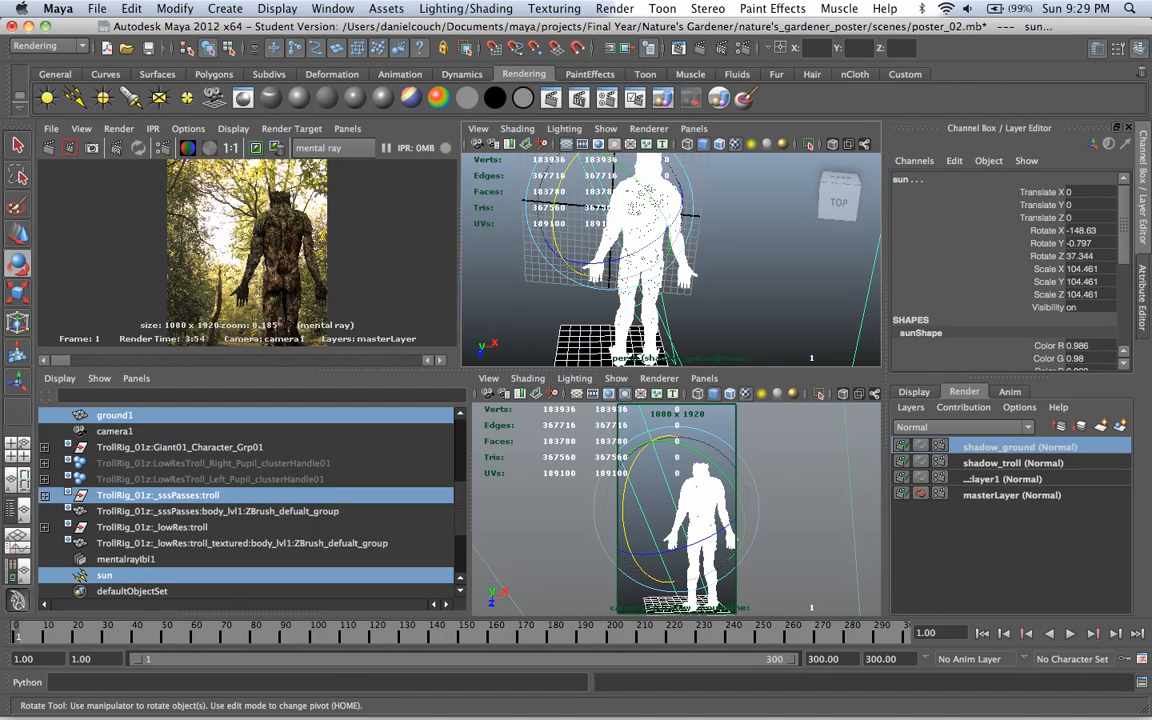
Step: Create a layer override for Derive From Maya in the troll group's mental ray flags and turn it off
{"action": "left_click", "coordinate": [158, 495]}
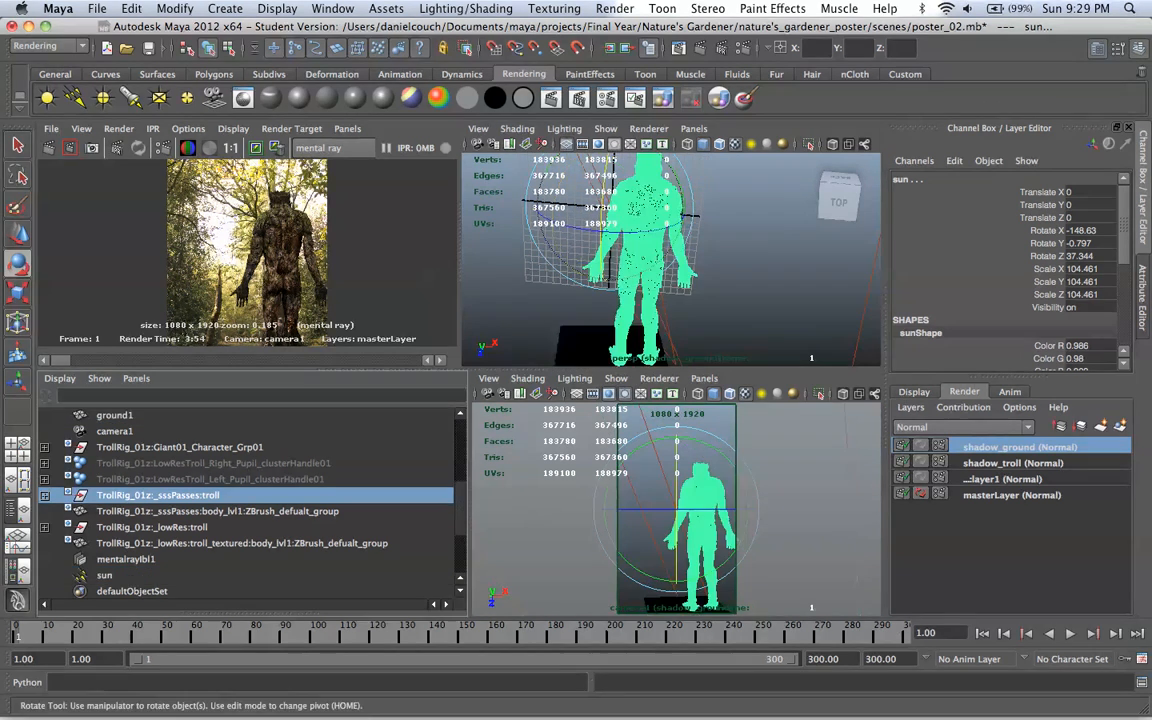
{"action": "key", "text": "ctrl+a"}
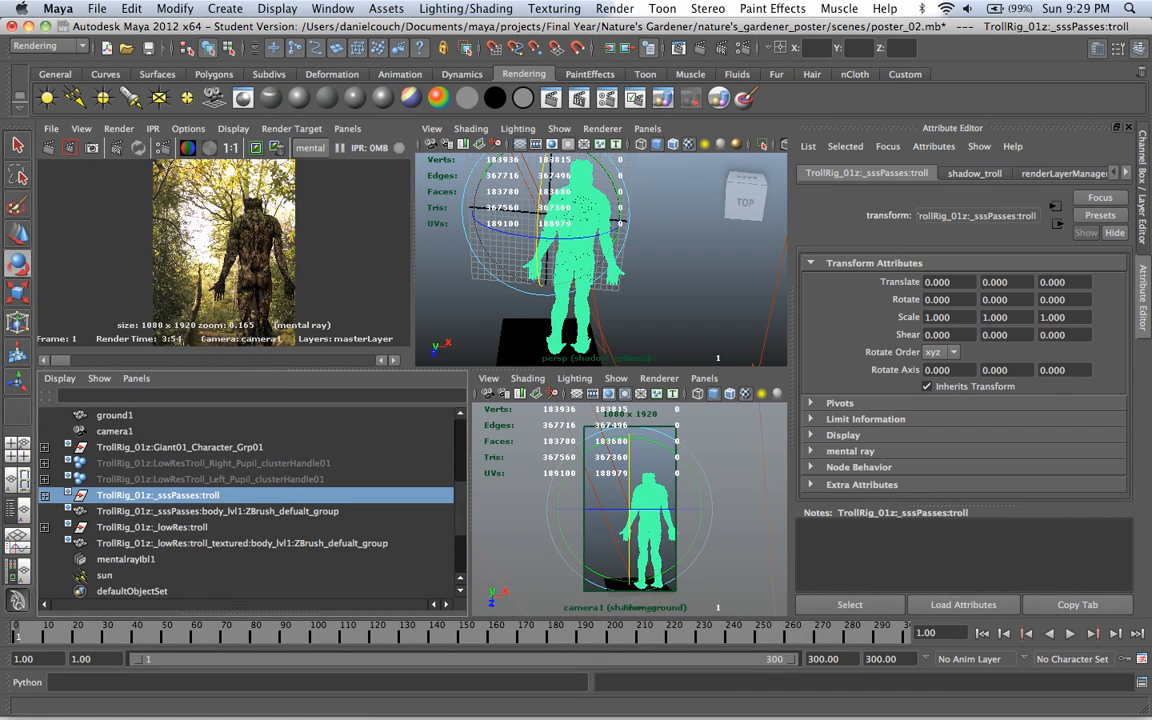
{"action": "left_click", "coordinate": [850, 451]}
{"action": "scroll", "coordinate": [850, 451], "scroll_direction": "down", "scroll_amount": 5}
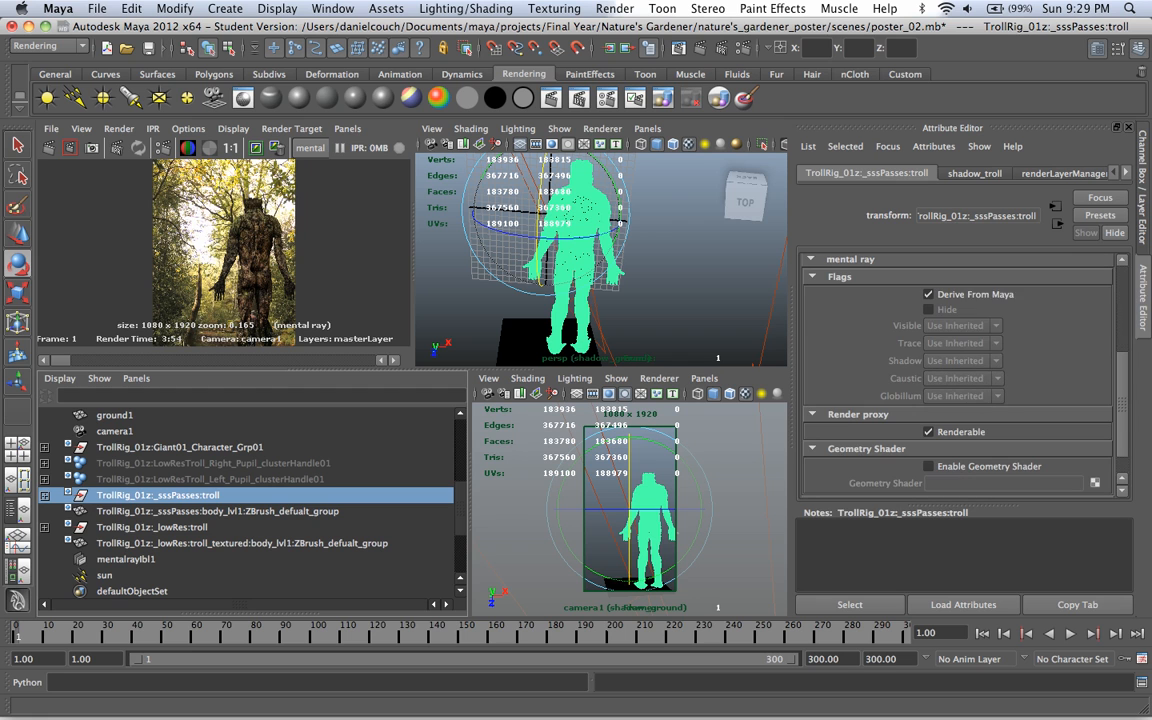
{"action": "right_click", "coordinate": [971, 291]}
{"action": "left_click", "coordinate": [930, 294]}
{"action": "right_click", "coordinate": [976, 294]}
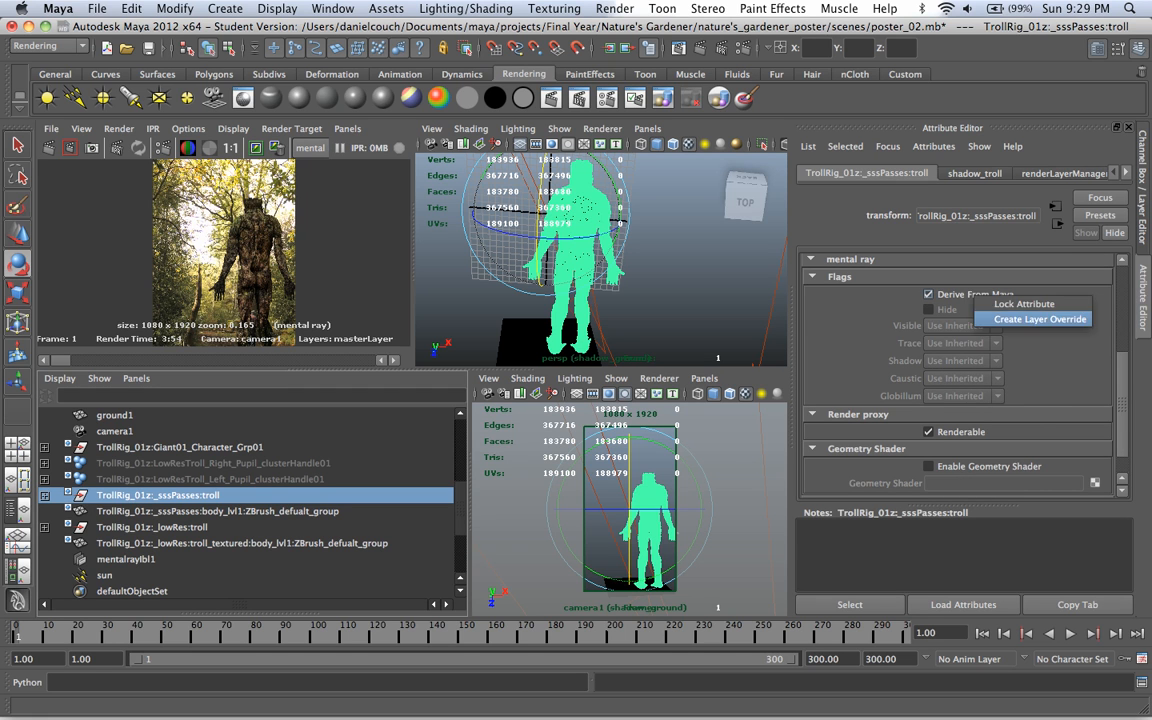
{"action": "left_click", "coordinate": [1038, 320]}
{"action": "left_click", "coordinate": [929, 294]}
Step: Create a layer override for the troll group's mental ray Visible flag and set it to No
{"action": "right_click", "coordinate": [923, 326]}
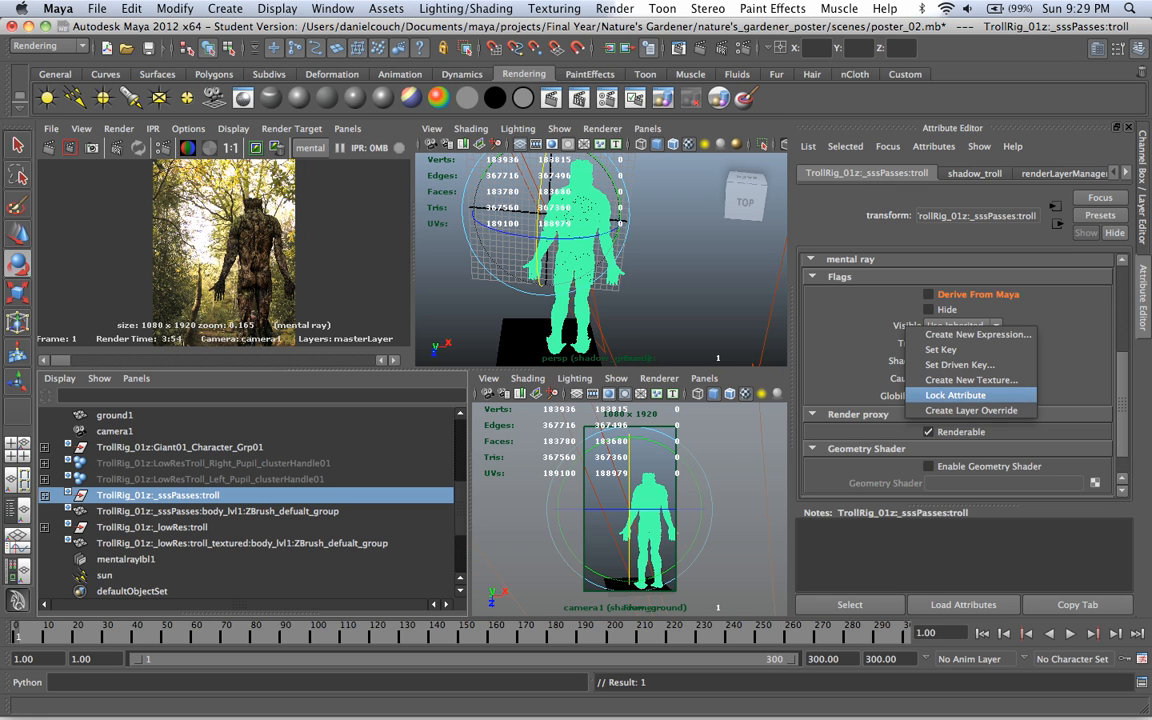
{"action": "left_click", "coordinate": [968, 410]}
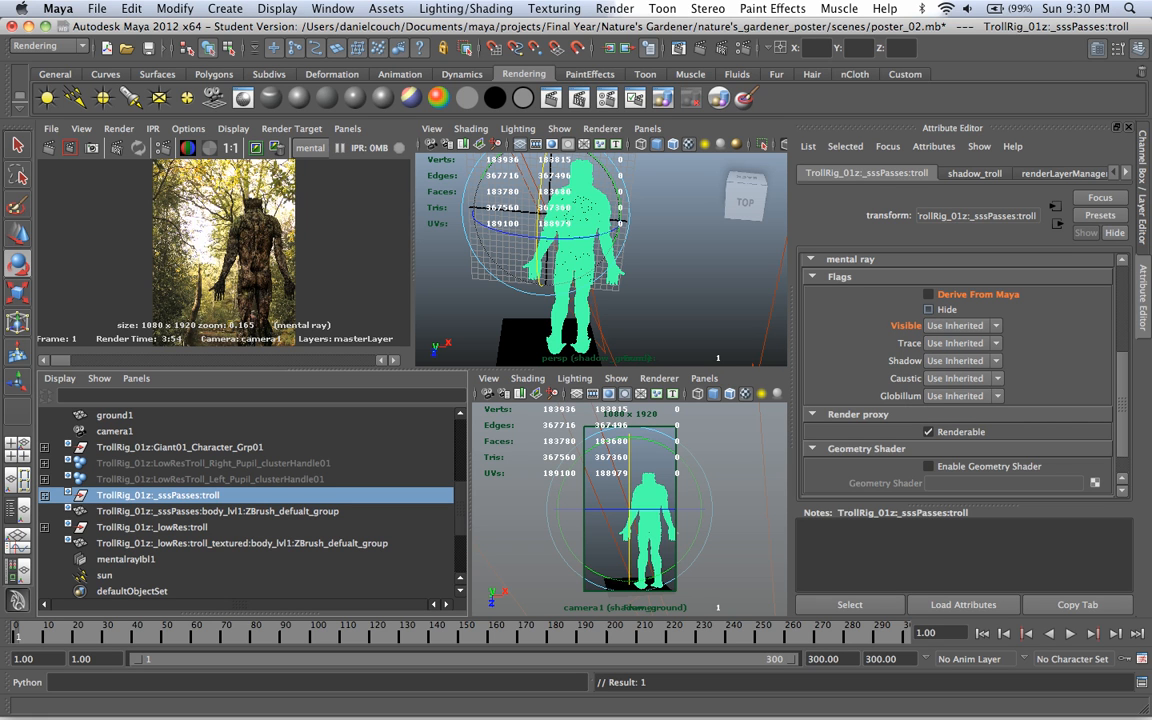
{"action": "left_click", "coordinate": [960, 326]}
{"action": "left_click", "coordinate": [950, 339]}
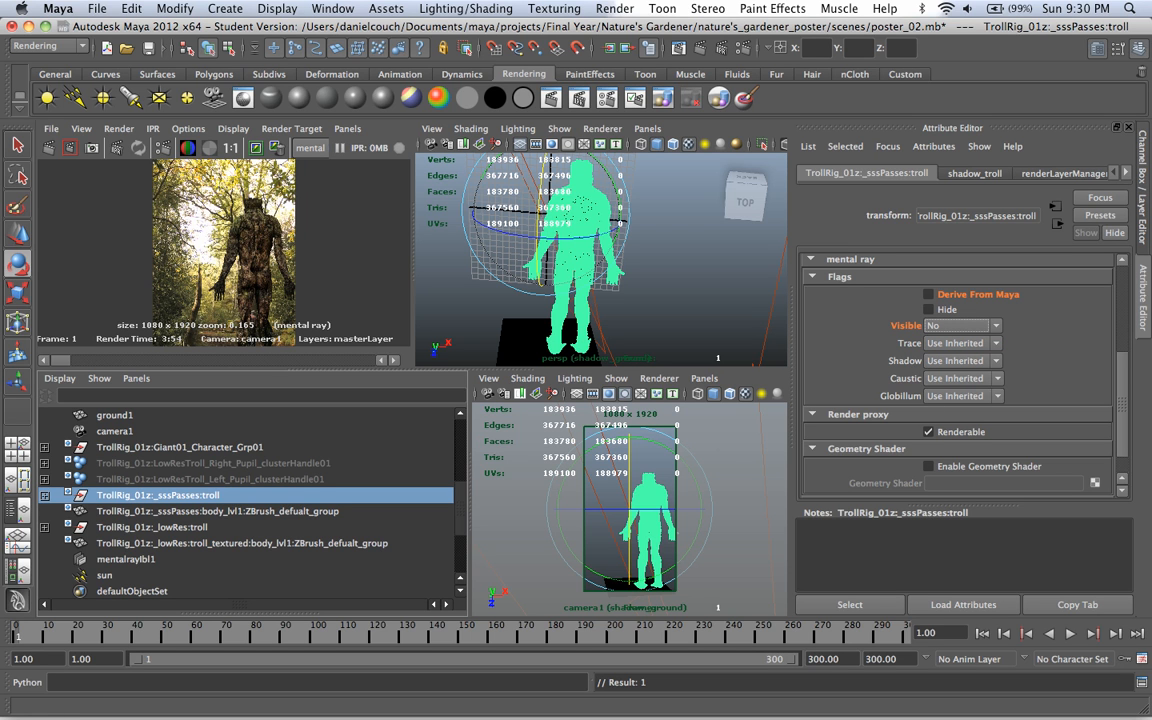
Step: Rename the Use Background material of ground1 as shadow_ground_useBackground
{"action": "left_click", "coordinate": [522, 342]}
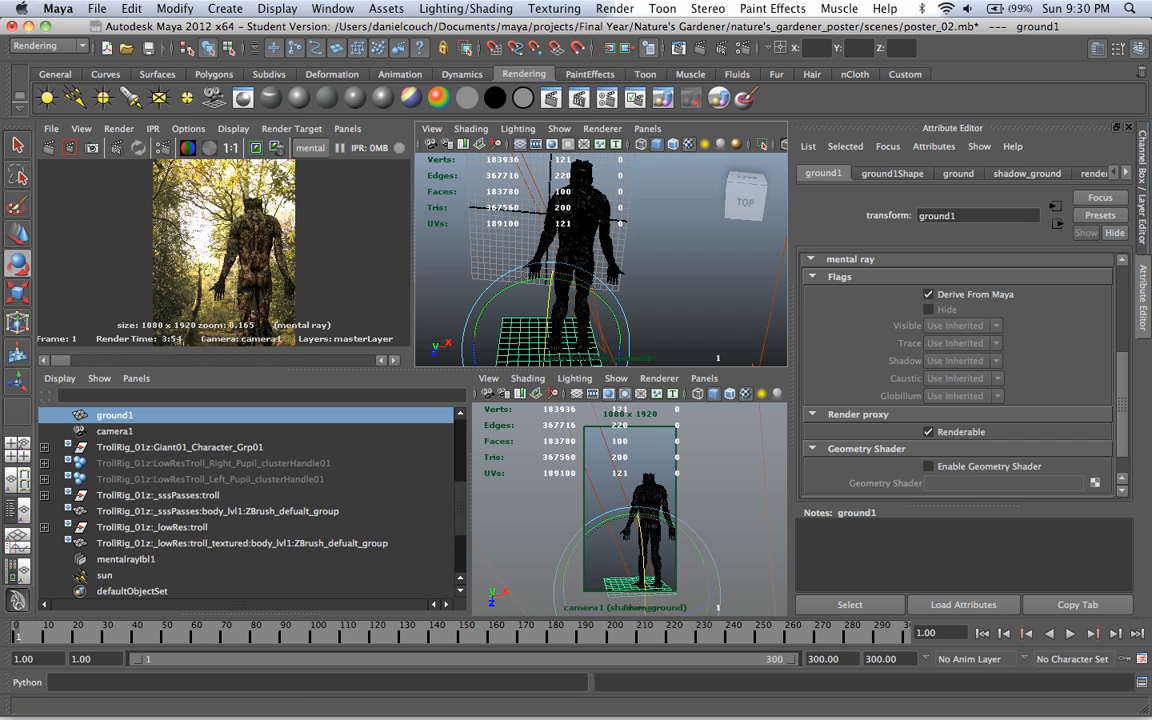
{"action": "left_click", "coordinate": [1126, 173]}
{"action": "left_click", "coordinate": [1126, 173]}
{"action": "left_click", "coordinate": [1061, 173]}
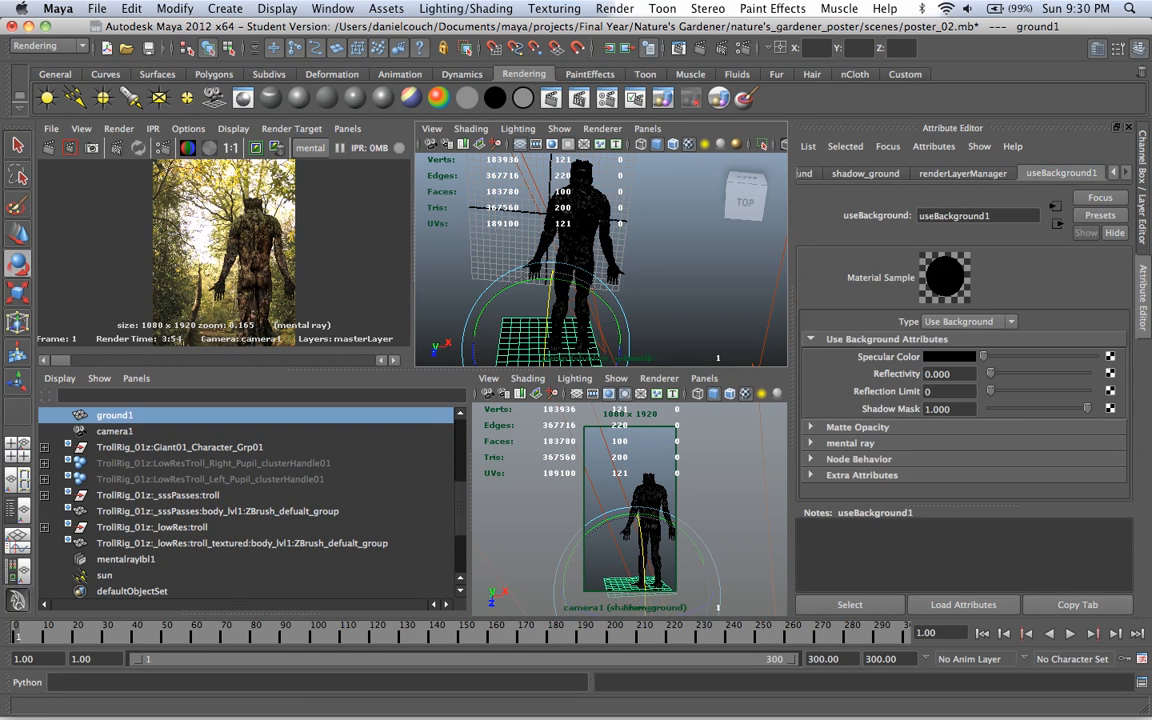
{"action": "double_click", "coordinate": [974, 216]}
{"action": "left_click", "coordinate": [992, 216]}
{"action": "key", "text": "BackSpace"}
{"action": "type", "text": "shadow_ground"}
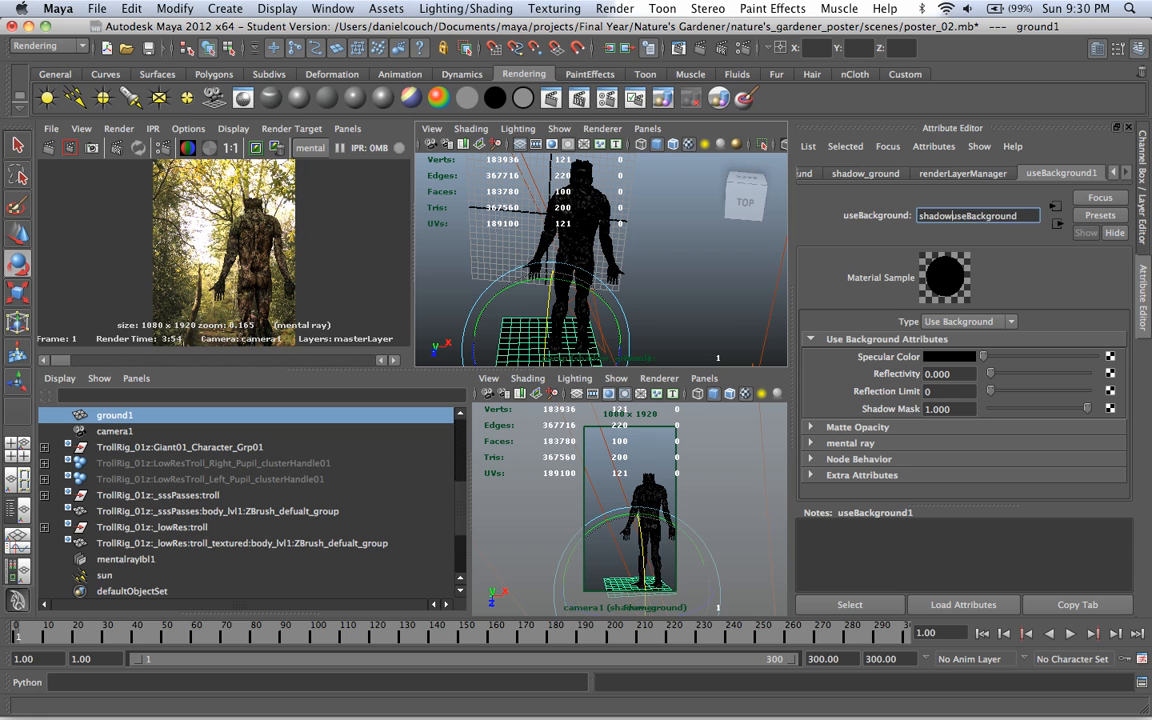
{"action": "type", "text": "_"}
{"action": "key", "text": "Return"}
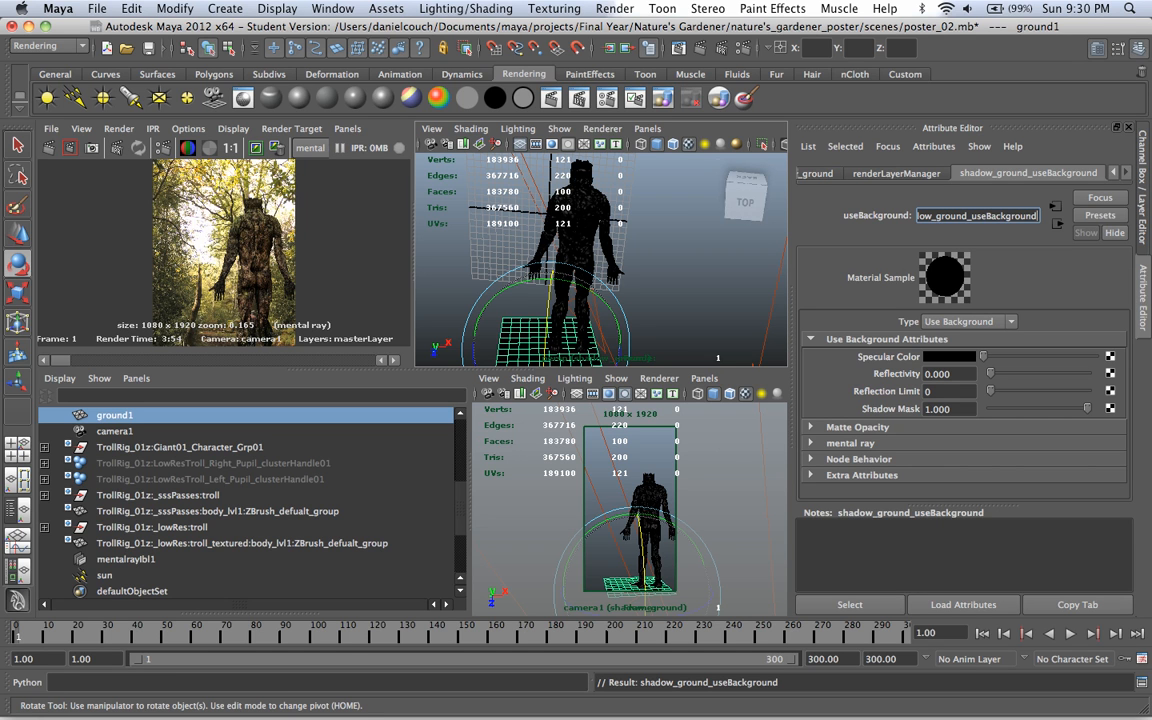
Step: Create a new empty render layer named AO_troll
{"action": "left_click", "coordinate": [578, 222]}
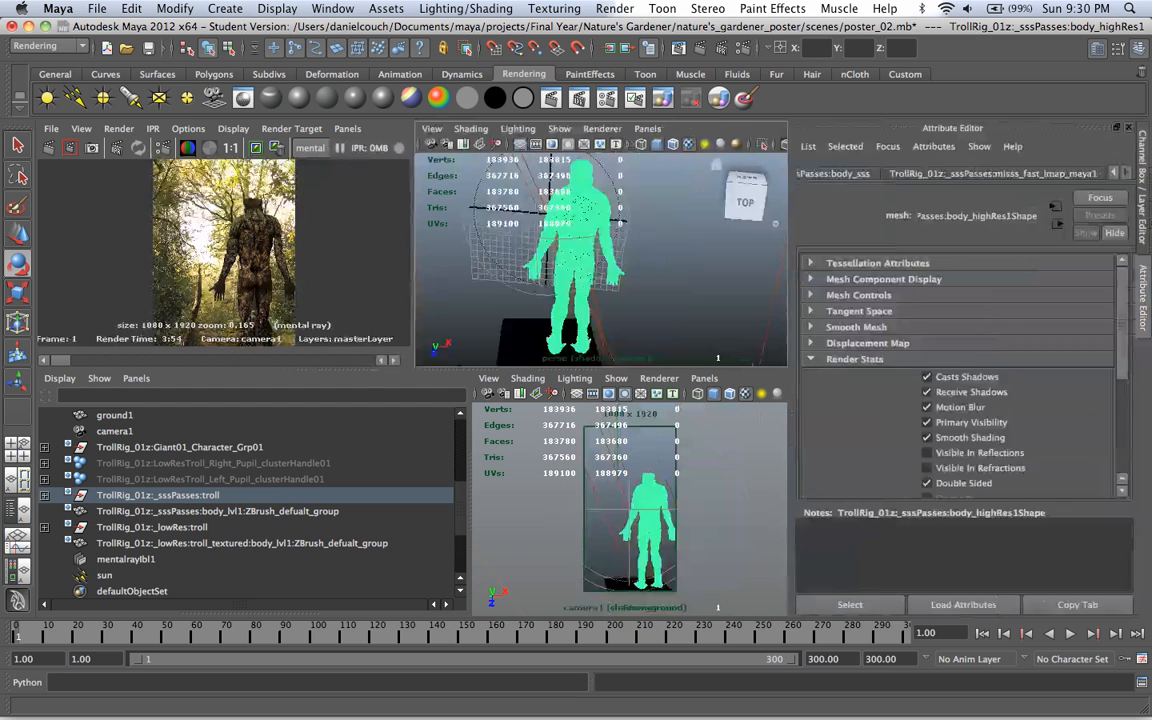
{"action": "key", "text": "ctrl+a"}
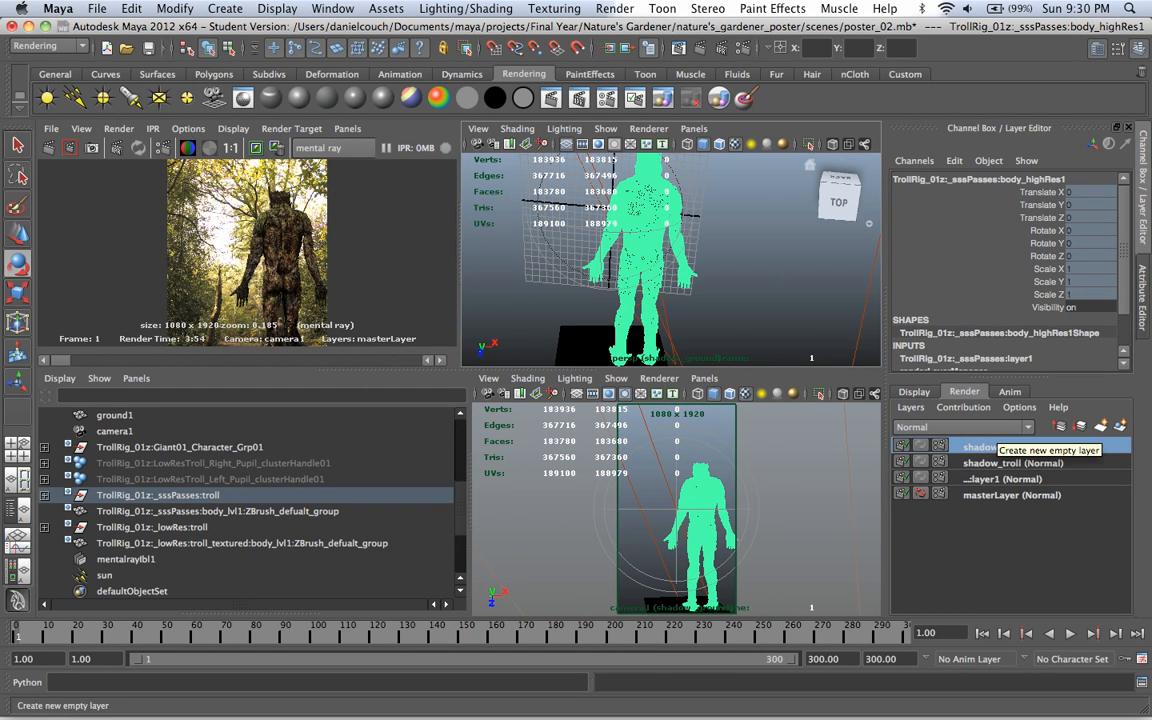
{"action": "left_click", "coordinate": [1101, 426]}
{"action": "double_click", "coordinate": [1000, 447]}
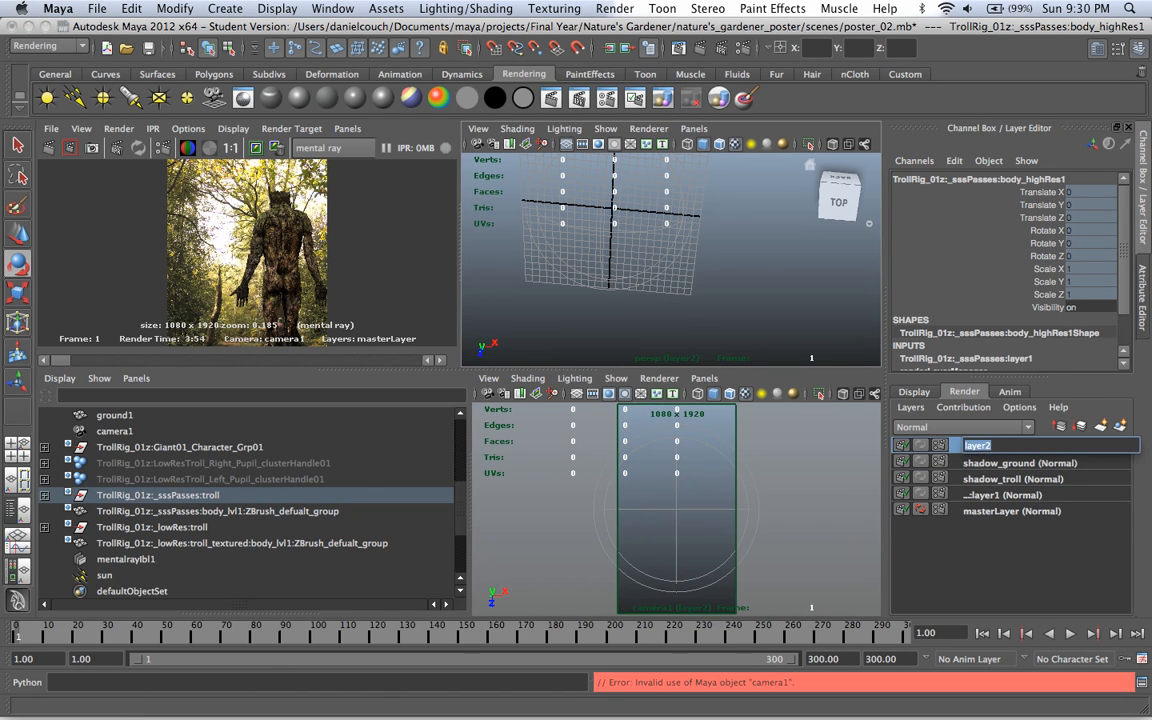
{"action": "type", "text": "AO_troll"}
{"action": "key", "text": "Return"}
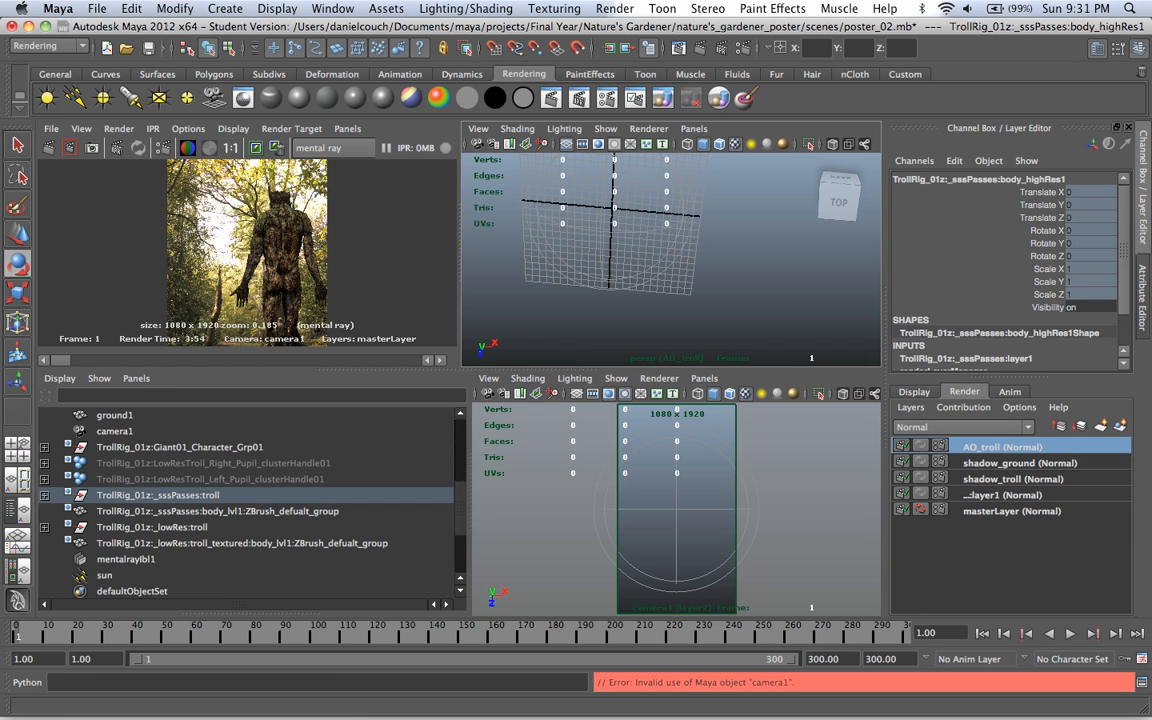
Step: Add the TrollRig_01z:_sssPasses:troll group and ground1 to the AO_troll layer
{"action": "left_click", "coordinate": [158, 495]}
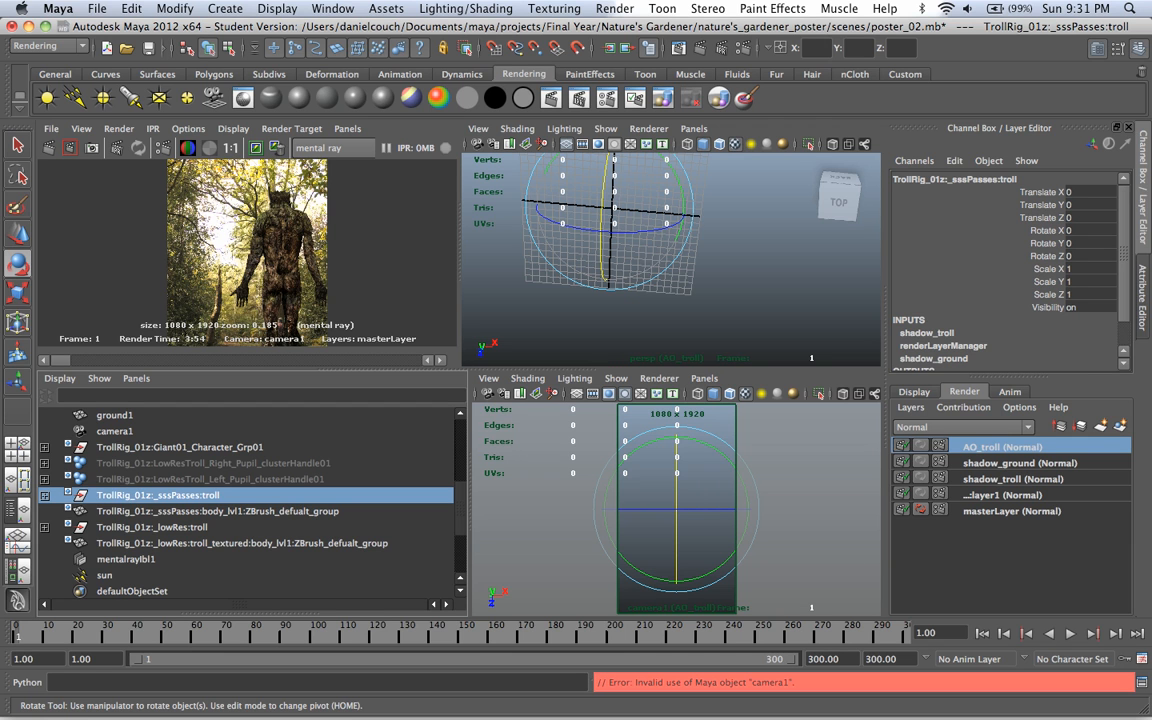
{"action": "left_click", "coordinate": [115, 415], "text": "super"}
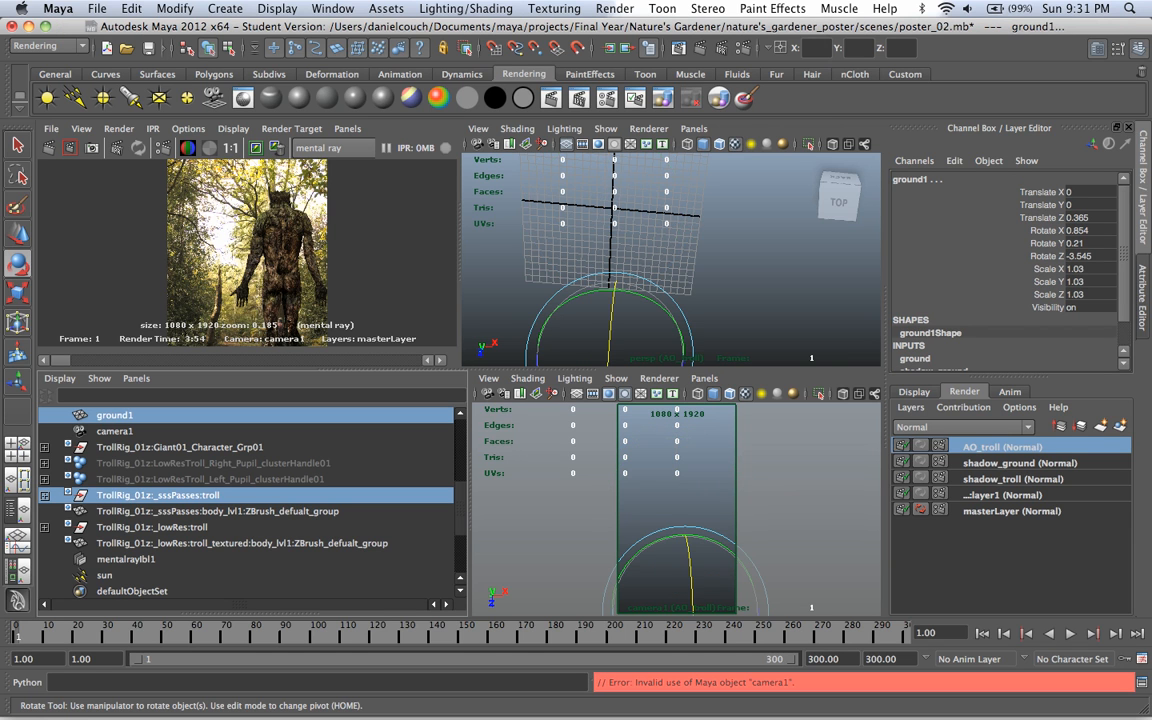
{"action": "right_click", "coordinate": [945, 447]}
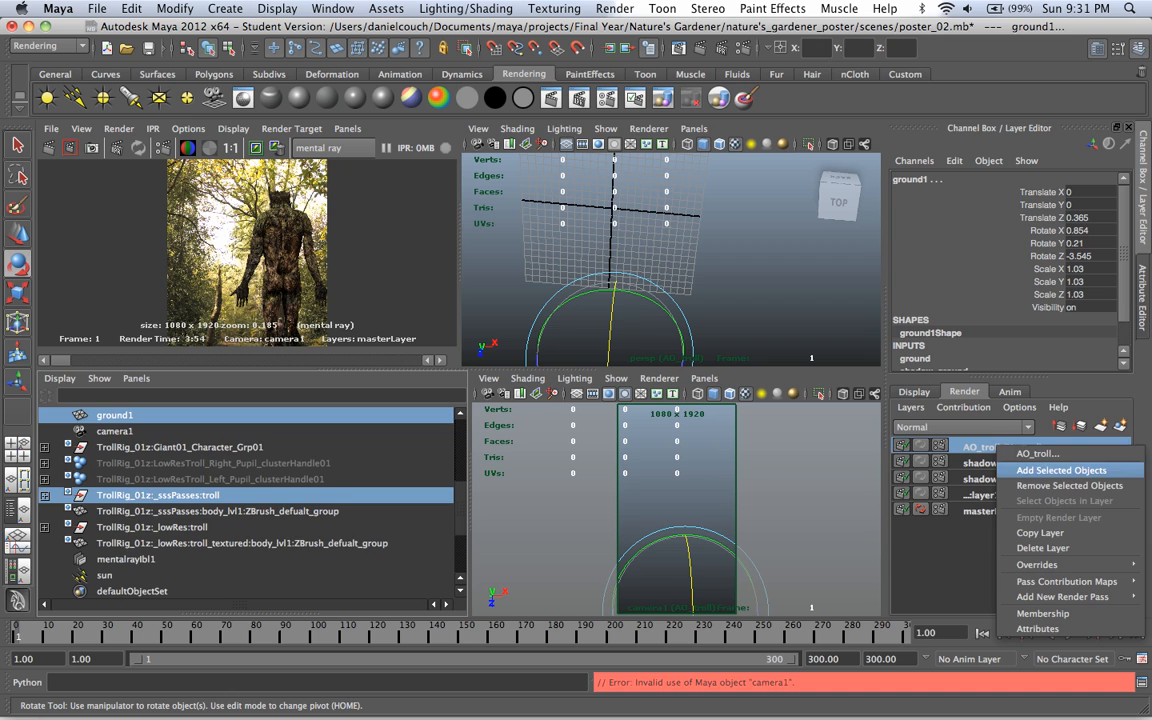
{"action": "left_click", "coordinate": [1000, 468]}
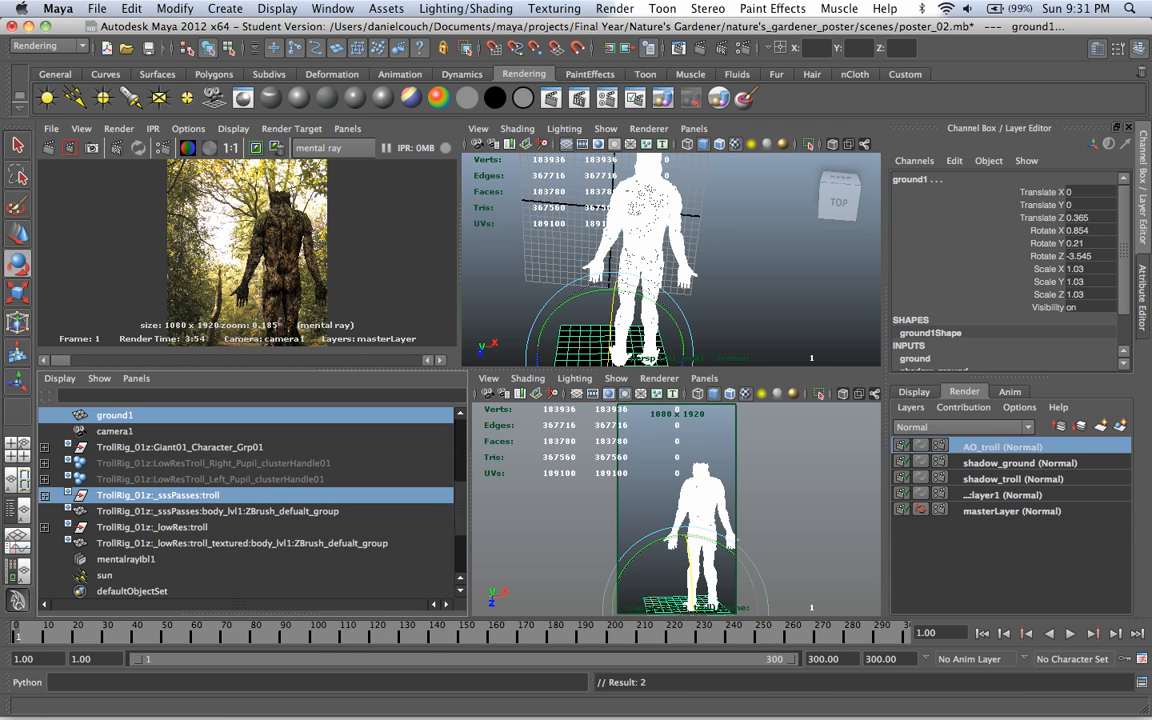
Step: Assign a new Surface Shader to the troll group and ground1 in the AO_troll layer and name it AO
{"action": "right_click_drag", "start_coordinate": [630, 221], "coordinate": [590, 444]}
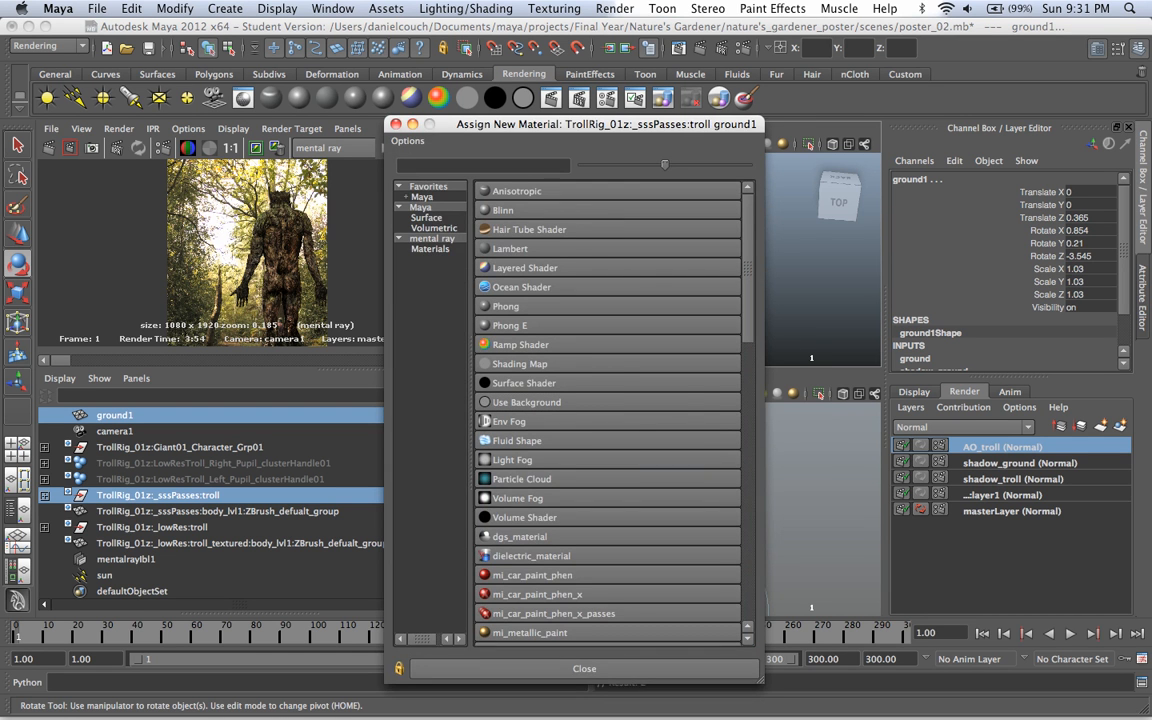
{"action": "left_click", "coordinate": [540, 383]}
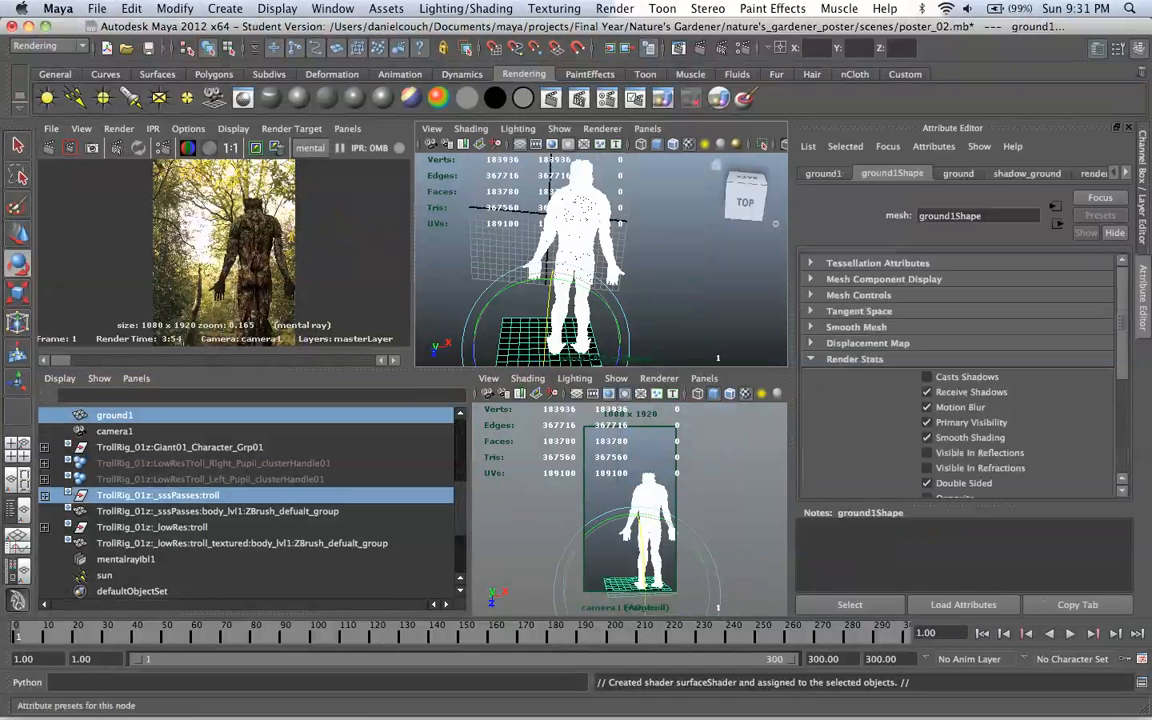
{"action": "left_click", "coordinate": [1126, 173]}
{"action": "left_click", "coordinate": [1126, 173]}
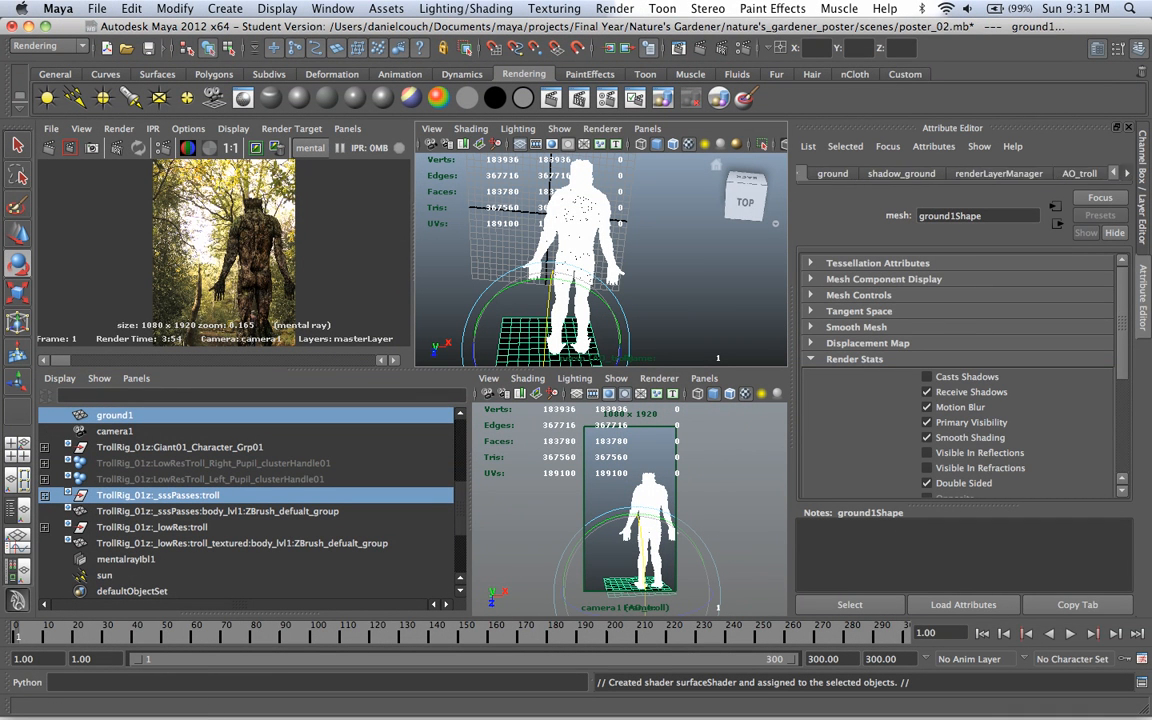
{"action": "left_click", "coordinate": [1126, 173]}
{"action": "left_click", "coordinate": [1126, 173]}
{"action": "left_click", "coordinate": [1064, 173]}
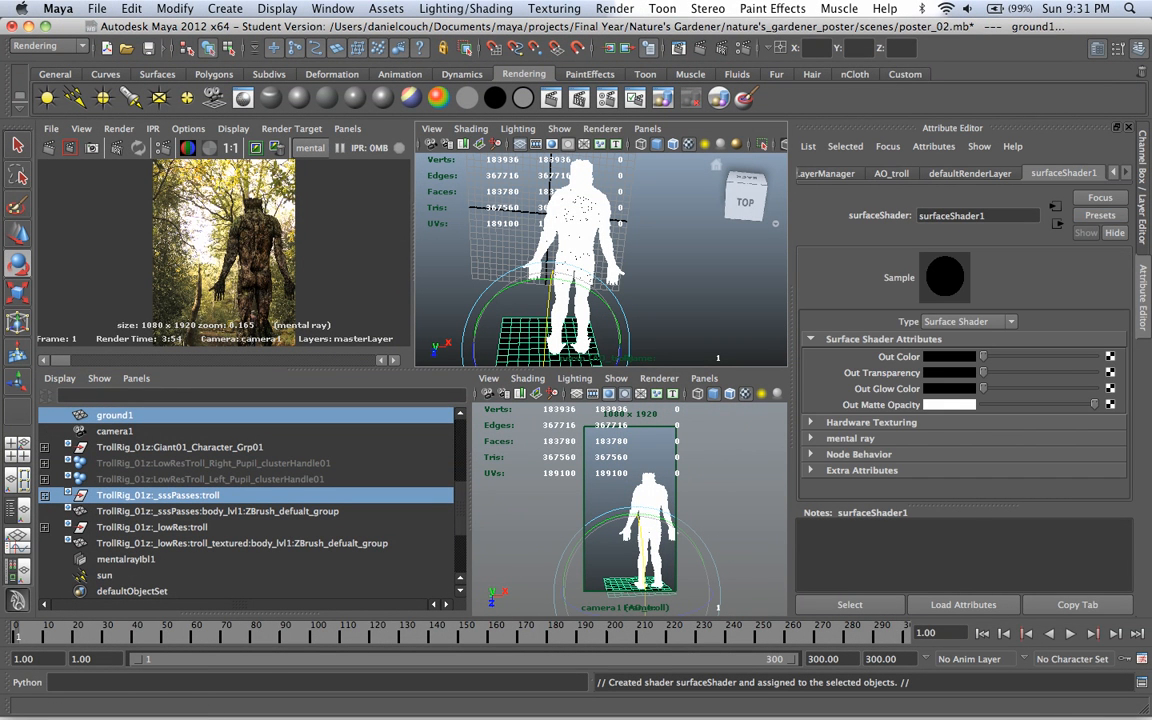
{"action": "double_click", "coordinate": [954, 216]}
{"action": "type", "text": "AO"}
{"action": "key", "text": "Return"}
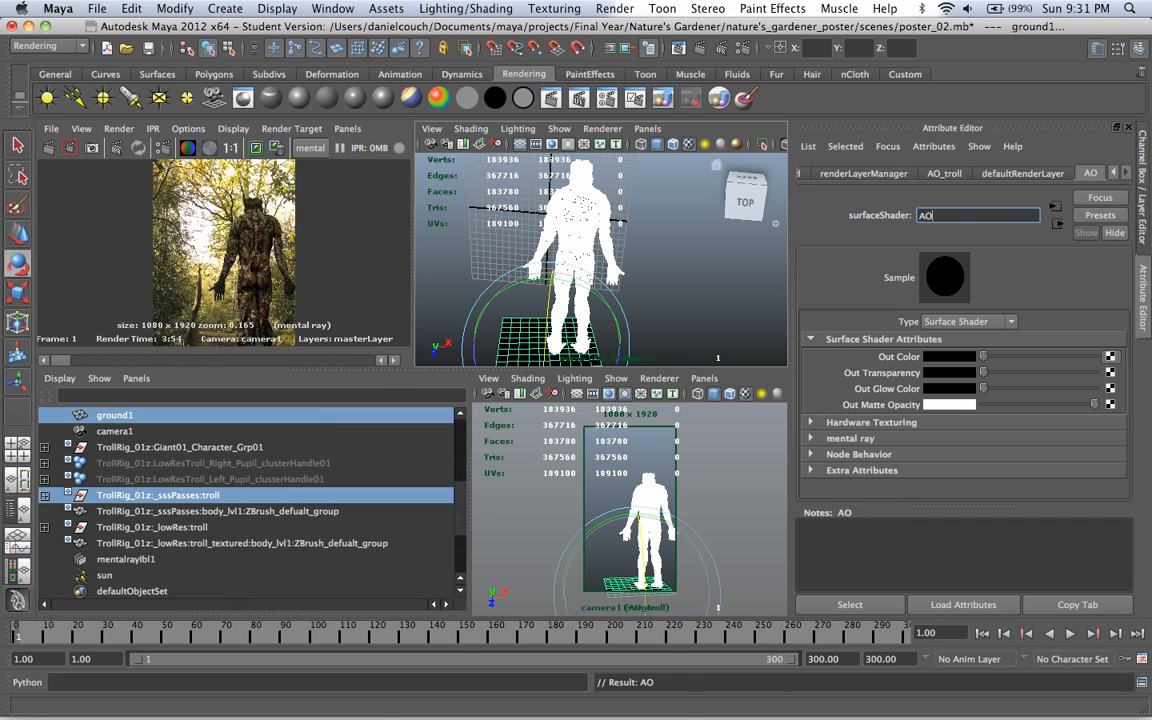
Step: Connect a mental ray mib_amb_occlusion texture to the Out Color of the AO surface shader
{"action": "left_click", "coordinate": [1110, 356]}
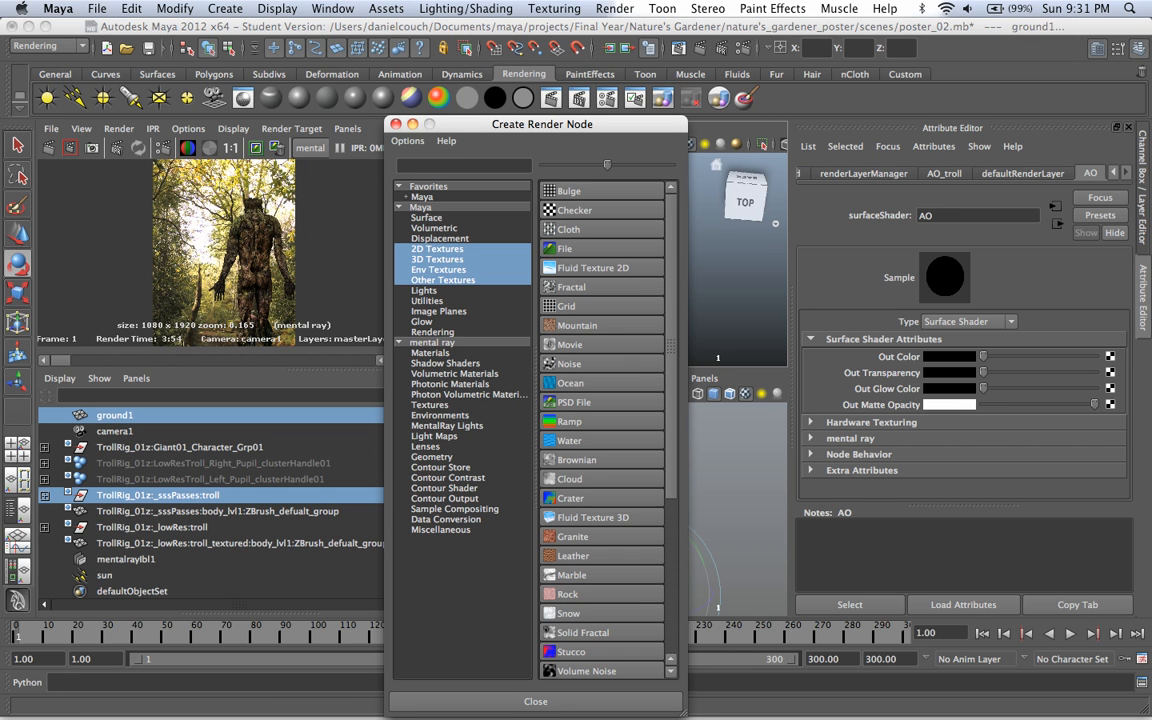
{"action": "scroll", "coordinate": [603, 430], "scroll_direction": "down", "scroll_amount": 3}
{"action": "left_click", "coordinate": [432, 343]}
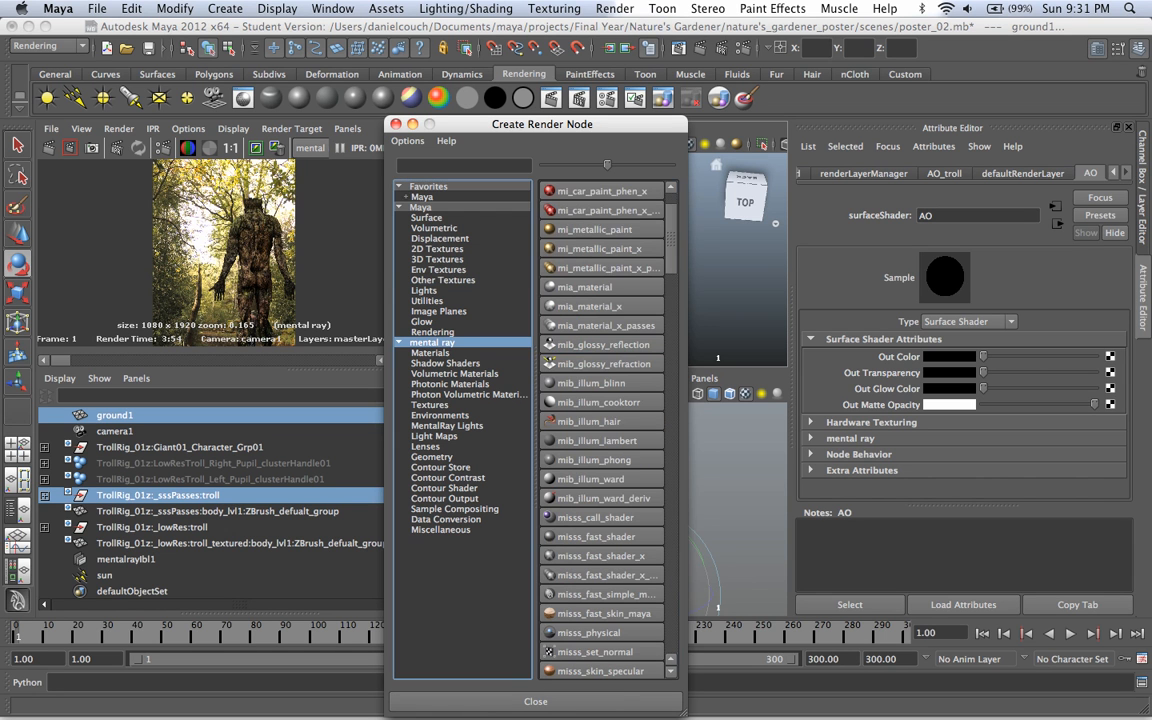
{"action": "scroll", "coordinate": [608, 430], "scroll_direction": "down", "scroll_amount": 10}
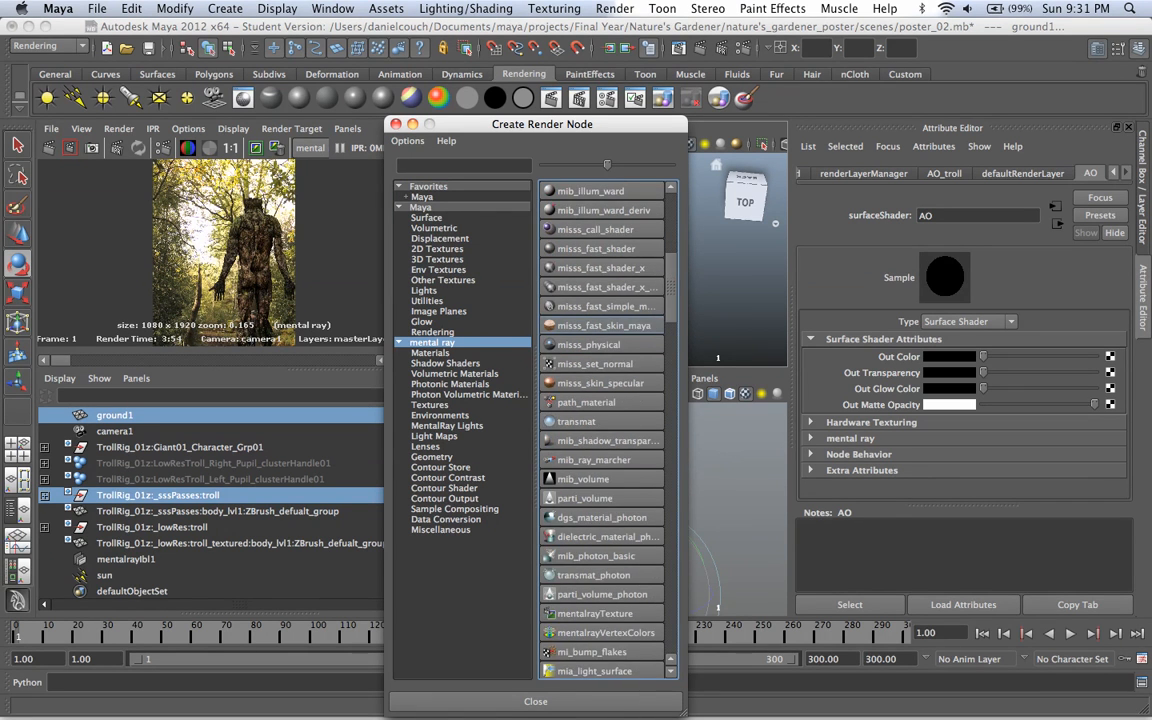
{"action": "scroll", "coordinate": [608, 430], "scroll_direction": "down", "scroll_amount": 5}
{"action": "left_click", "coordinate": [597, 479]}
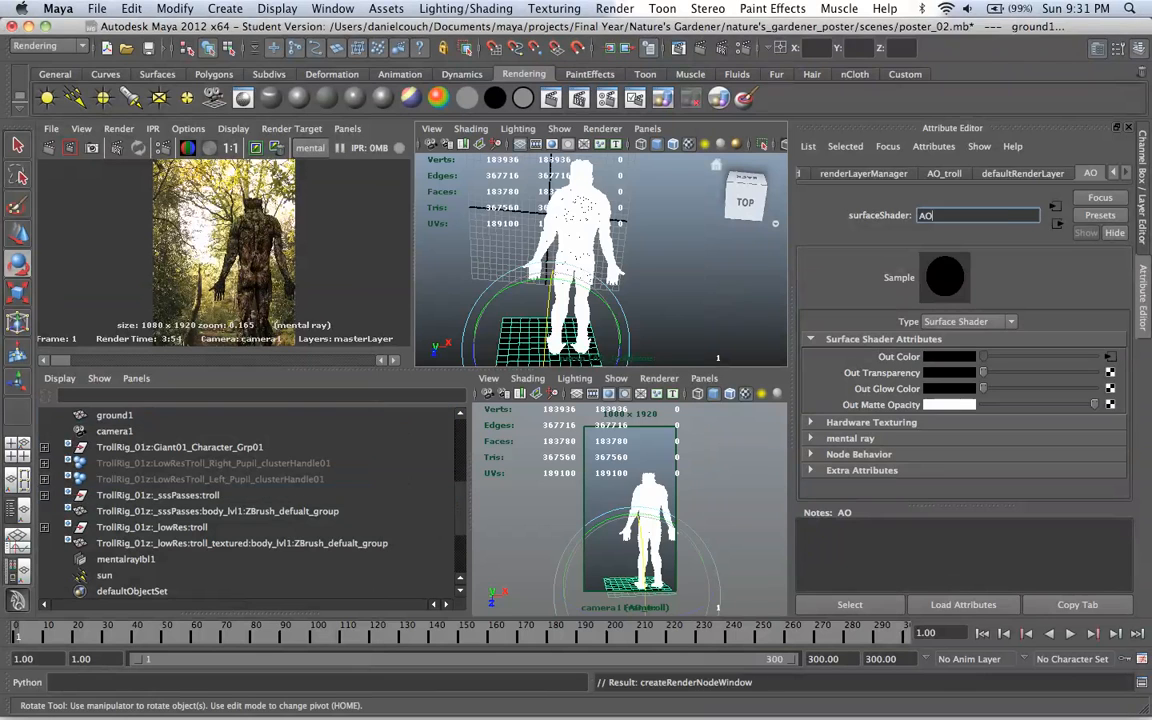
Step: Set the occlusion texture to 32 samples, black Bright colour, white Dark colour and a max distance of 3
{"action": "double_click", "coordinate": [932, 339]}
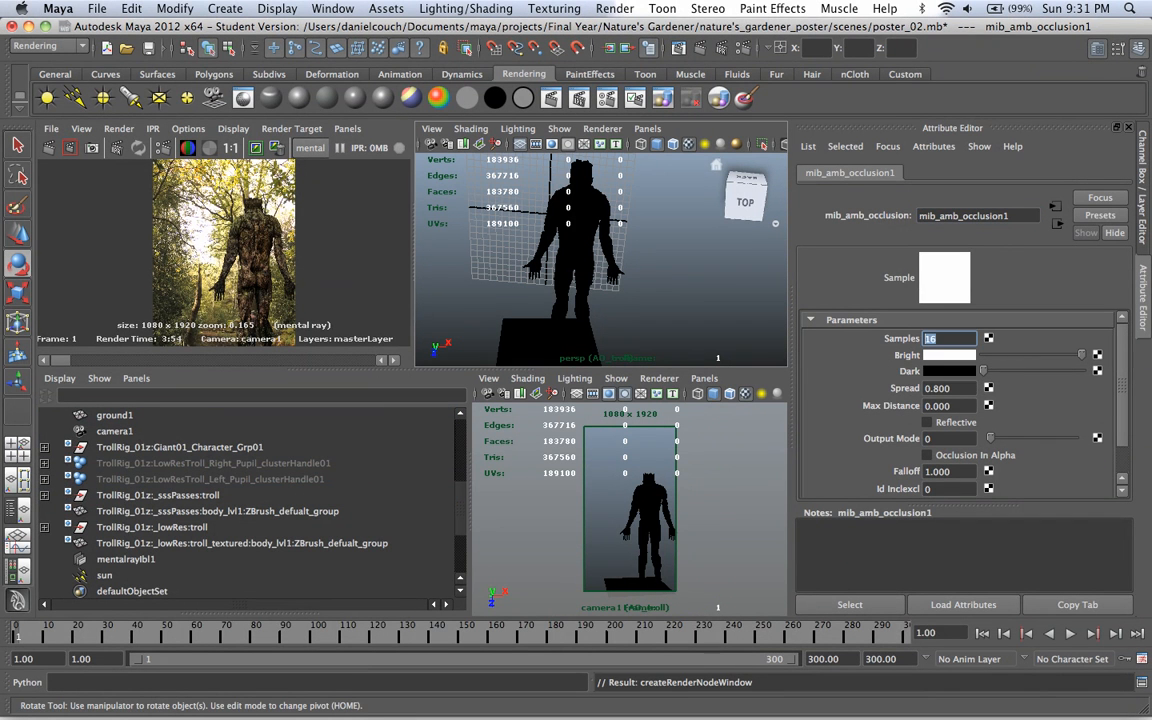
{"action": "type", "text": "32"}
{"action": "mouse_move", "coordinate": [1082, 355]}
{"action": "left_mouse_down"}
{"action": "mouse_move", "coordinate": [983, 355]}
{"action": "mouse_move", "coordinate": [1082, 371]}
{"action": "left_mouse_up"}
{"action": "left_click_drag", "start_coordinate": [954, 406], "coordinate": [921, 406]}
{"action": "type", "text": "3"}
{"action": "key", "text": "Return"}
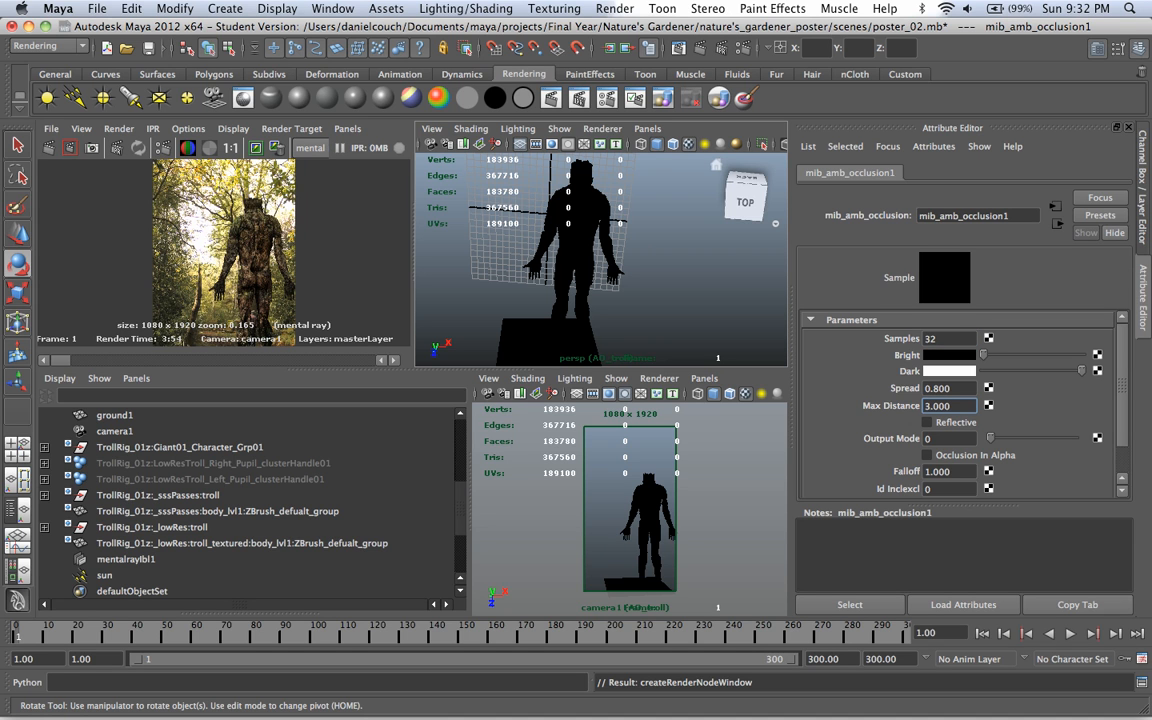
{"action": "scroll", "coordinate": [960, 400], "scroll_direction": "down", "scroll_amount": 2}
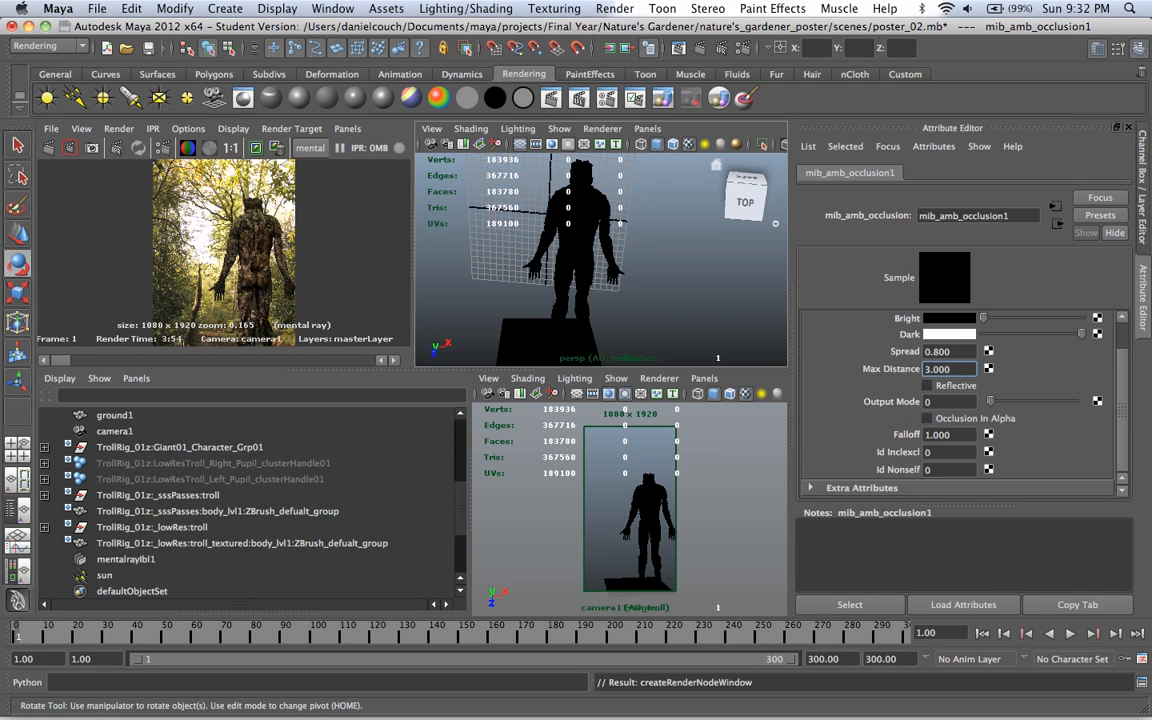
{"action": "scroll", "coordinate": [960, 400], "scroll_direction": "up", "scroll_amount": 2}
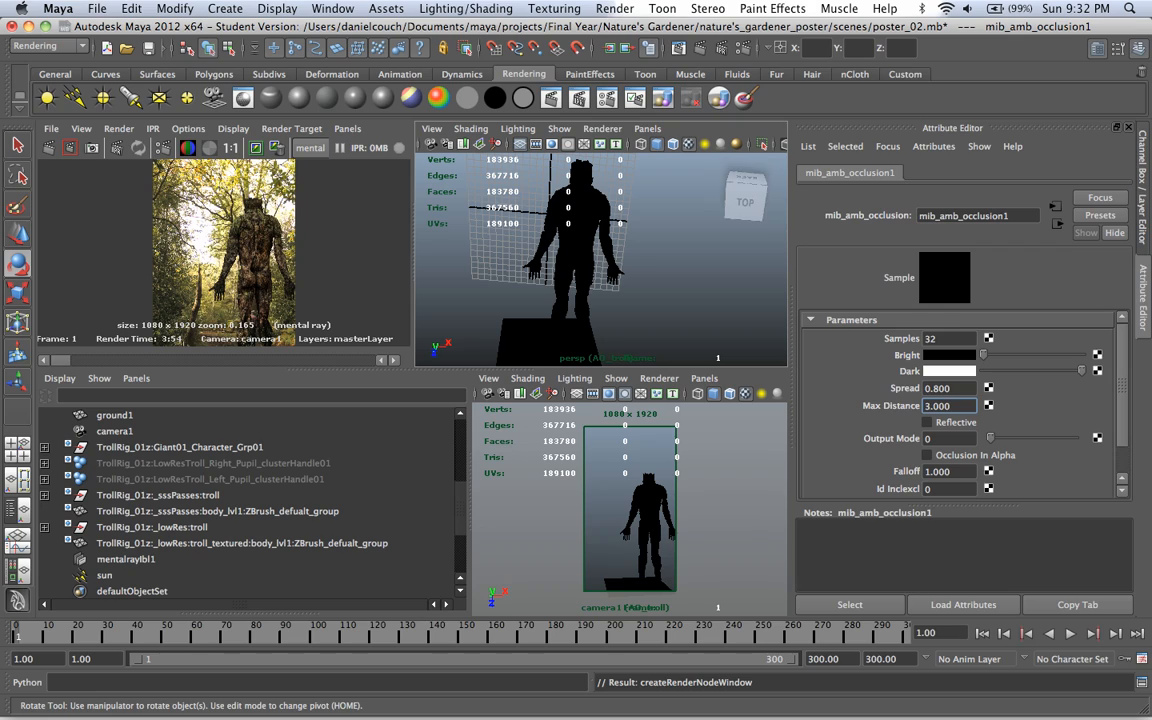
Step: Turn off Primary Visibility for ground1 in the AO_troll layer with a layer override
{"action": "key", "text": "ctrl+a"}
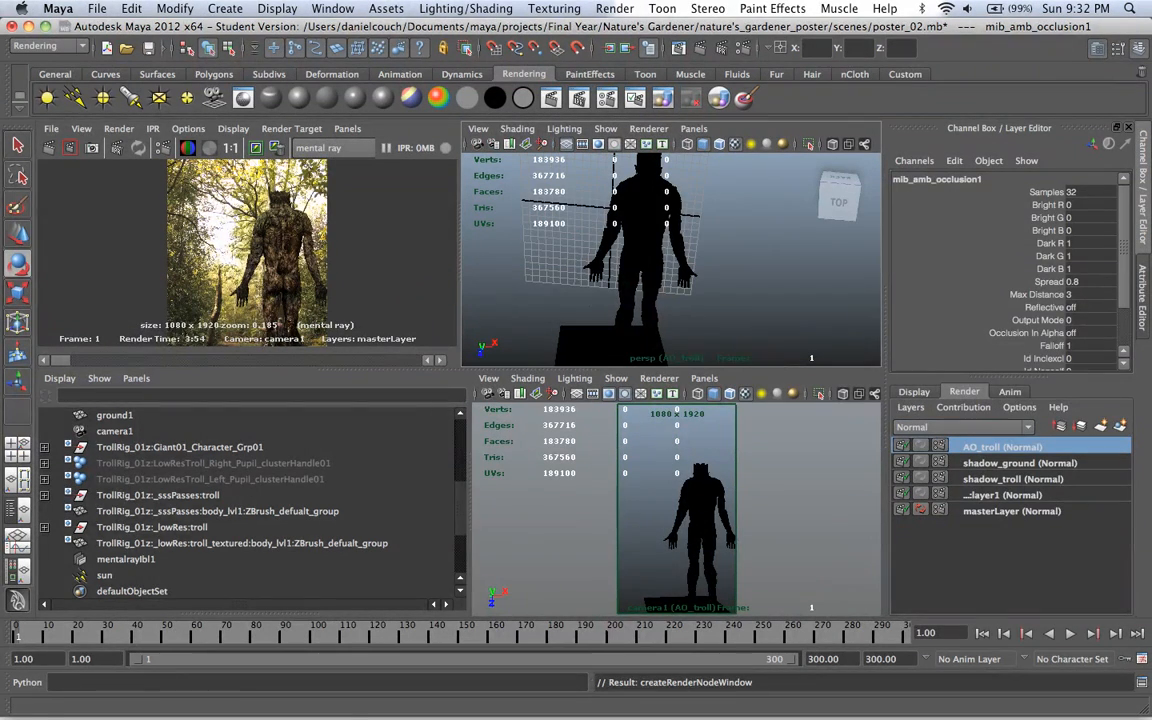
{"action": "left_click", "coordinate": [115, 415]}
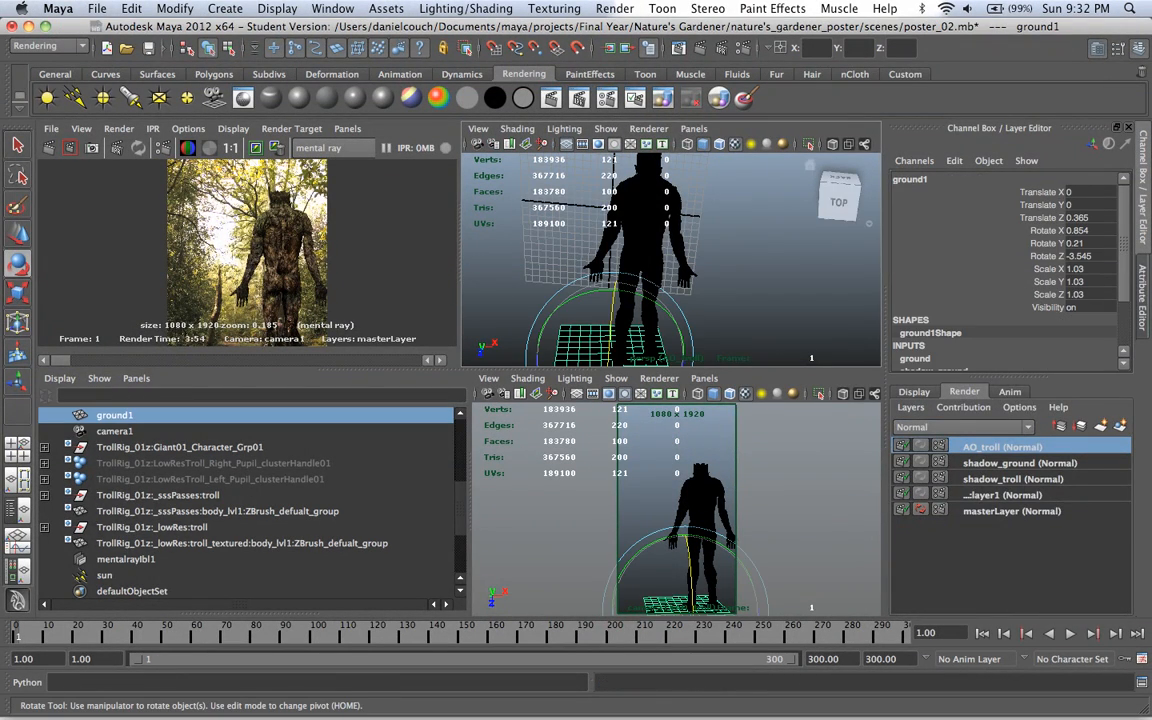
{"action": "key", "text": "ctrl+a"}
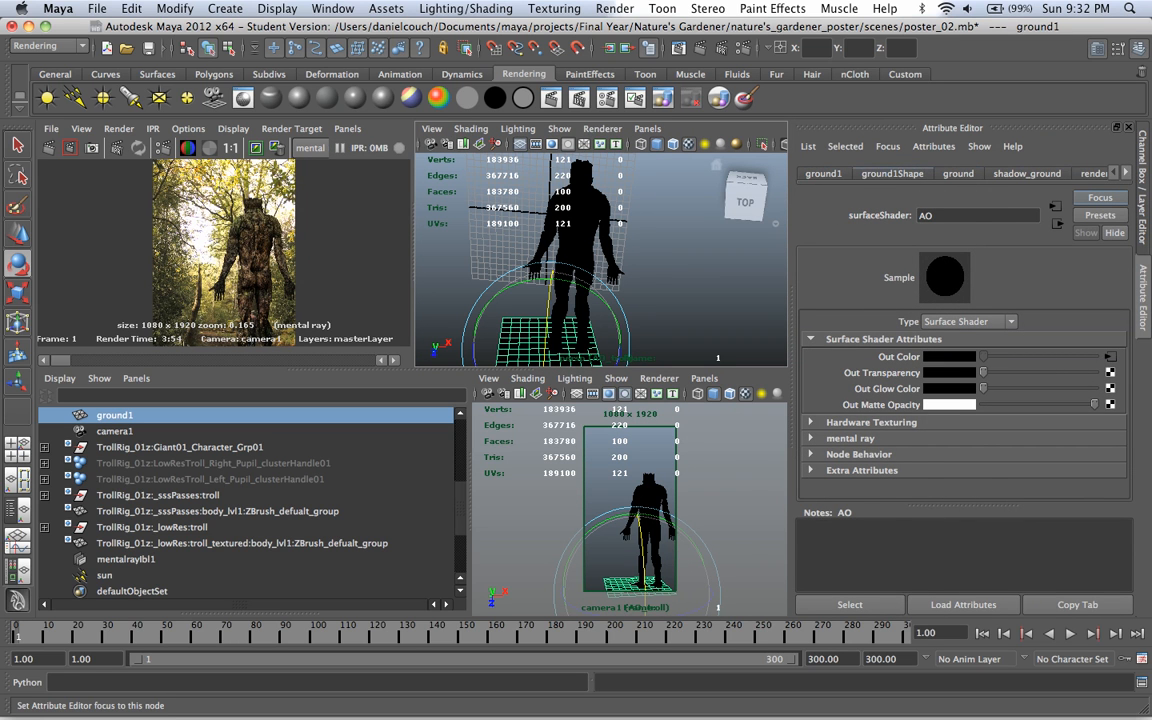
{"action": "right_click", "coordinate": [963, 422]}
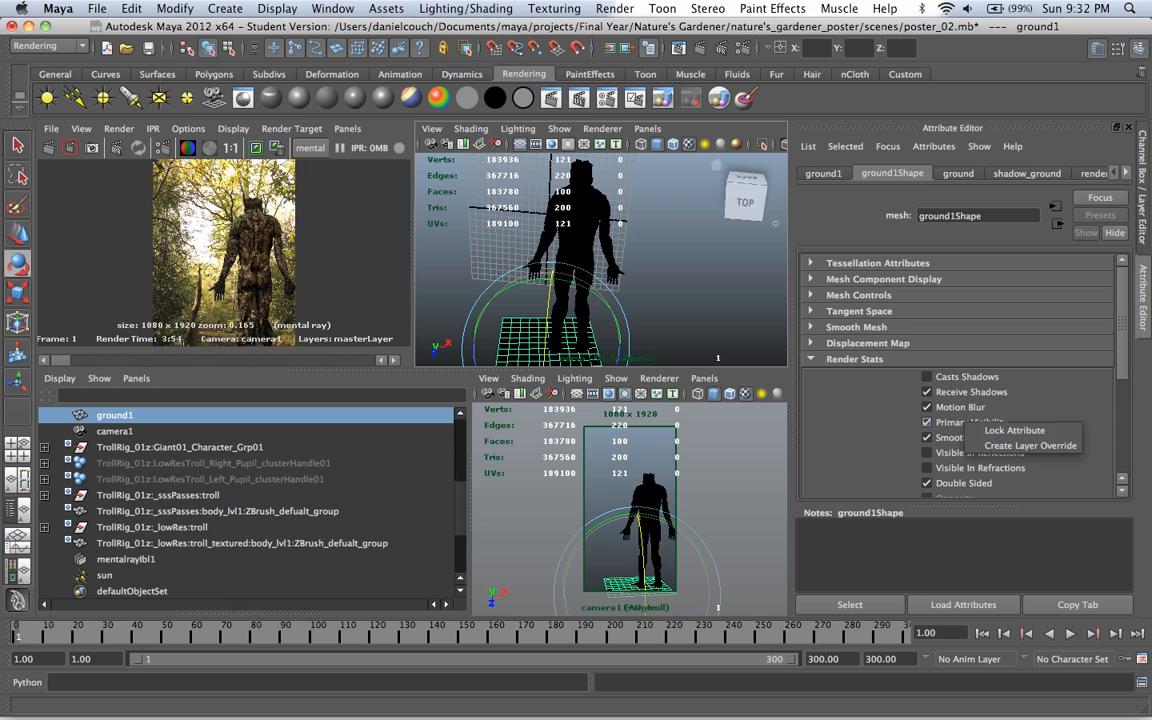
{"action": "left_click", "coordinate": [1015, 446]}
{"action": "left_click", "coordinate": [927, 422]}
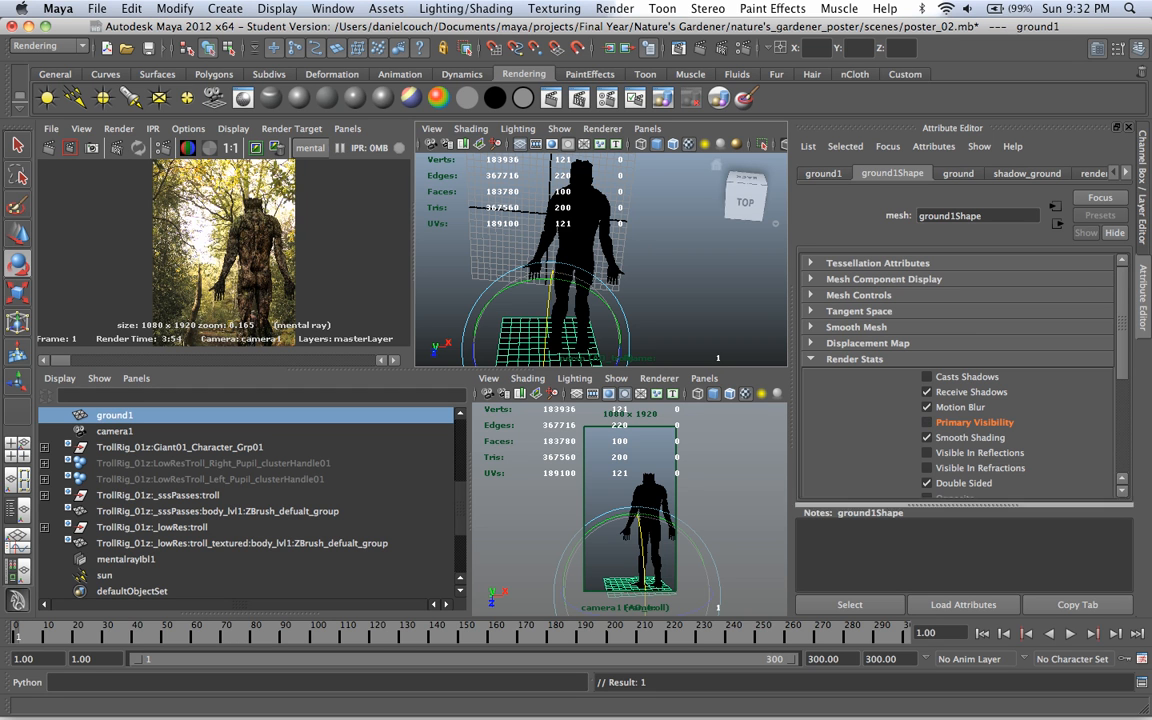
{"action": "key", "text": "ctrl+a"}
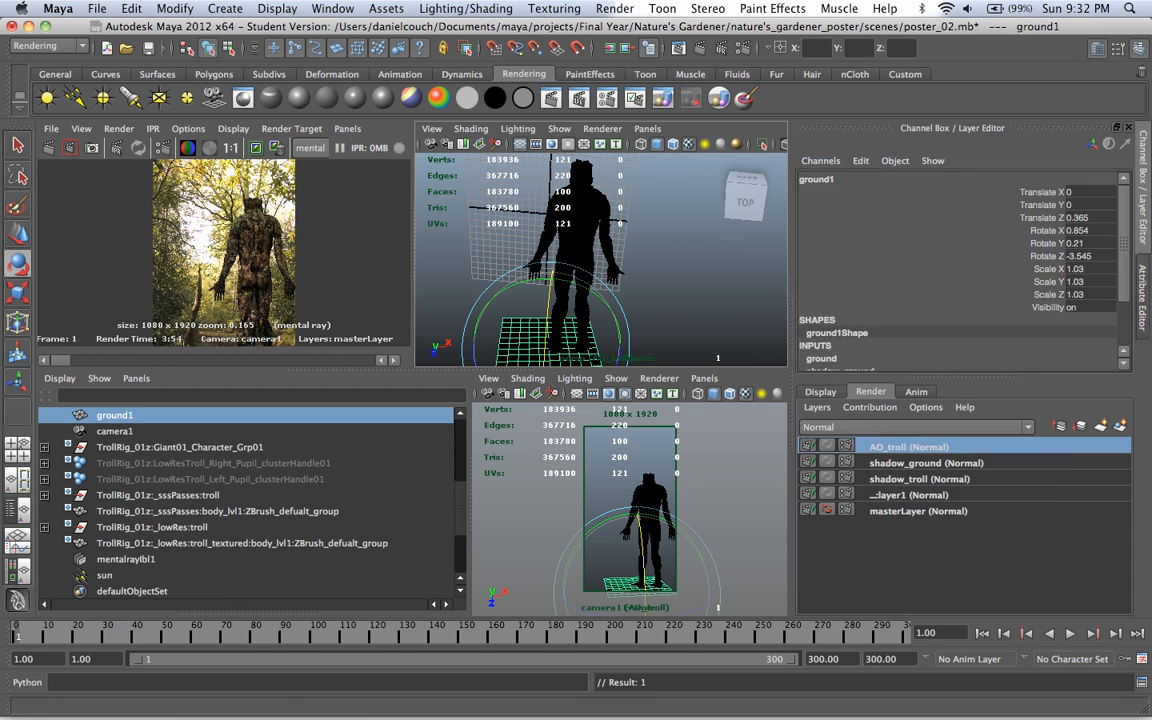
Step: Copy the AO_troll render layer and rename the copy AO_ground
{"action": "right_click", "coordinate": [997, 445]}
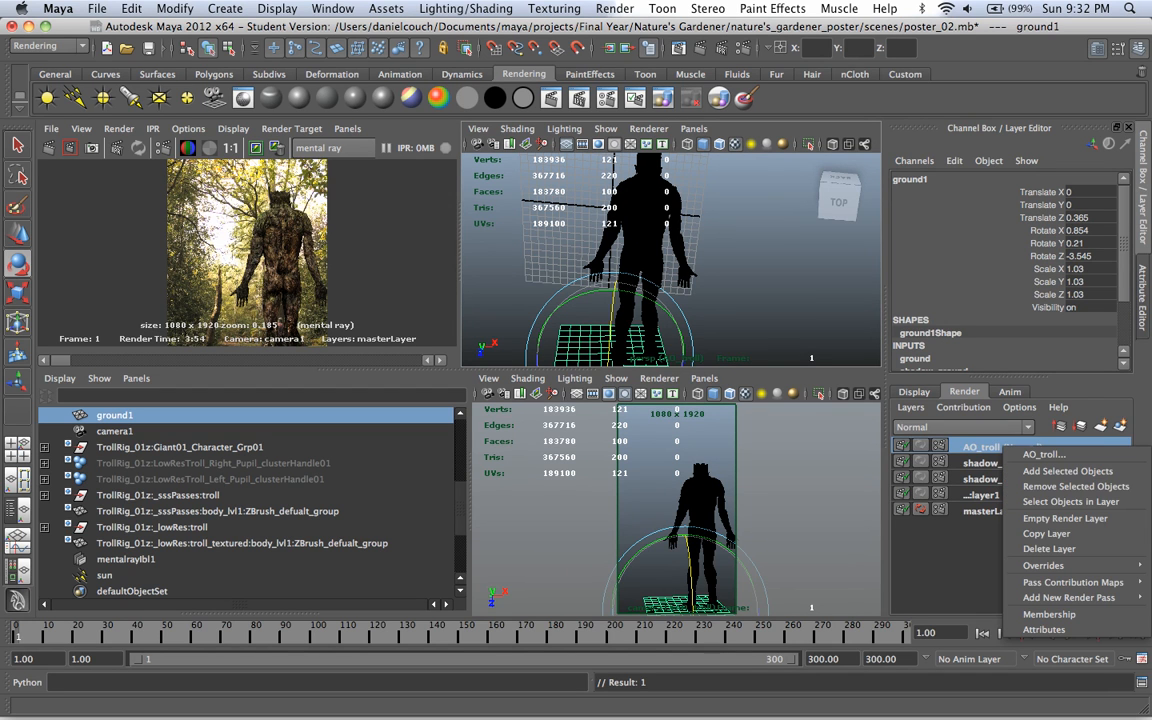
{"action": "left_click", "coordinate": [1045, 534]}
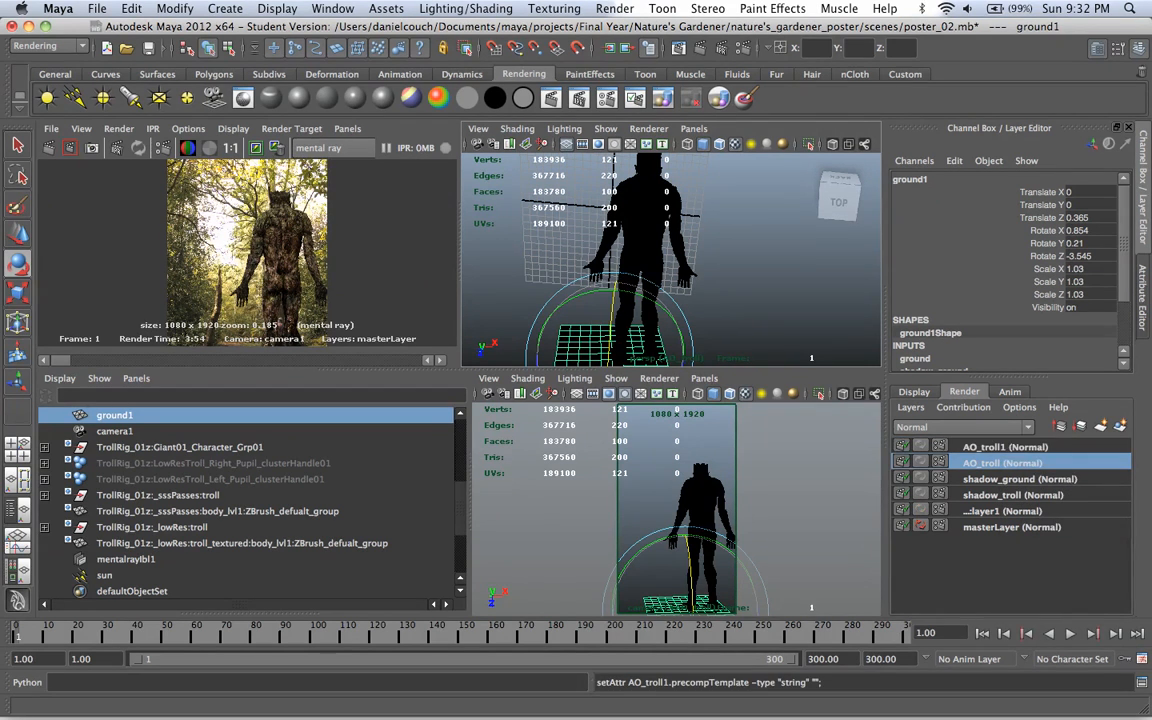
{"action": "double_click", "coordinate": [1002, 447]}
{"action": "left_click", "coordinate": [1007, 446]}
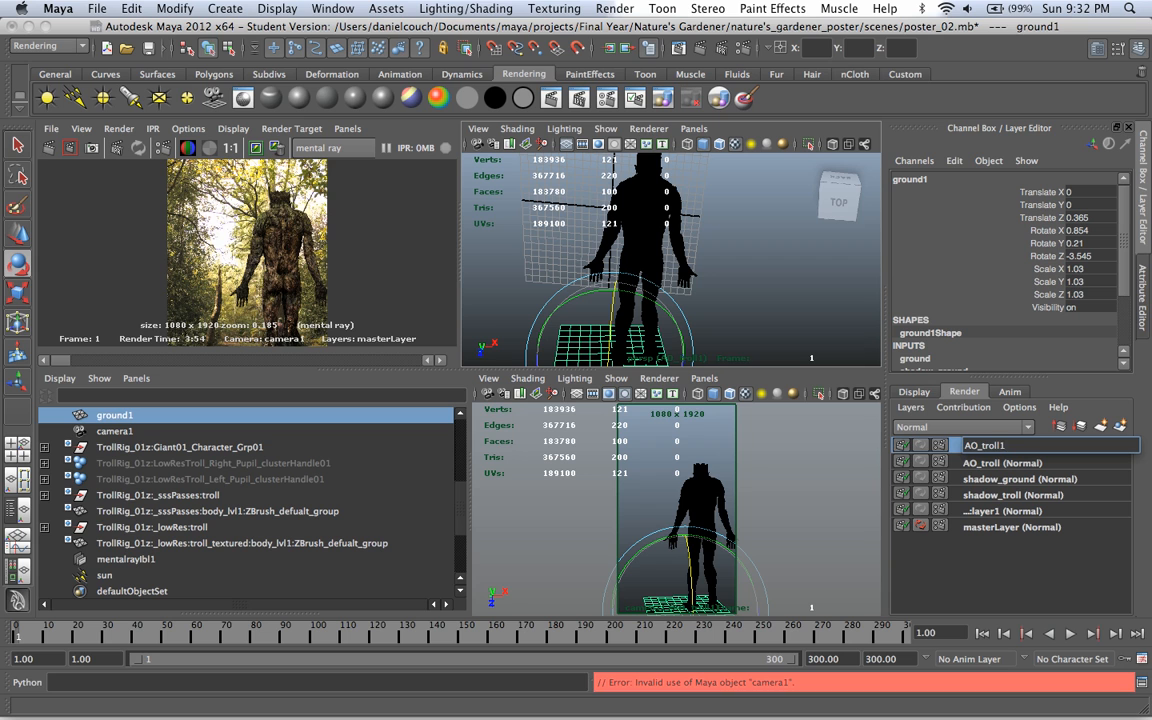
{"action": "key", "text": "BackSpace"}
{"action": "key", "text": "BackSpace"}
{"action": "key", "text": "BackSpace"}
{"action": "key", "text": "BackSpace"}
{"action": "key", "text": "BackSpace"}
{"action": "key", "text": "BackSpace"}
{"action": "type", "text": "ground"}
{"action": "key", "text": "Return"}
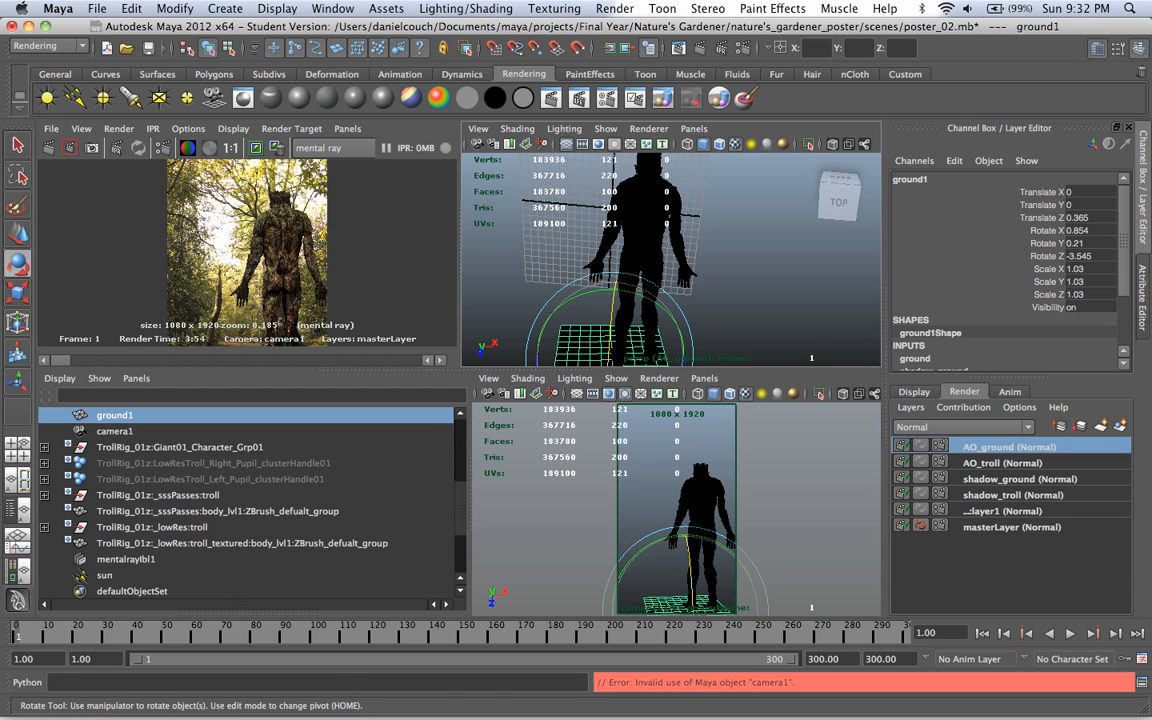
Step: Remove the Primary Visibility layer override from ground1 in the AO_ground layer
{"action": "key", "text": "ctrl+a"}
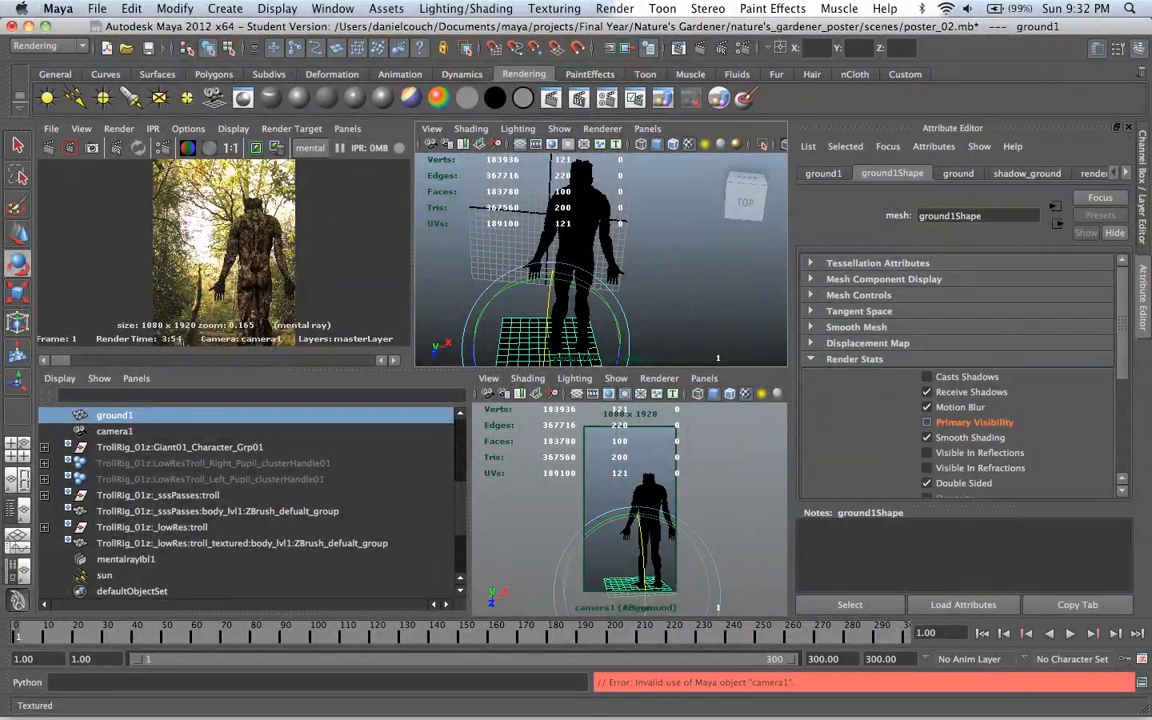
{"action": "right_click", "coordinate": [950, 422]}
{"action": "left_click", "coordinate": [990, 447]}
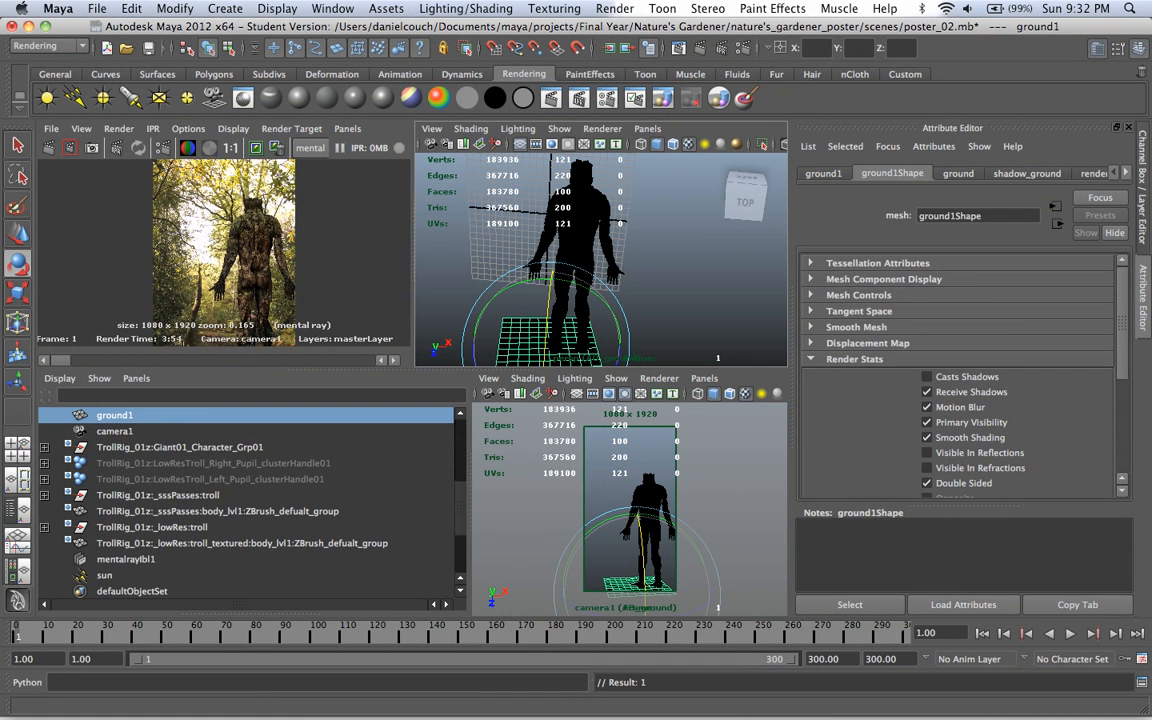
Step: Turn off the mental ray Derive From Maya flag on the TrollRig_01z:_sssPasses:troll group with a layer override
{"action": "left_click", "coordinate": [158, 495]}
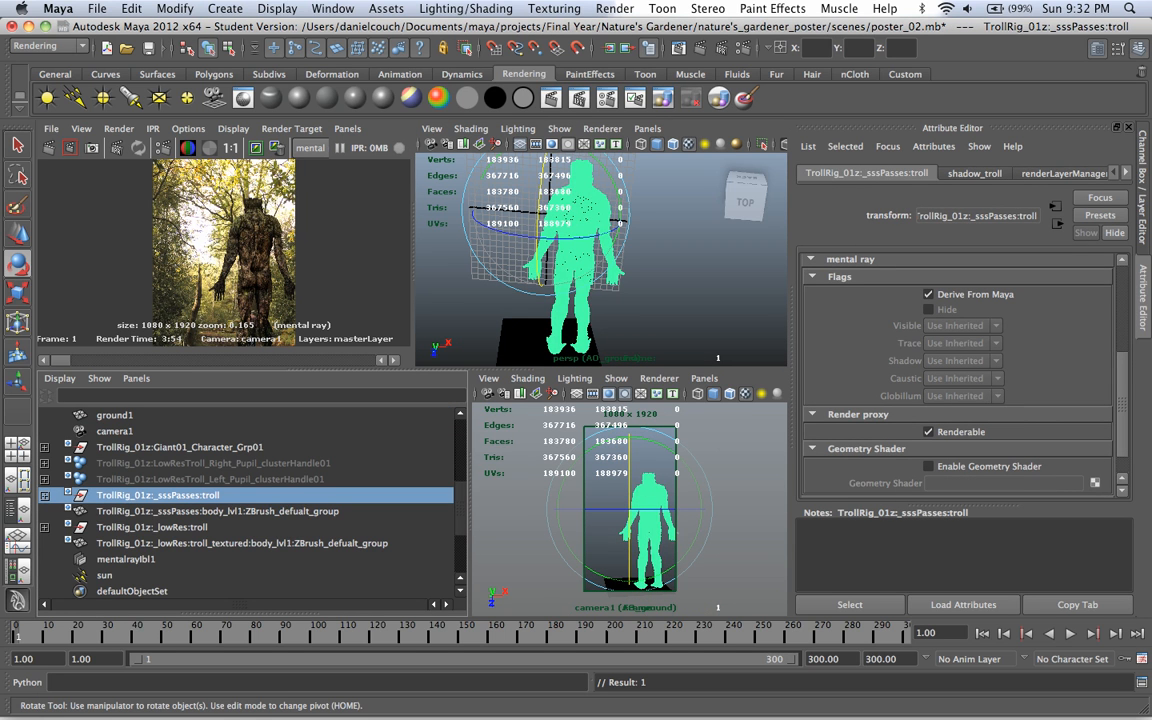
{"action": "left_click", "coordinate": [152, 527]}
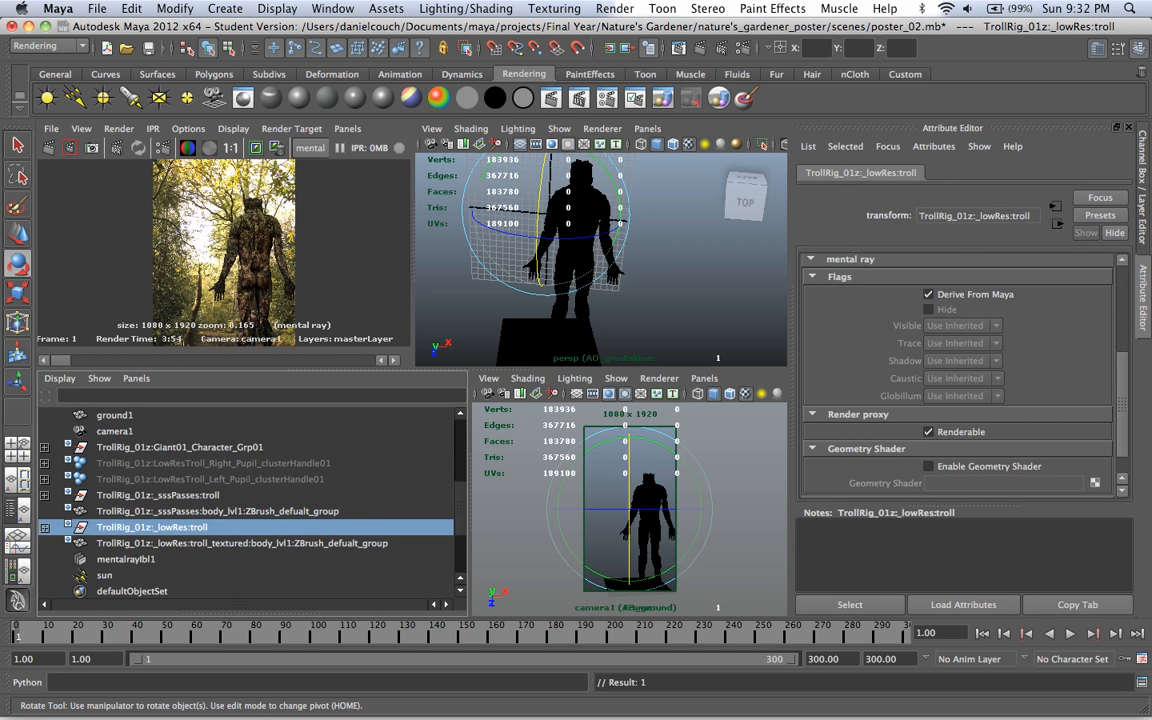
{"action": "left_click", "coordinate": [158, 495]}
{"action": "key", "text": "ctrl+a"}
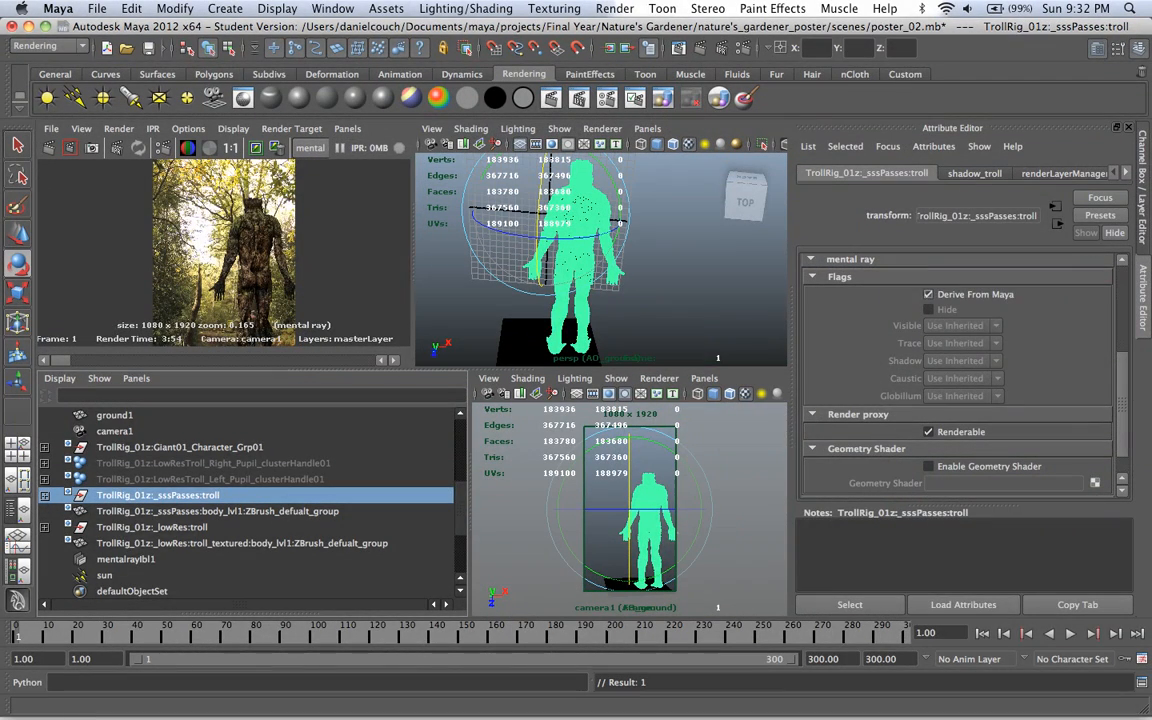
{"action": "right_click", "coordinate": [982, 299]}
{"action": "left_click", "coordinate": [1031, 319]}
{"action": "left_click", "coordinate": [929, 295]}
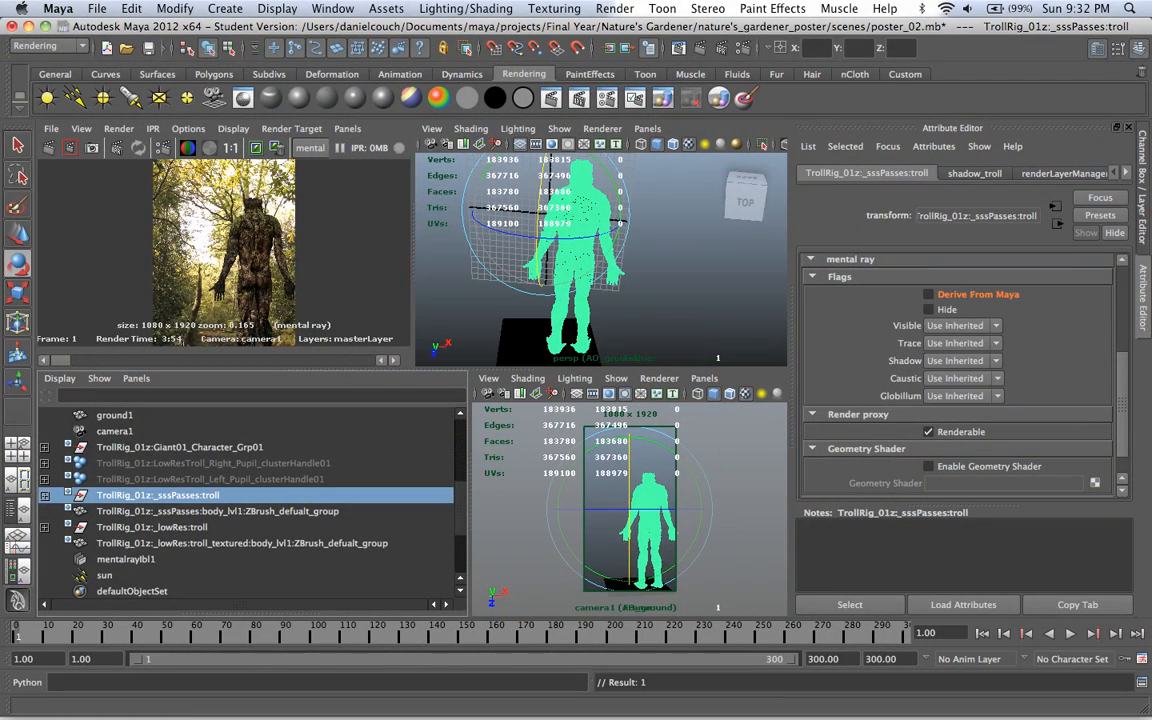
Step: Set the troll group's mental ray Visible flag to No as a layer override in AO_ground
{"action": "right_click", "coordinate": [906, 325]}
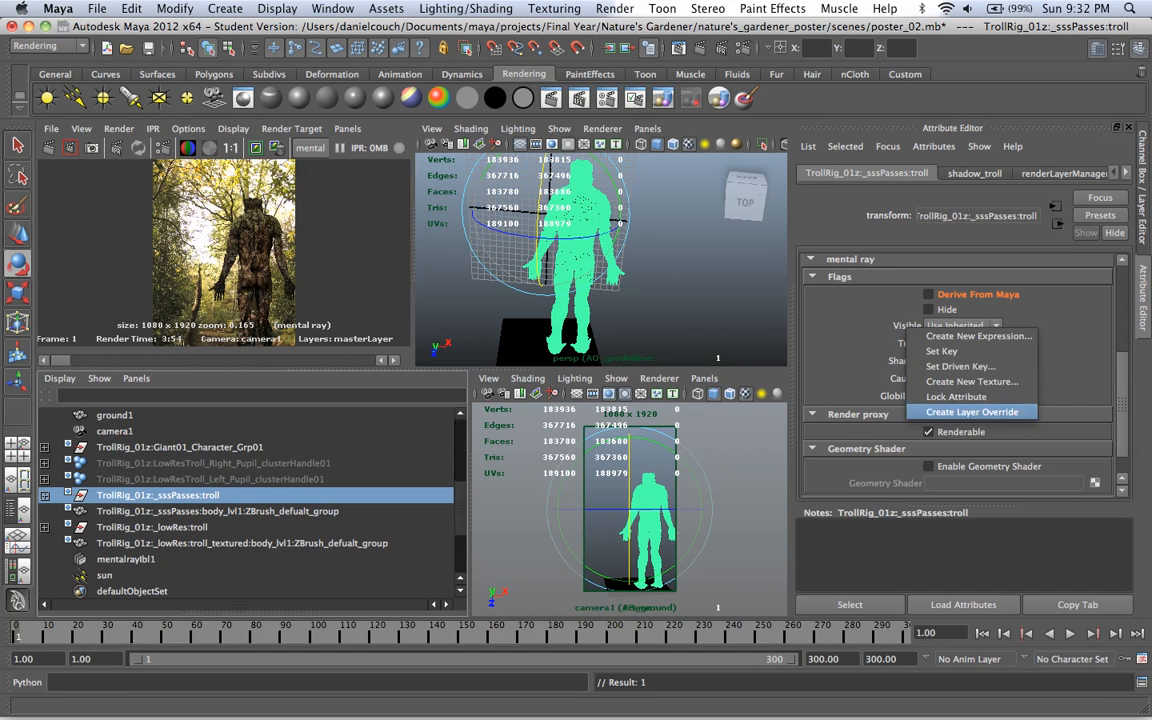
{"action": "left_click", "coordinate": [875, 370]}
{"action": "left_click", "coordinate": [972, 326]}
{"action": "left_click", "coordinate": [972, 326]}
{"action": "left_click", "coordinate": [972, 326]}
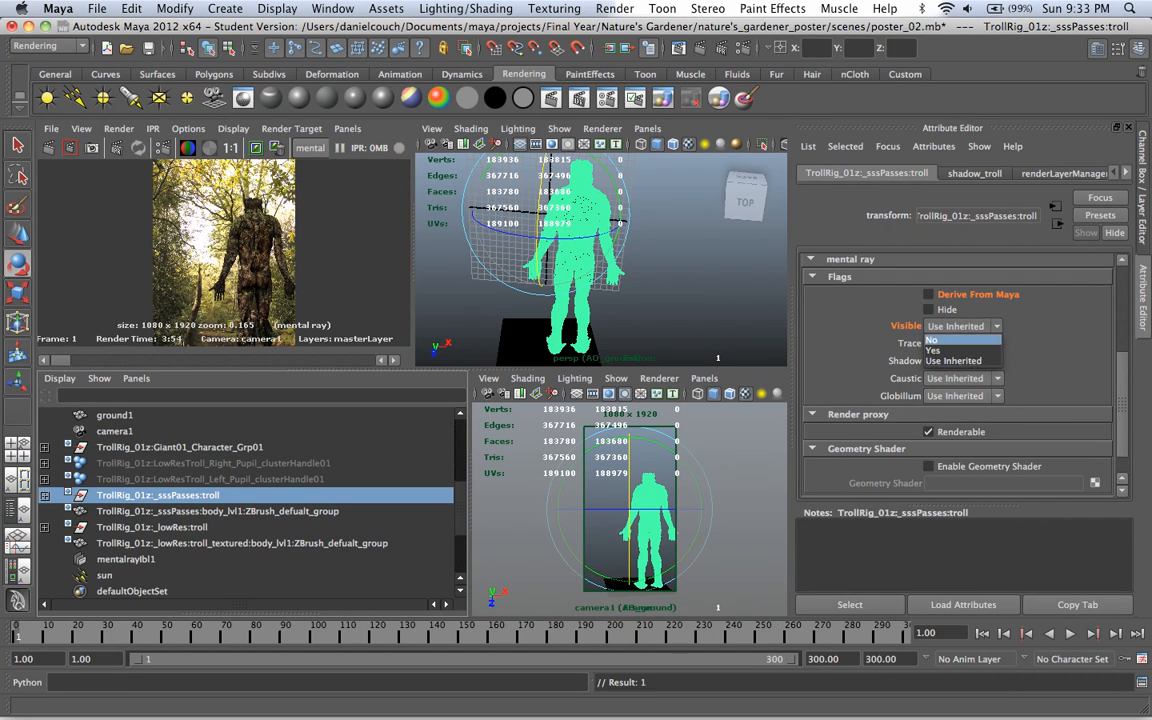
{"action": "left_click", "coordinate": [958, 339]}
{"action": "key", "text": "ctrl+a"}
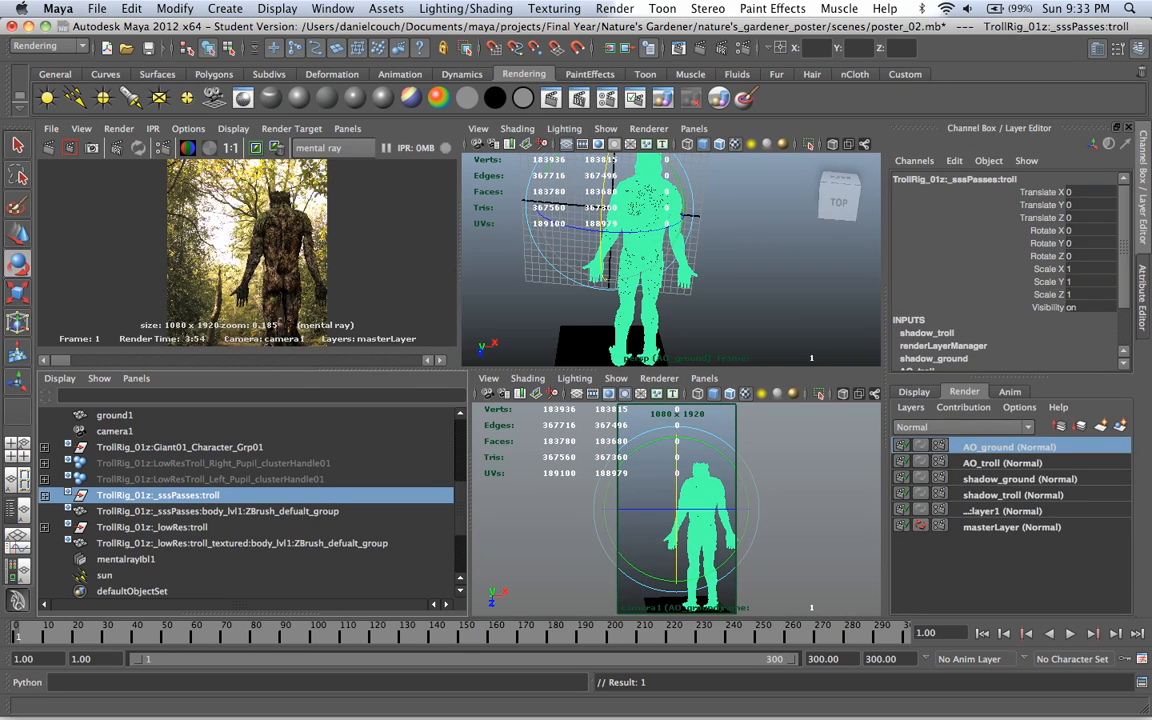
Step: Make masterLayer non-renderable and create a new render layer from the selected troll group named motionvector
{"action": "left_click", "coordinate": [902, 524]}
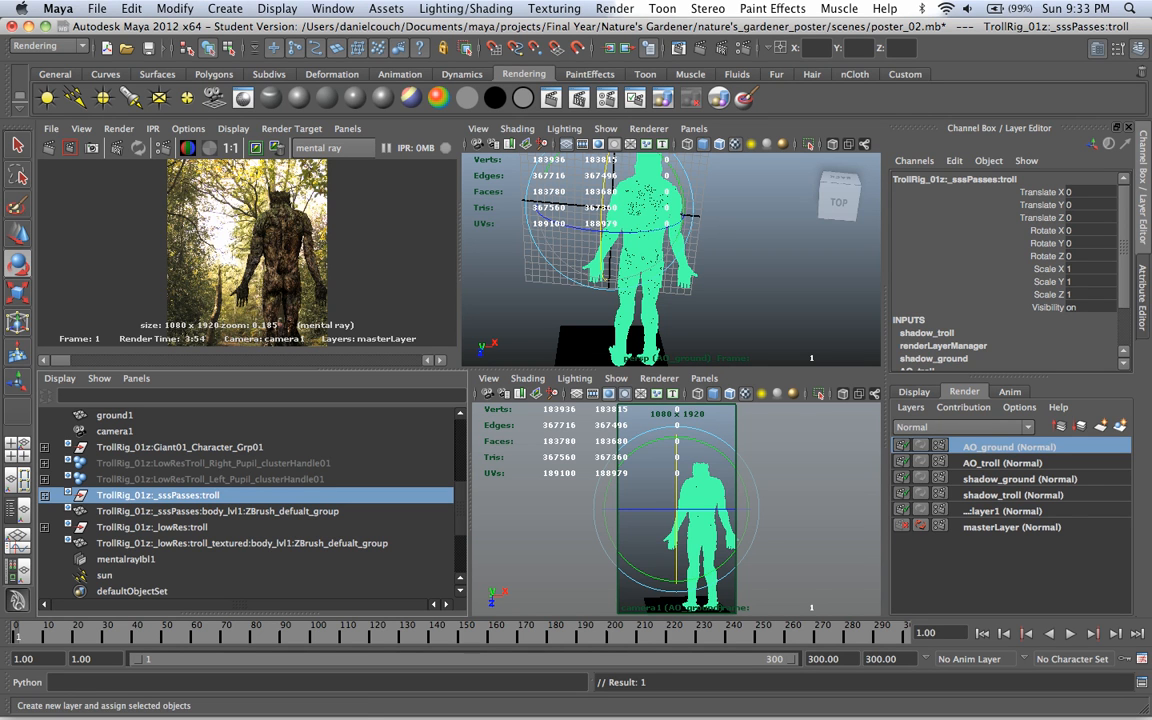
{"action": "left_click", "coordinate": [1119, 425]}
{"action": "double_click", "coordinate": [998, 447]}
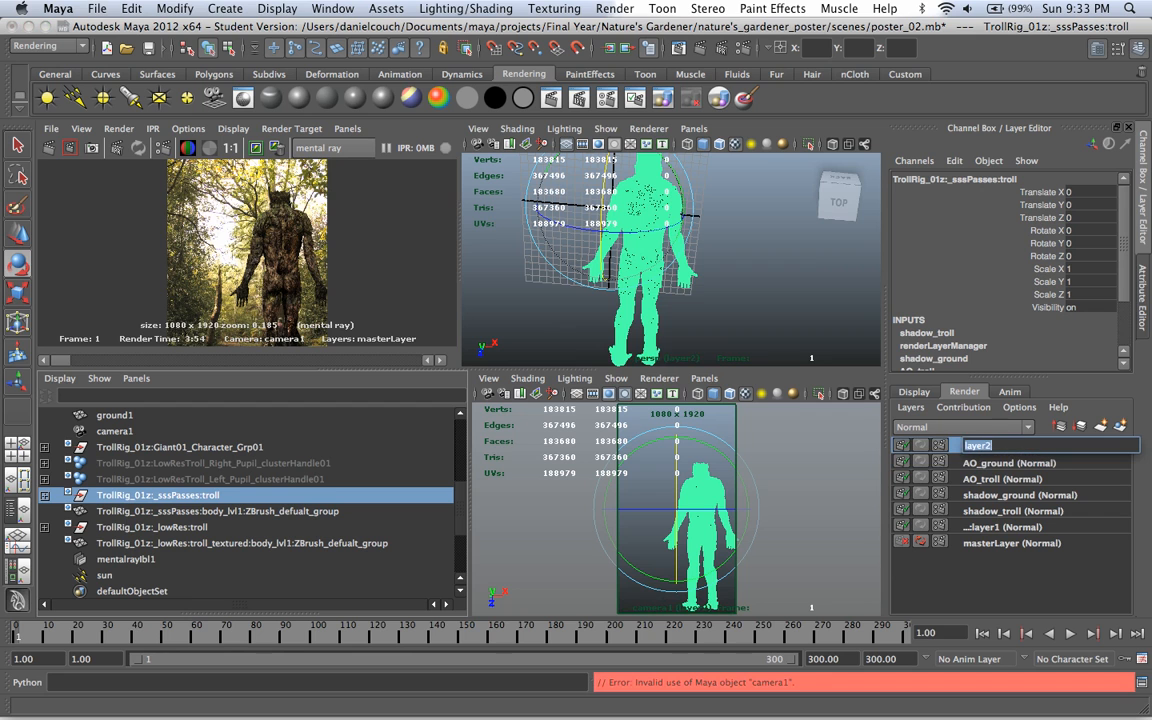
{"action": "key", "text": "BackSpace"}
{"action": "type", "text": "motionvector"}
{"action": "key", "text": "Return"}
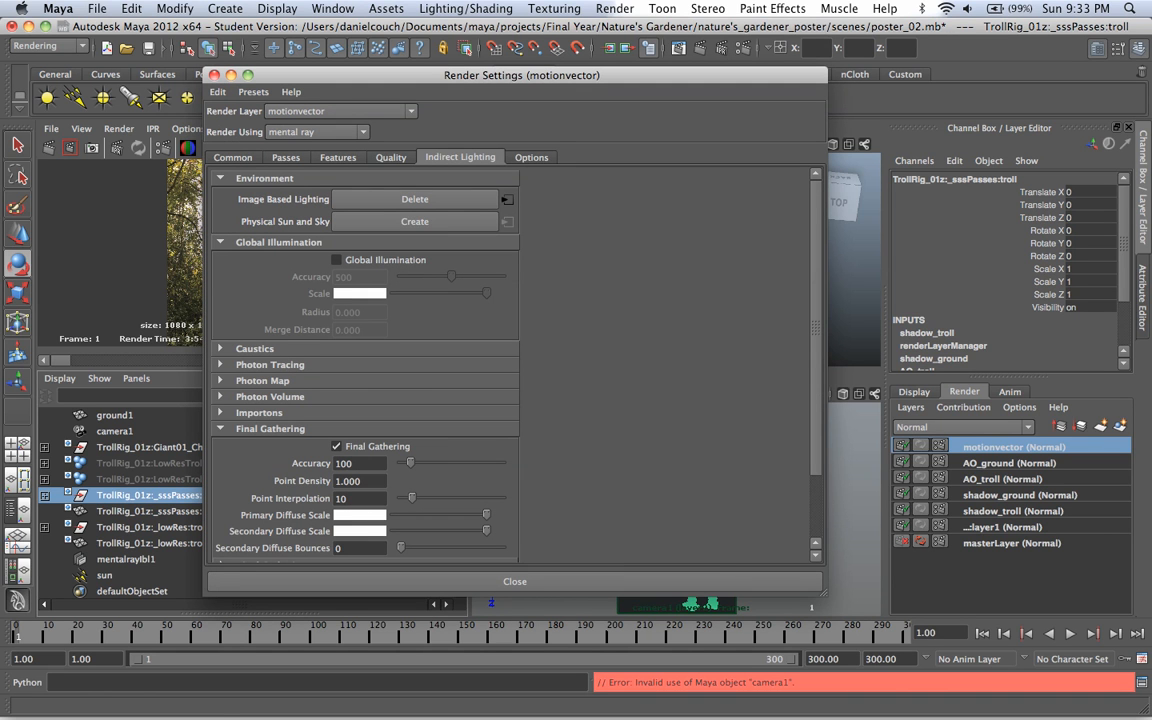
Step: Set the motionvector layer's output image format to OpenEXR (exr) as a layer override
{"action": "left_click", "coordinate": [233, 157]}
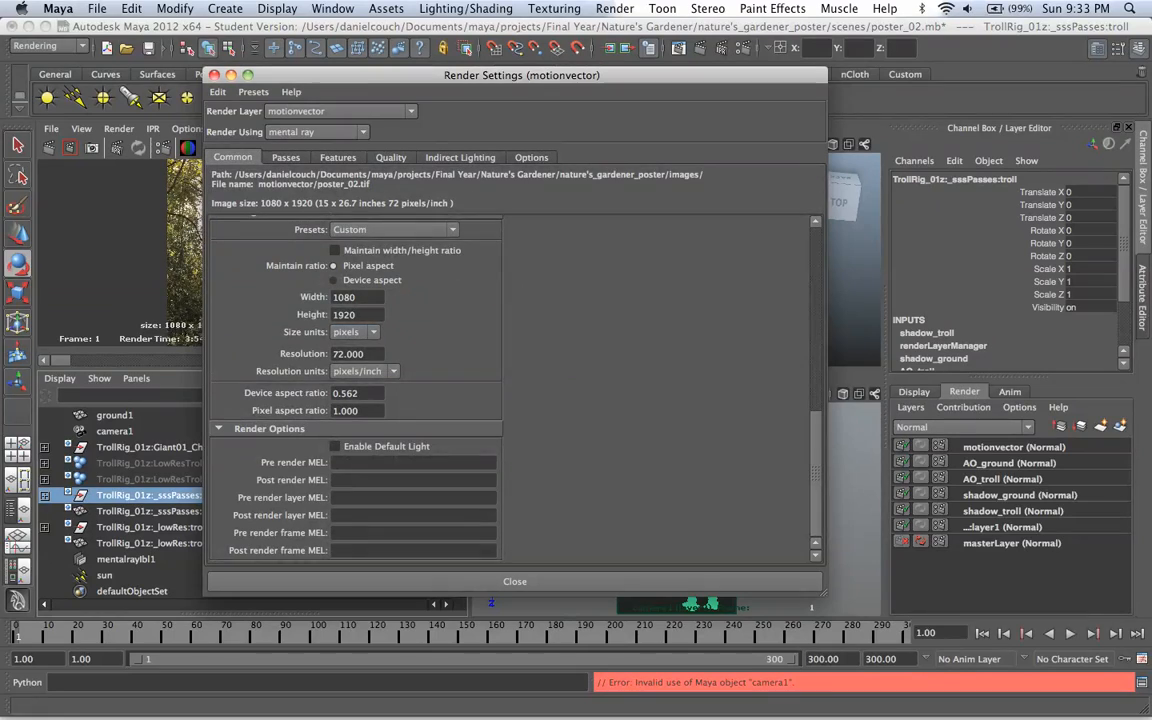
{"action": "scroll", "coordinate": [510, 385], "scroll_direction": "up", "scroll_amount": 10}
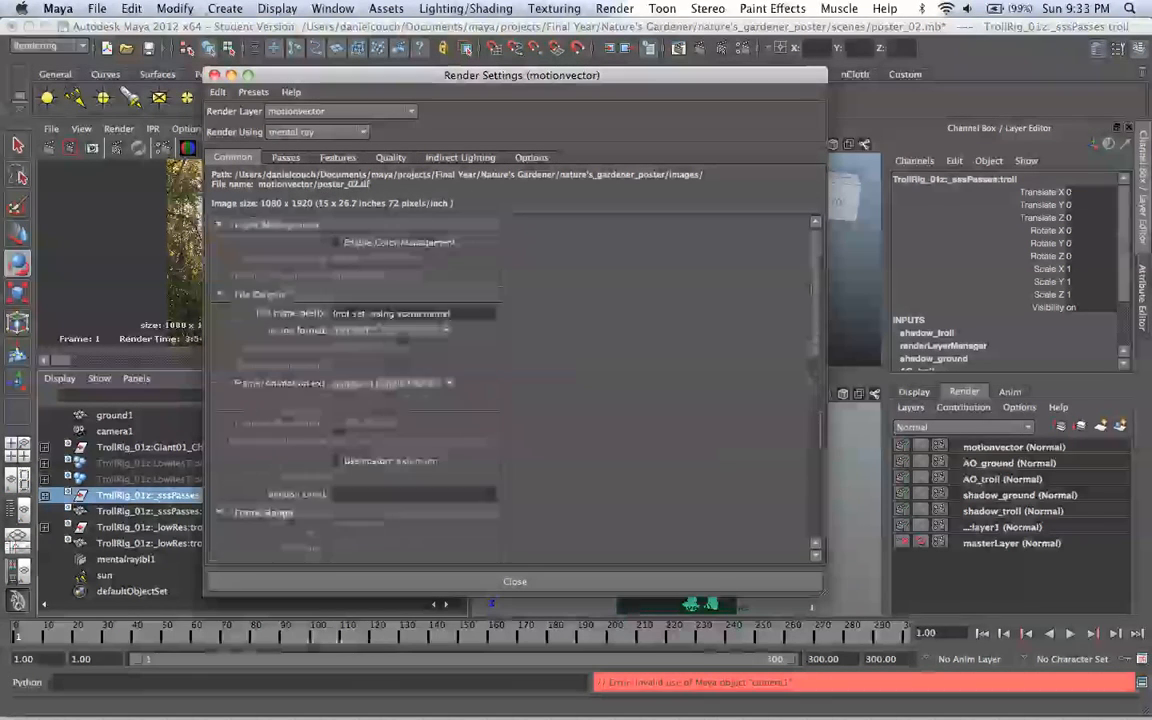
{"action": "right_click", "coordinate": [304, 331]}
{"action": "left_click", "coordinate": [355, 357]}
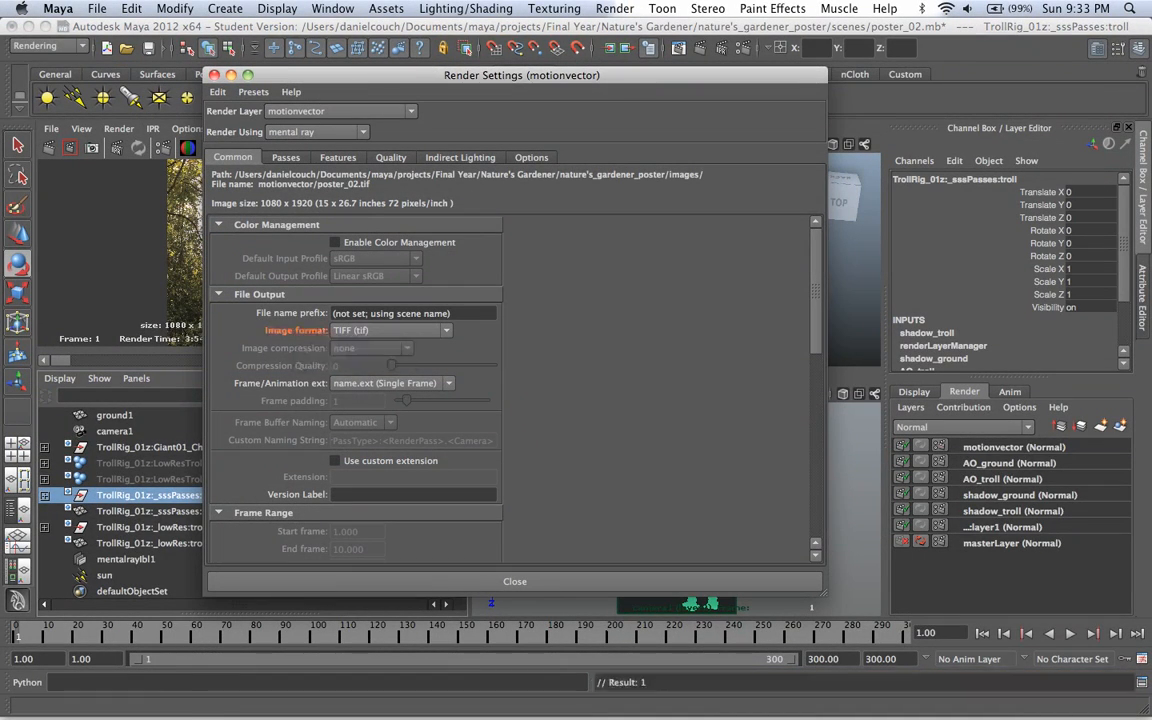
{"action": "left_click", "coordinate": [390, 331]}
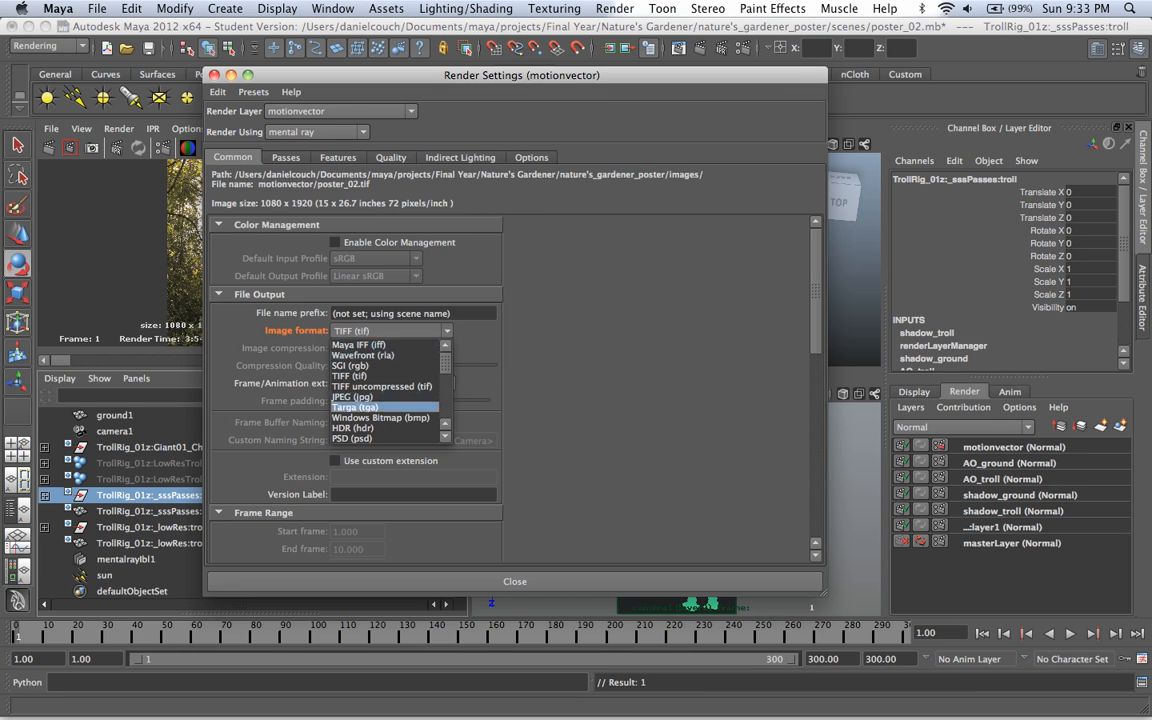
{"action": "scroll", "coordinate": [385, 415], "scroll_direction": "down", "scroll_amount": 4}
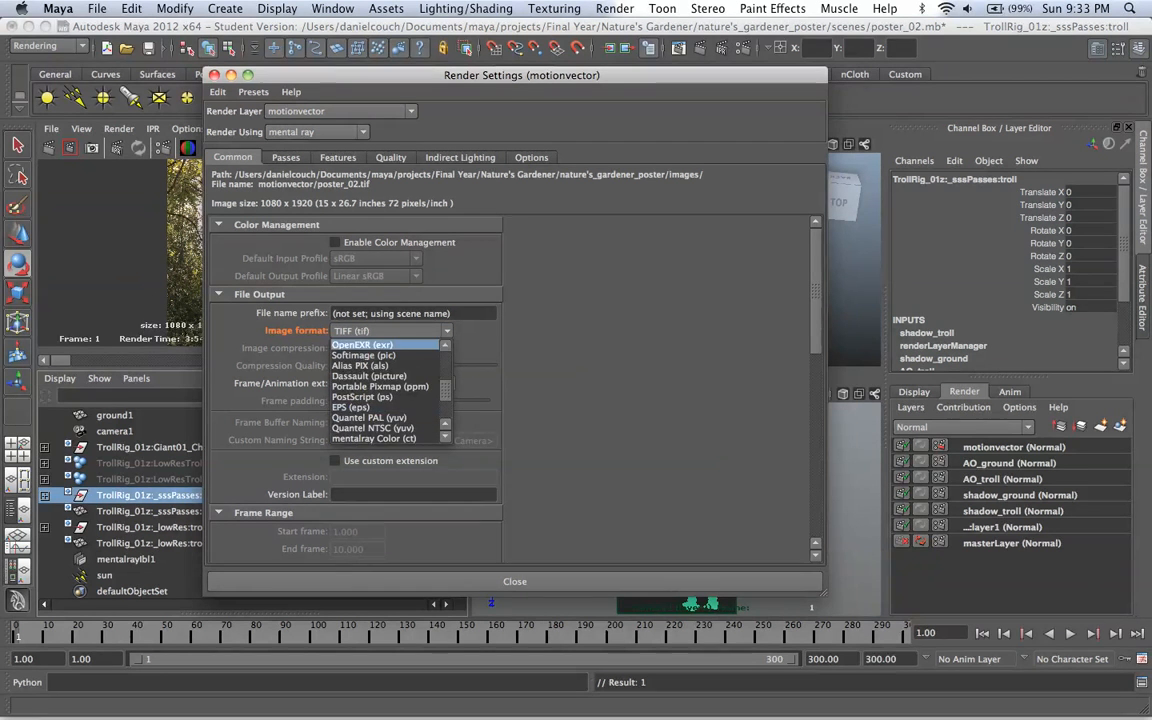
{"action": "left_click", "coordinate": [385, 345]}
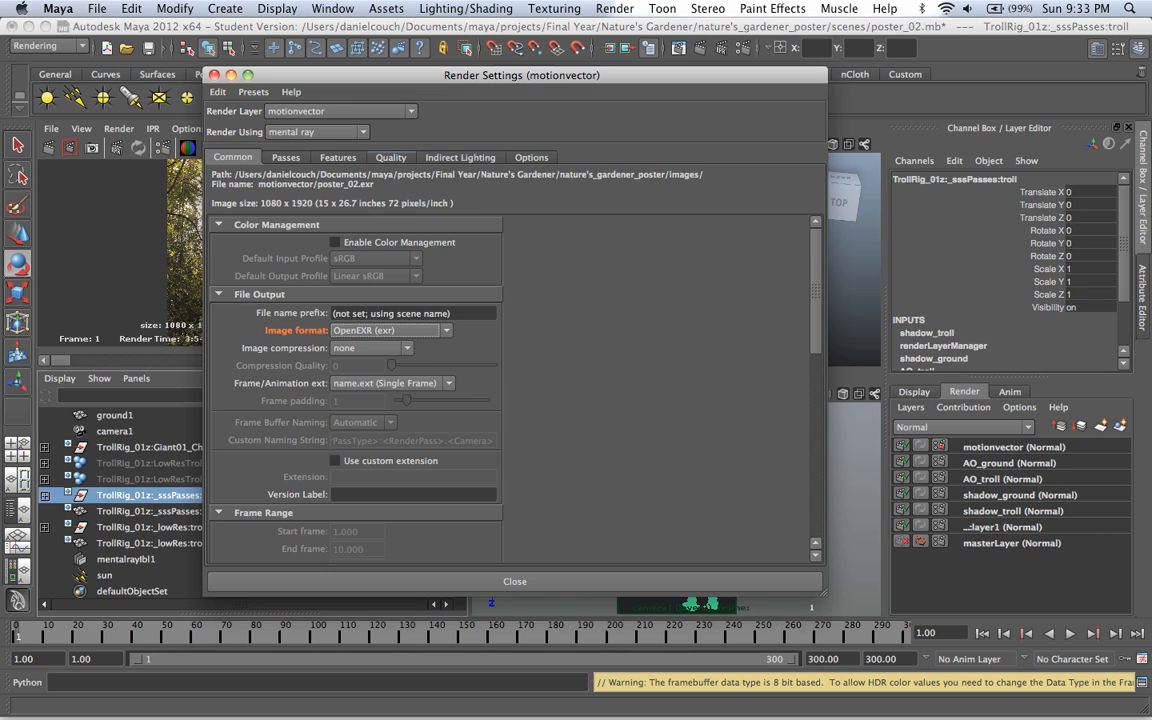
Step: Create a 2D Motion Vector render pass, associate it with the motionvector layer and open the pass's attributes
{"action": "left_click", "coordinate": [390, 157]}
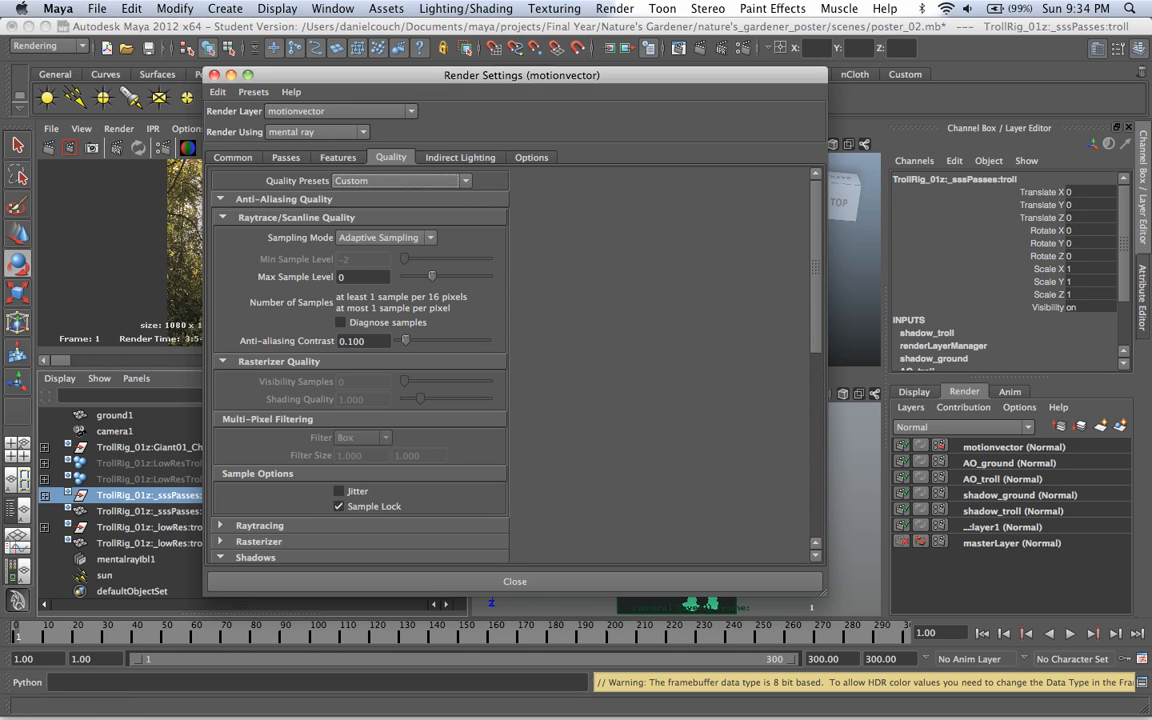
{"action": "left_click", "coordinate": [286, 157]}
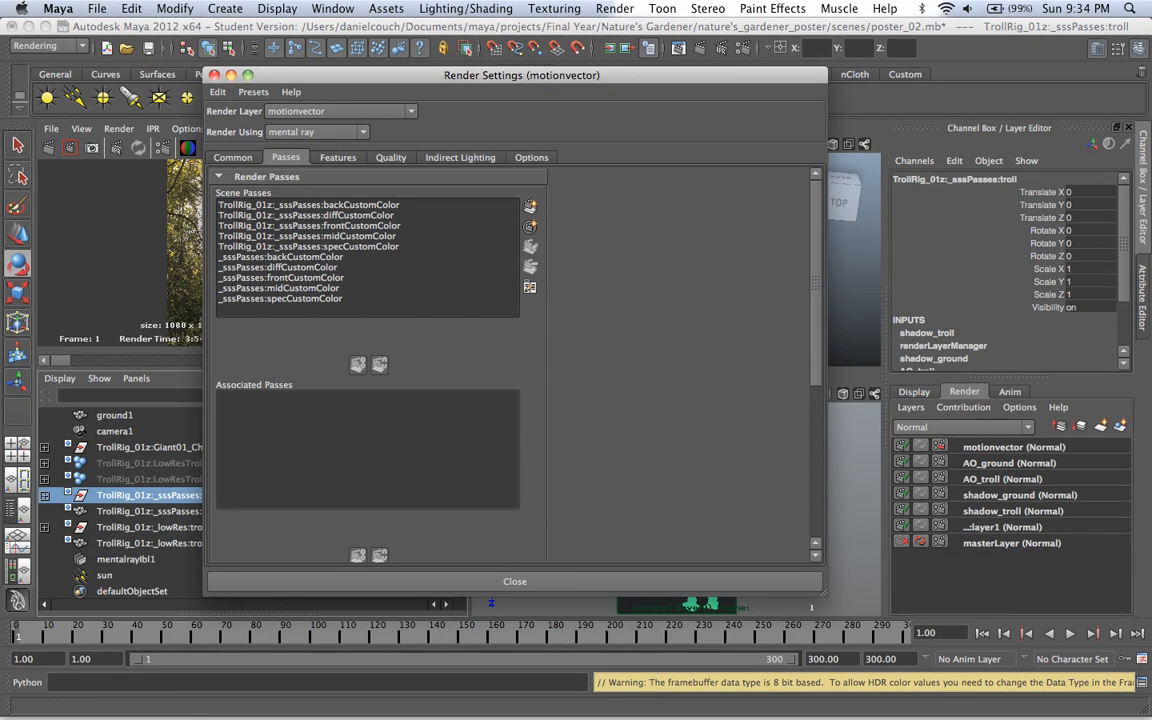
{"action": "left_click", "coordinate": [530, 205]}
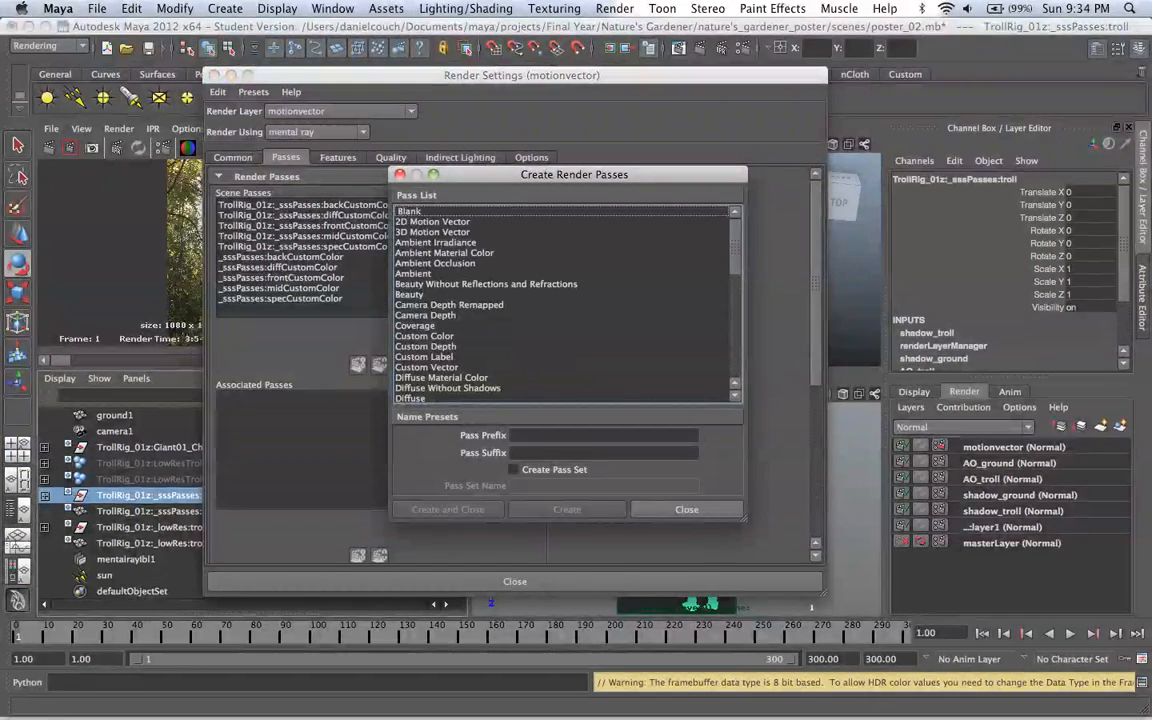
{"action": "left_click", "coordinate": [432, 232]}
{"action": "left_click", "coordinate": [432, 222]}
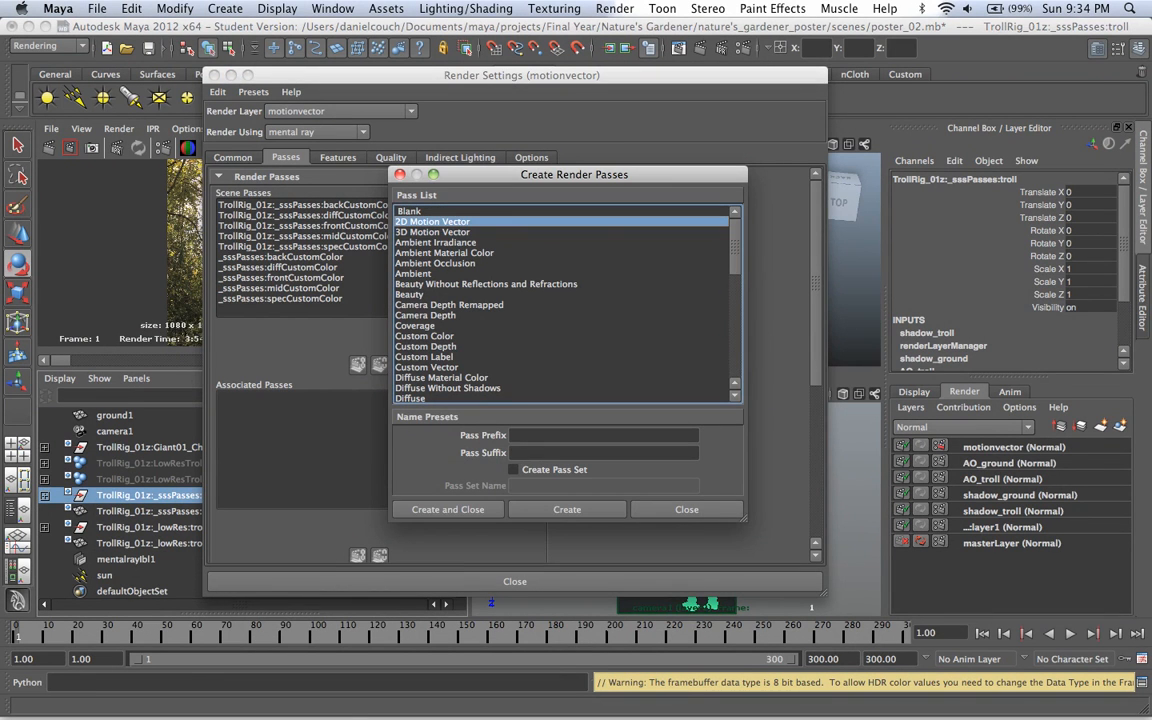
{"action": "left_click", "coordinate": [448, 510]}
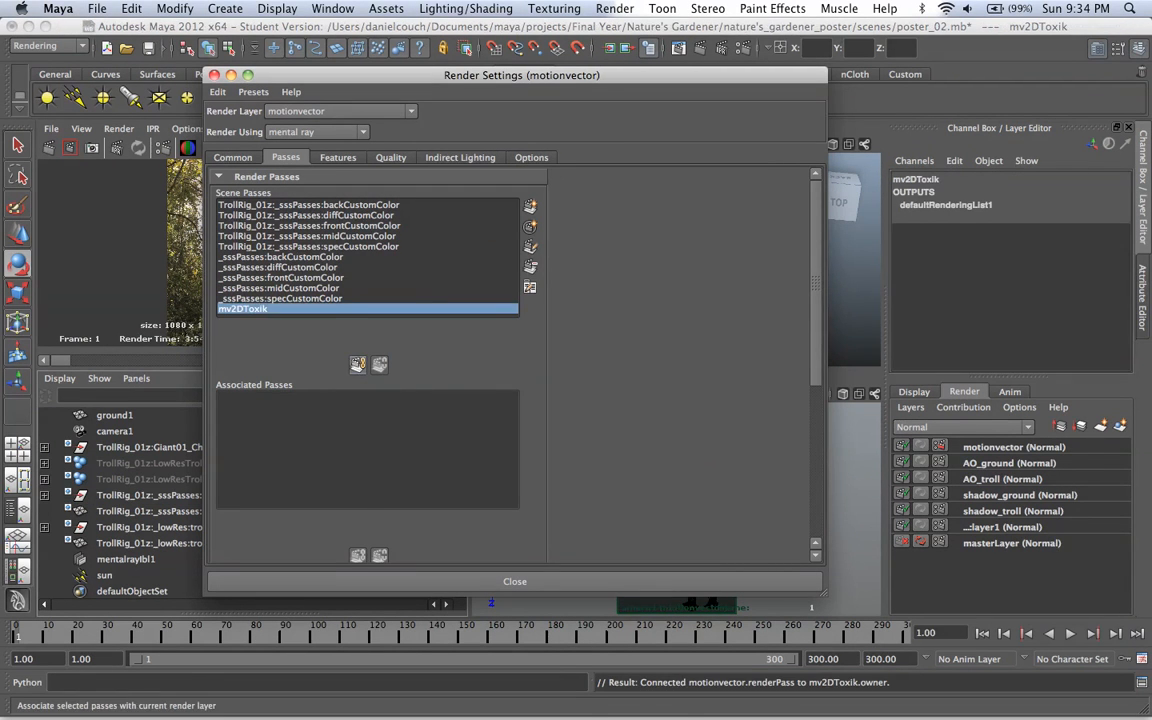
{"action": "double_click", "coordinate": [243, 397]}
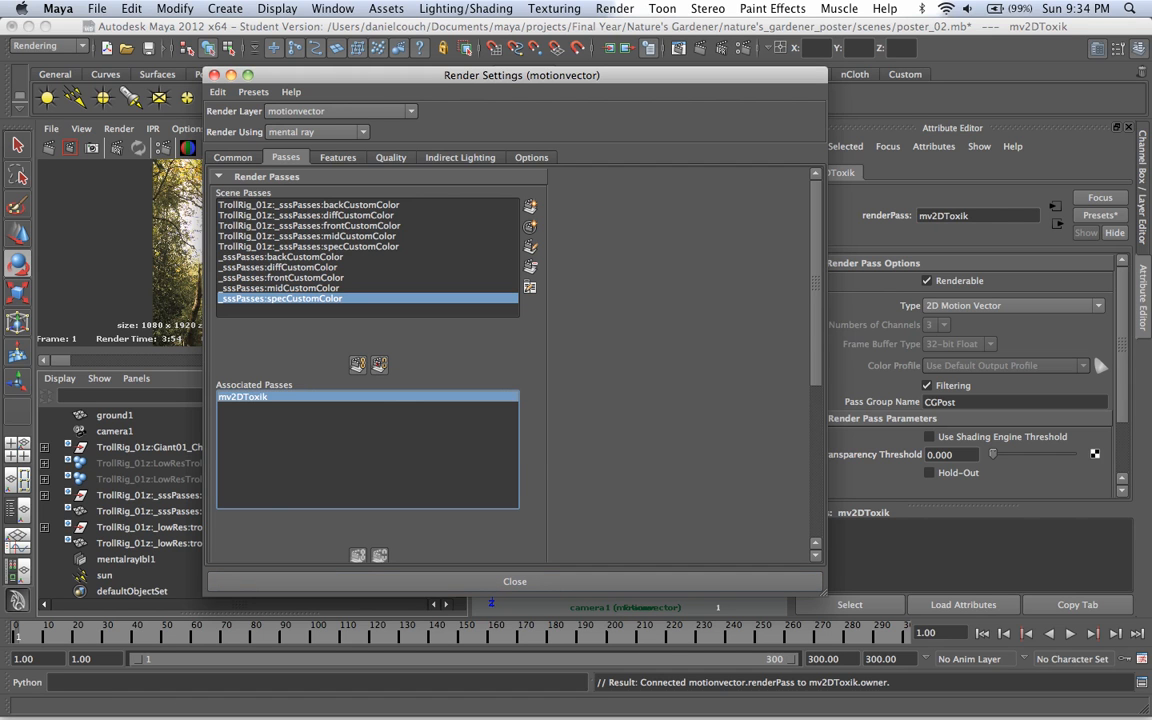
Step: Turn off Final Gathering for the motionvector layer with a layer override
{"action": "left_click", "coordinate": [460, 157]}
{"action": "right_click", "coordinate": [380, 446]}
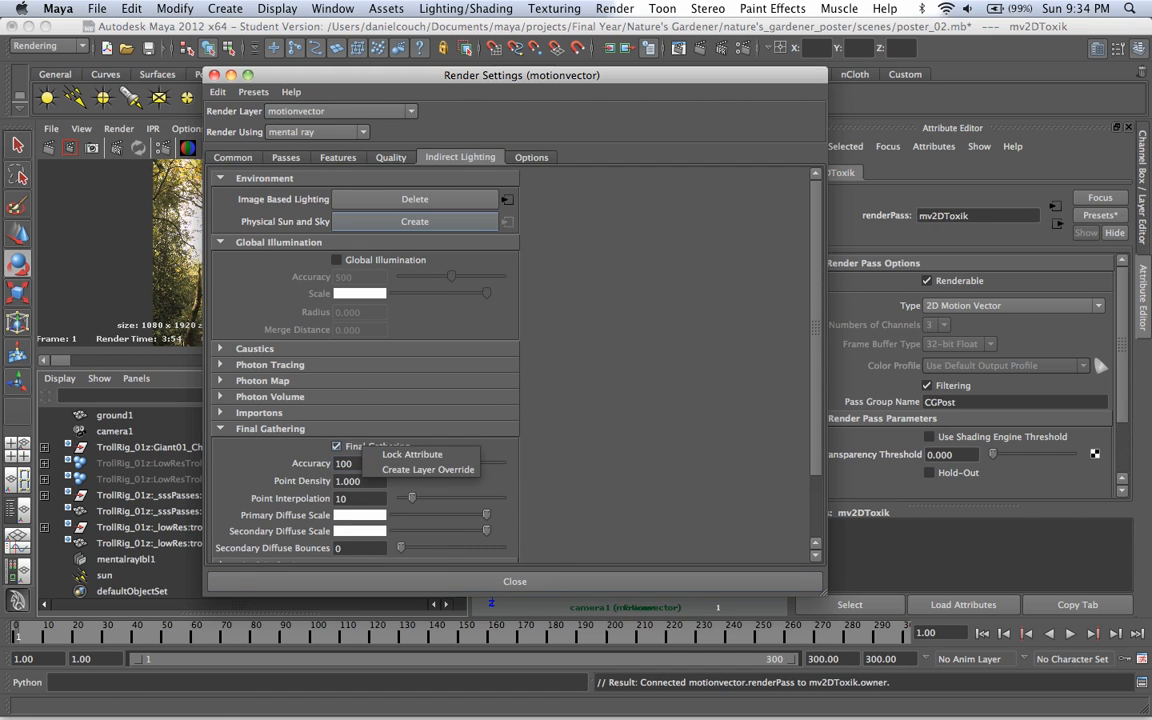
{"action": "left_click", "coordinate": [432, 468]}
{"action": "left_click", "coordinate": [336, 446]}
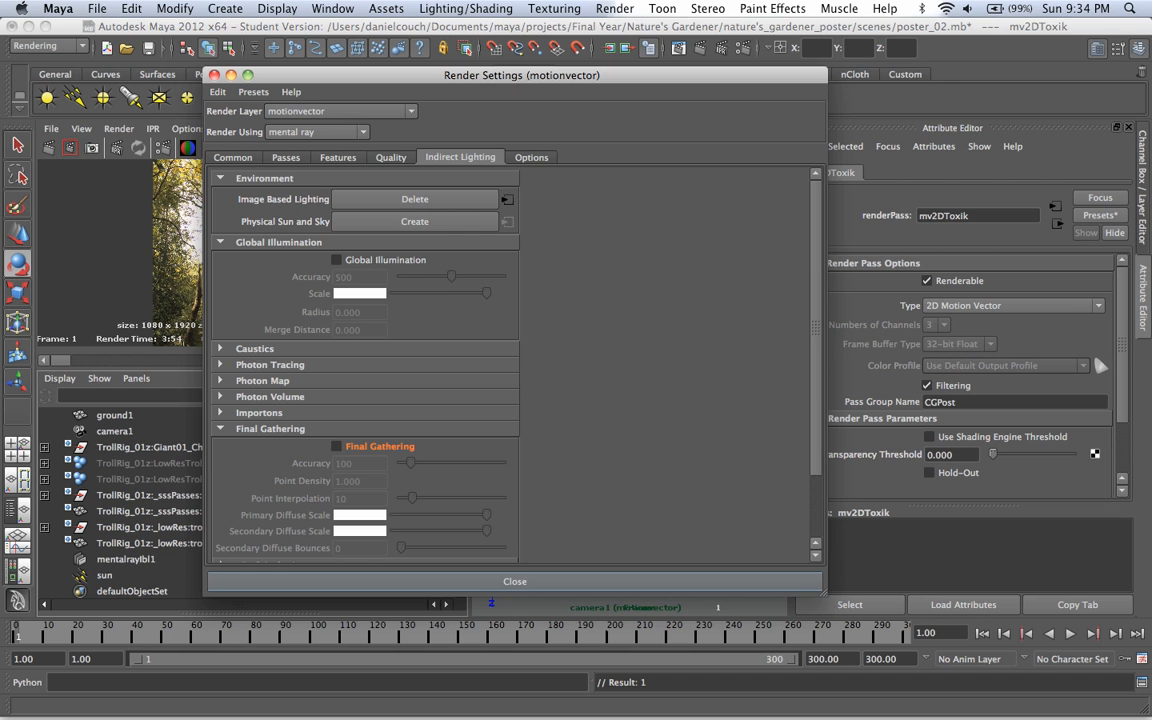
Step: Override the motionvector layer's framebuffer Data Type with Normal (Float) 3x32 Bit and close the render settings
{"action": "left_click", "coordinate": [391, 157]}
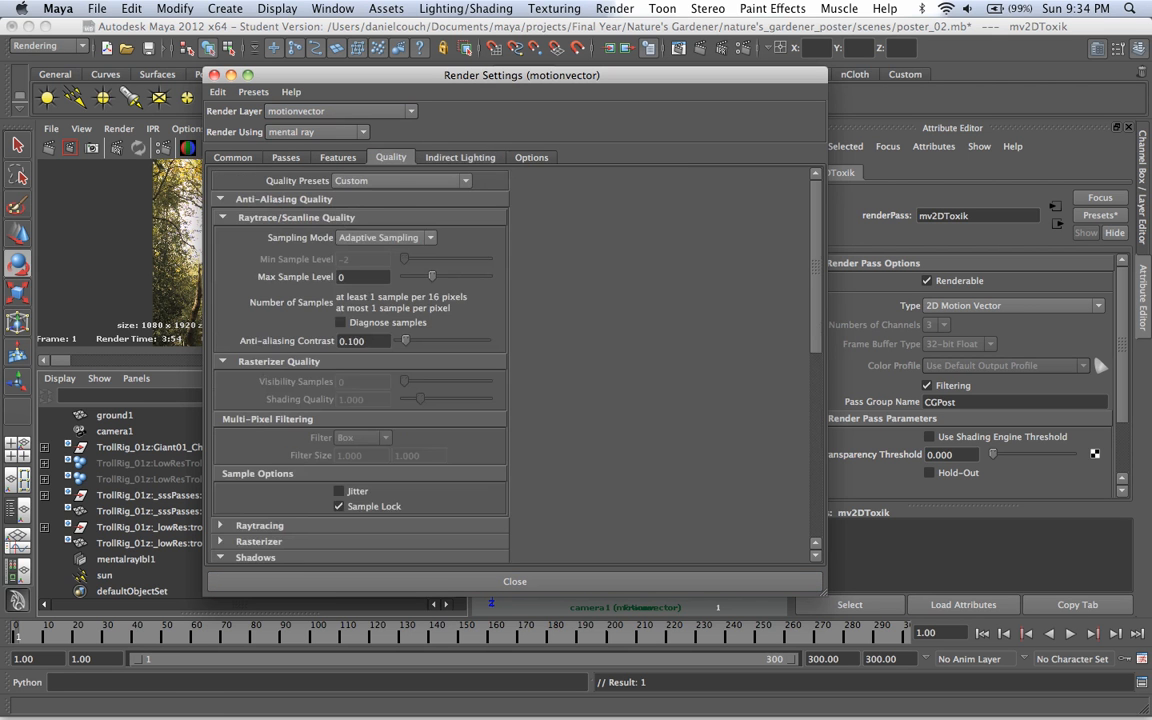
{"action": "scroll", "coordinate": [391, 330], "scroll_direction": "down", "scroll_amount": 5}
{"action": "scroll", "coordinate": [360, 360], "scroll_direction": "down", "scroll_amount": 9}
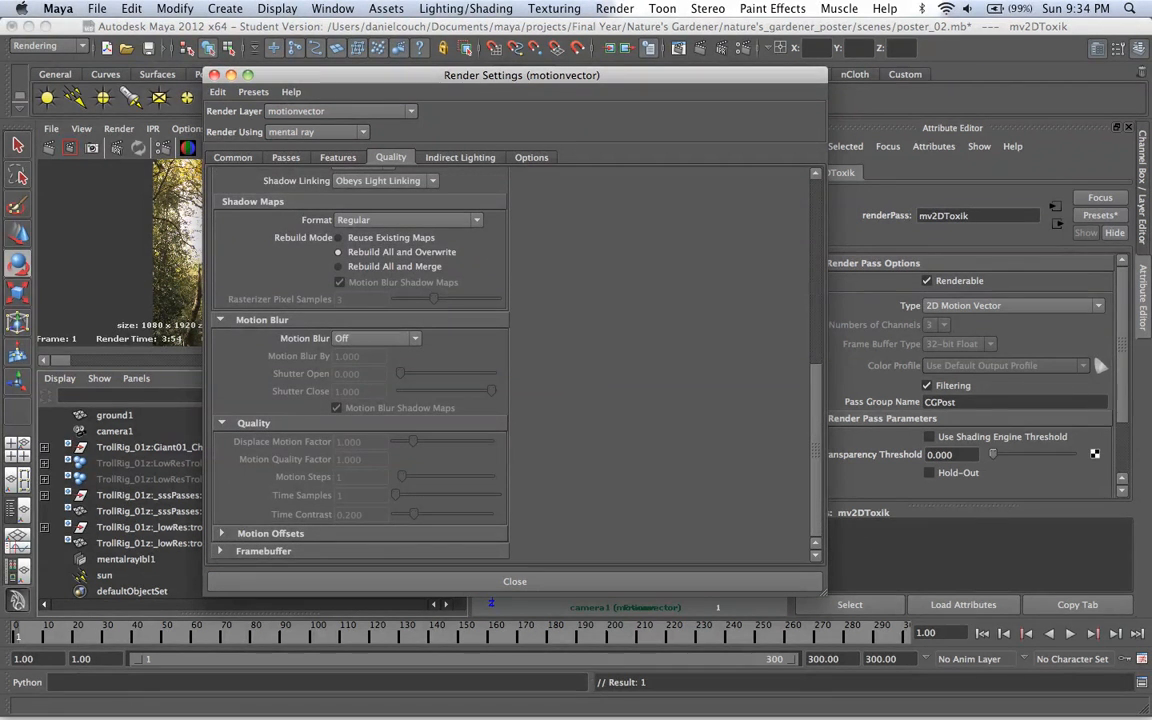
{"action": "left_click", "coordinate": [221, 551]}
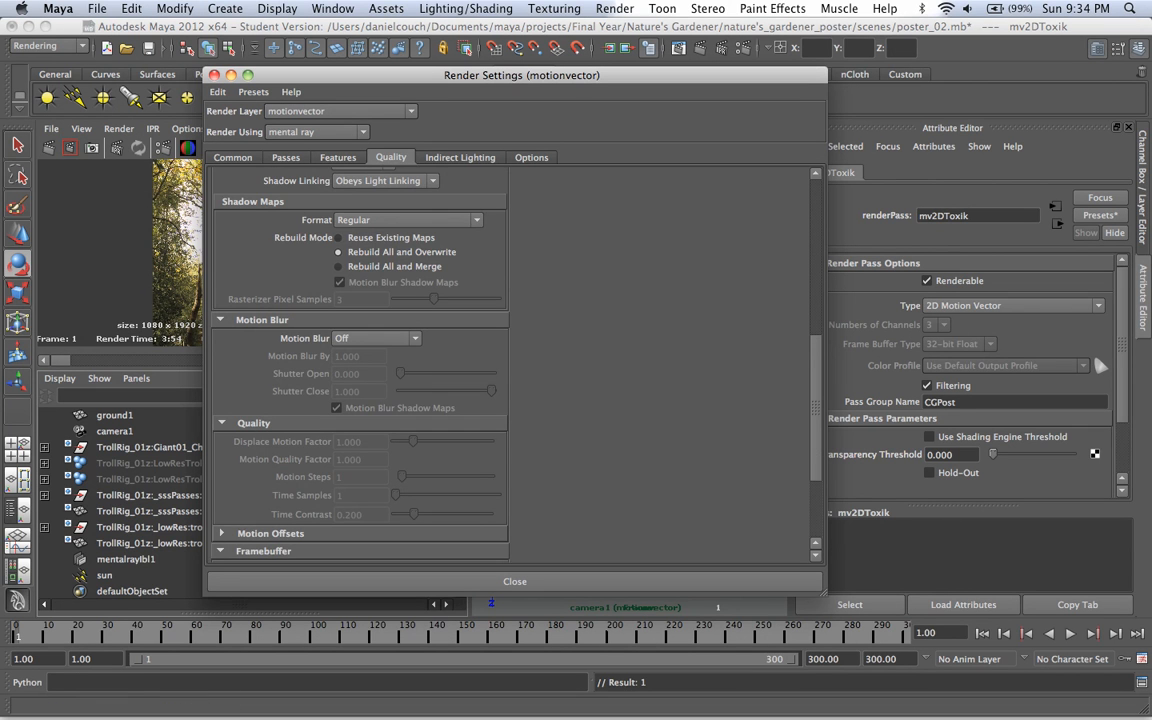
{"action": "scroll", "coordinate": [330, 430], "scroll_direction": "down", "scroll_amount": 5}
{"action": "right_click", "coordinate": [303, 421]}
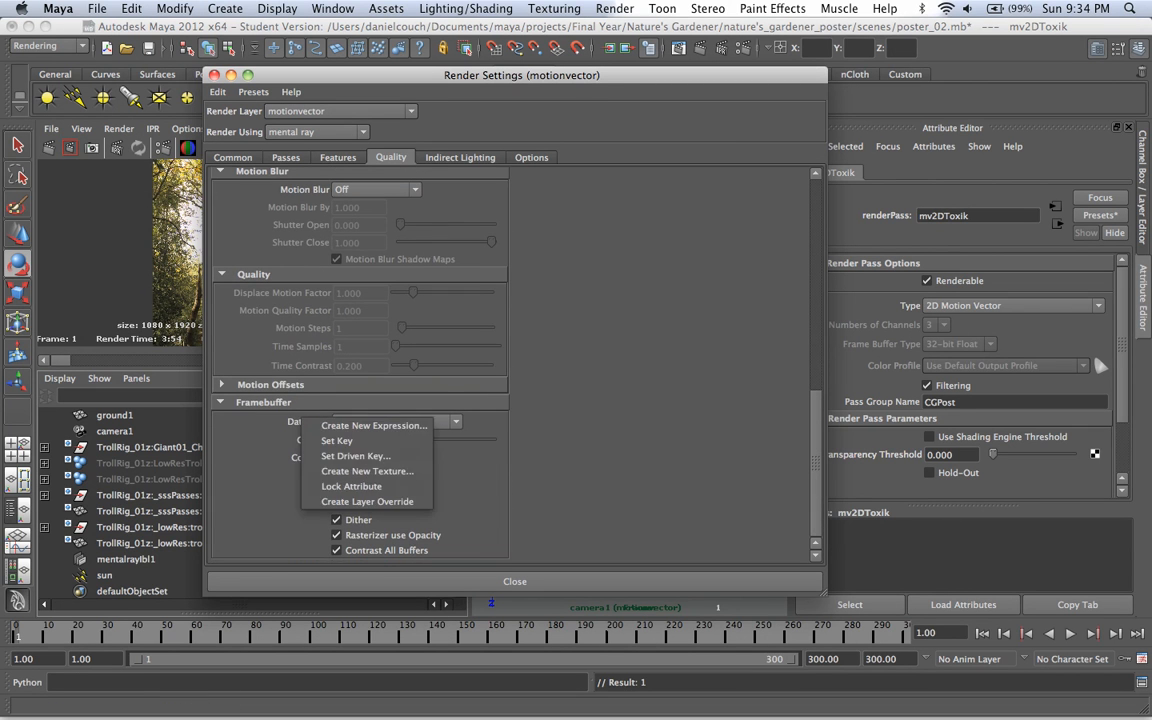
{"action": "left_click", "coordinate": [365, 501]}
{"action": "left_click", "coordinate": [395, 422]}
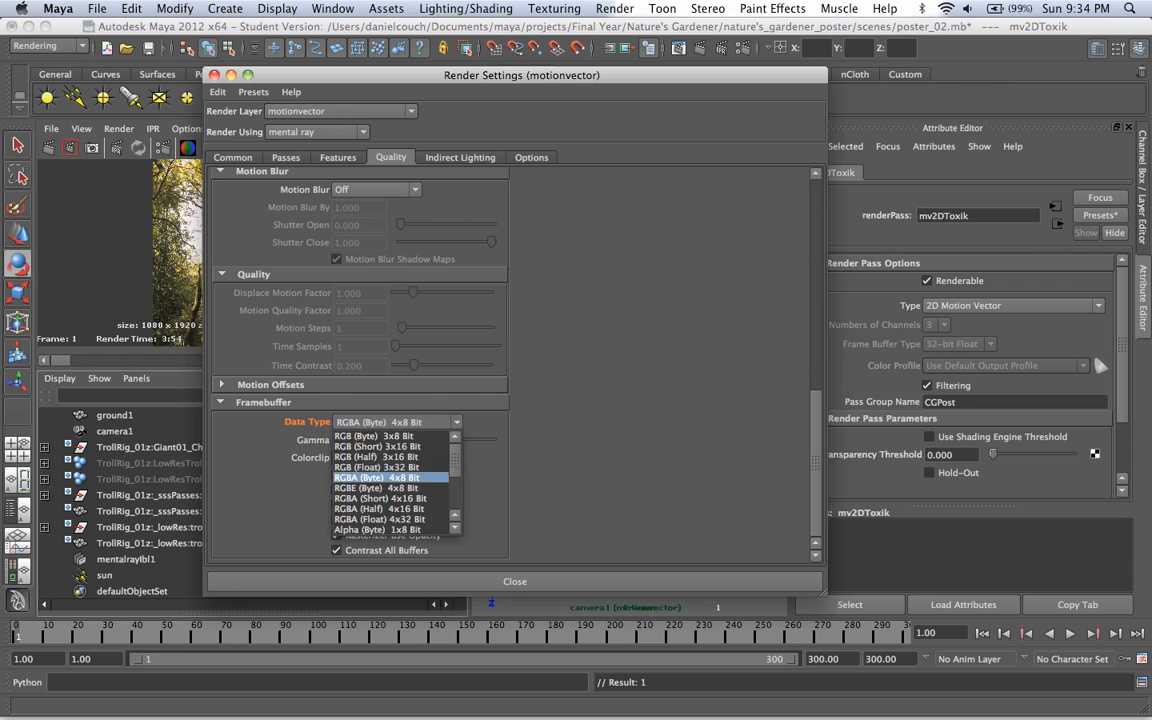
{"action": "key", "text": "Down"}
{"action": "key", "text": "Down"}
{"action": "key", "text": "Down"}
{"action": "key", "text": "Down"}
{"action": "key", "text": "Down"}
{"action": "key", "text": "Down"}
{"action": "key", "text": "Down"}
{"action": "key", "text": "Down"}
{"action": "key", "text": "Down"}
{"action": "key", "text": "Down"}
{"action": "key", "text": "Down"}
{"action": "key", "text": "Down"}
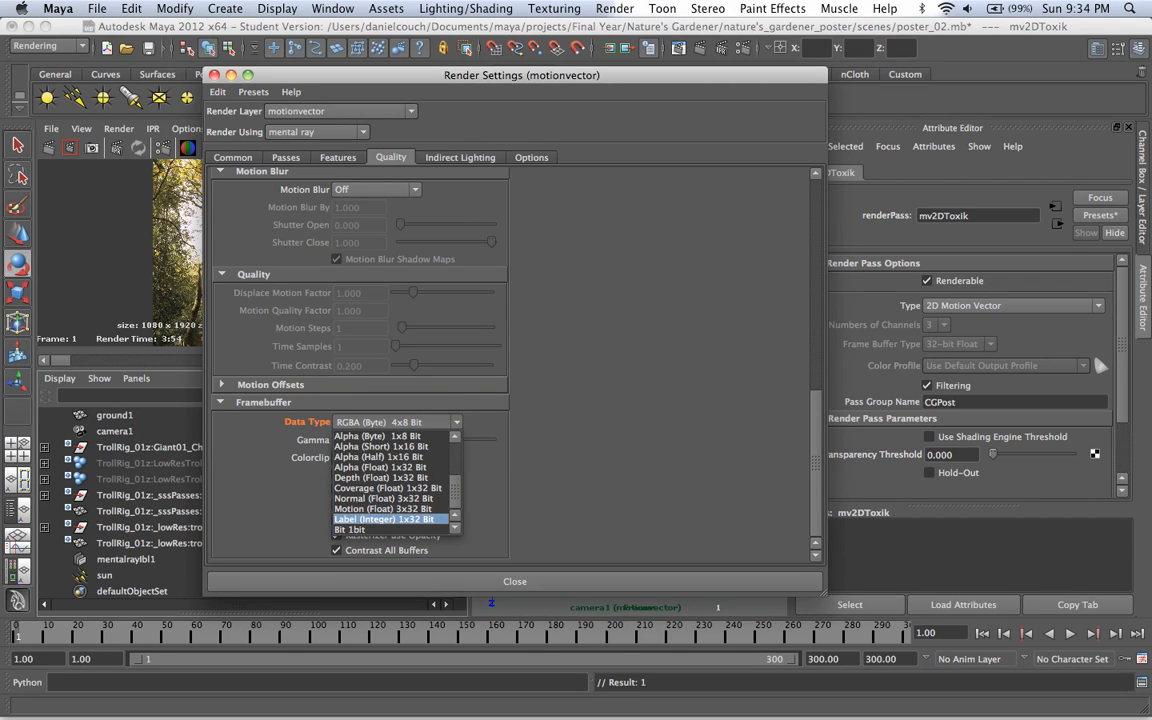
{"action": "left_click", "coordinate": [384, 499]}
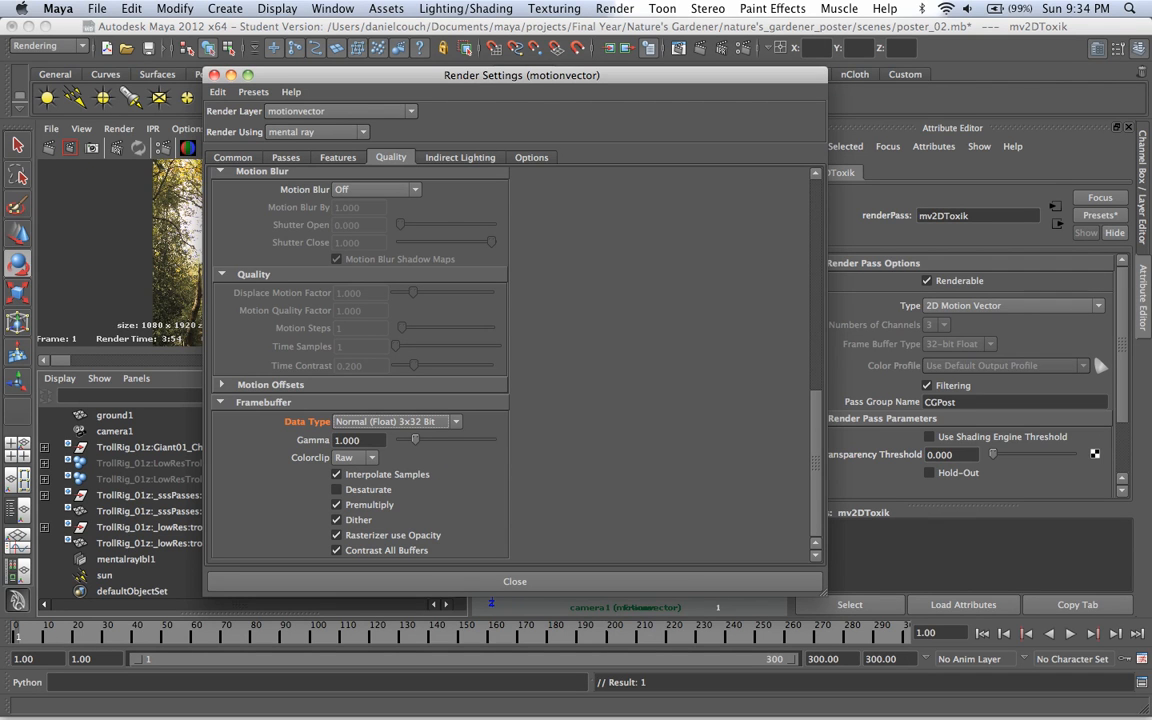
{"action": "left_click", "coordinate": [515, 581]}
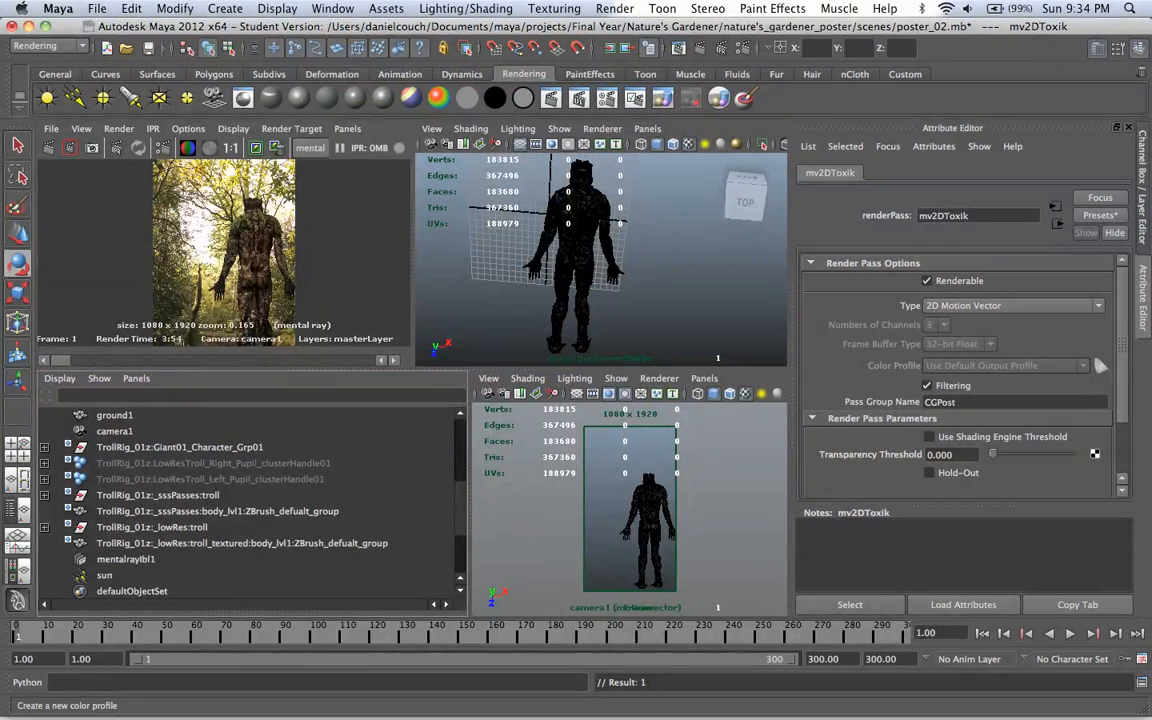
Step: Reopen the render settings from the layer list and turn off Final Gathering for AO_ground with a layer override
{"action": "left_click", "coordinate": [1143, 190]}
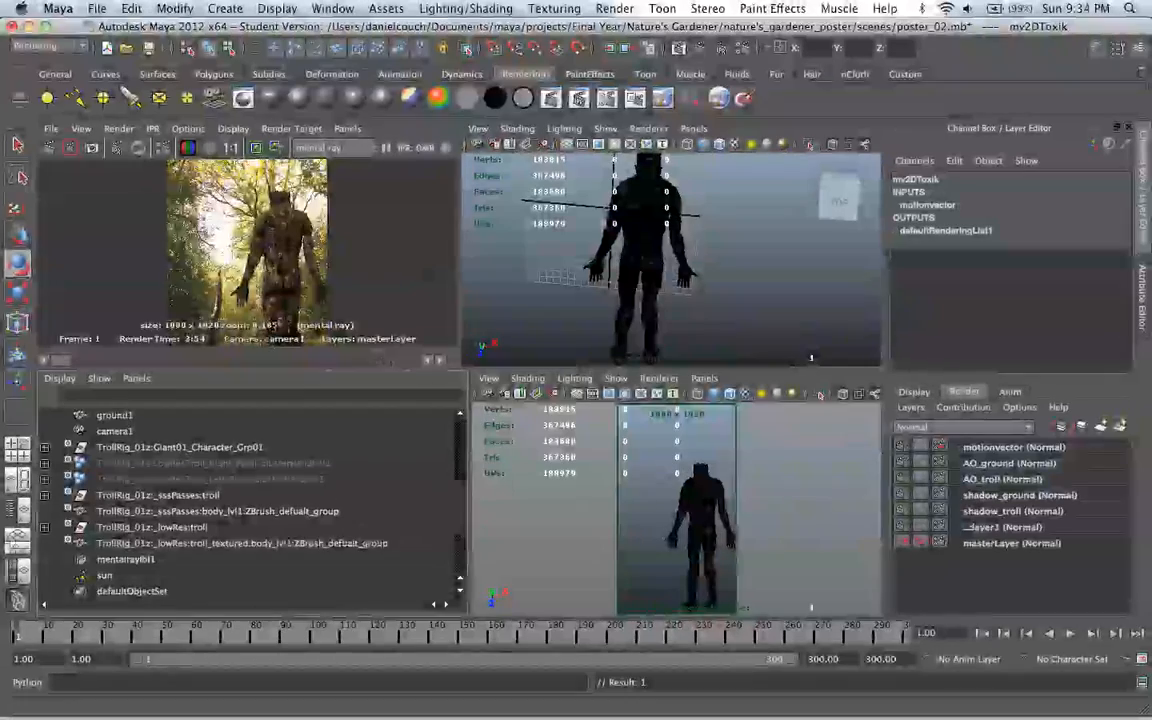
{"action": "left_click", "coordinate": [939, 446]}
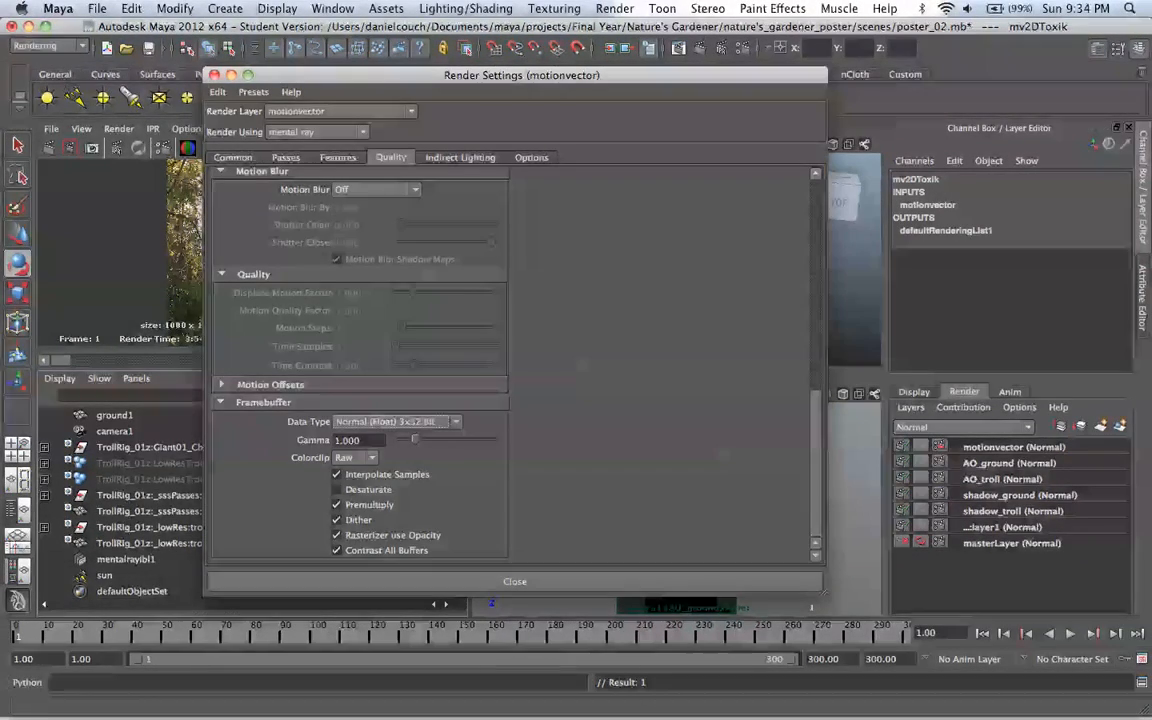
{"action": "left_click", "coordinate": [1009, 463]}
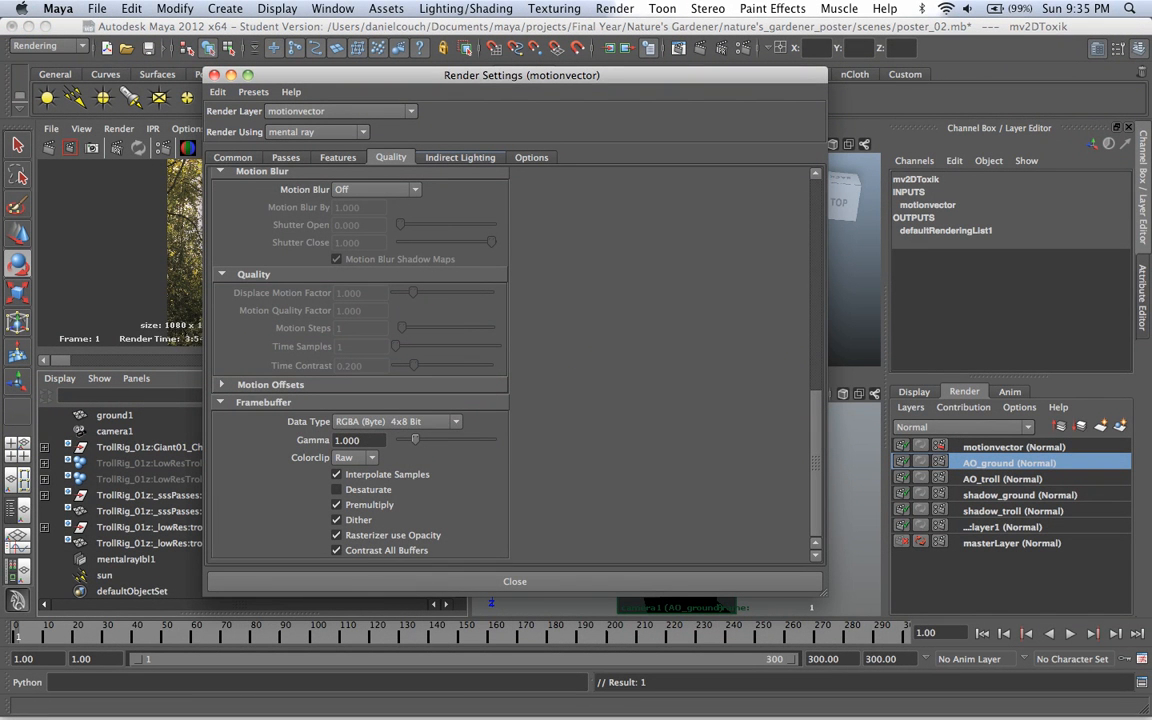
{"action": "left_click", "coordinate": [460, 157]}
{"action": "right_click", "coordinate": [385, 446]}
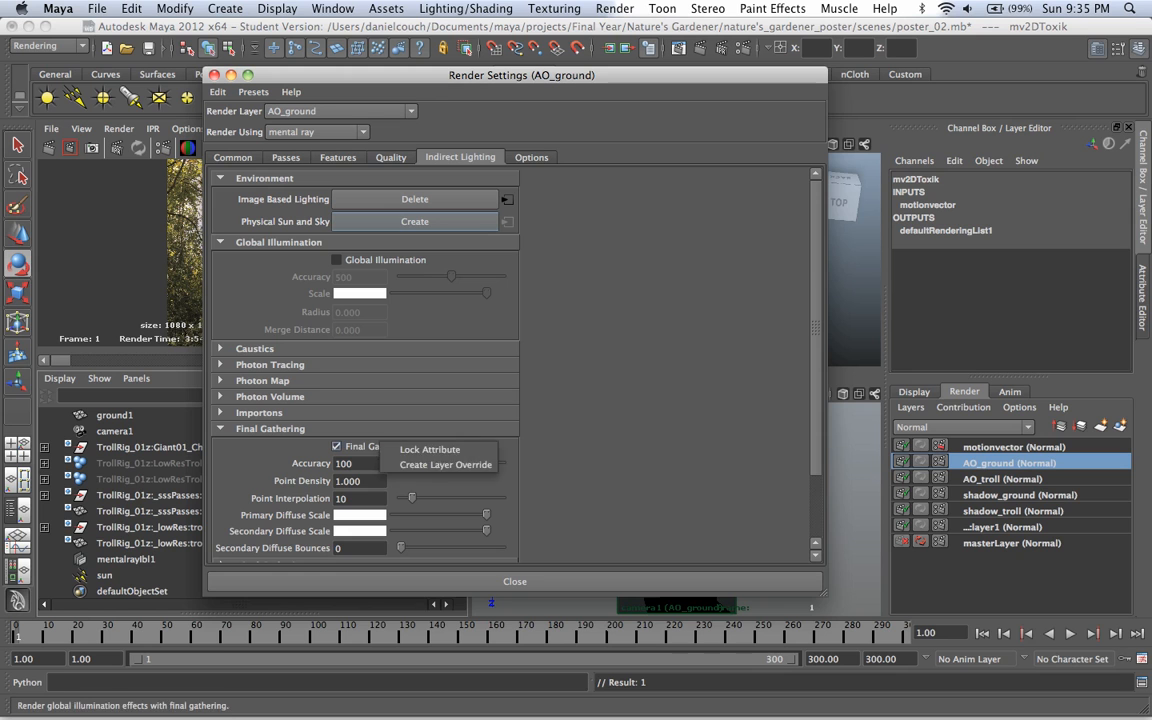
{"action": "left_click", "coordinate": [440, 463]}
{"action": "left_click", "coordinate": [337, 447]}
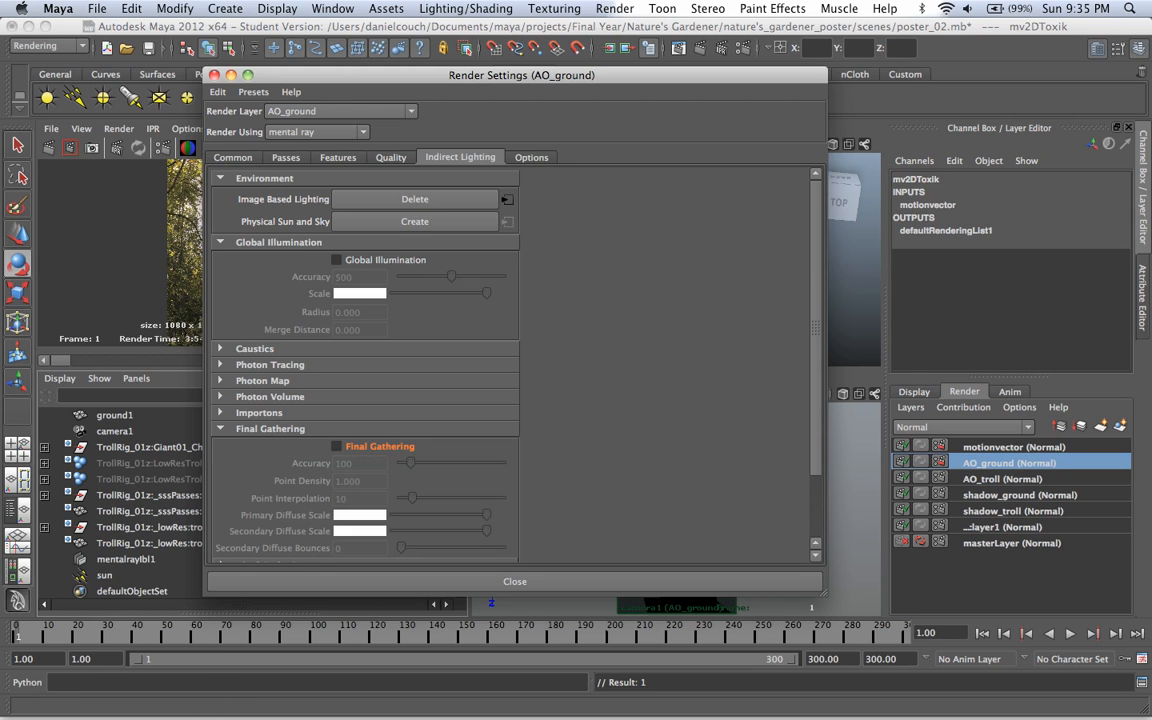
Step: Turn off Final Gathering for the AO_troll layer with a layer override
{"action": "left_click", "coordinate": [1003, 479]}
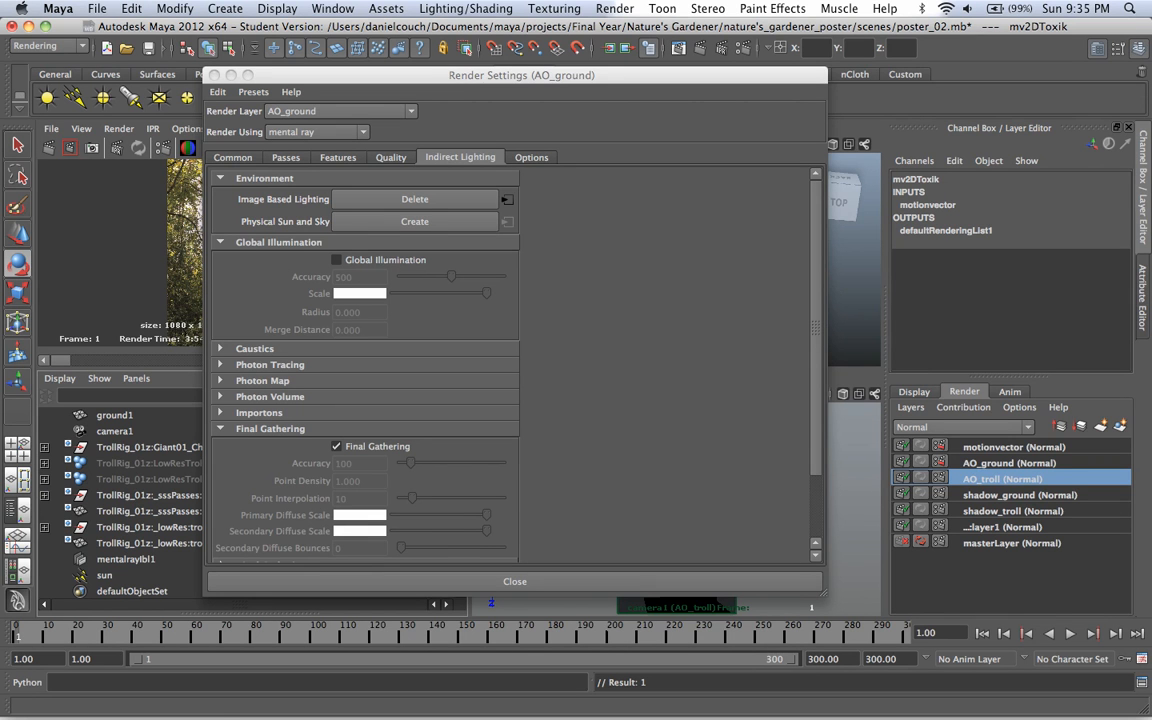
{"action": "right_click", "coordinate": [365, 446]}
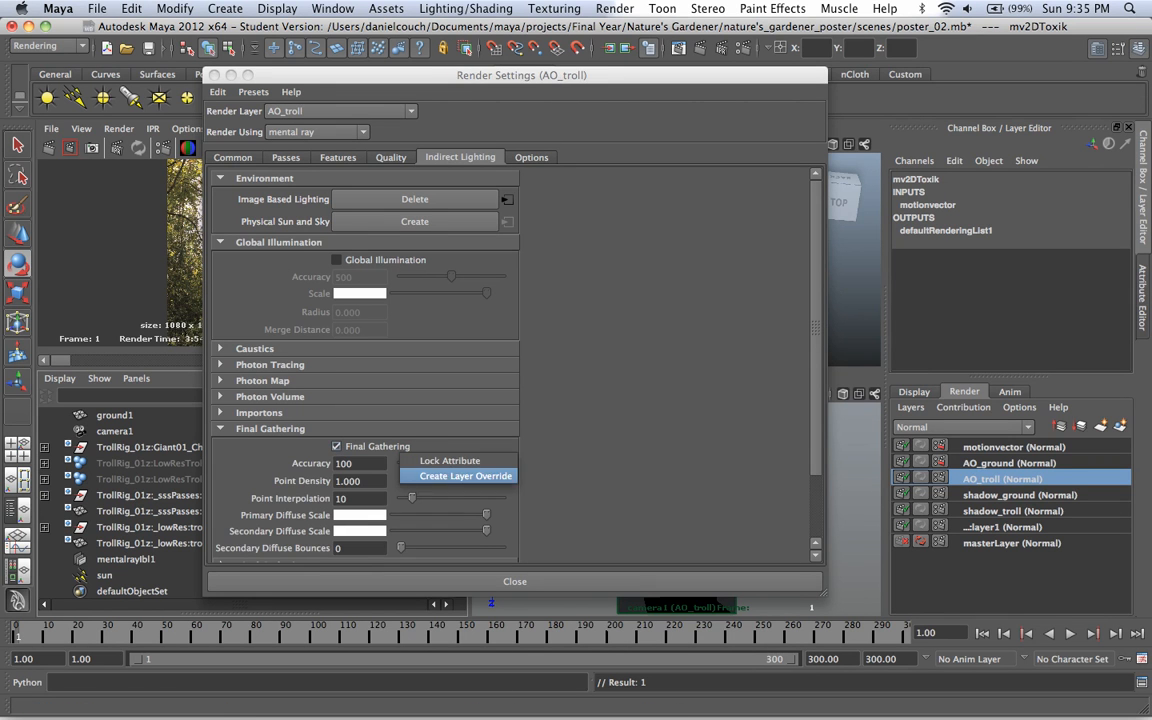
{"action": "left_click", "coordinate": [410, 431]}
{"action": "left_click", "coordinate": [337, 446]}
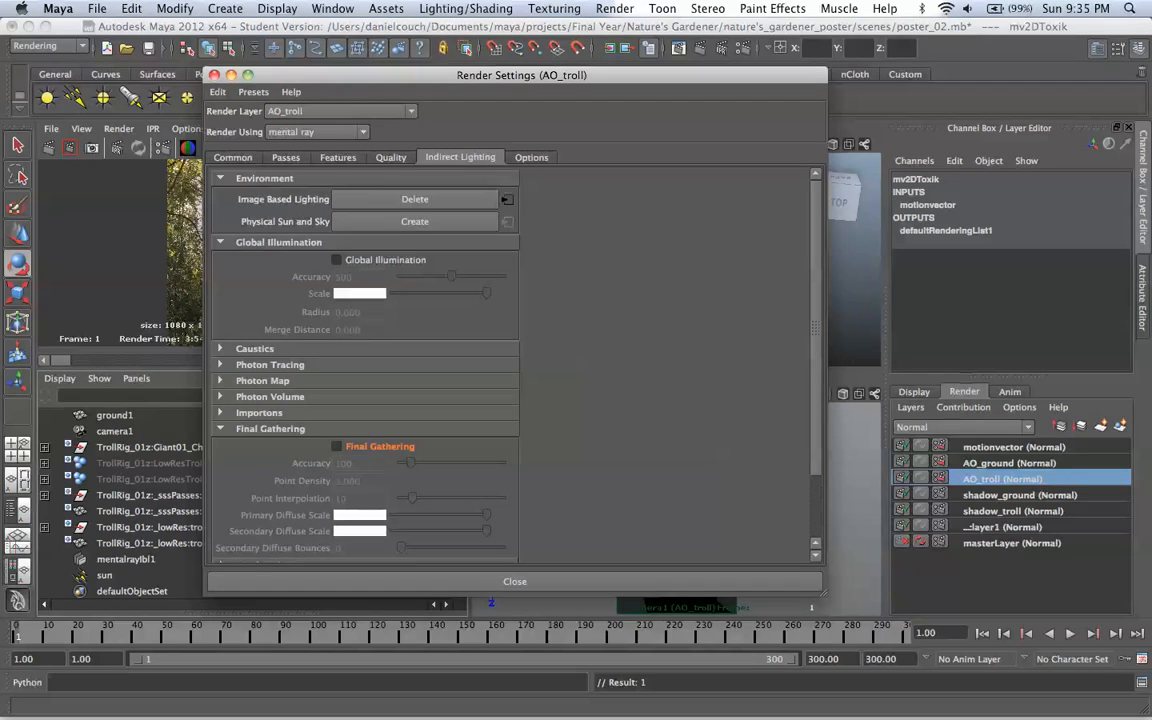
Step: Turn off Final Gathering for the shadow_ground layer with a layer override
{"action": "left_click", "coordinate": [1019, 495]}
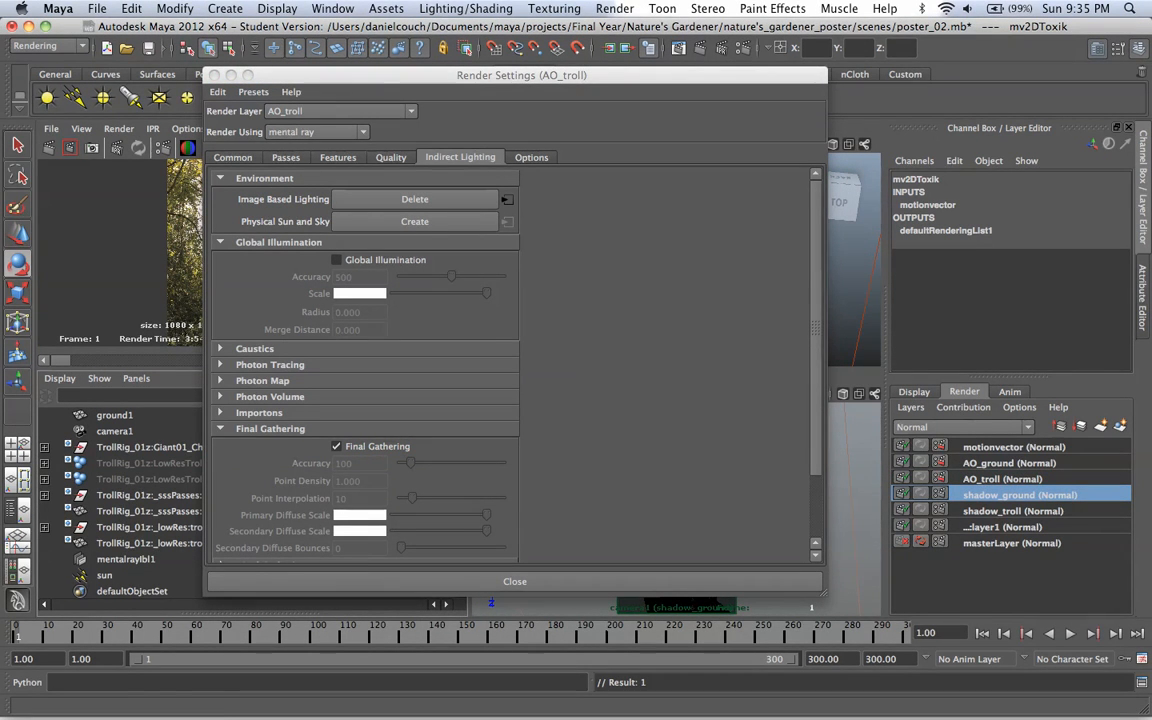
{"action": "right_click", "coordinate": [385, 446]}
{"action": "left_click", "coordinate": [448, 466]}
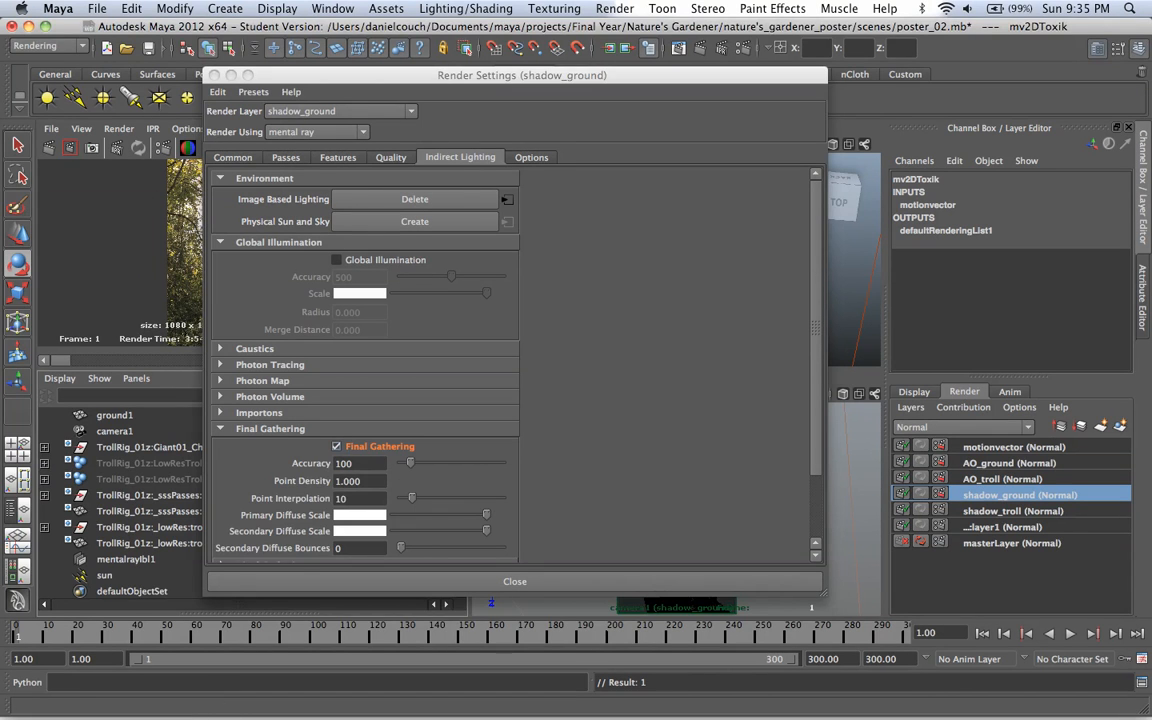
{"action": "left_click", "coordinate": [337, 446]}
Step: Turn off Final Gathering for the shadow_troll layer with a layer override
{"action": "left_click", "coordinate": [1013, 511]}
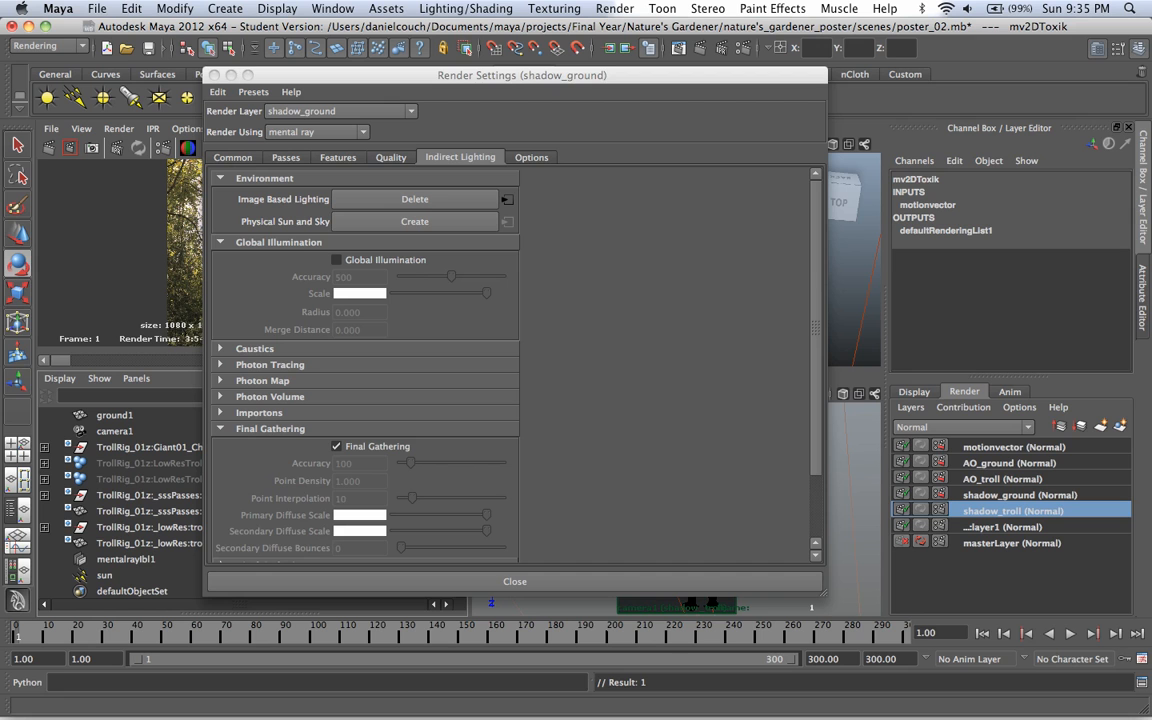
{"action": "right_click", "coordinate": [360, 446]}
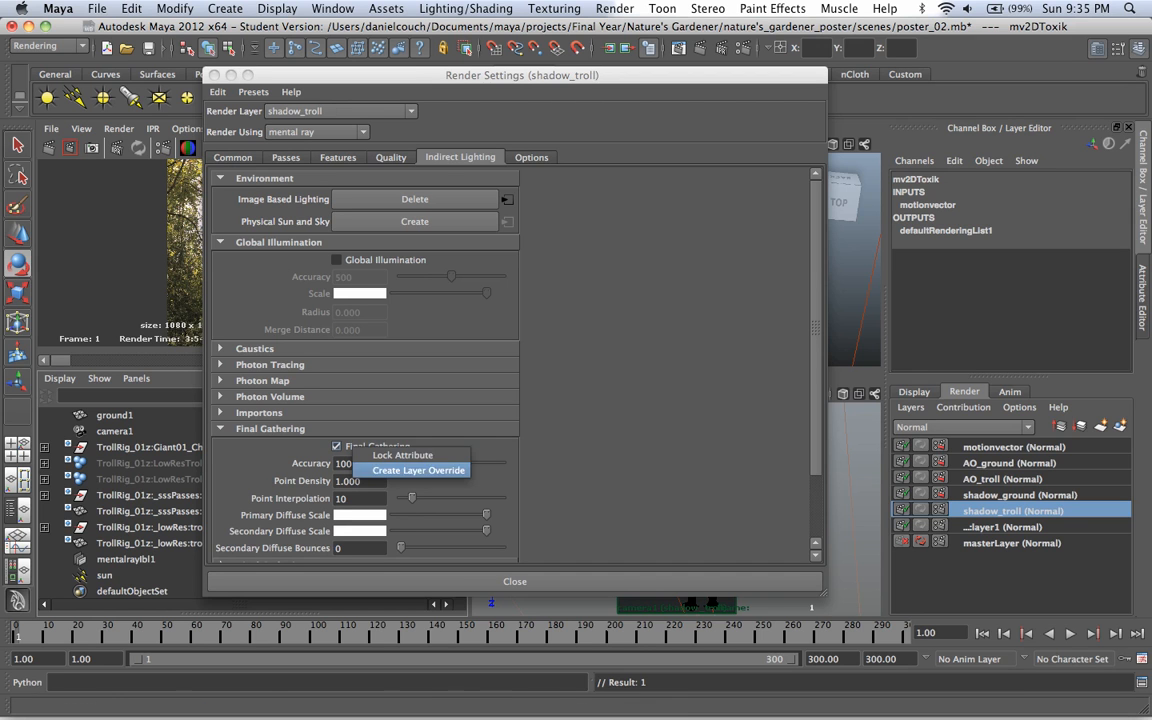
{"action": "left_click", "coordinate": [420, 468]}
{"action": "left_click", "coordinate": [337, 446]}
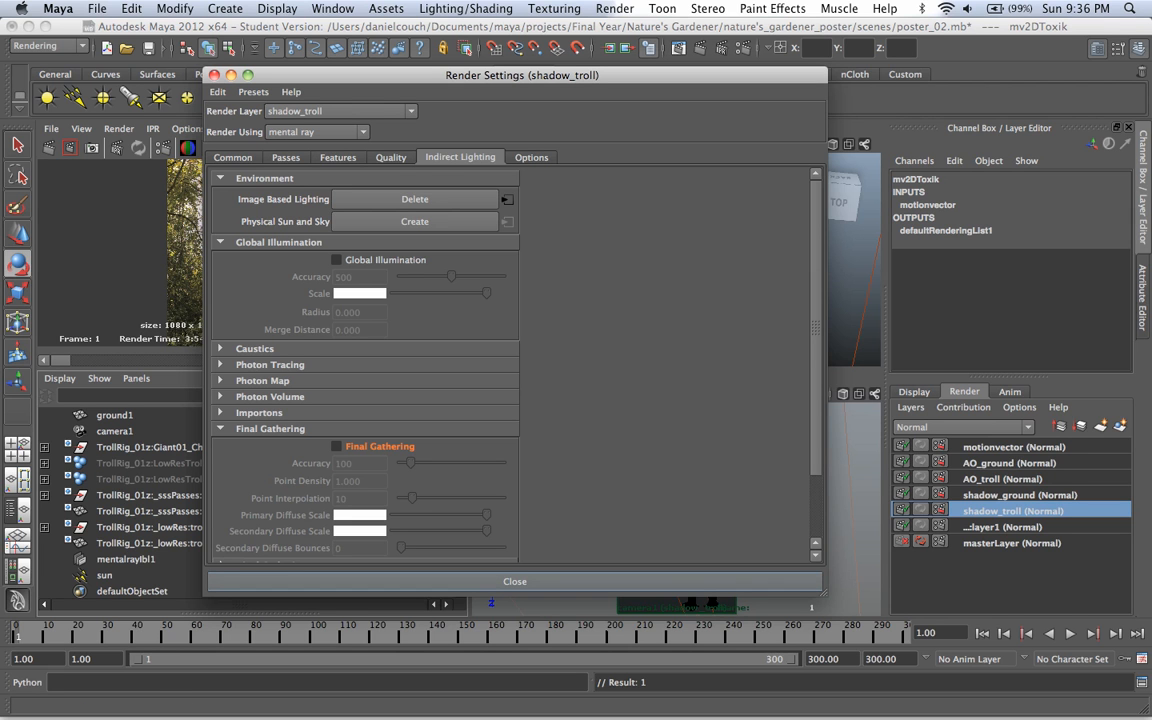
Step: Close the render settings, make masterLayer the active render layer and inspect the existing troll render in an enlarged Render View
{"action": "left_click", "coordinate": [515, 582]}
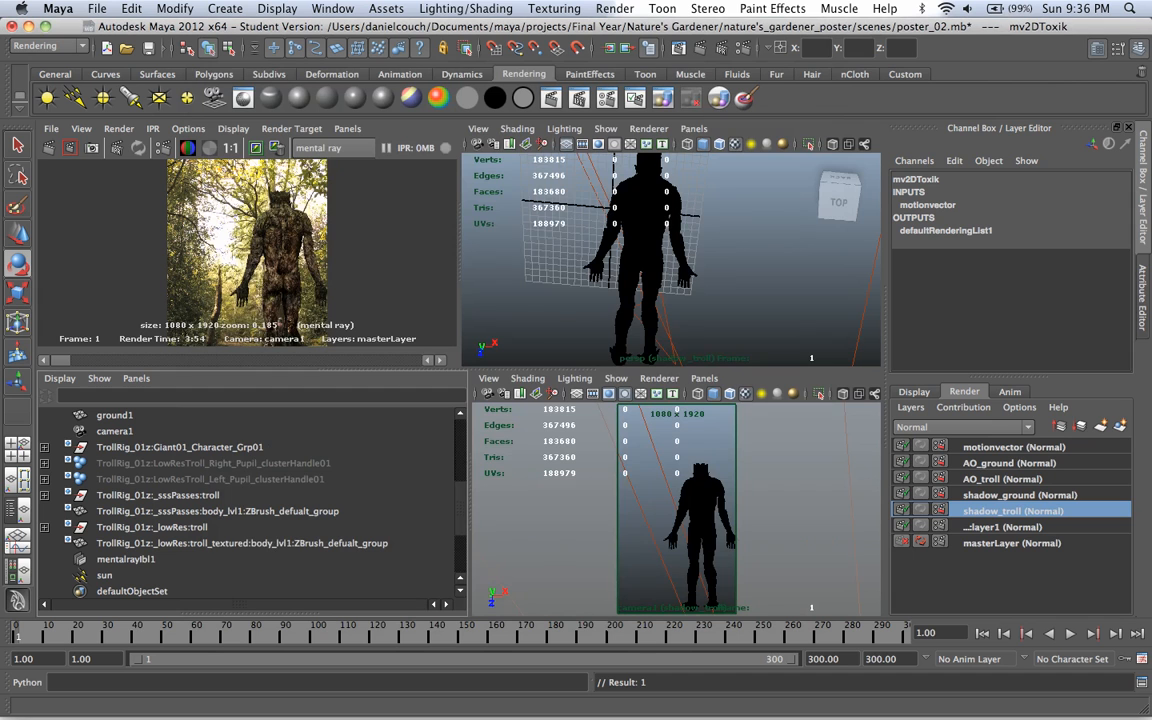
{"action": "left_click", "coordinate": [1012, 543]}
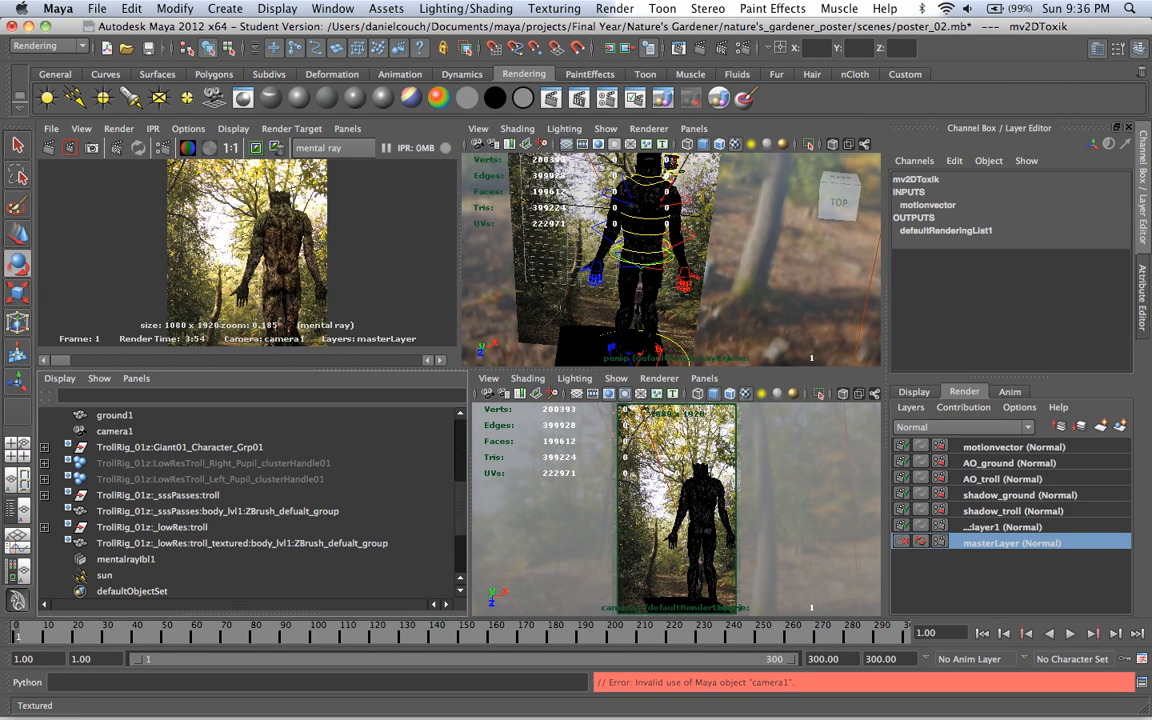
{"action": "key", "text": "space"}
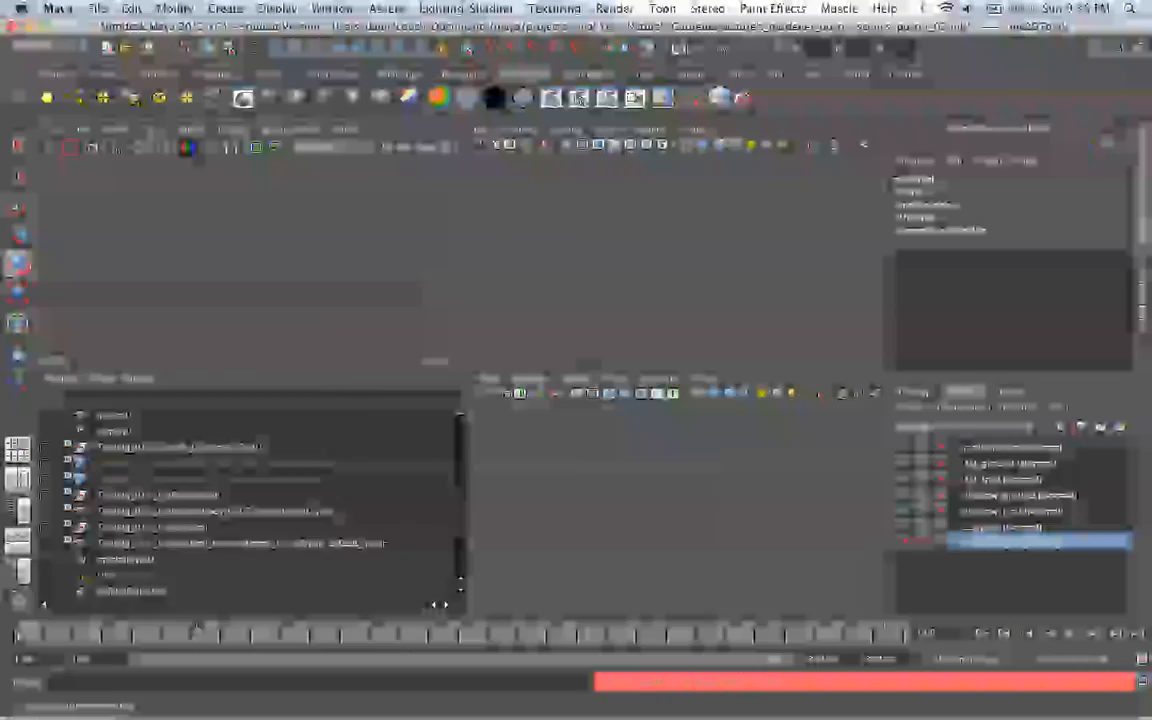
{"action": "scroll", "coordinate": [459, 377], "scroll_direction": "down", "scroll_amount": 1}
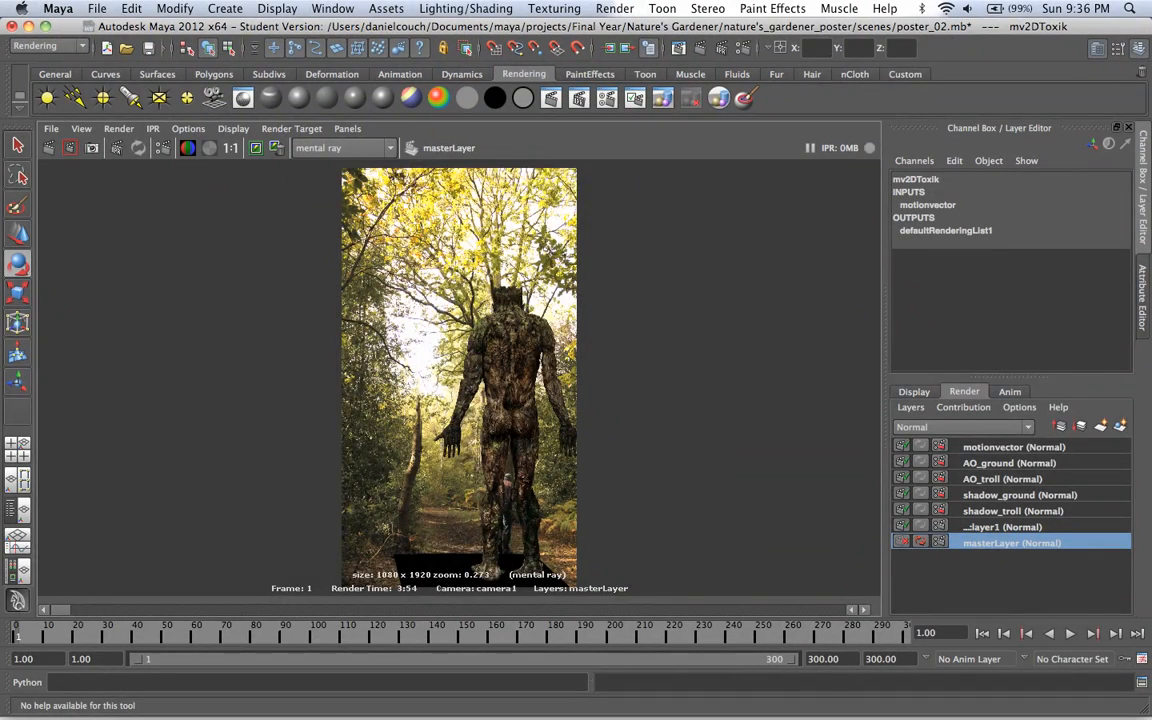
{"action": "mouse_move", "coordinate": [459, 377]}
{"action": "middle_mouse_down", "text": "alt"}
{"action": "mouse_move", "coordinate": [465, 349]}
{"action": "mouse_move", "coordinate": [463, 367]}
{"action": "middle_mouse_up", "text": "alt"}
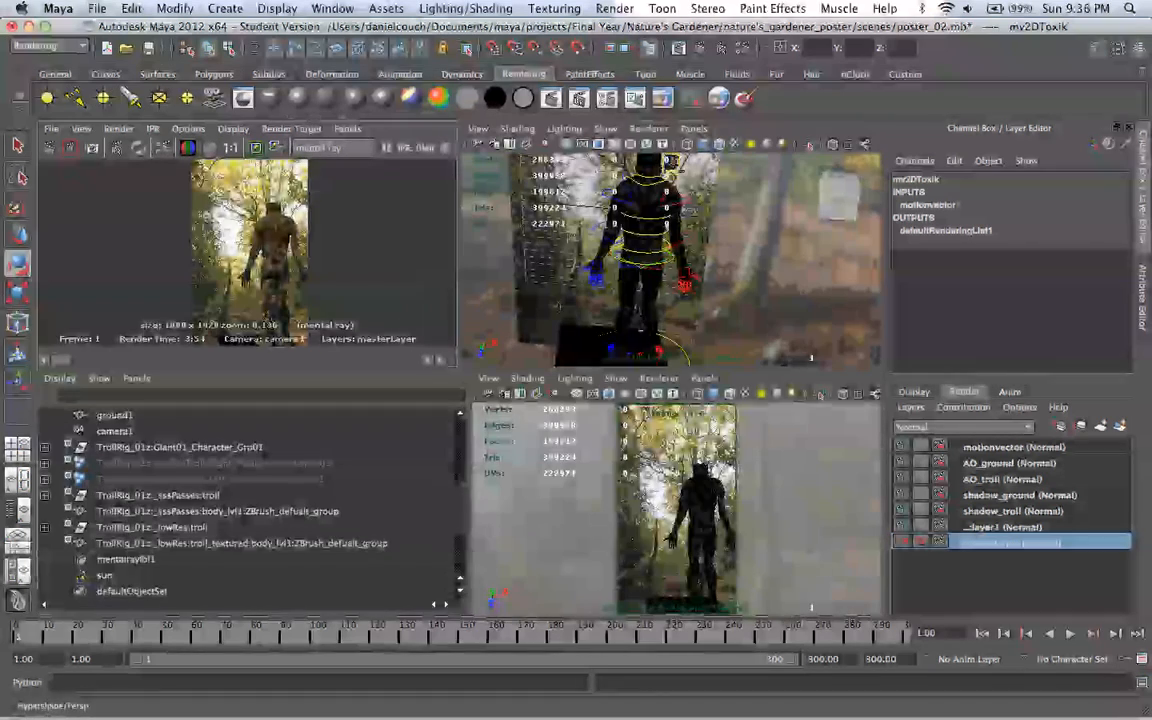
Step: Give the sun directional light a more saturated warm yellow color and set its intensity to 2
{"action": "key", "text": "ctrl+a"}
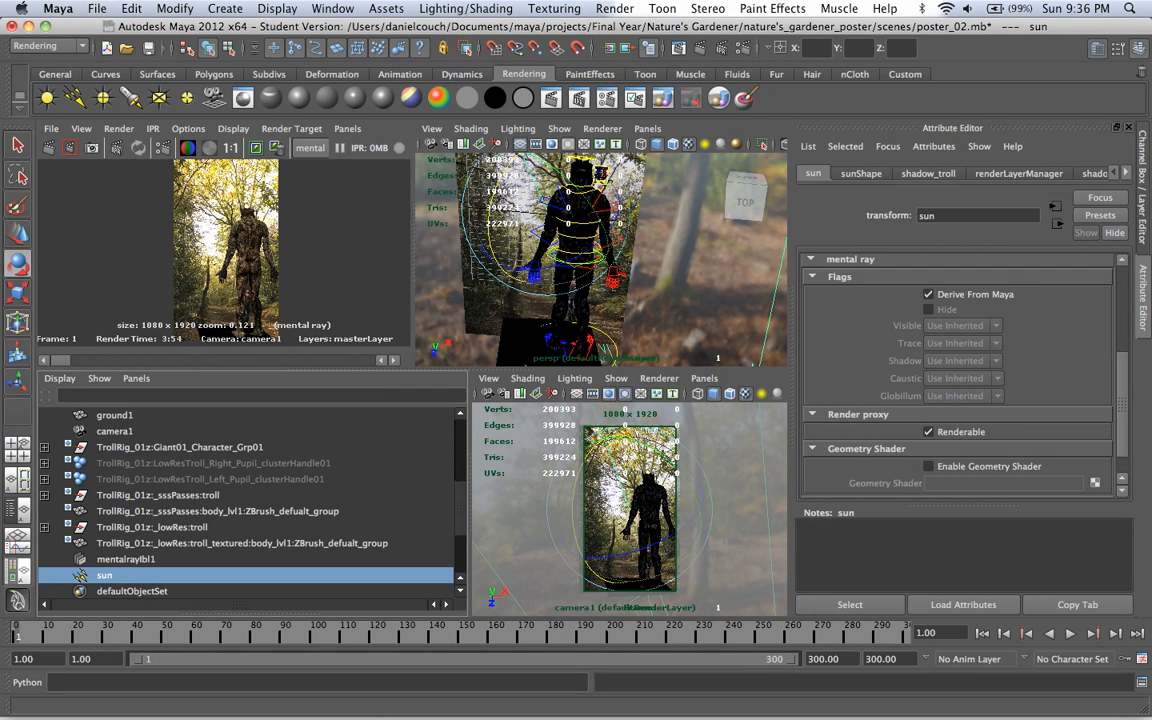
{"action": "left_click", "coordinate": [861, 174]}
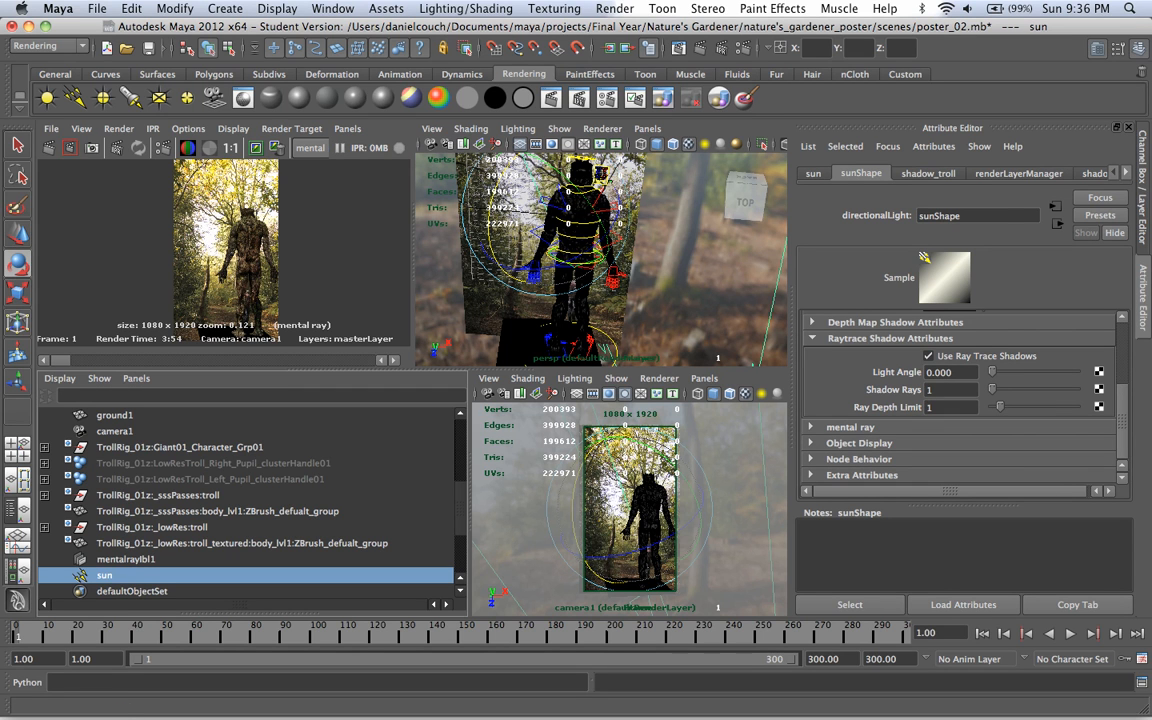
{"action": "scroll", "coordinate": [960, 400], "scroll_direction": "up", "scroll_amount": 5}
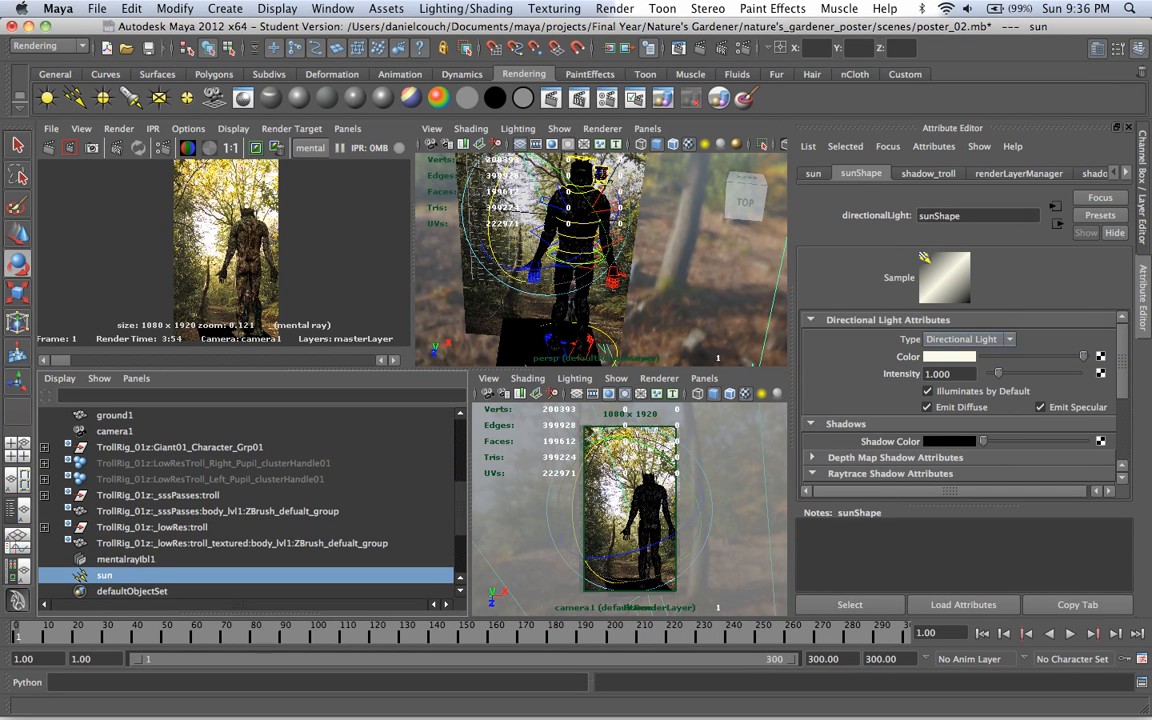
{"action": "left_click", "coordinate": [949, 356]}
{"action": "left_click_drag", "start_coordinate": [868, 400], "coordinate": [892, 400]}
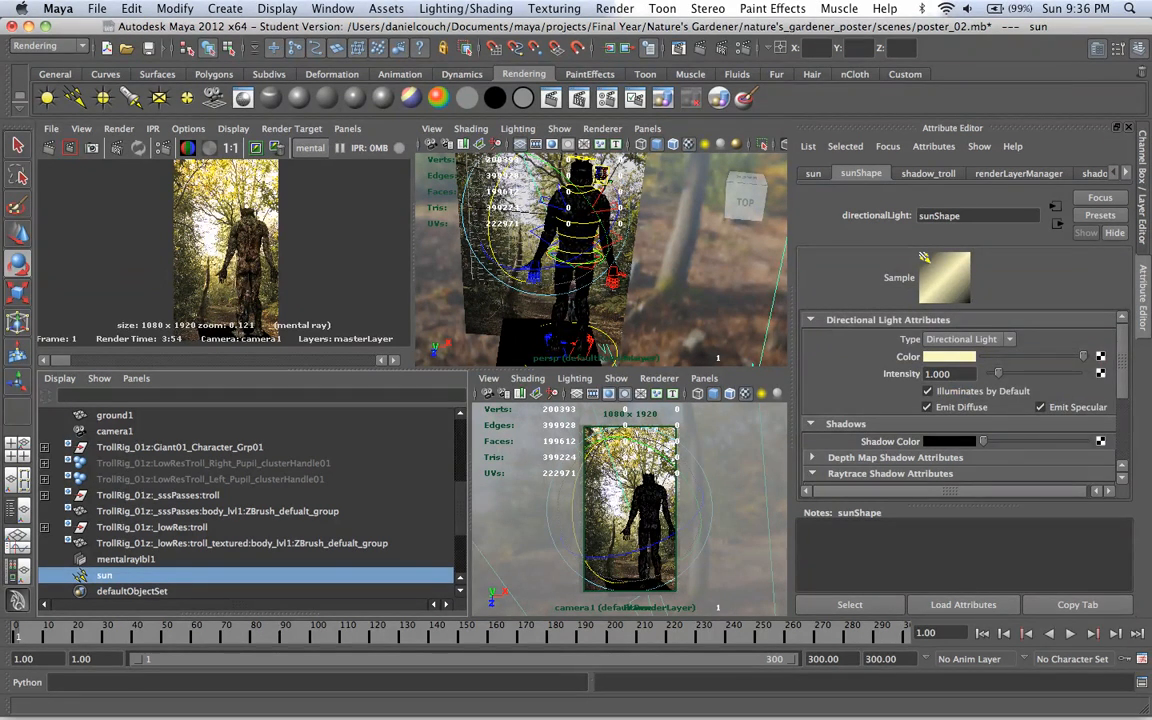
{"action": "double_click", "coordinate": [938, 373]}
{"action": "type", "text": "2"}
{"action": "key", "text": "Return"}
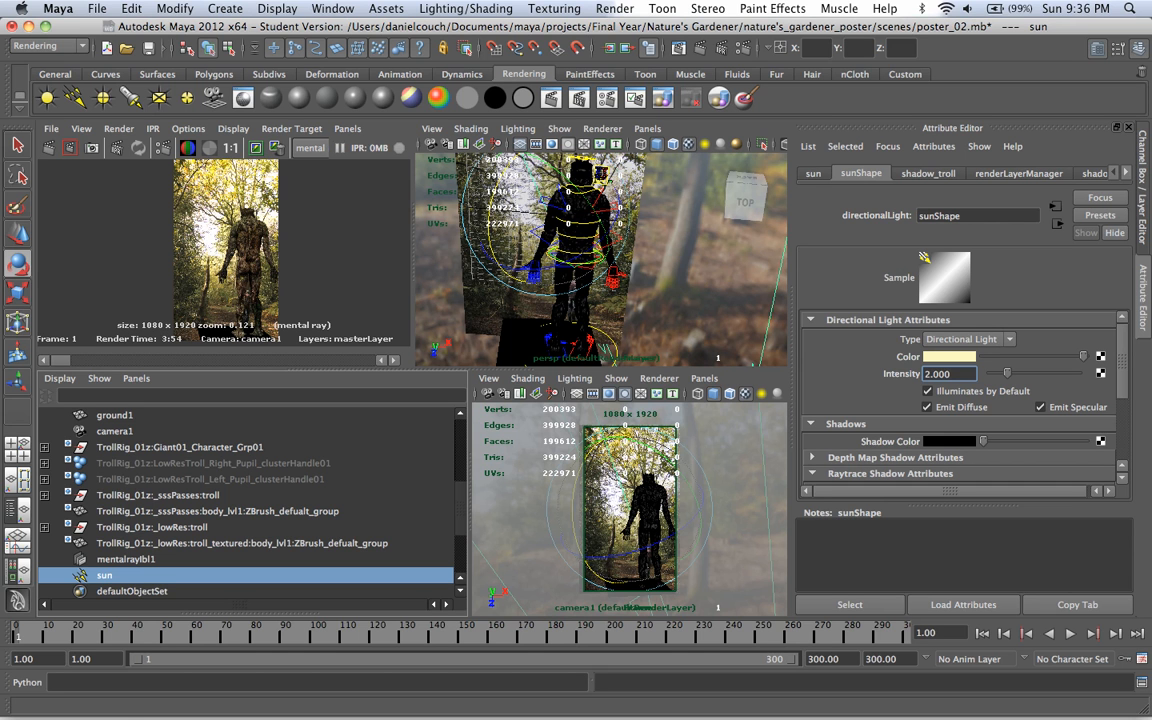
{"action": "scroll", "coordinate": [958, 400], "scroll_direction": "down", "scroll_amount": 2}
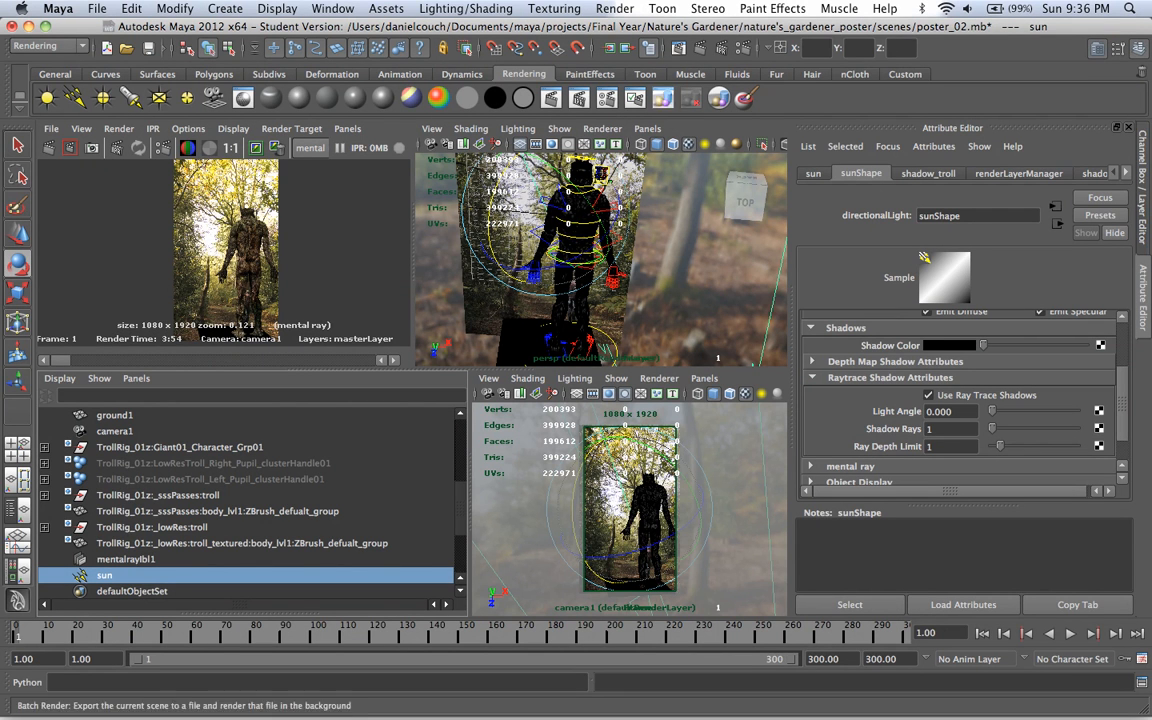
Step: Set the value of the Final Gathering Primary Diffuse Scale color to 5 in the masterLayer render settings
{"action": "left_click", "coordinate": [670, 45]}
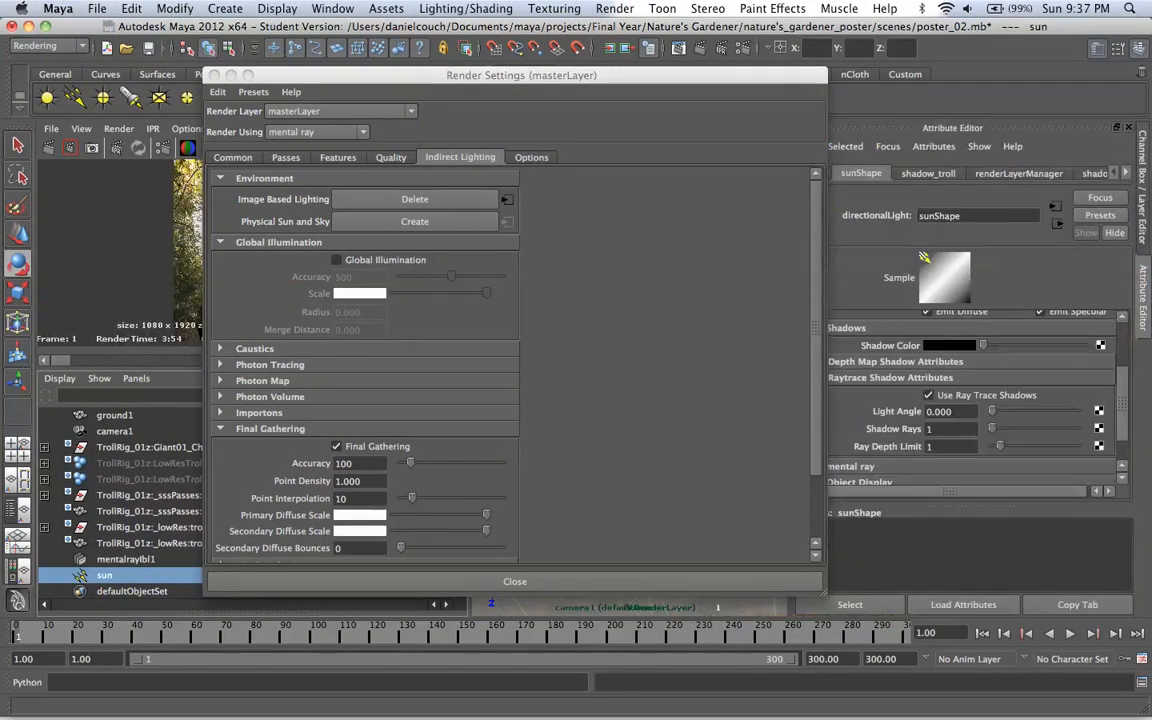
{"action": "left_click", "coordinate": [359, 514]}
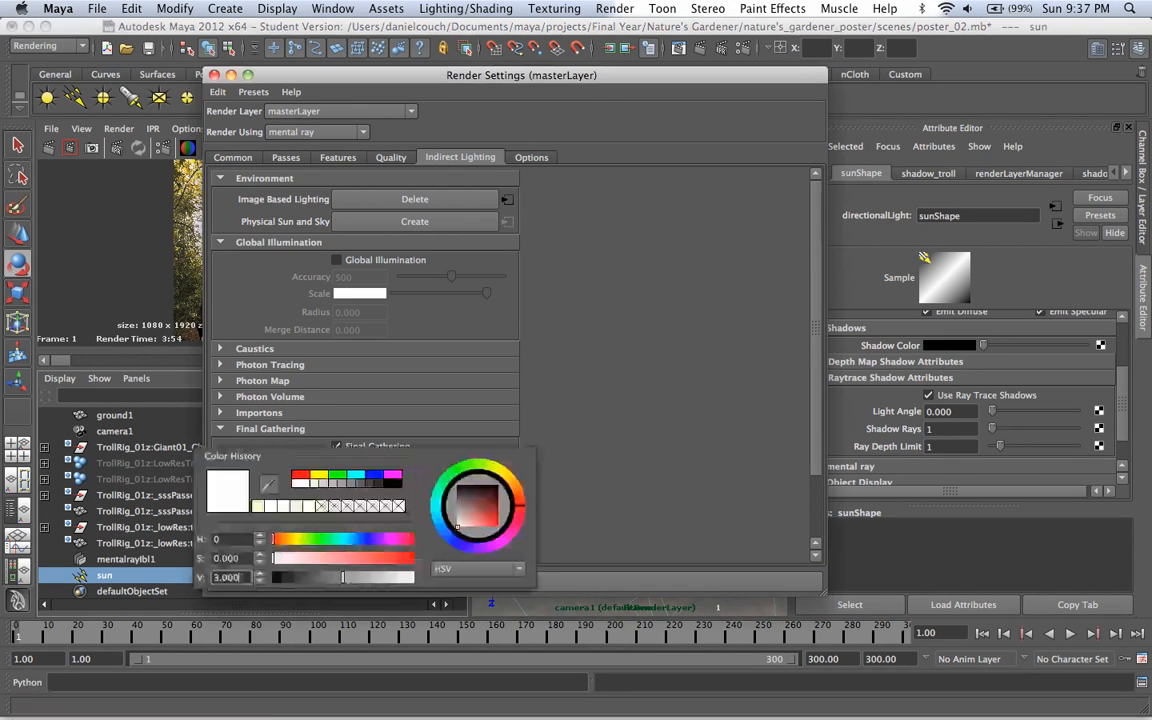
{"action": "double_click", "coordinate": [231, 577]}
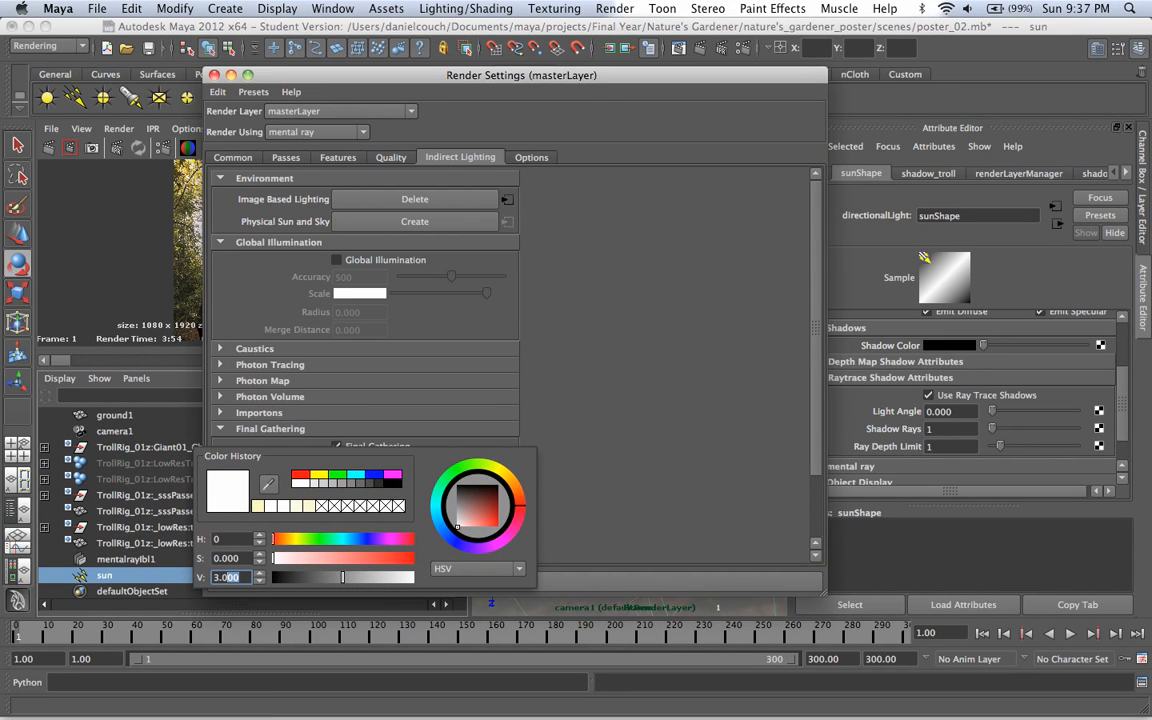
{"action": "type", "text": "5"}
{"action": "key", "text": "Return"}
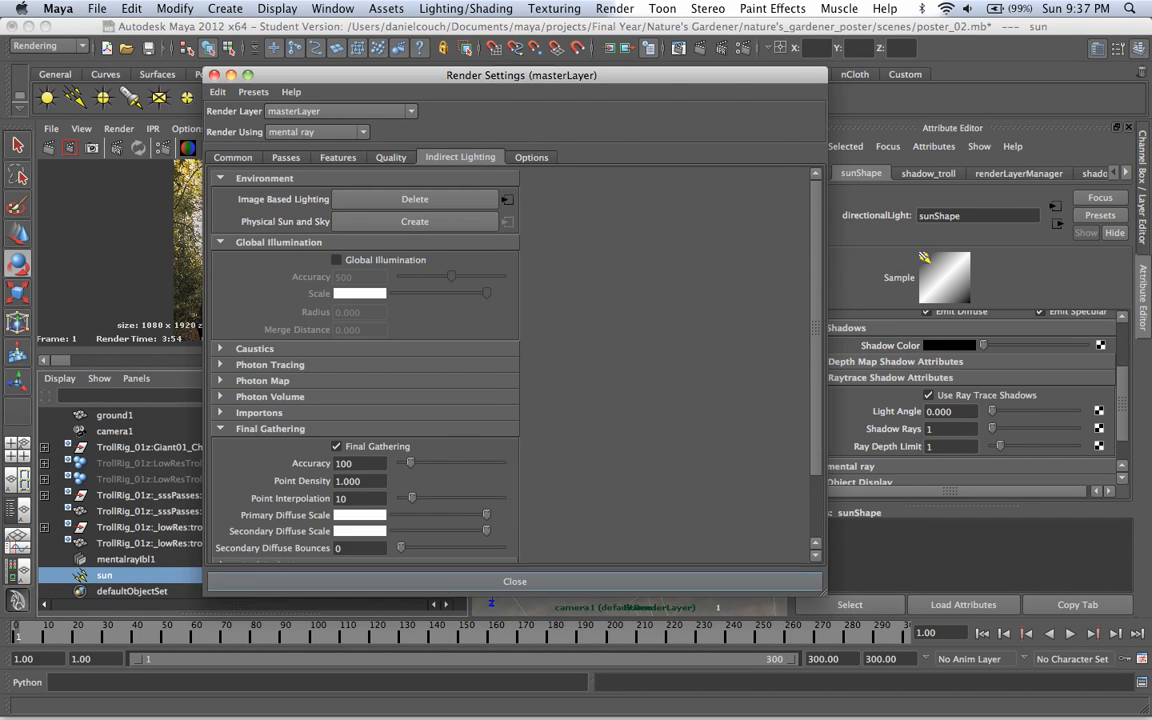
{"action": "left_click", "coordinate": [515, 581]}
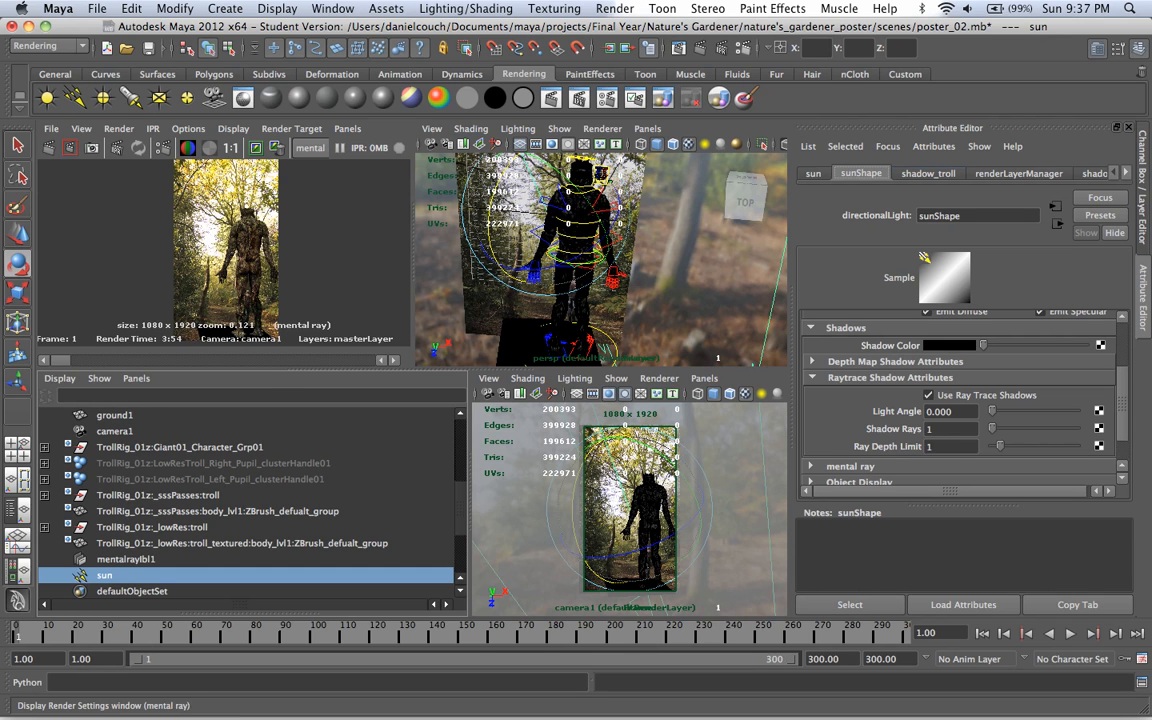
Step: Lower the anti-aliasing Max Sample Level to -1 in the masterLayer quality settings
{"action": "left_click", "coordinate": [670, 45]}
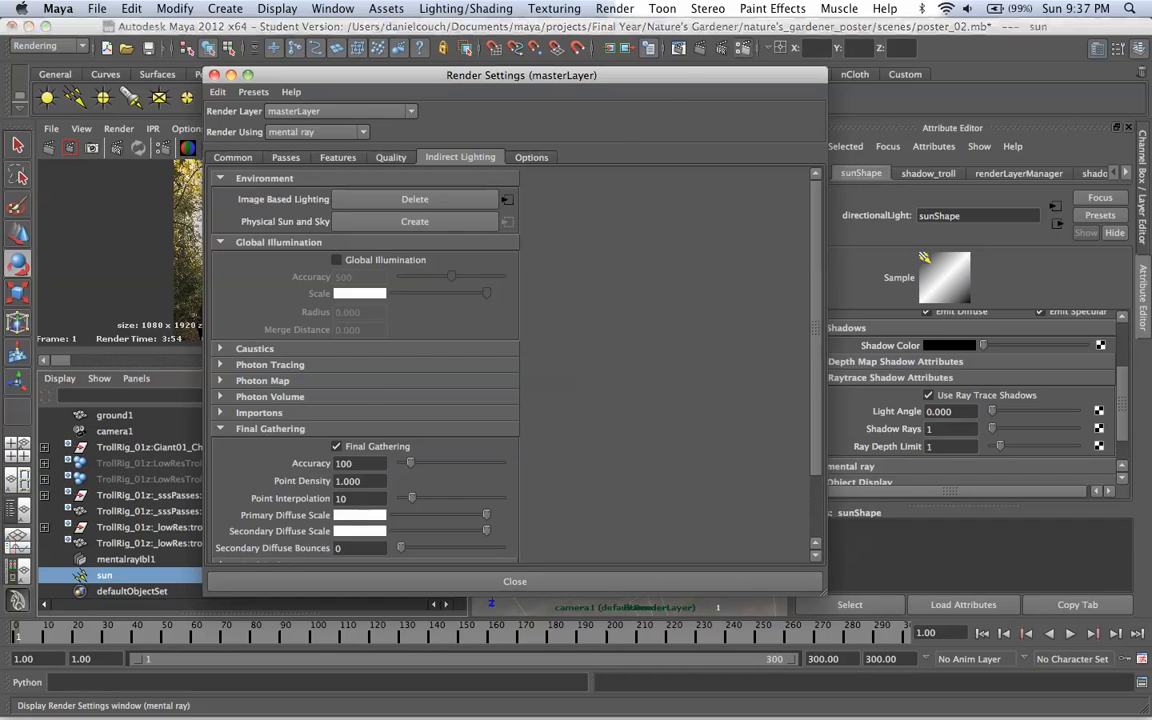
{"action": "left_click", "coordinate": [390, 157]}
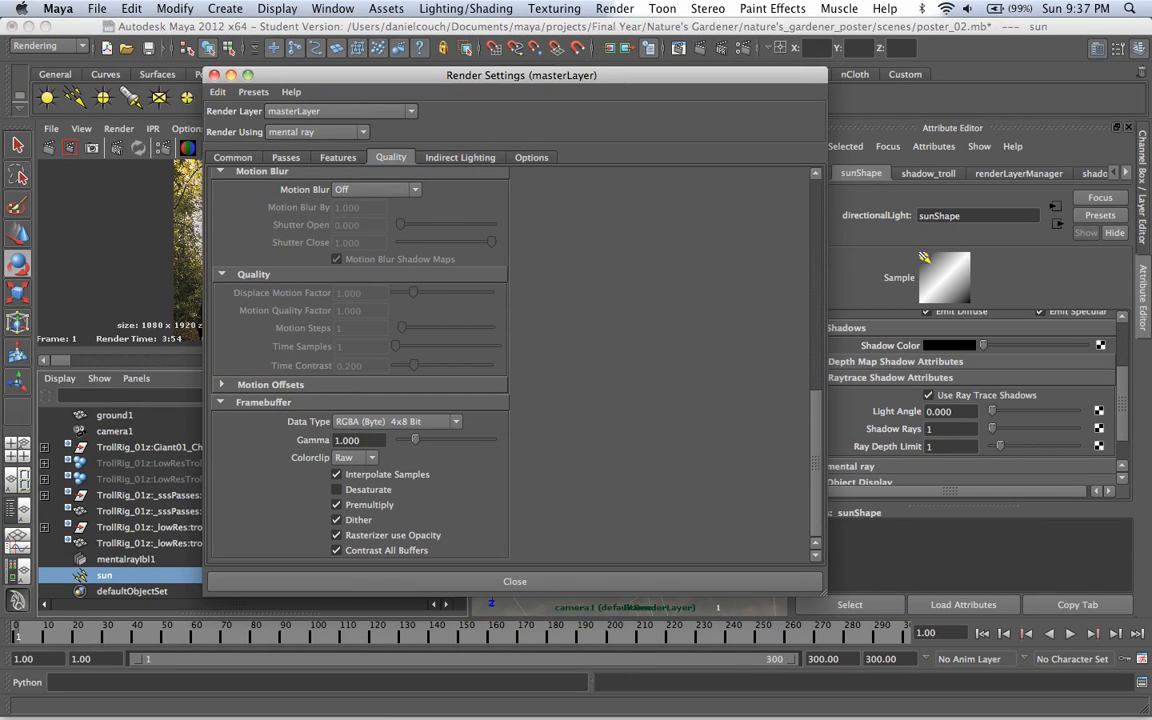
{"action": "scroll", "coordinate": [360, 365], "scroll_direction": "up", "scroll_amount": 10}
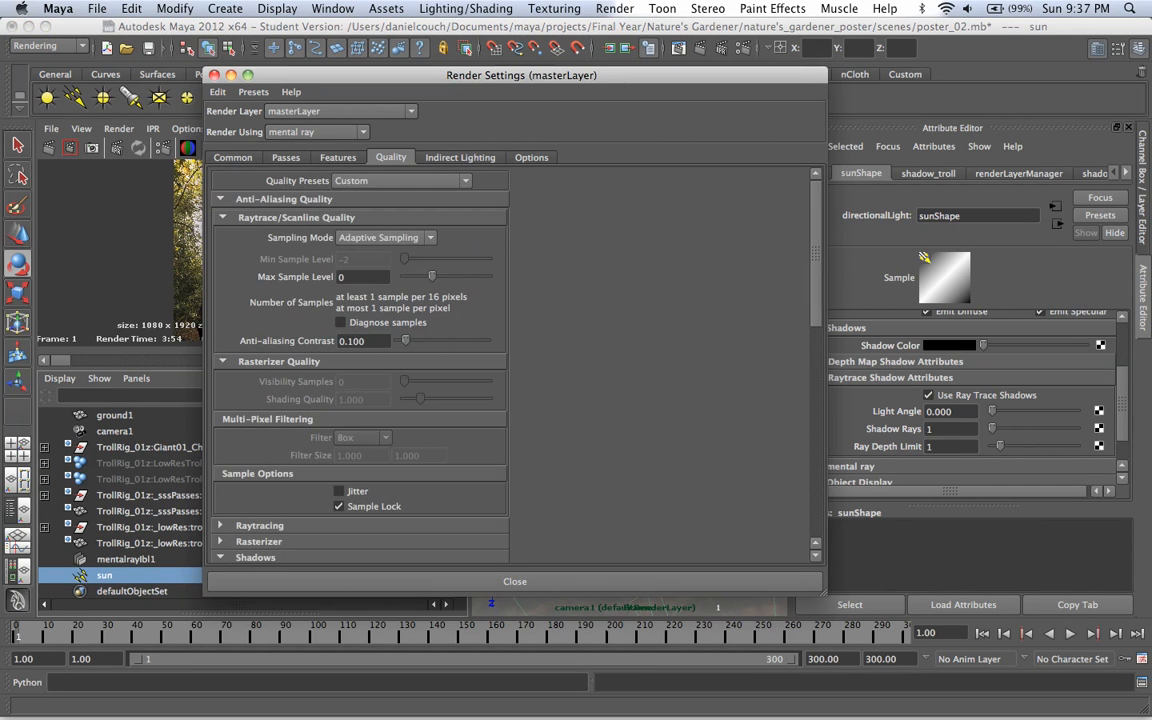
{"action": "left_click_drag", "start_coordinate": [432, 276], "coordinate": [417, 276]}
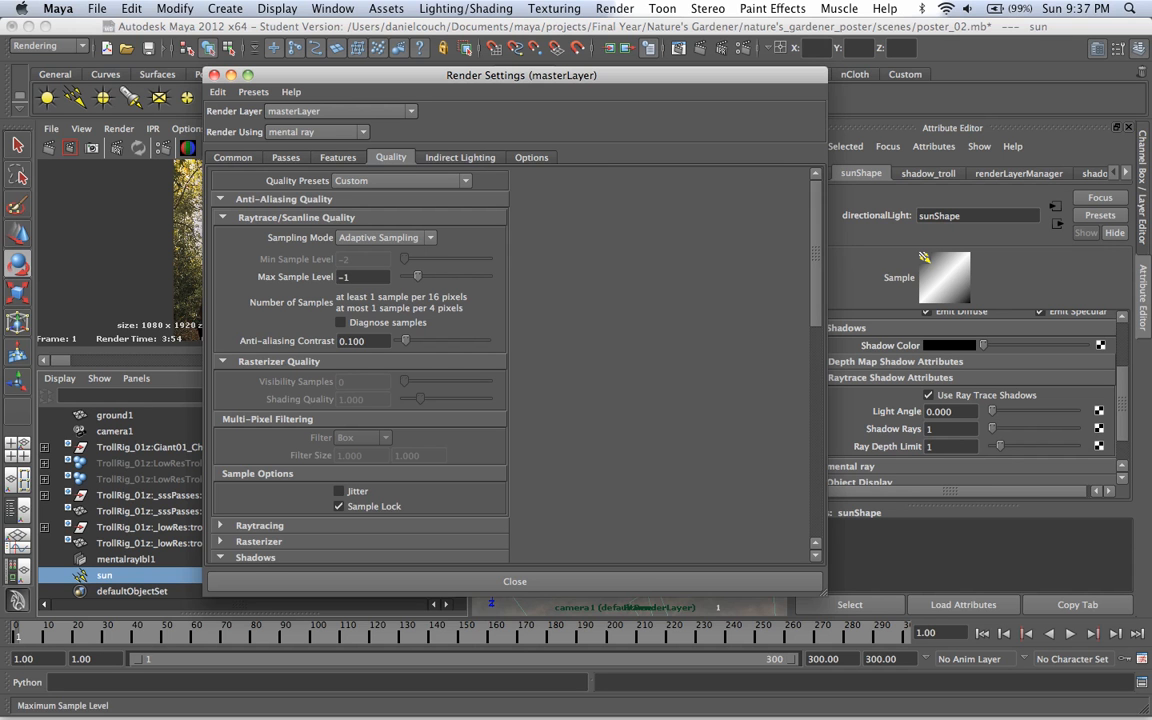
{"action": "left_click", "coordinate": [515, 581]}
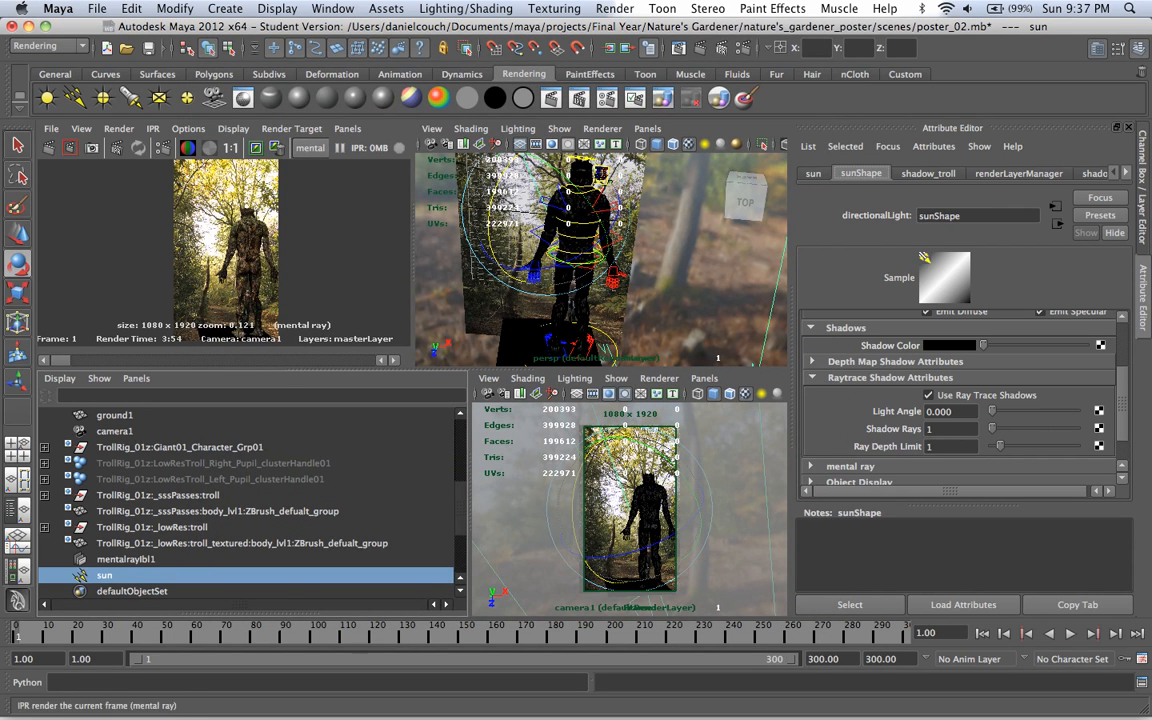
Step: Redo the mental ray render of masterLayer in the Render View
{"action": "left_click", "coordinate": [678, 48]}
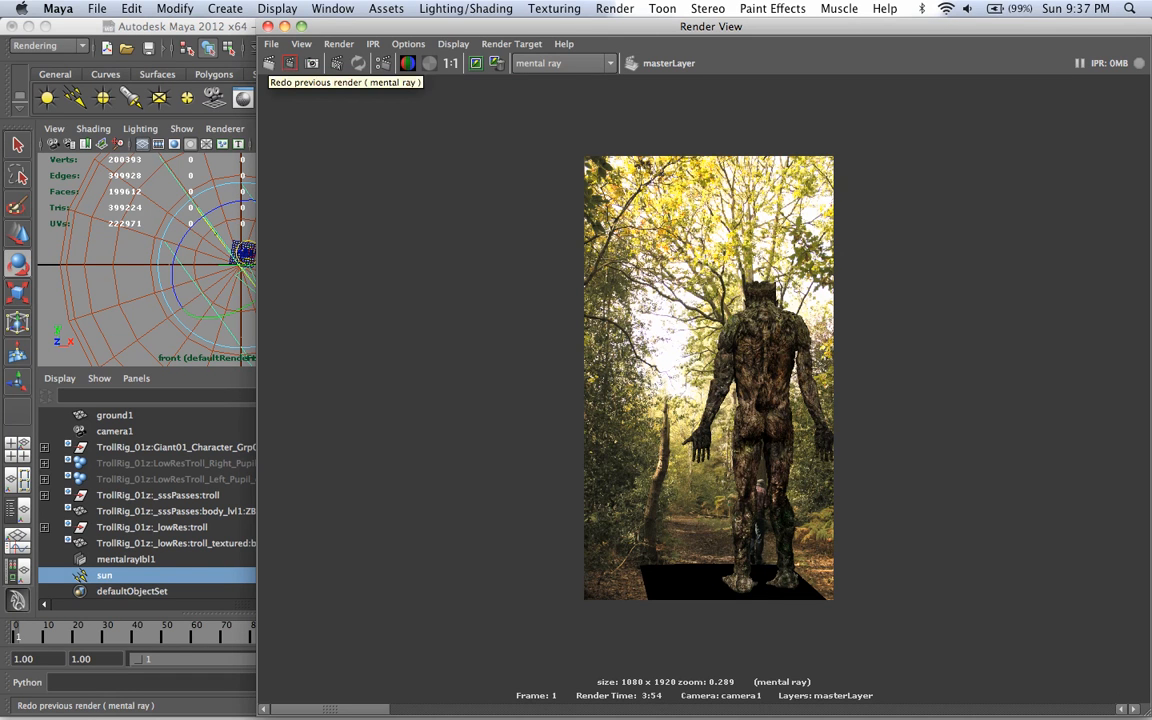
{"action": "left_click", "coordinate": [290, 63]}
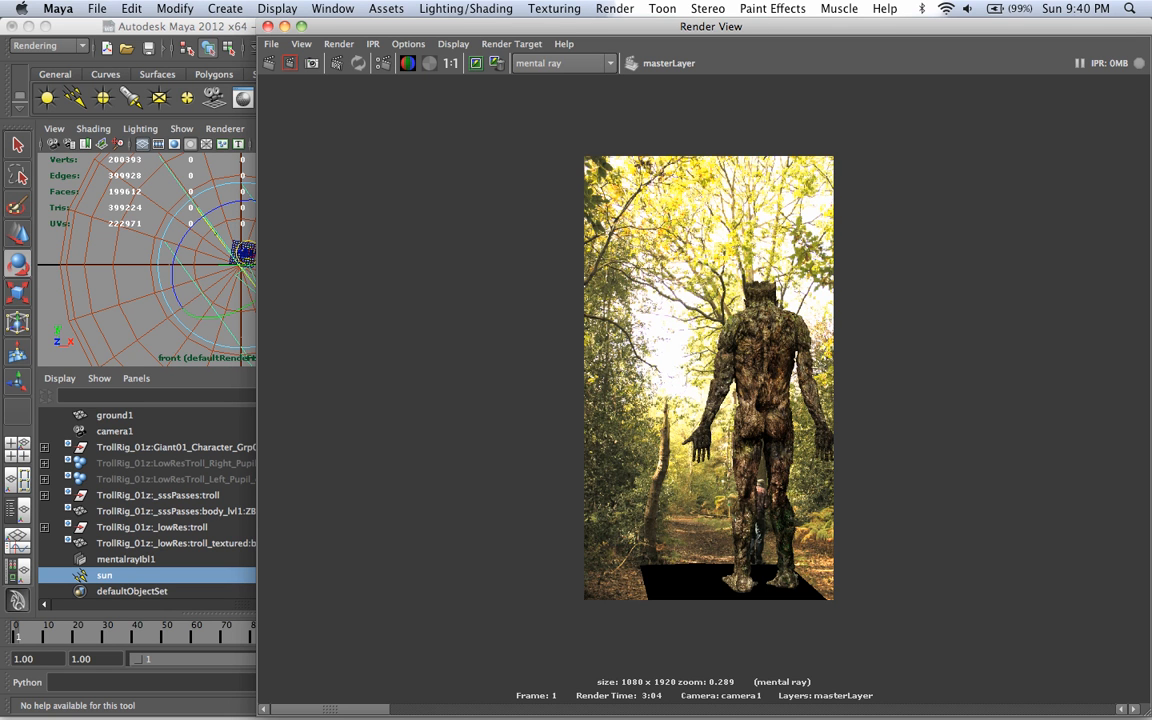
{"action": "scroll", "coordinate": [701, 392], "scroll_direction": "up", "scroll_amount": 2}
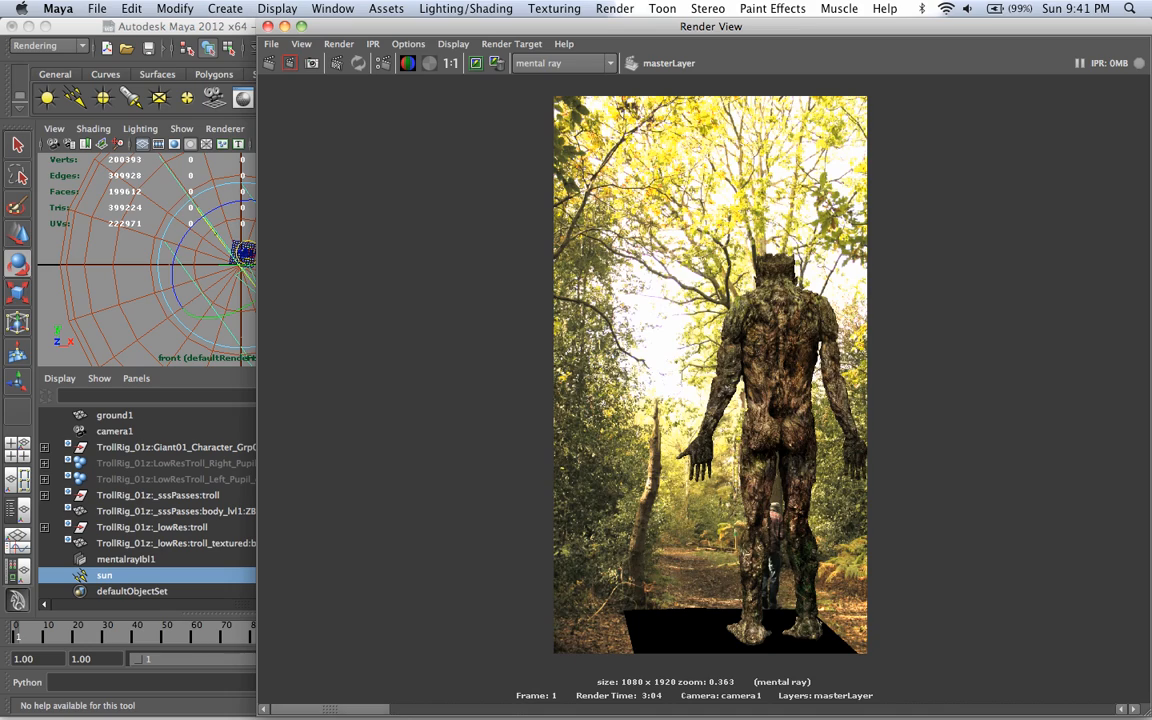
Step: Compare the new render with the previously stored one, checking the brightness of the troll and the forest background
{"action": "key", "text": "Right"}
{"action": "key", "text": "Left"}
{"action": "key", "text": "Right"}
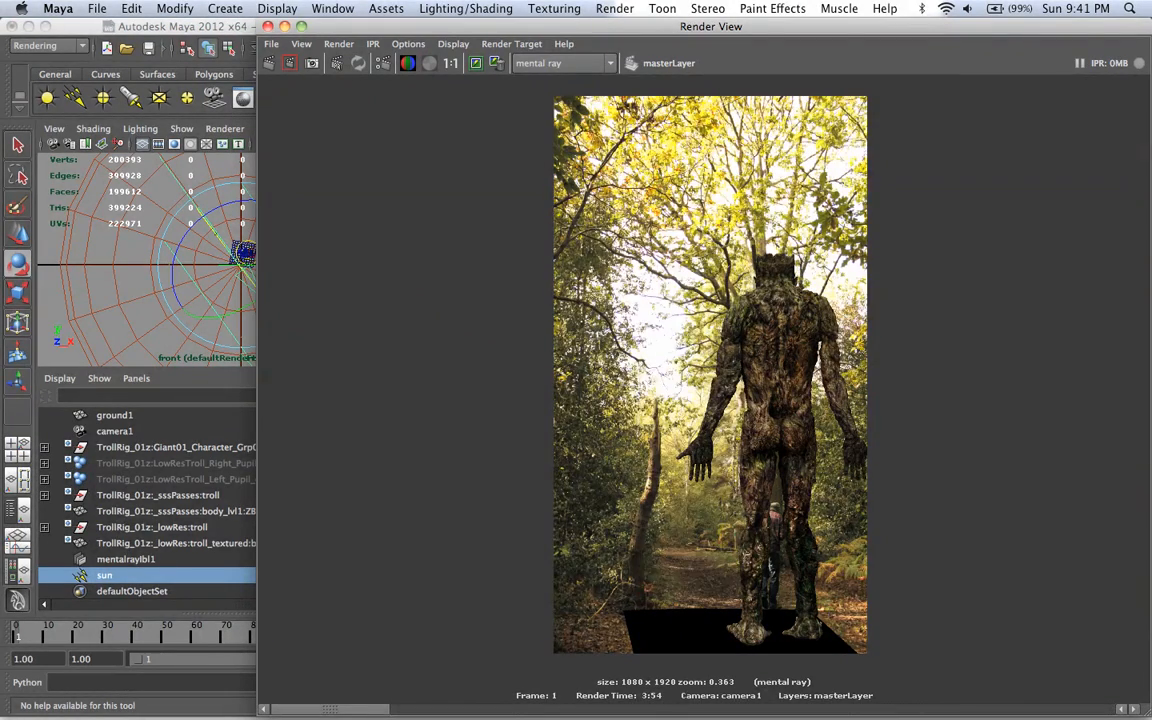
{"action": "key", "text": "Left"}
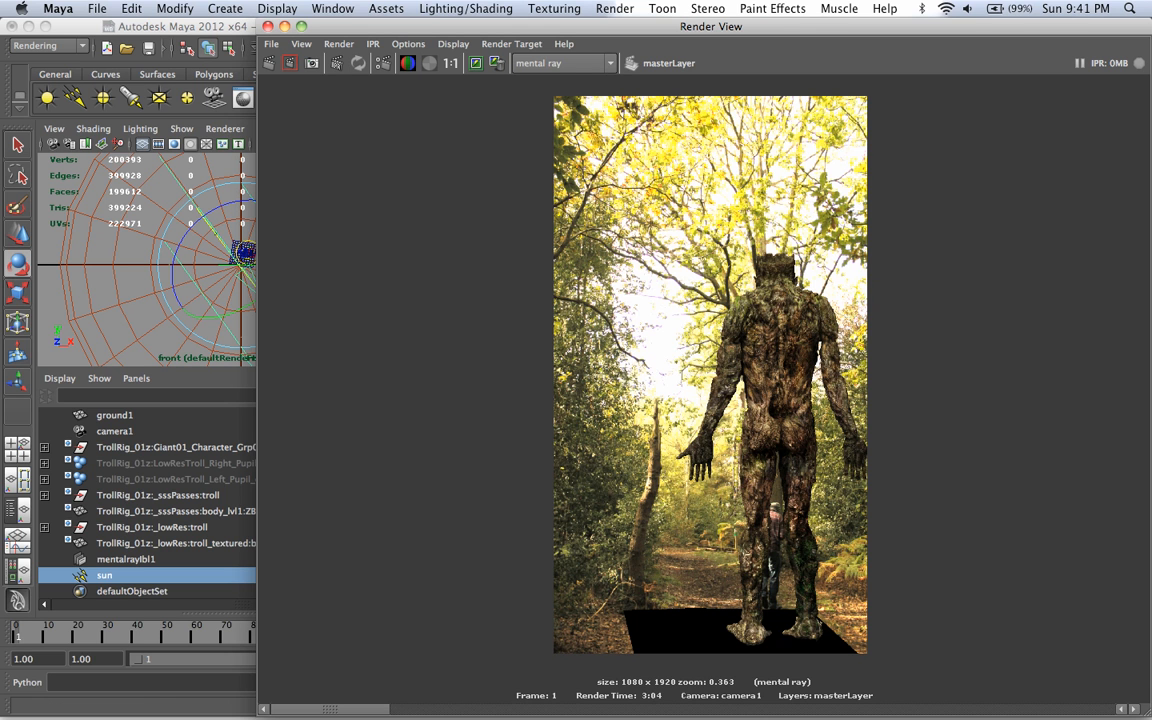
{"action": "key", "text": "Right"}
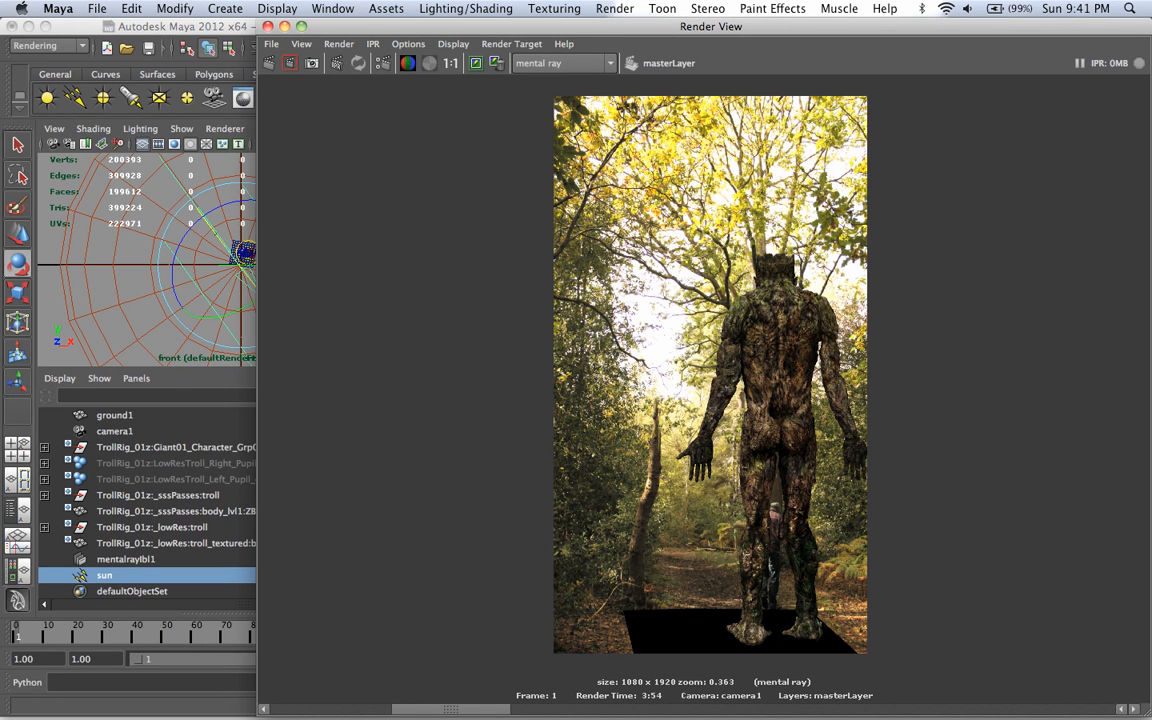
{"action": "key", "text": "Left"}
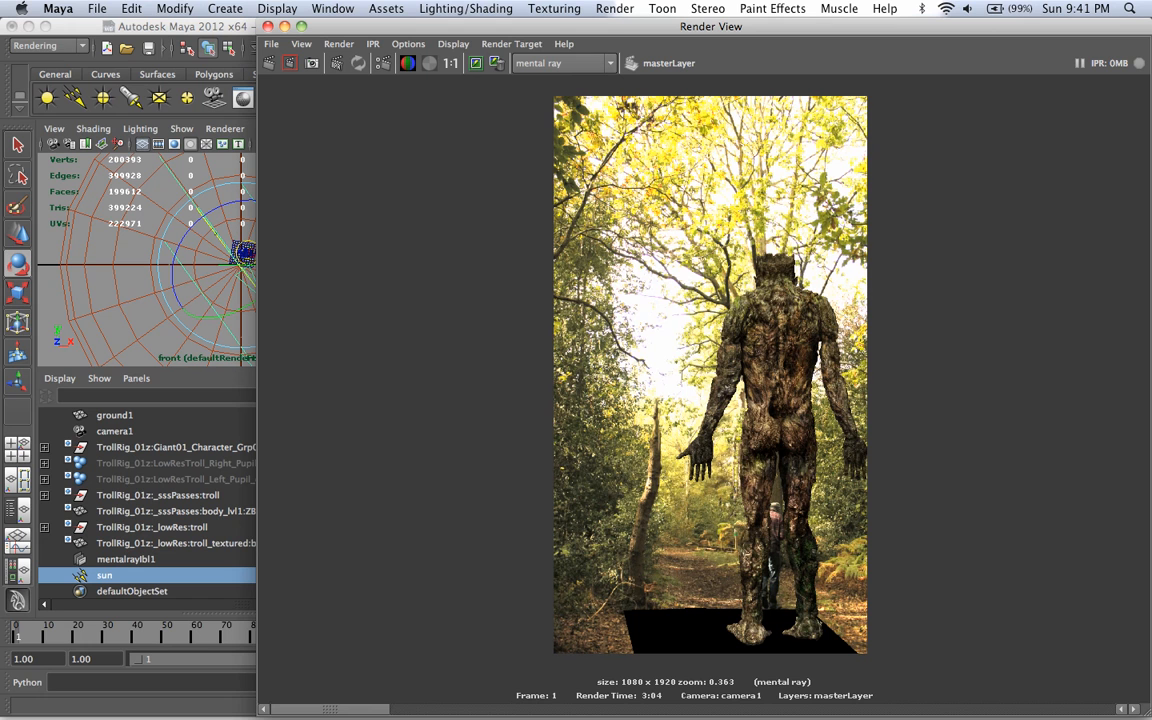
{"action": "key", "text": "Right"}
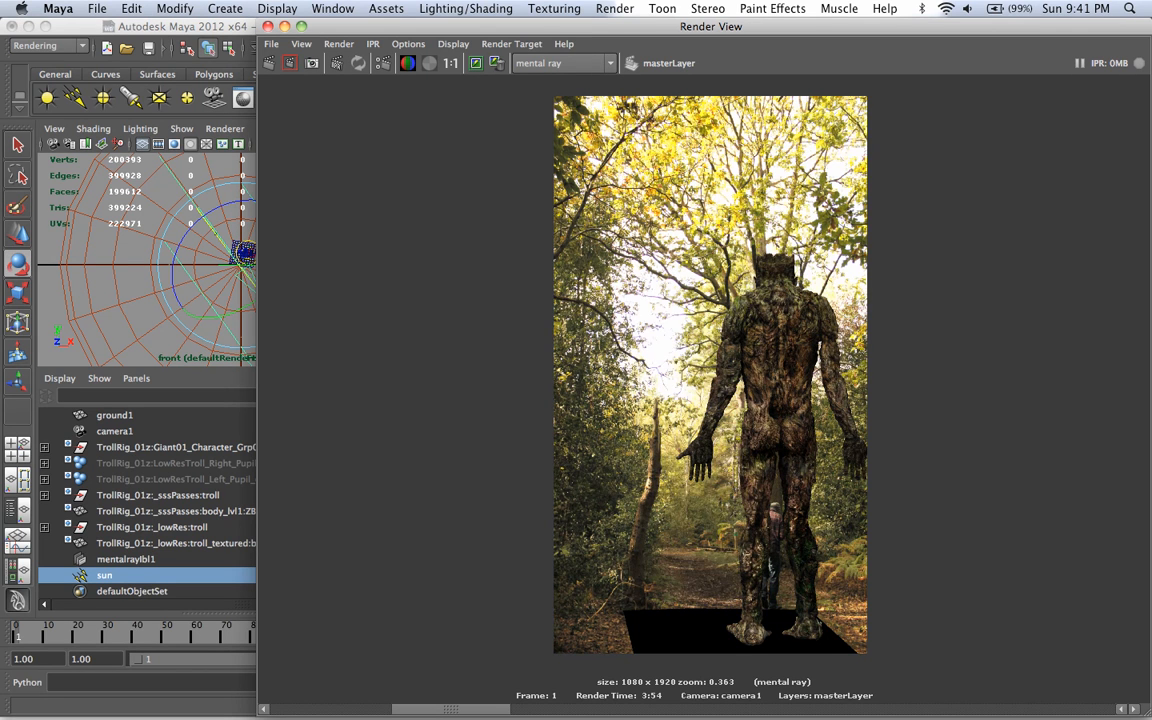
{"action": "key", "text": "Left"}
{"action": "key", "text": "Right"}
{"action": "key", "text": "Left"}
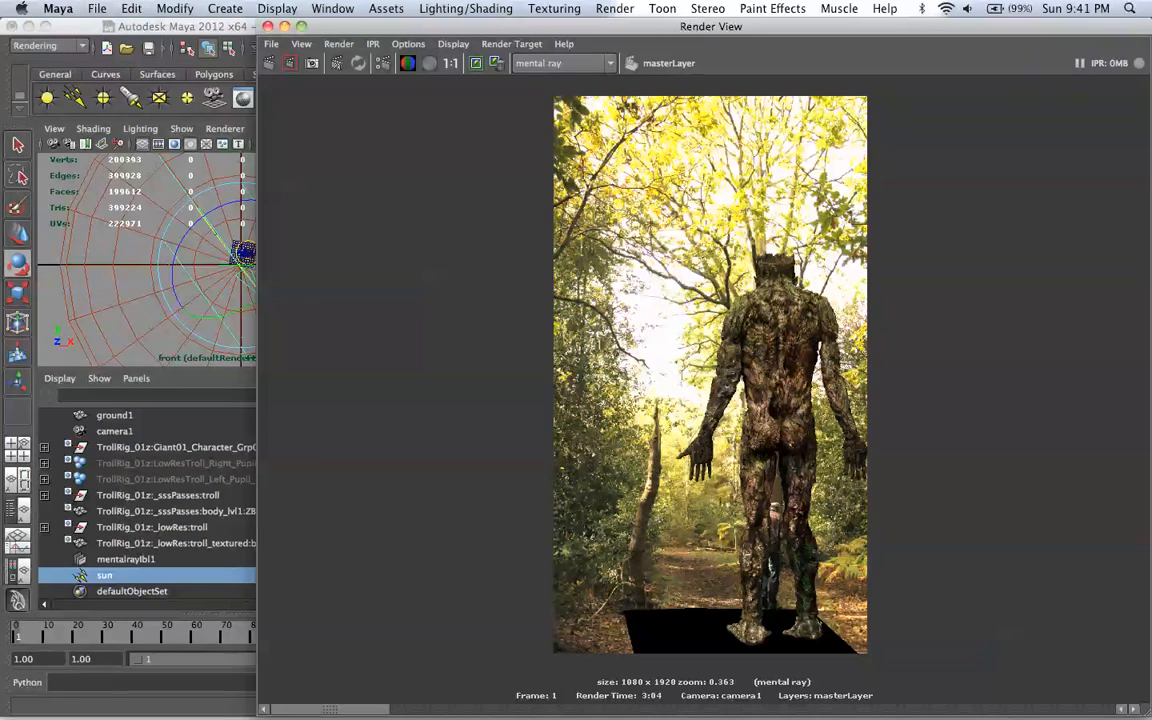
{"action": "key", "text": "Right"}
{"action": "key", "text": "Left"}
{"action": "key", "text": "Right"}
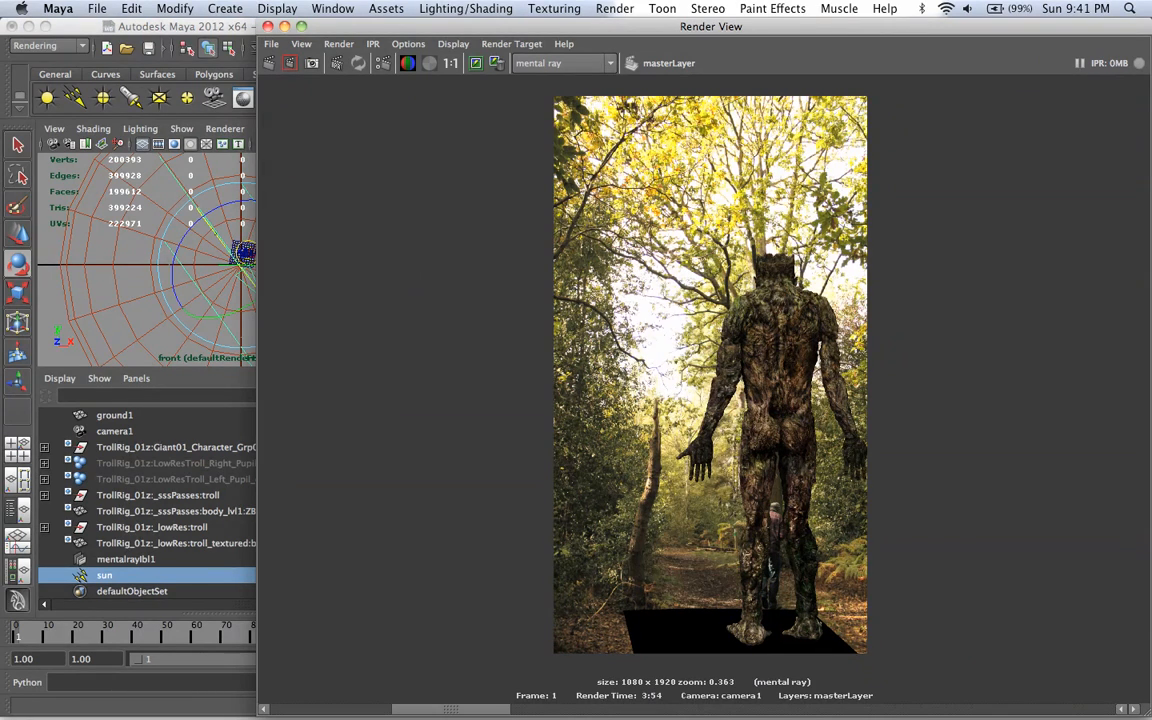
{"action": "key", "text": "Left"}
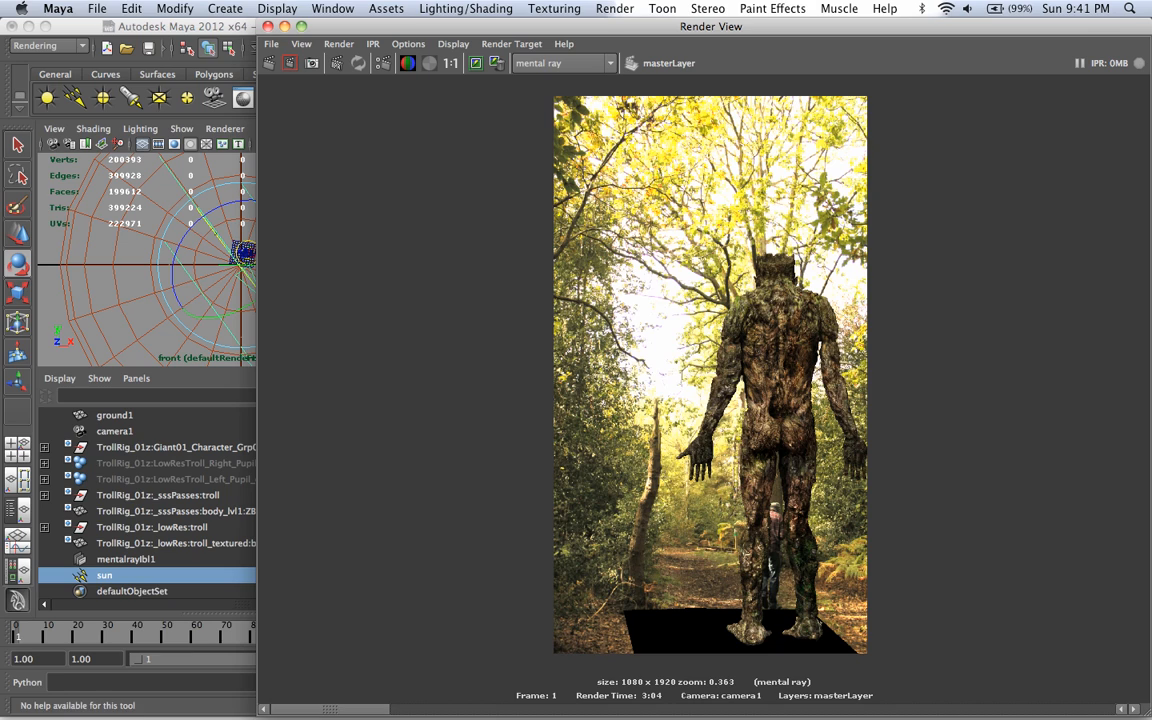
Step: Switch to Preview to compare the reference photo _MG_5612.JPG with the render, and return to Maya to view the earlier stored render
{"action": "mouse_move", "coordinate": [762, 690]}
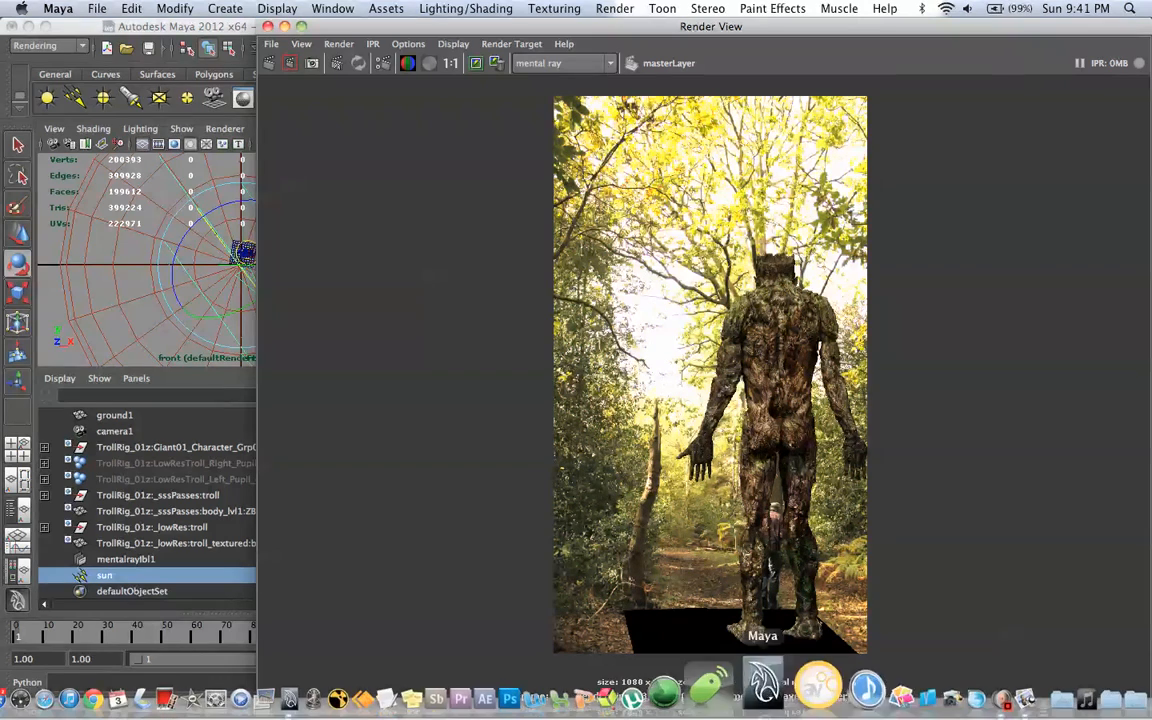
{"action": "left_click", "coordinate": [968, 684]}
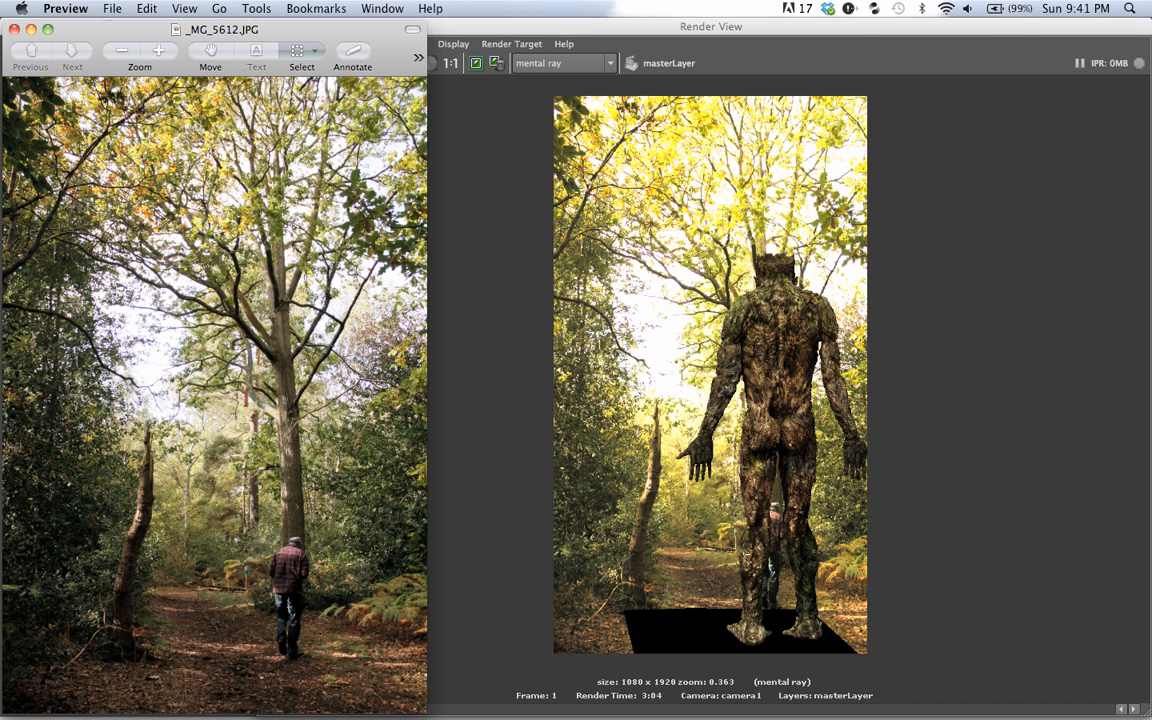
{"action": "key", "text": "super+Tab"}
{"action": "key", "text": "Right"}
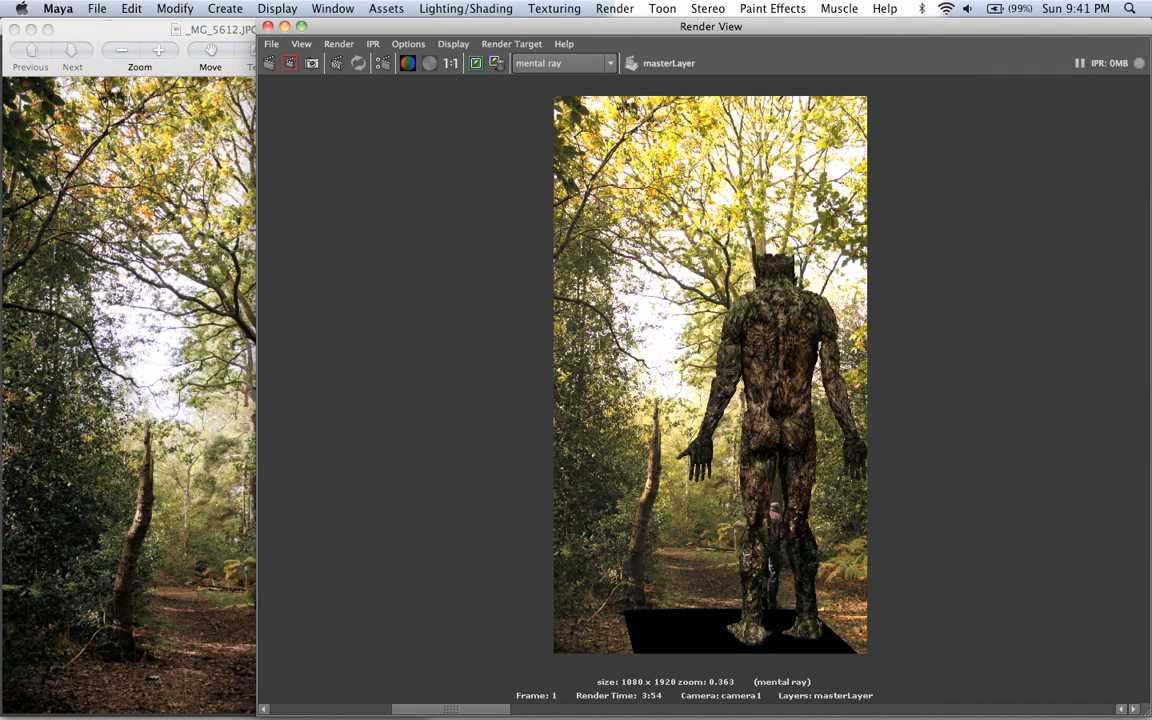
Step: Compare the reference photo _MG_5612.JPG in Preview with the stored masterLayer renders in Maya, and close the Render View
{"action": "key", "text": "super+Tab"}
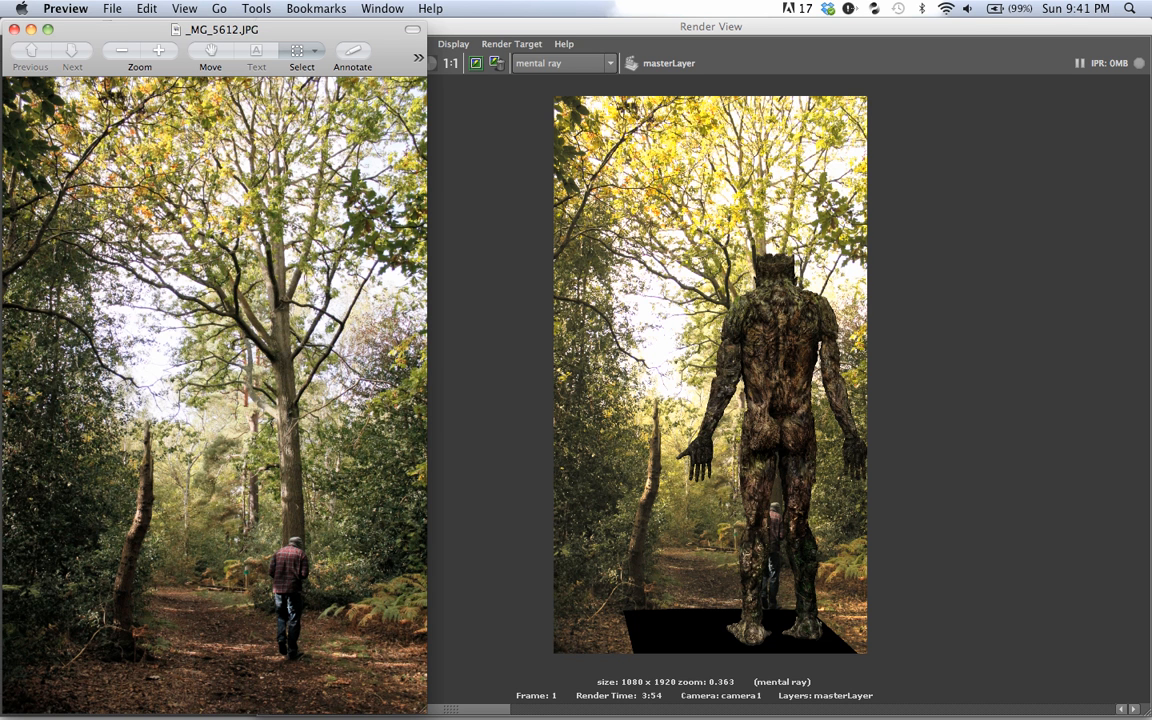
{"action": "left_click", "coordinate": [470, 709]}
{"action": "left_click_drag", "start_coordinate": [470, 709], "coordinate": [330, 709]}
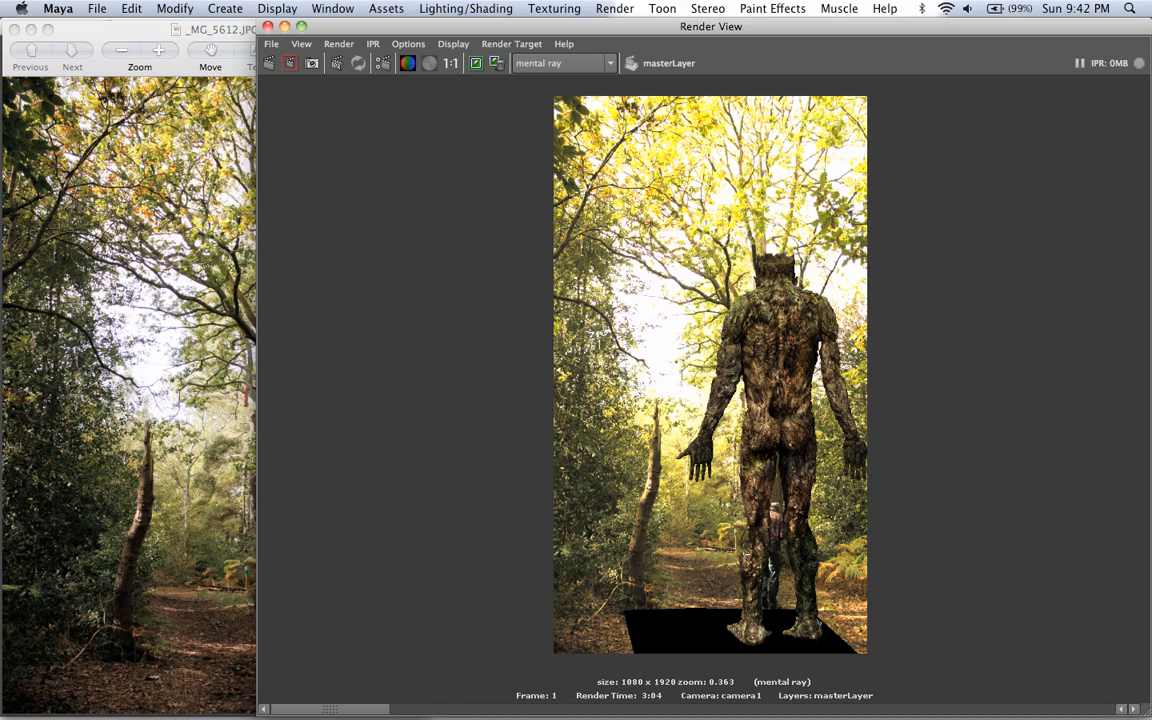
{"action": "mouse_move", "coordinate": [330, 709]}
{"action": "left_mouse_down"}
{"action": "mouse_move", "coordinate": [450, 709]}
{"action": "mouse_move", "coordinate": [330, 709]}
{"action": "left_mouse_up"}
{"action": "left_click", "coordinate": [267, 25]}
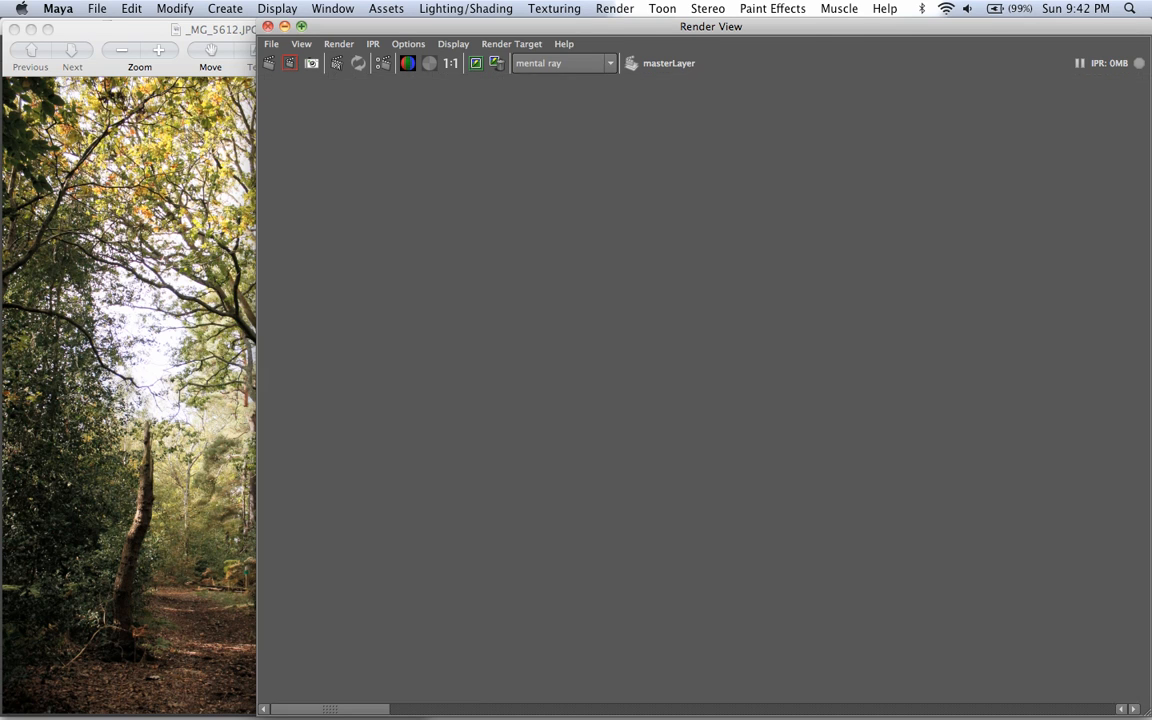
Step: Save the scene as a new version named poster_03.mb in the project's scenes folder
{"action": "left_click", "coordinate": [97, 8]}
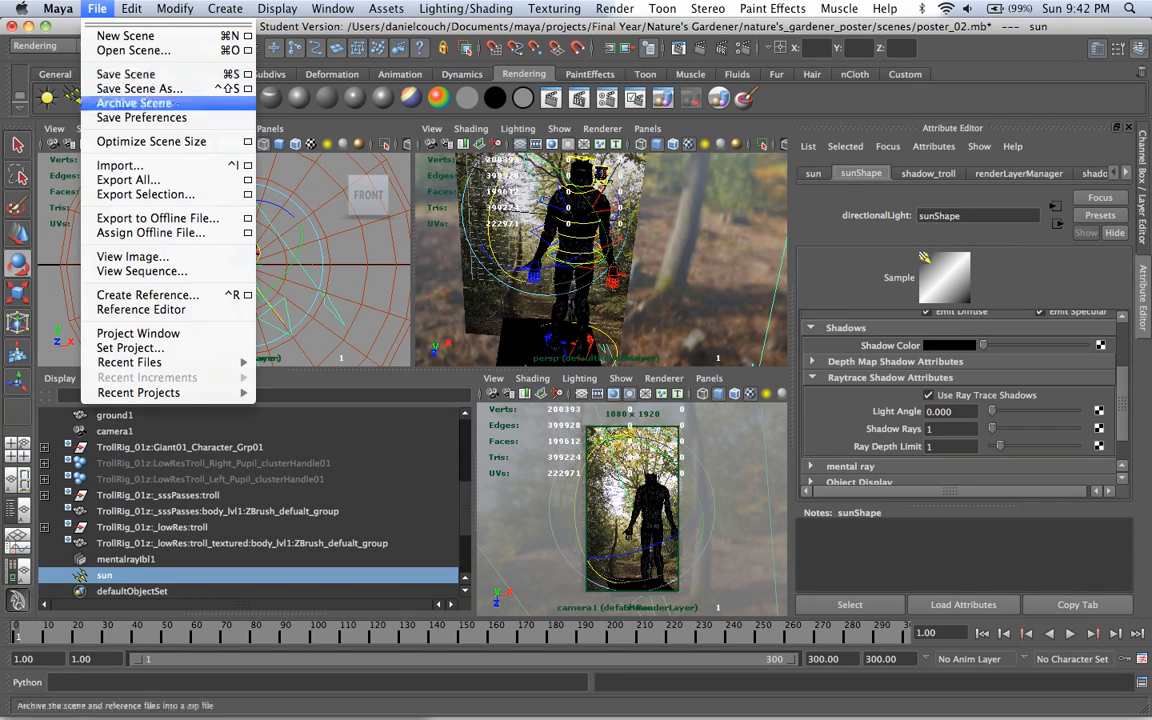
{"action": "left_click", "coordinate": [130, 89]}
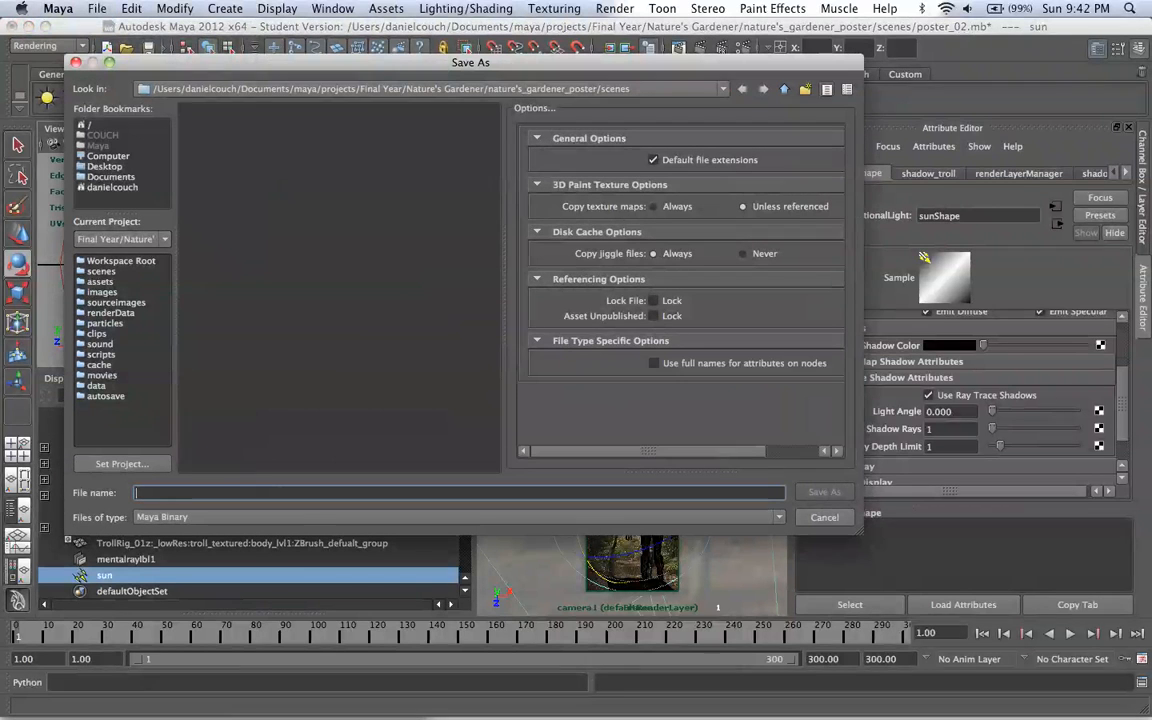
{"action": "left_click", "coordinate": [223, 137]}
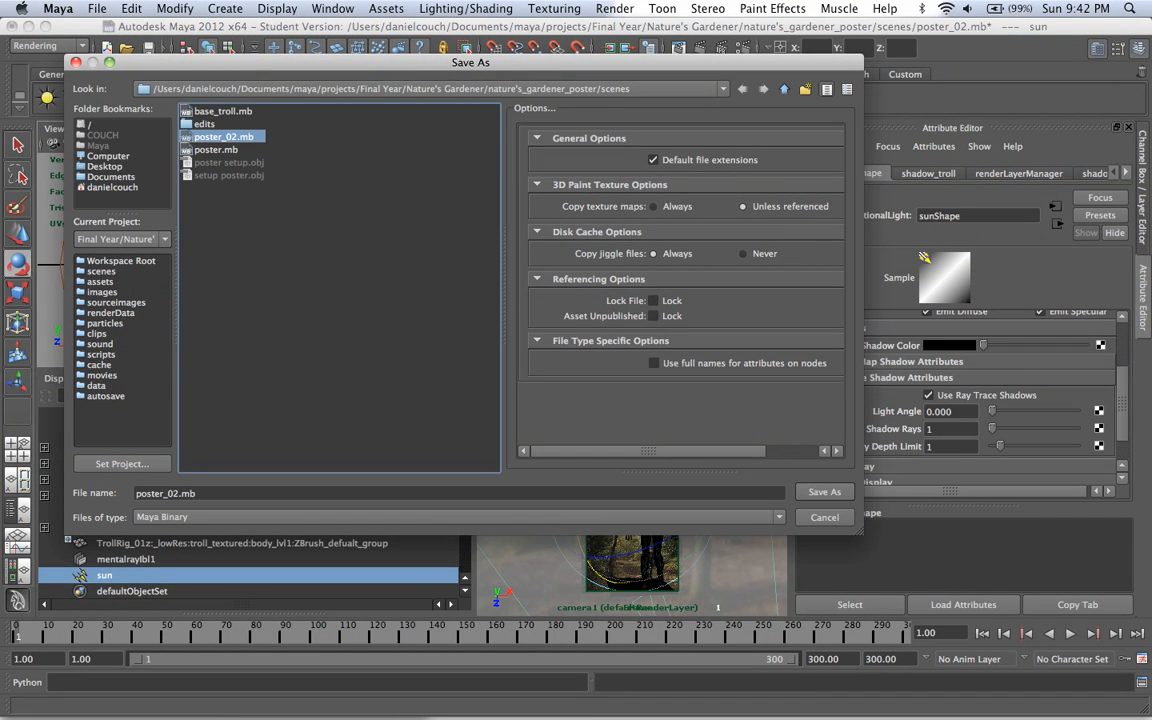
{"action": "left_click", "coordinate": [180, 493]}
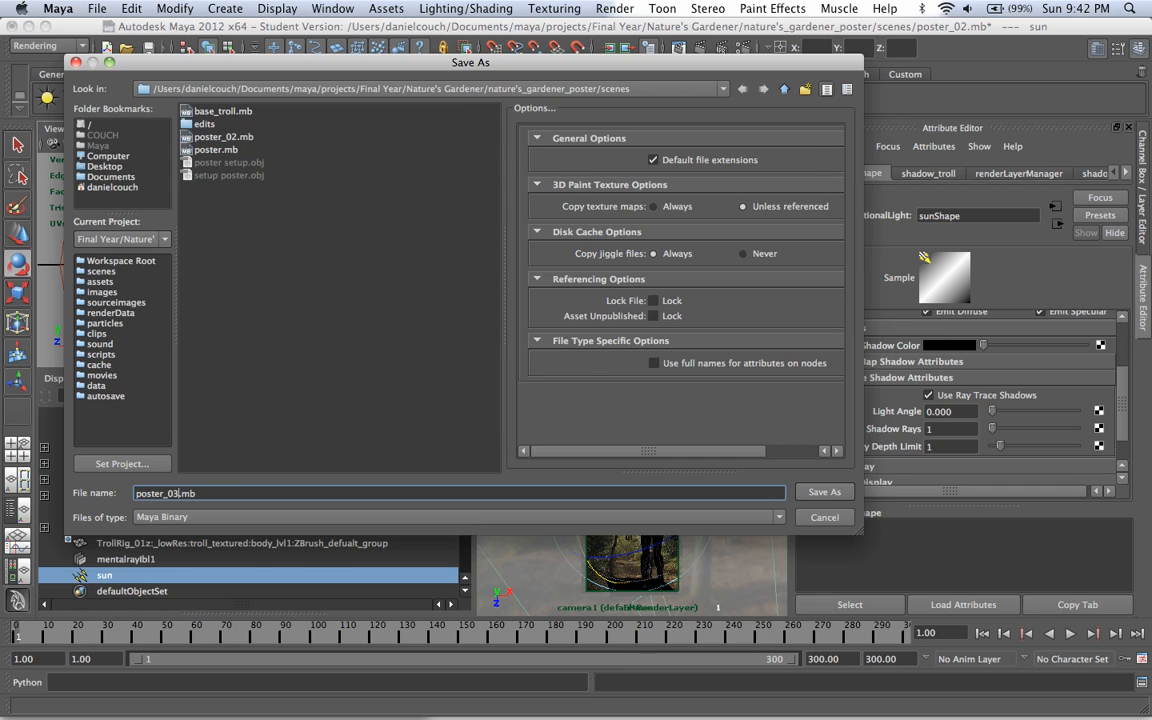
{"action": "key", "text": "Return"}
{"action": "key", "text": "Return"}
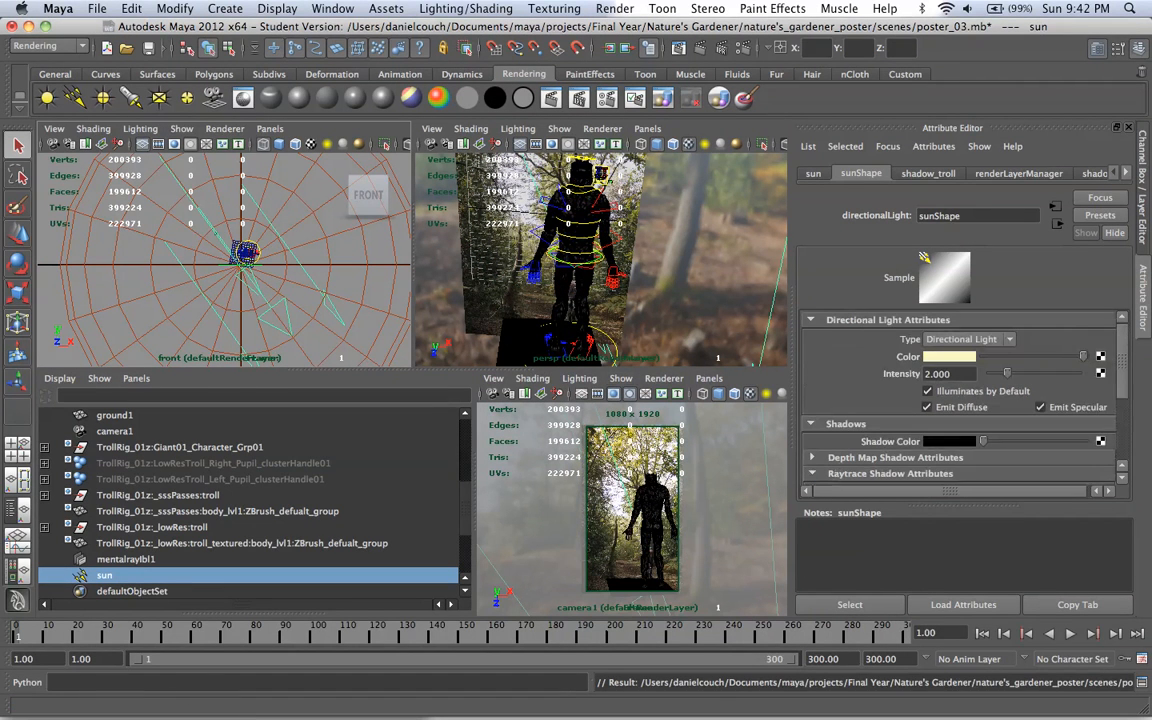
Step: Set the sun directional light's intensity to 1.8
{"action": "left_click_drag", "start_coordinate": [953, 374], "coordinate": [922, 374]}
{"action": "type", "text": "1.8"}
{"action": "key", "text": "Return"}
Step: Change the sun light's color to a paler, less saturated cream, starting from a recently used color
{"action": "left_click", "coordinate": [959, 356]}
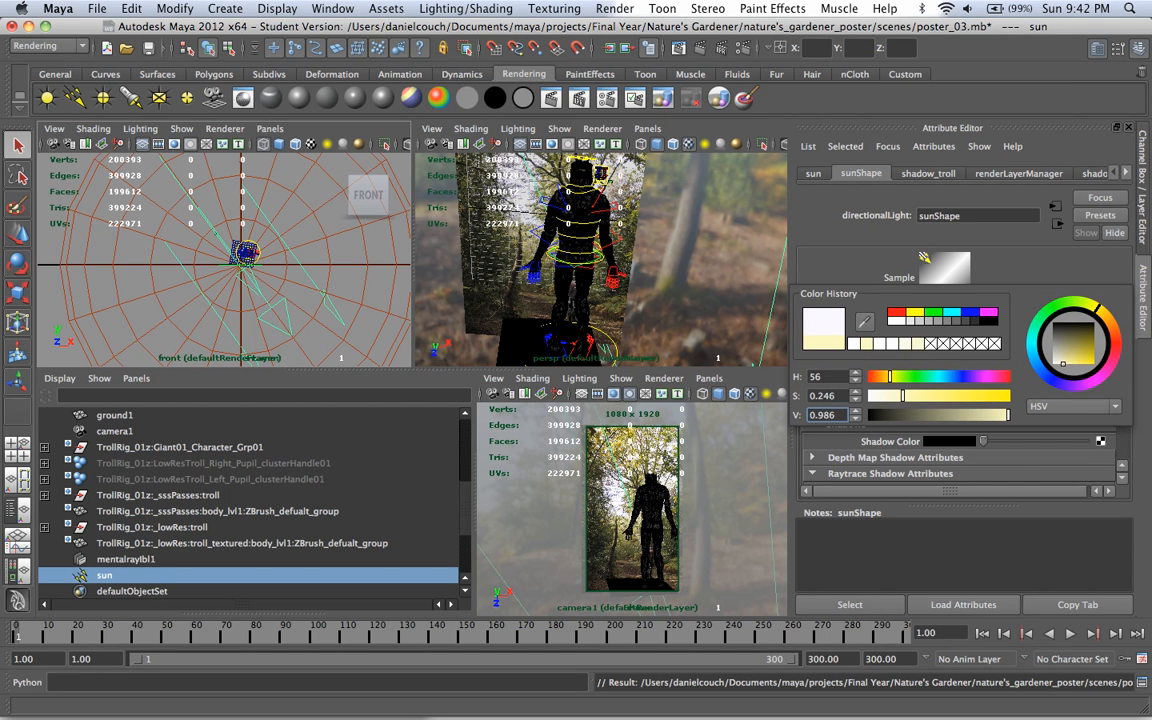
{"action": "left_click", "coordinate": [854, 343]}
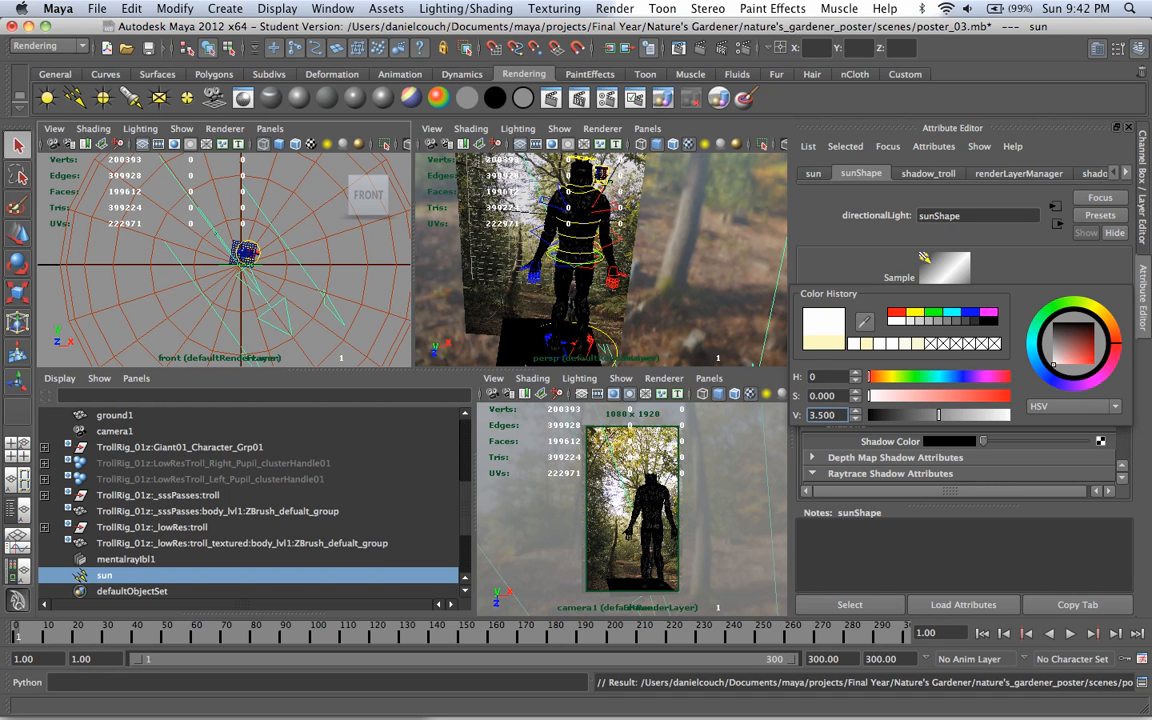
{"action": "left_click", "coordinate": [918, 343]}
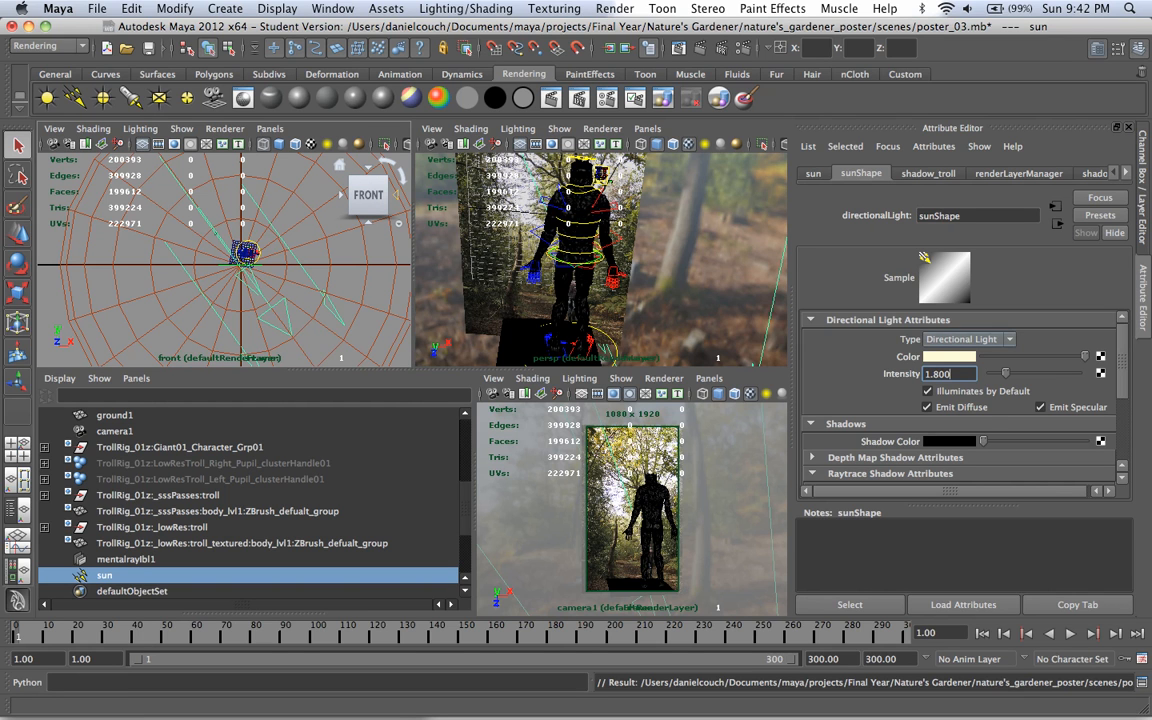
{"action": "left_click", "coordinate": [933, 357]}
{"action": "left_click_drag", "start_coordinate": [859, 398], "coordinate": [847, 398]}
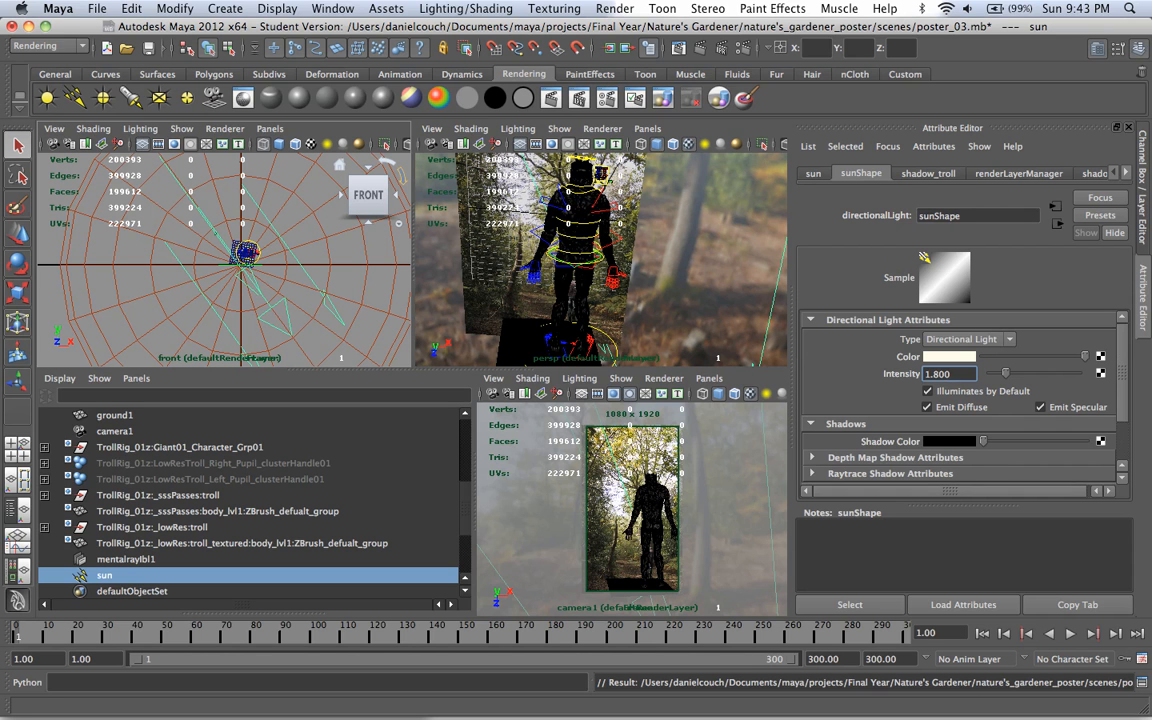
Step: Set the sun's raytrace shadows to 16 shadow rays and a ray depth limit of 5
{"action": "scroll", "coordinate": [960, 400], "scroll_direction": "down", "scroll_amount": 2}
{"action": "left_click", "coordinate": [812, 410]}
{"action": "scroll", "coordinate": [960, 400], "scroll_direction": "down", "scroll_amount": 2}
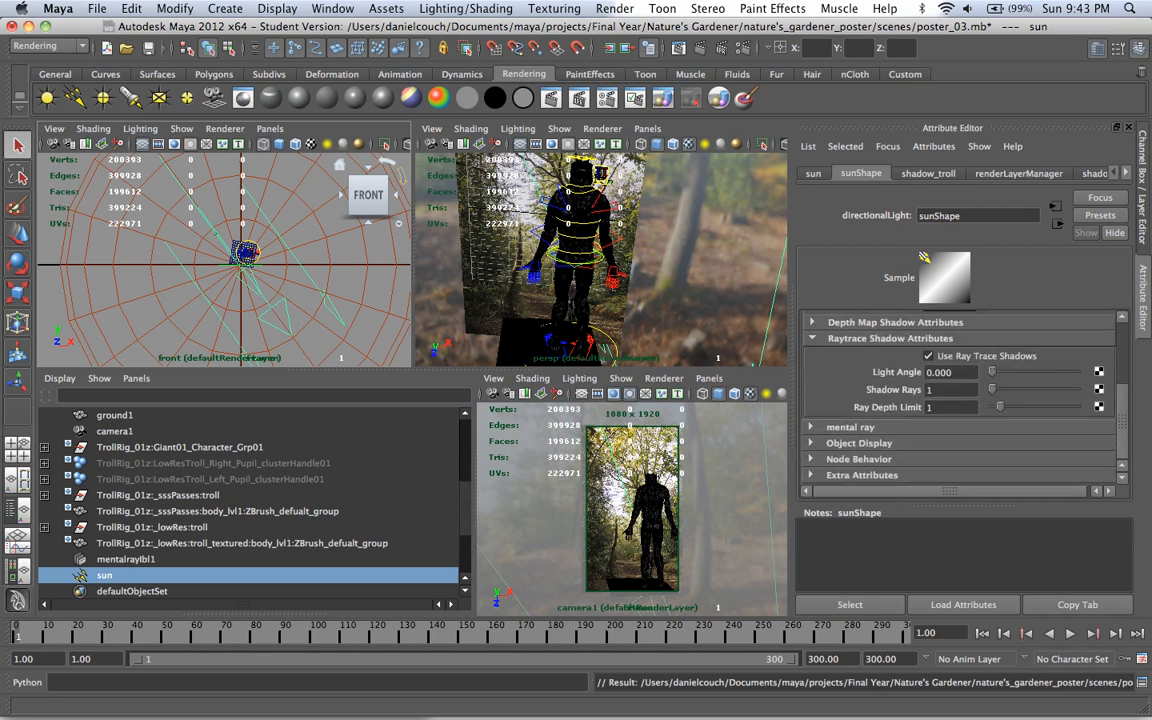
{"action": "left_click", "coordinate": [812, 338]}
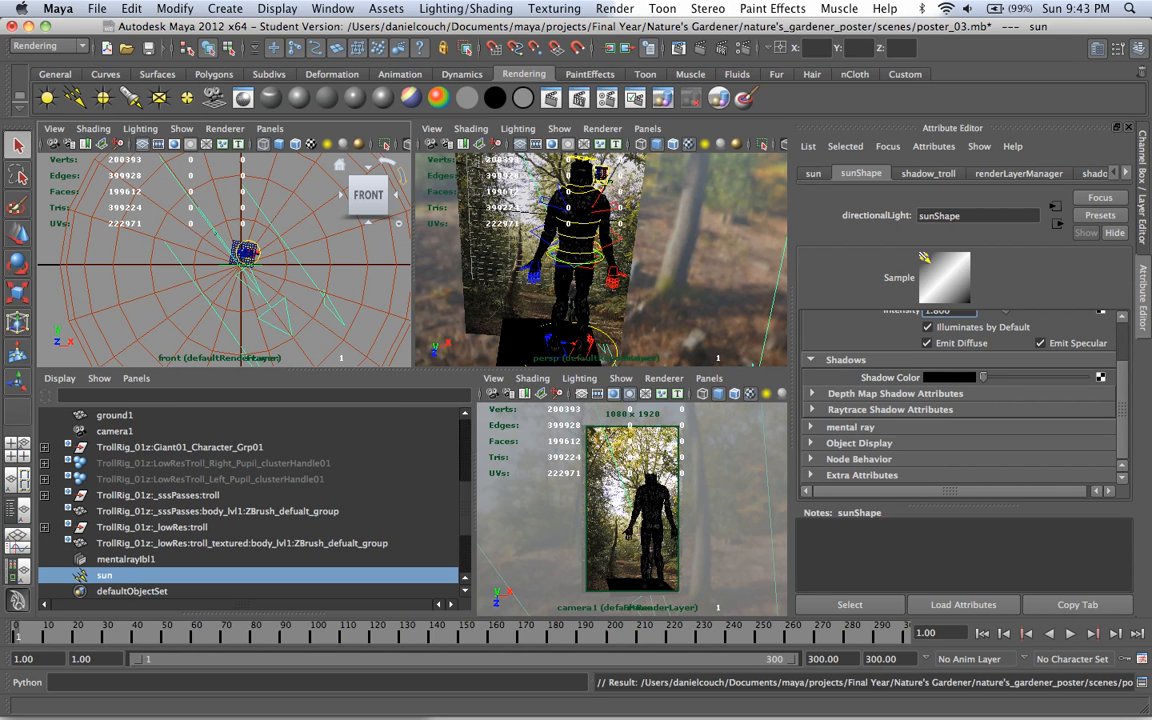
{"action": "left_click", "coordinate": [812, 410]}
{"action": "scroll", "coordinate": [950, 400], "scroll_direction": "down", "scroll_amount": 2}
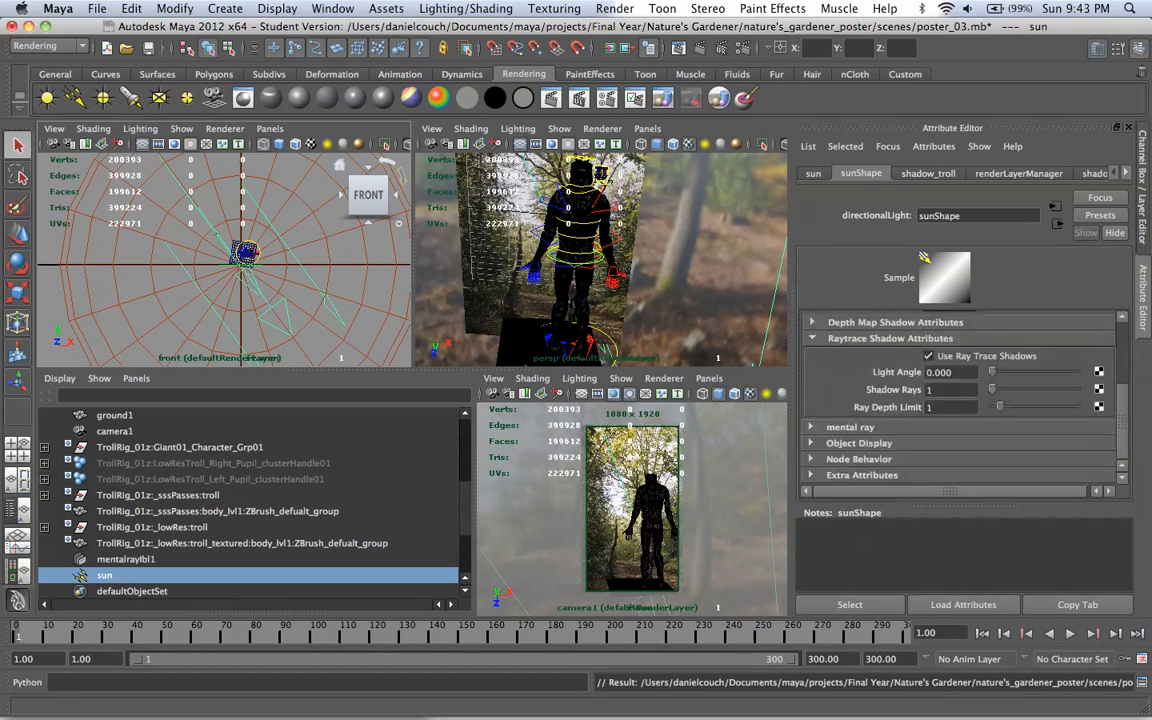
{"action": "double_click", "coordinate": [931, 390]}
{"action": "key", "text": "Tab"}
{"action": "type", "text": "5"}
{"action": "key", "text": "shift+Tab"}
{"action": "type", "text": "4"}
{"action": "key", "text": "Return"}
{"action": "key", "text": "BackSpace"}
{"action": "type", "text": "16"}
{"action": "key", "text": "Return"}
Step: Set the light angle of the sun's raytrace shadows to 90
{"action": "mouse_move", "coordinate": [1033, 407]}
{"action": "left_mouse_down"}
{"action": "mouse_move", "coordinate": [1077, 407]}
{"action": "mouse_move", "coordinate": [992, 407]}
{"action": "mouse_move", "coordinate": [1033, 407]}
{"action": "left_mouse_up"}
{"action": "left_click_drag", "start_coordinate": [940, 390], "coordinate": [836, 350]}
{"action": "left_click_drag", "start_coordinate": [992, 372], "coordinate": [880, 368]}
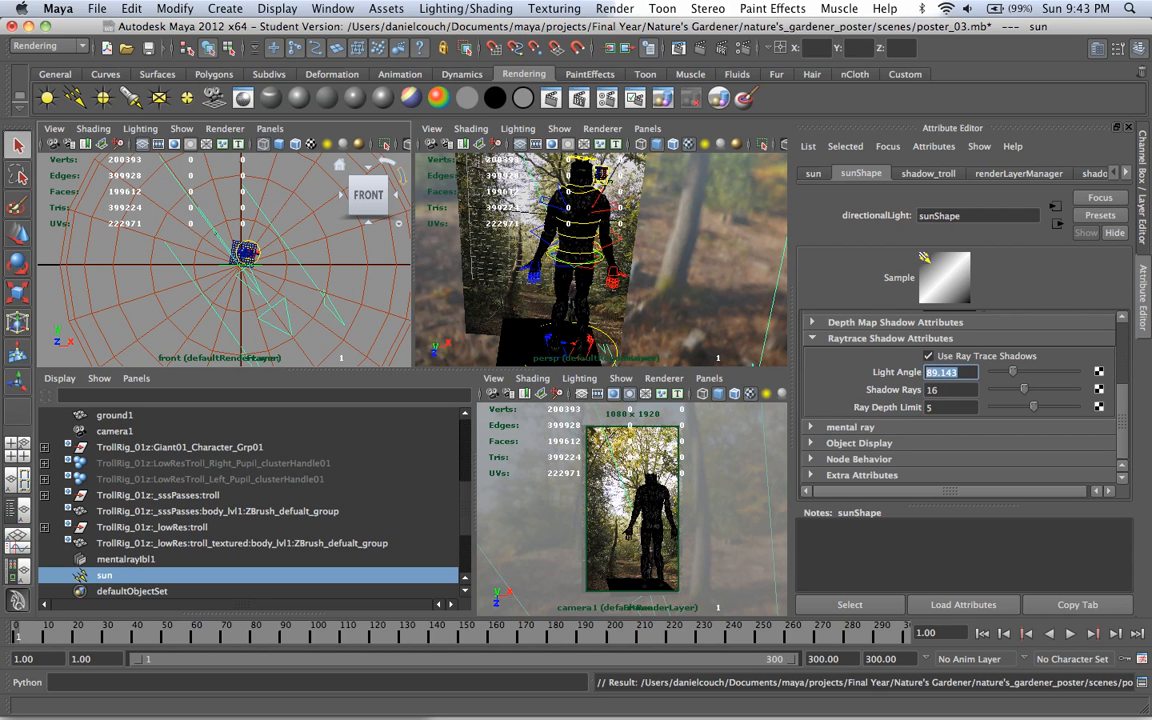
{"action": "type", "text": "90"}
{"action": "key", "text": "Return"}
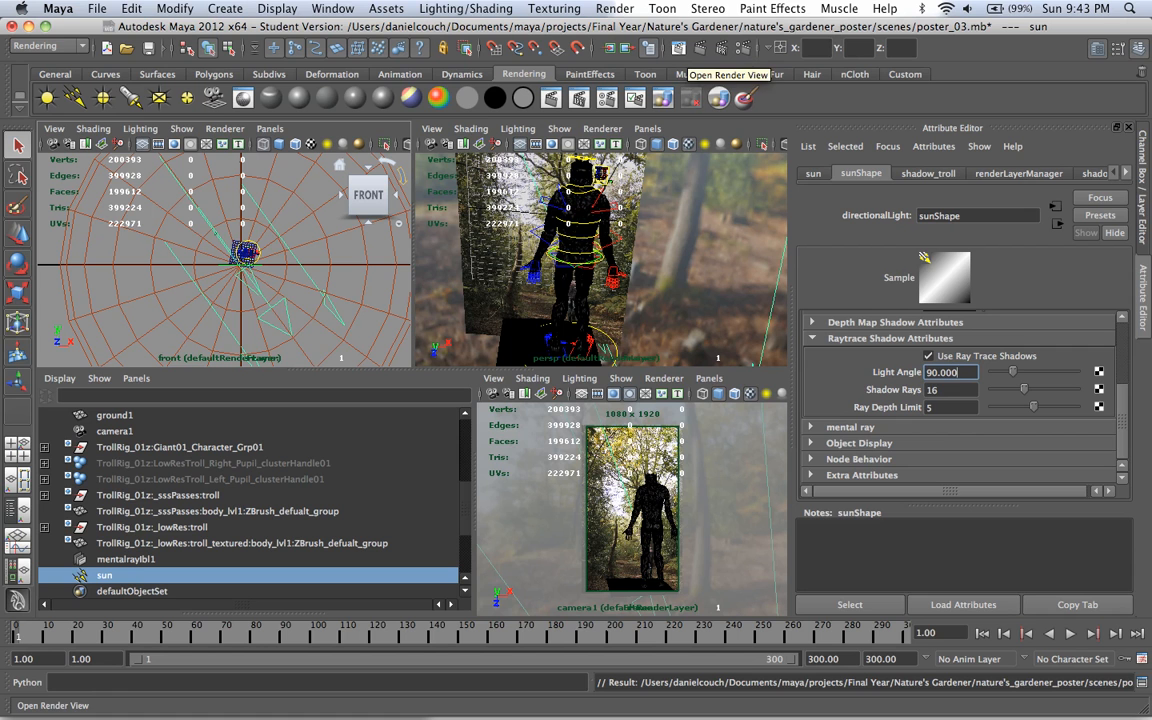
Step: Save the scene as a new version named poster_04.mb and bring back the sun light's attributes
{"action": "key", "text": "ctrl+a"}
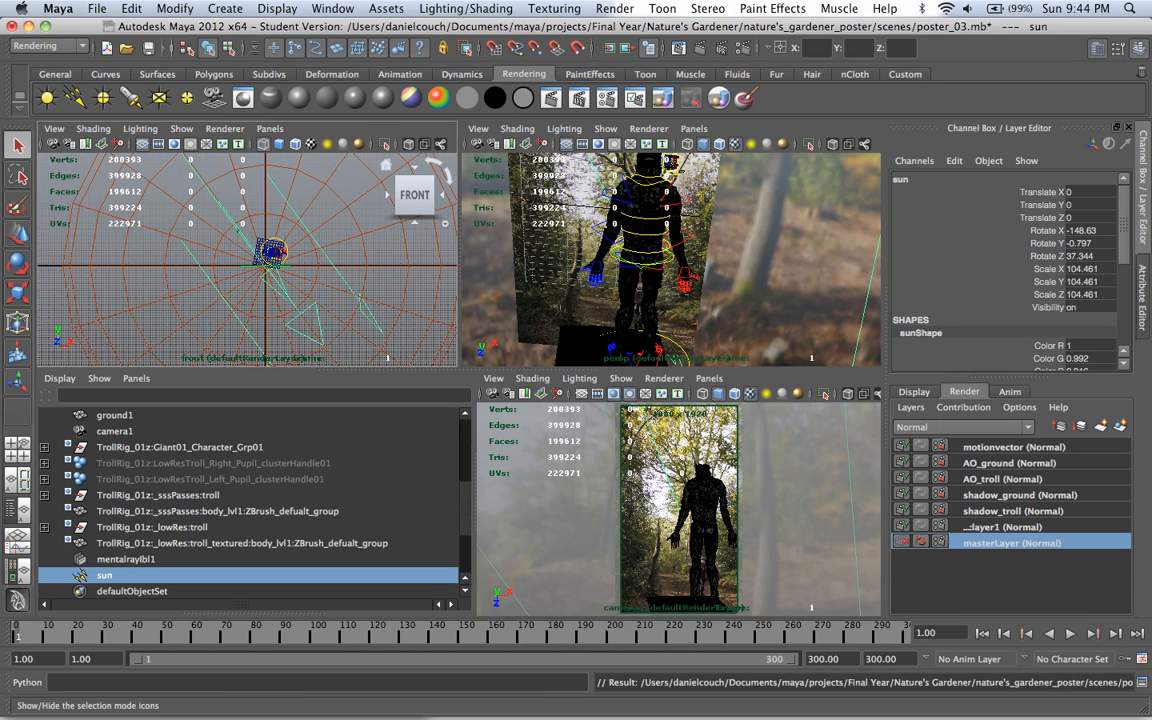
{"action": "left_click", "coordinate": [96, 8]}
{"action": "left_click", "coordinate": [129, 87]}
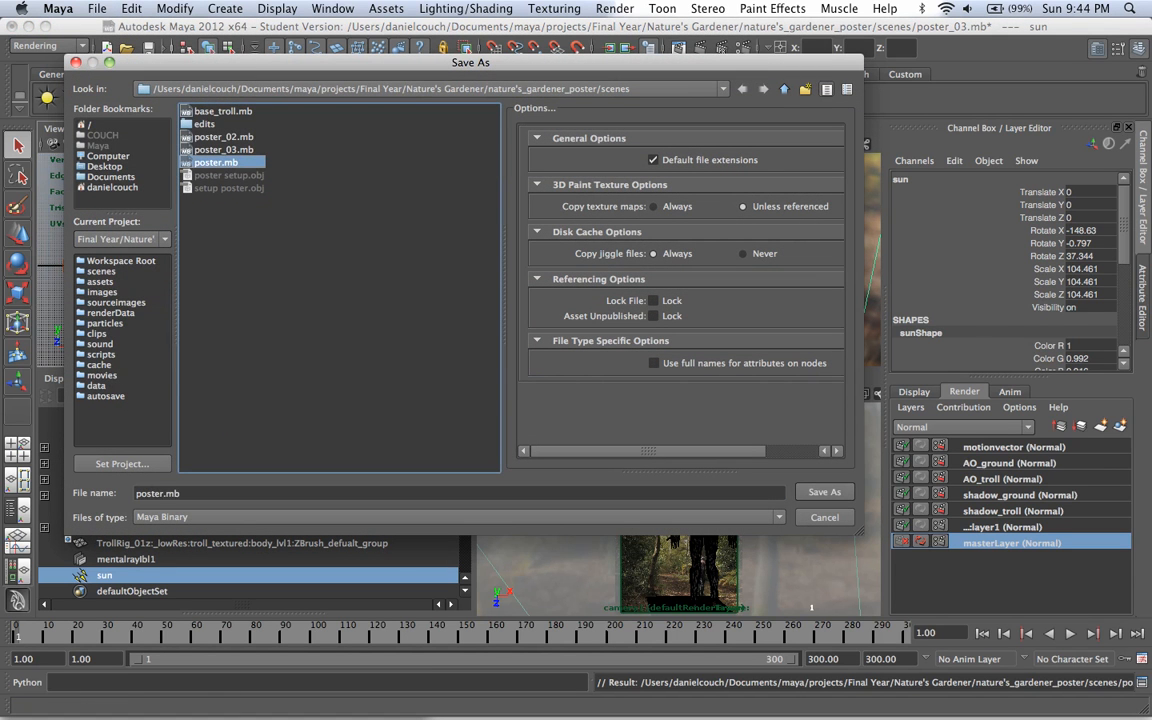
{"action": "left_click", "coordinate": [224, 150]}
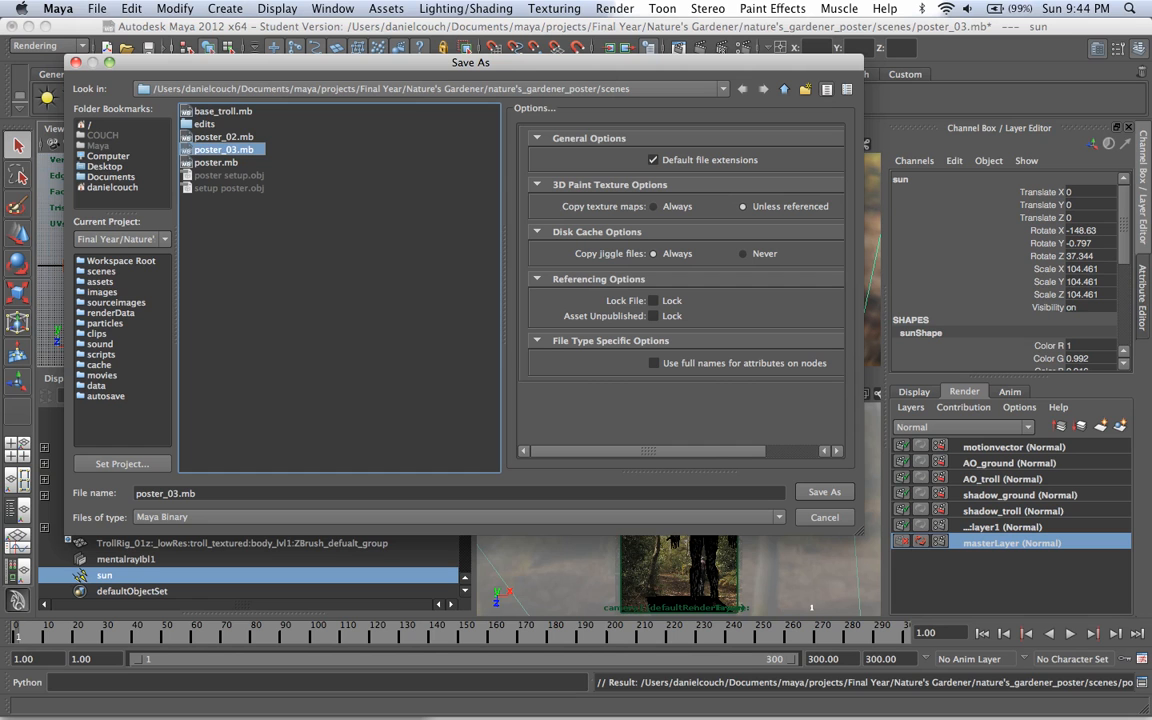
{"action": "left_click", "coordinate": [177, 493]}
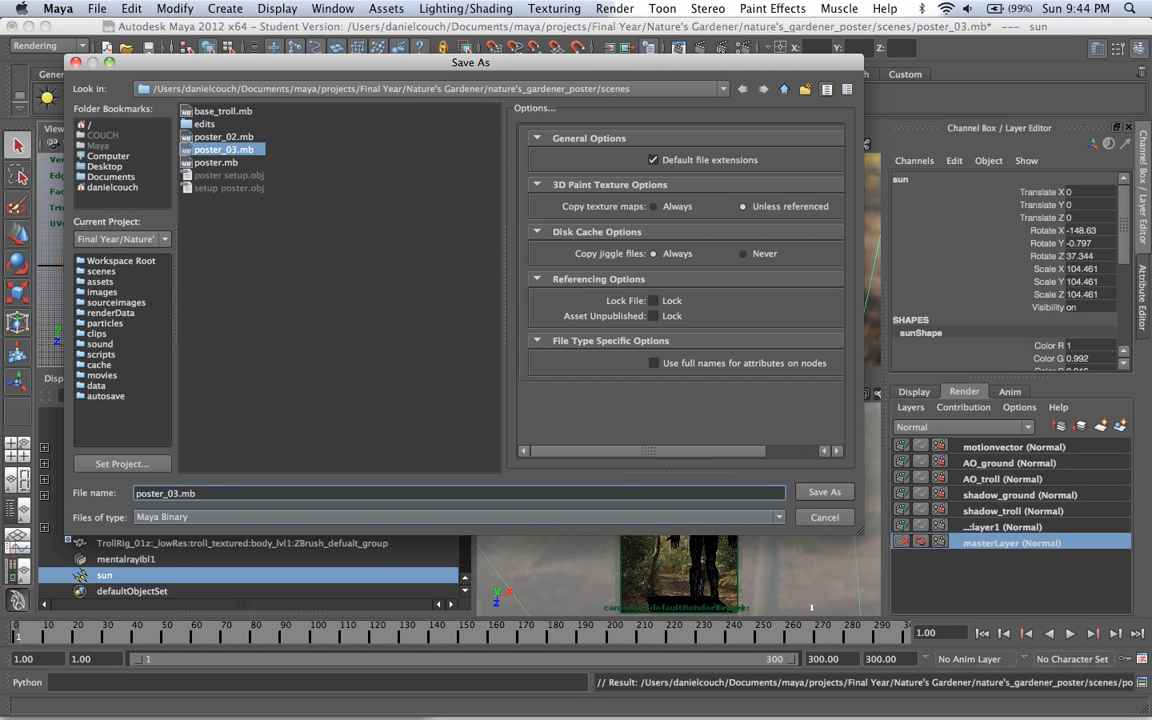
{"action": "key", "text": "BackSpace"}
{"action": "type", "text": "4"}
{"action": "key", "text": "Return"}
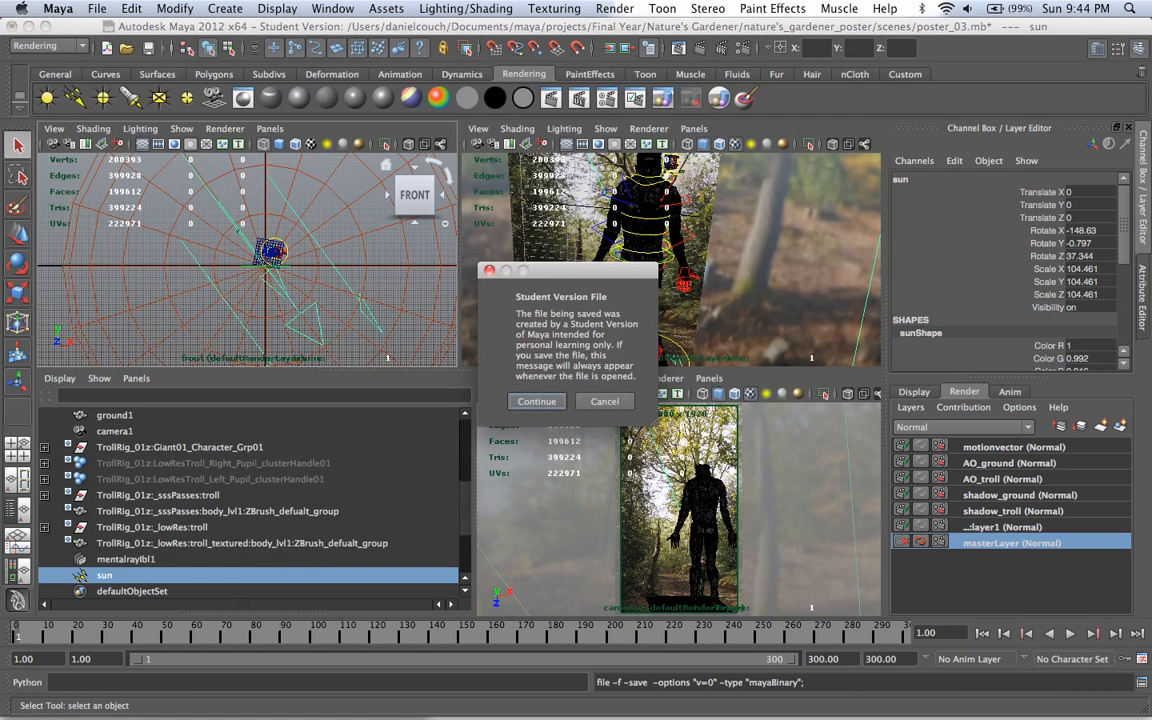
{"action": "key", "text": "Return"}
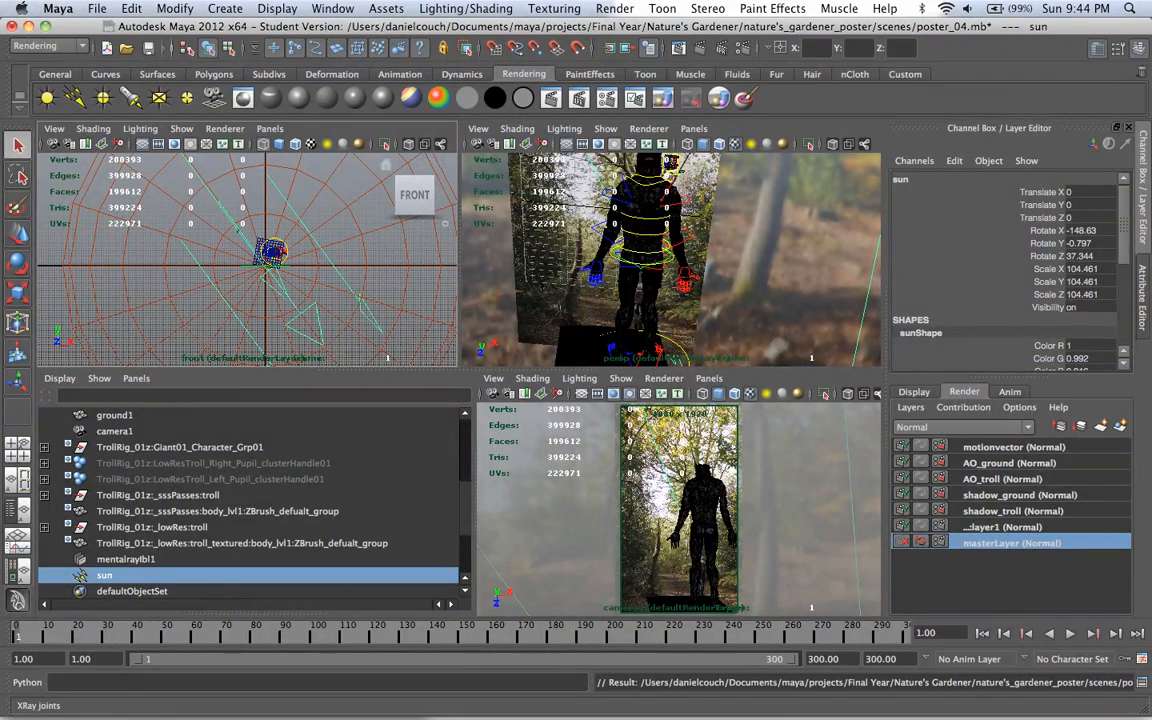
{"action": "key", "text": "ctrl+a"}
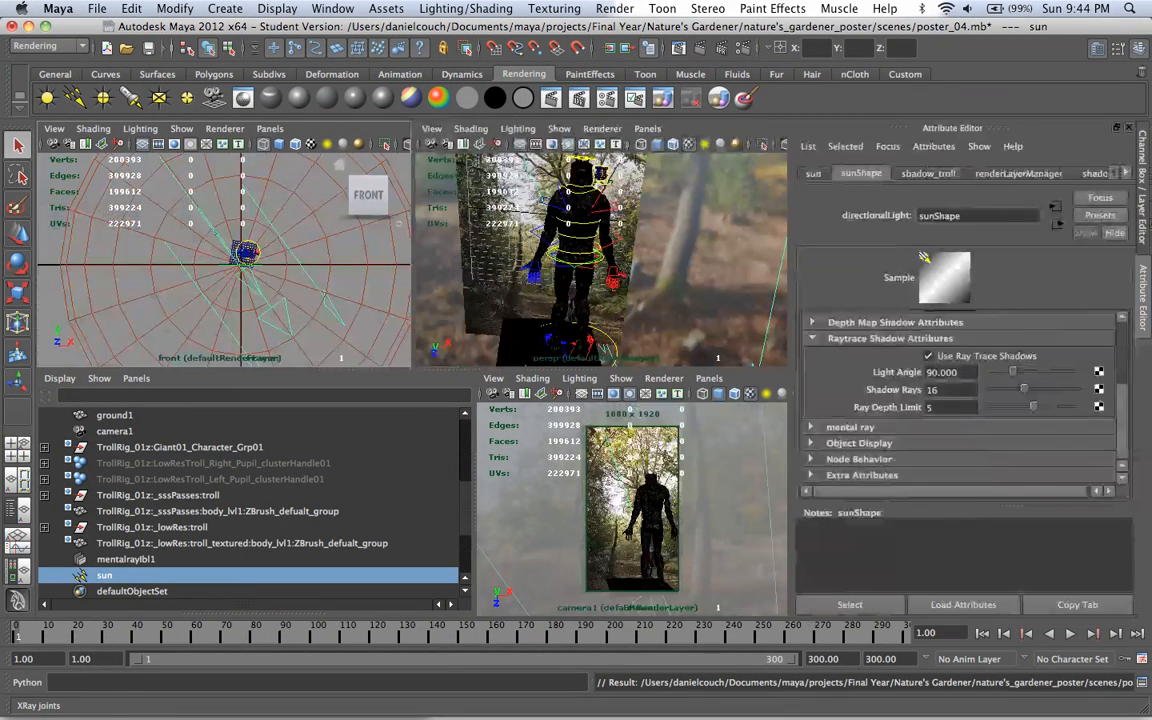